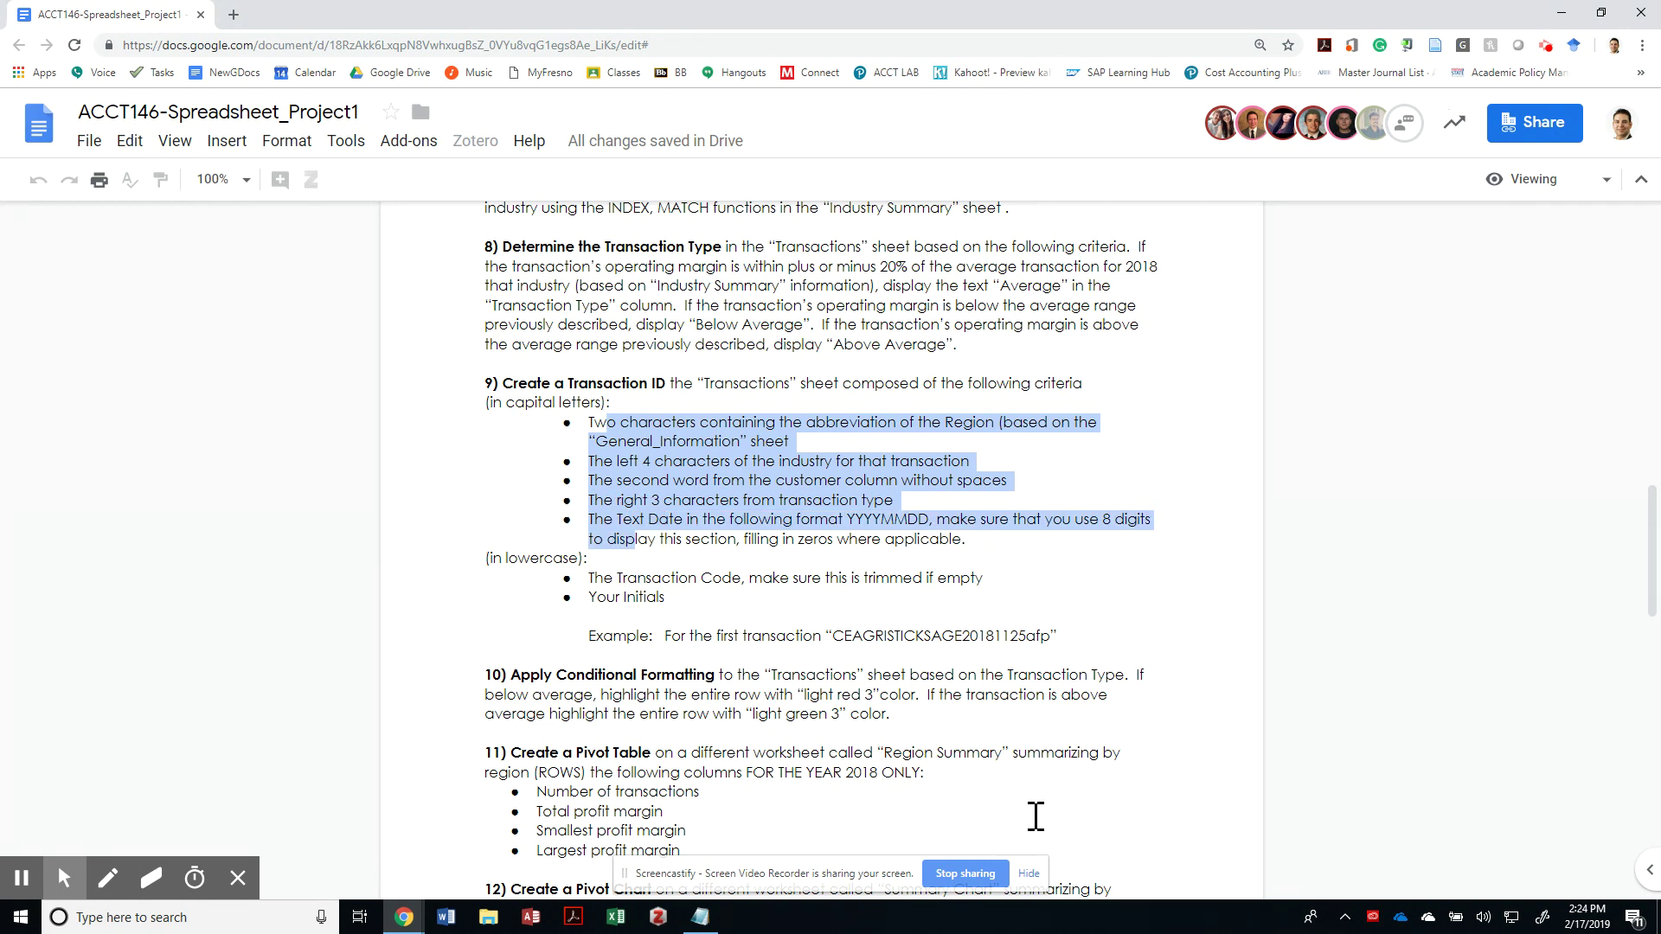
Step: Review the Transaction ID criteria in the project document and switch to the Spreadsheet_Project1_Solved spreadsheet
left_click(1195, 838)
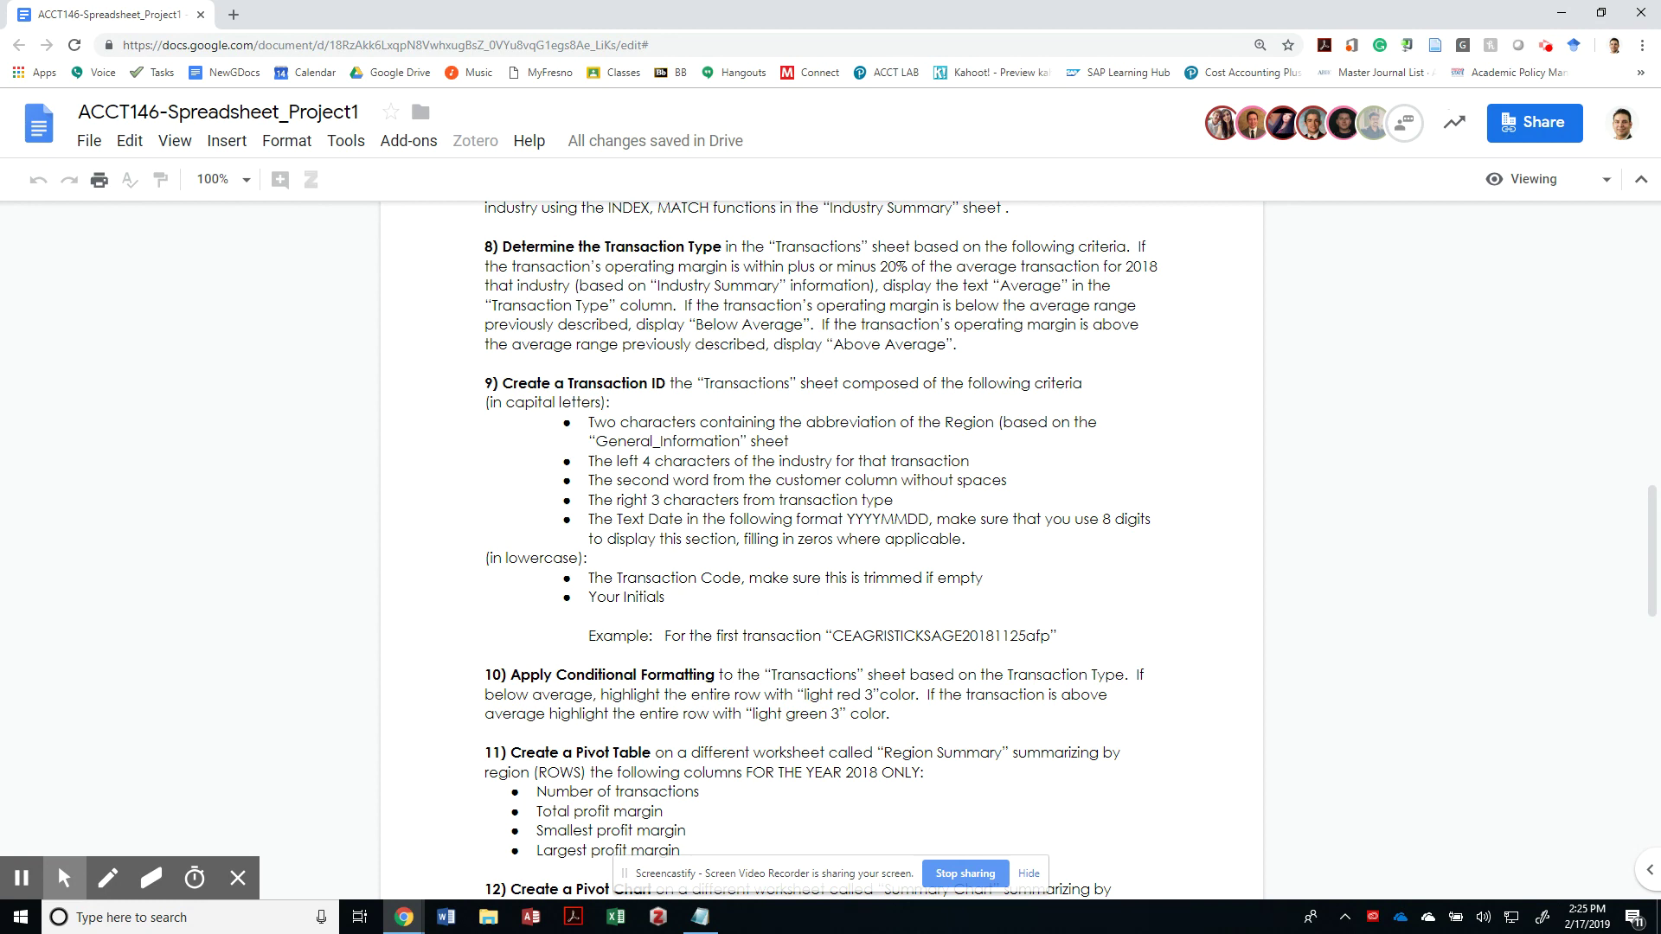
key("alt+Tab")
key("alt+Tab")
key("alt+Tab")
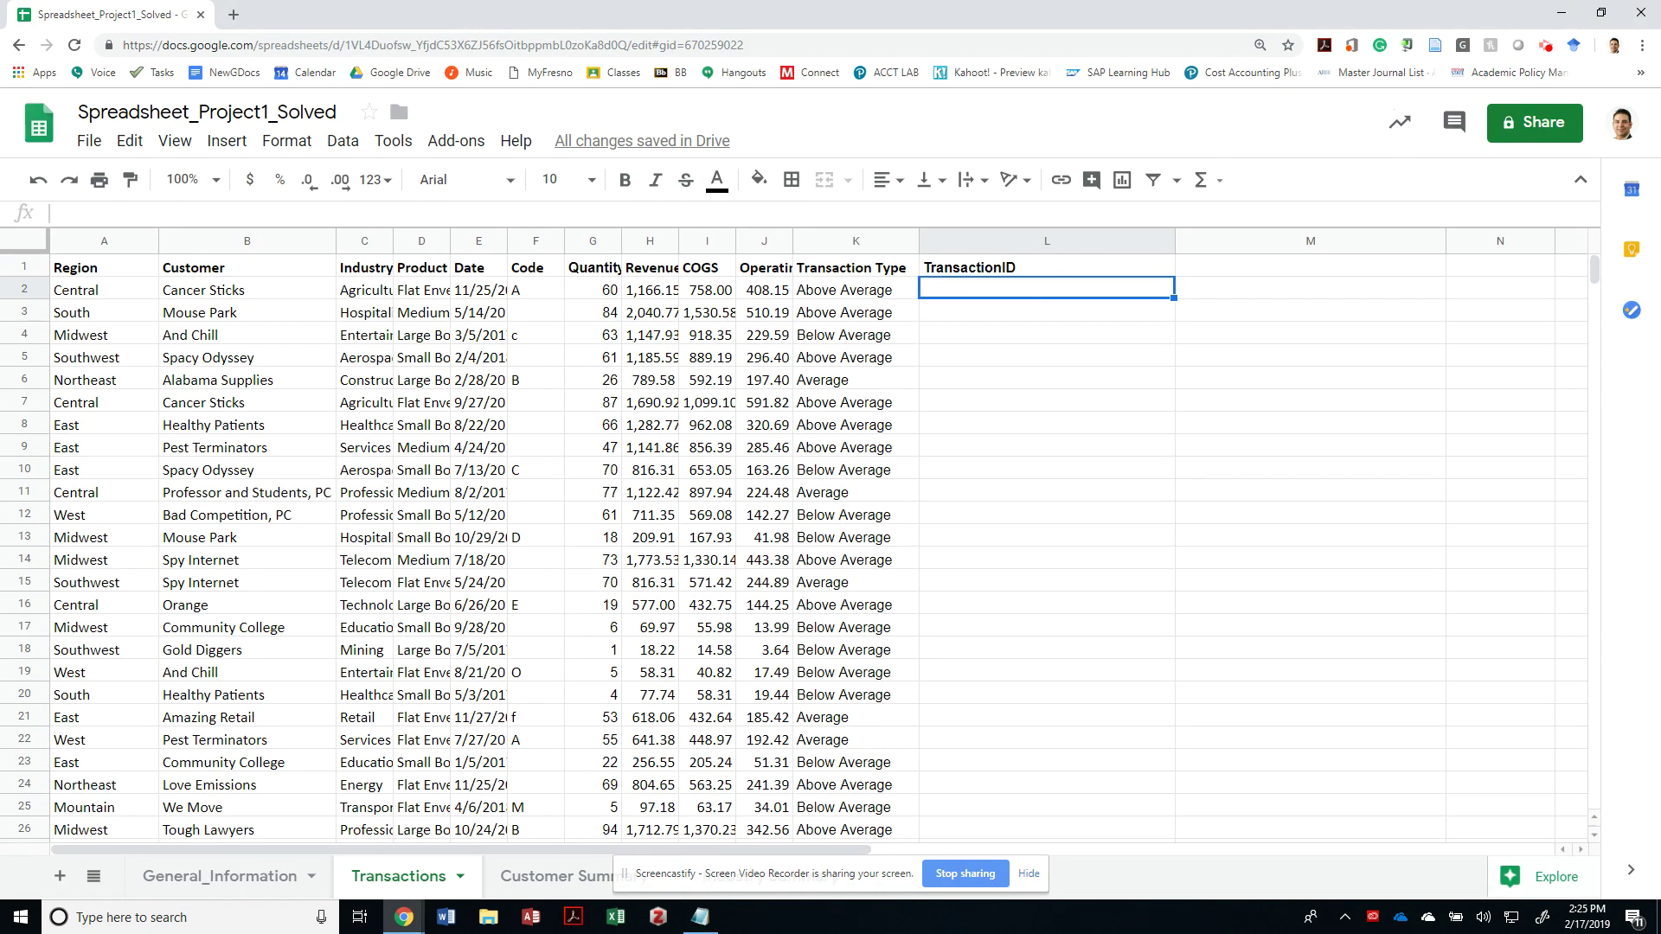
type("=")
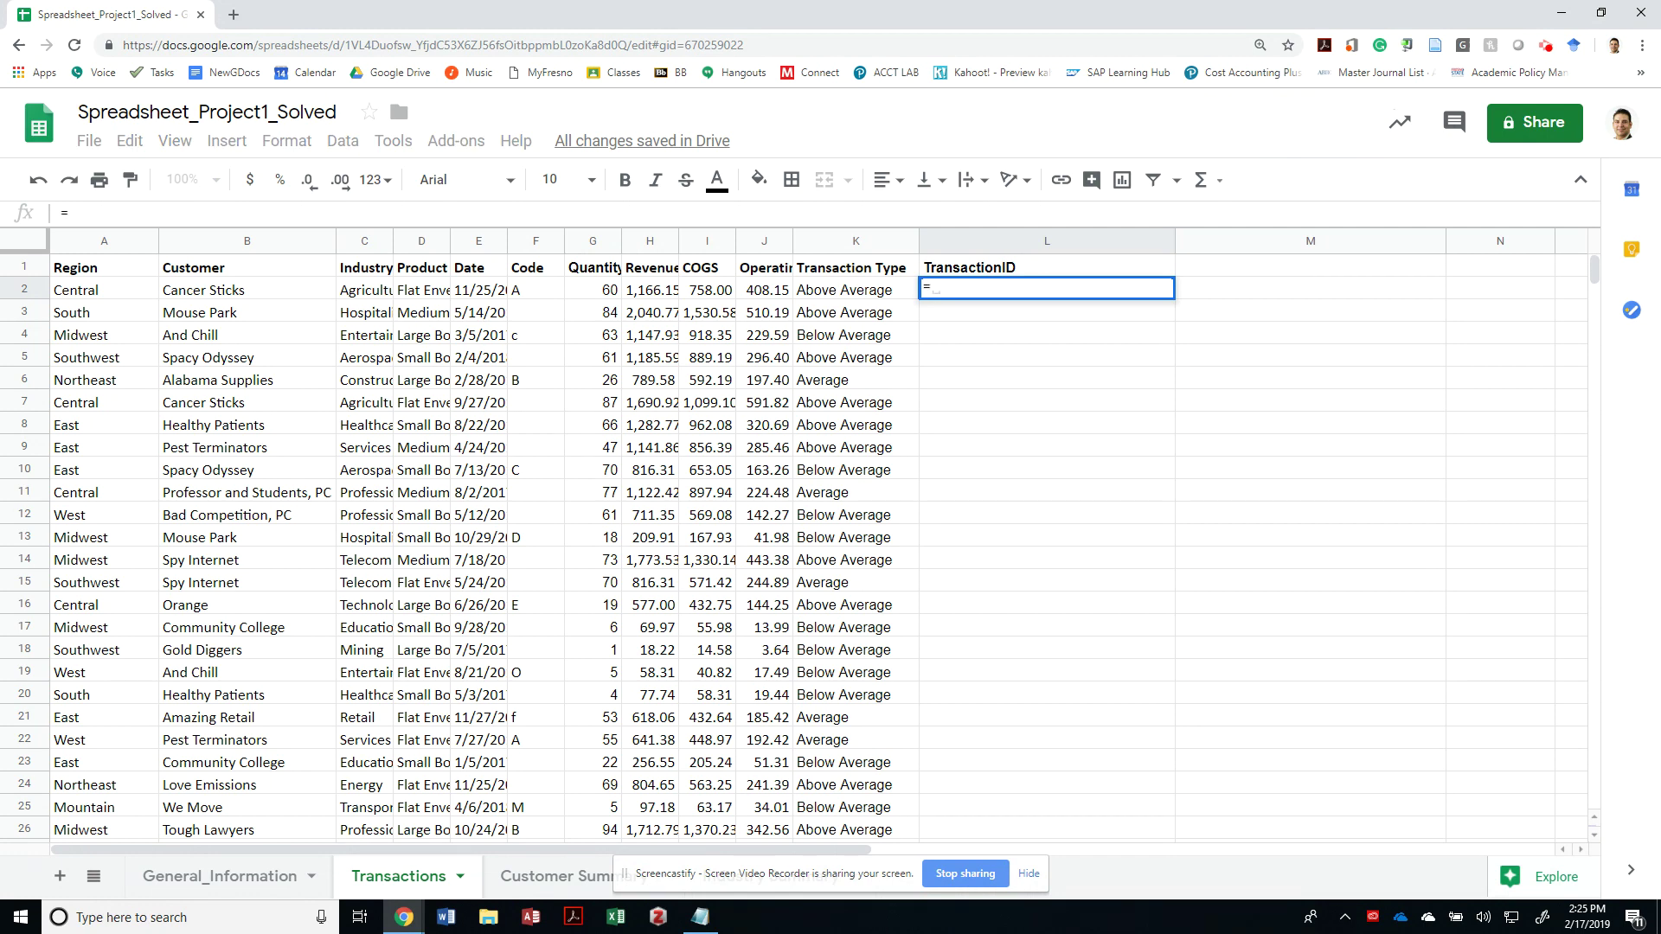
key("alt+Tab")
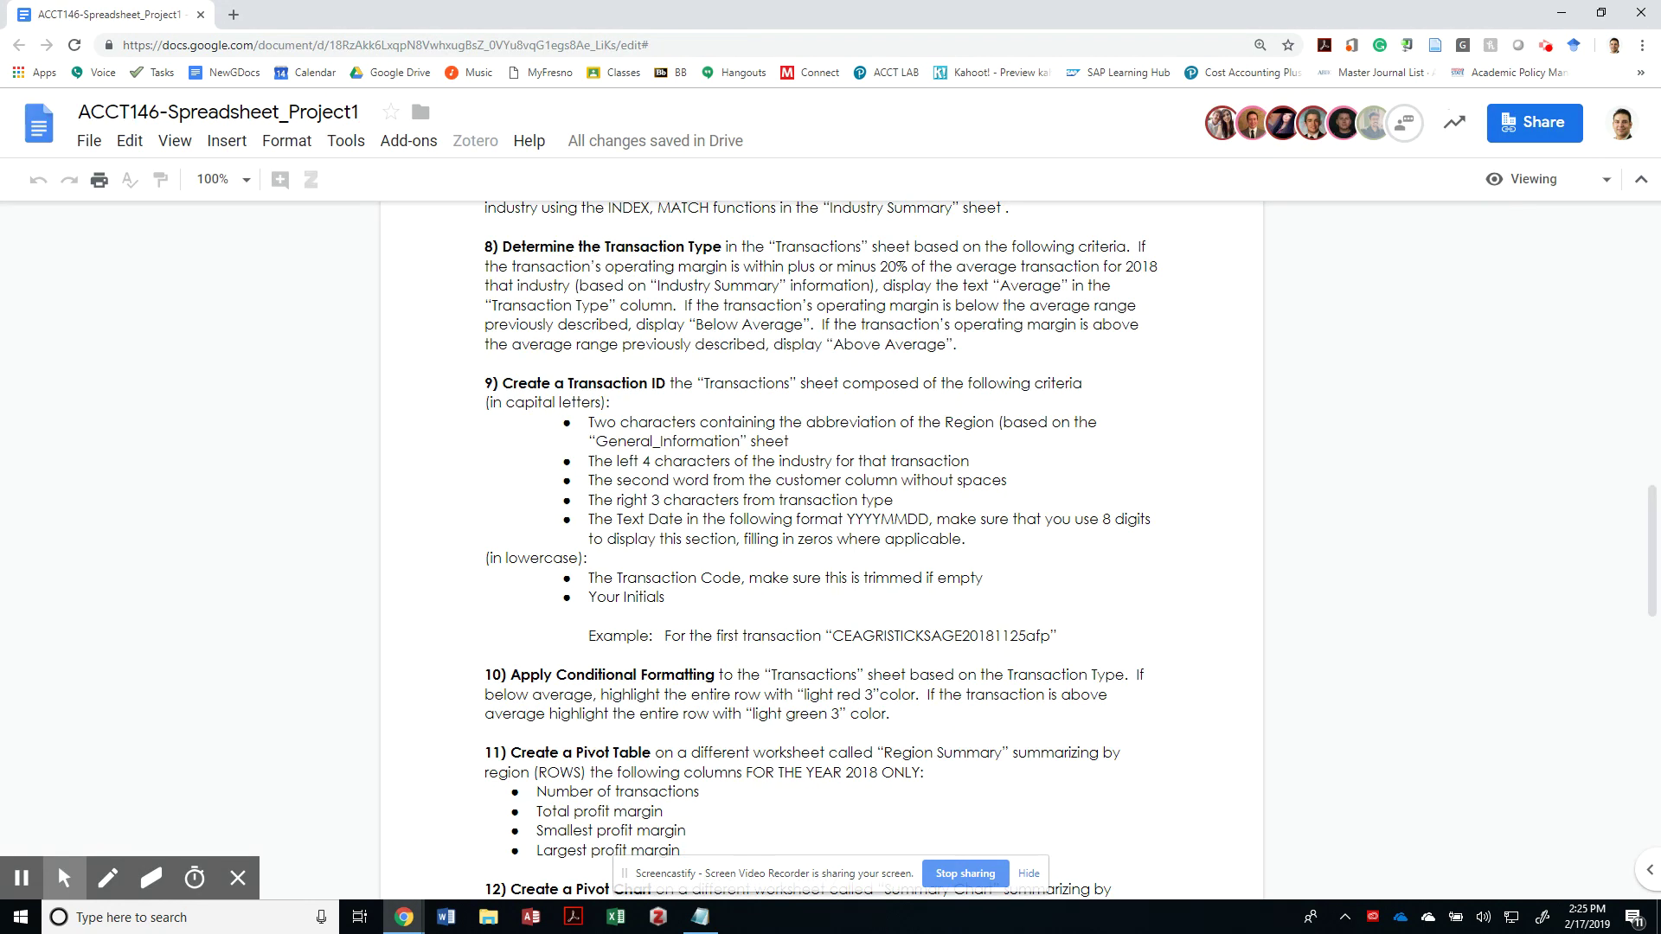
key("alt+Tab")
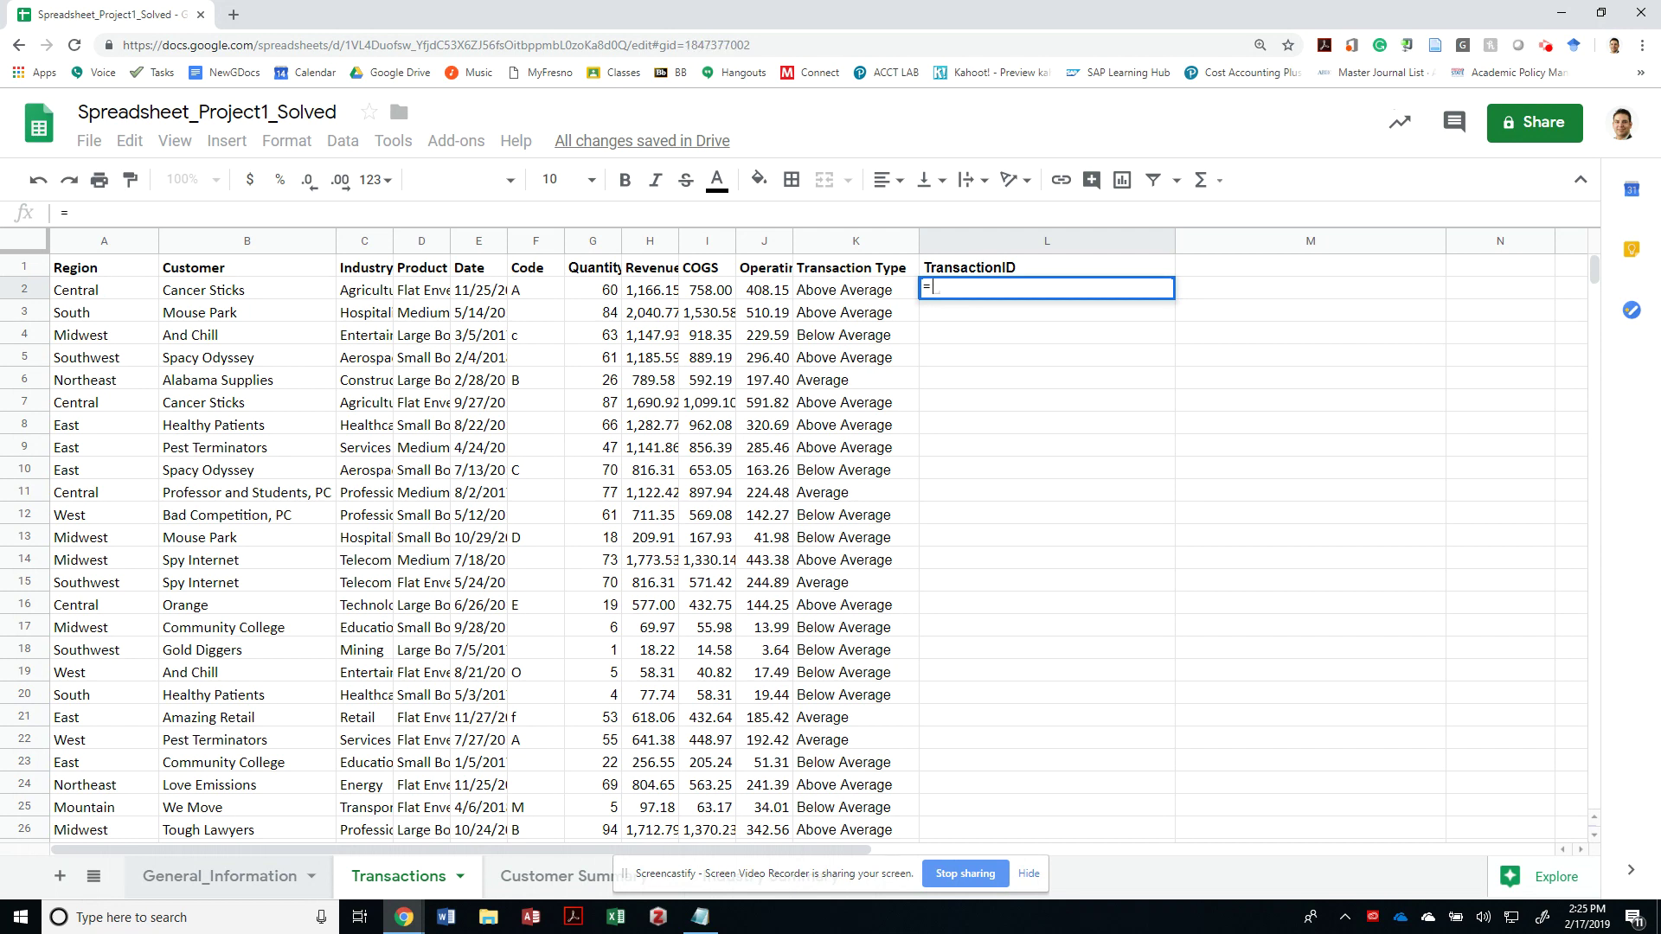
left_click(220, 877)
left_click(605, 526)
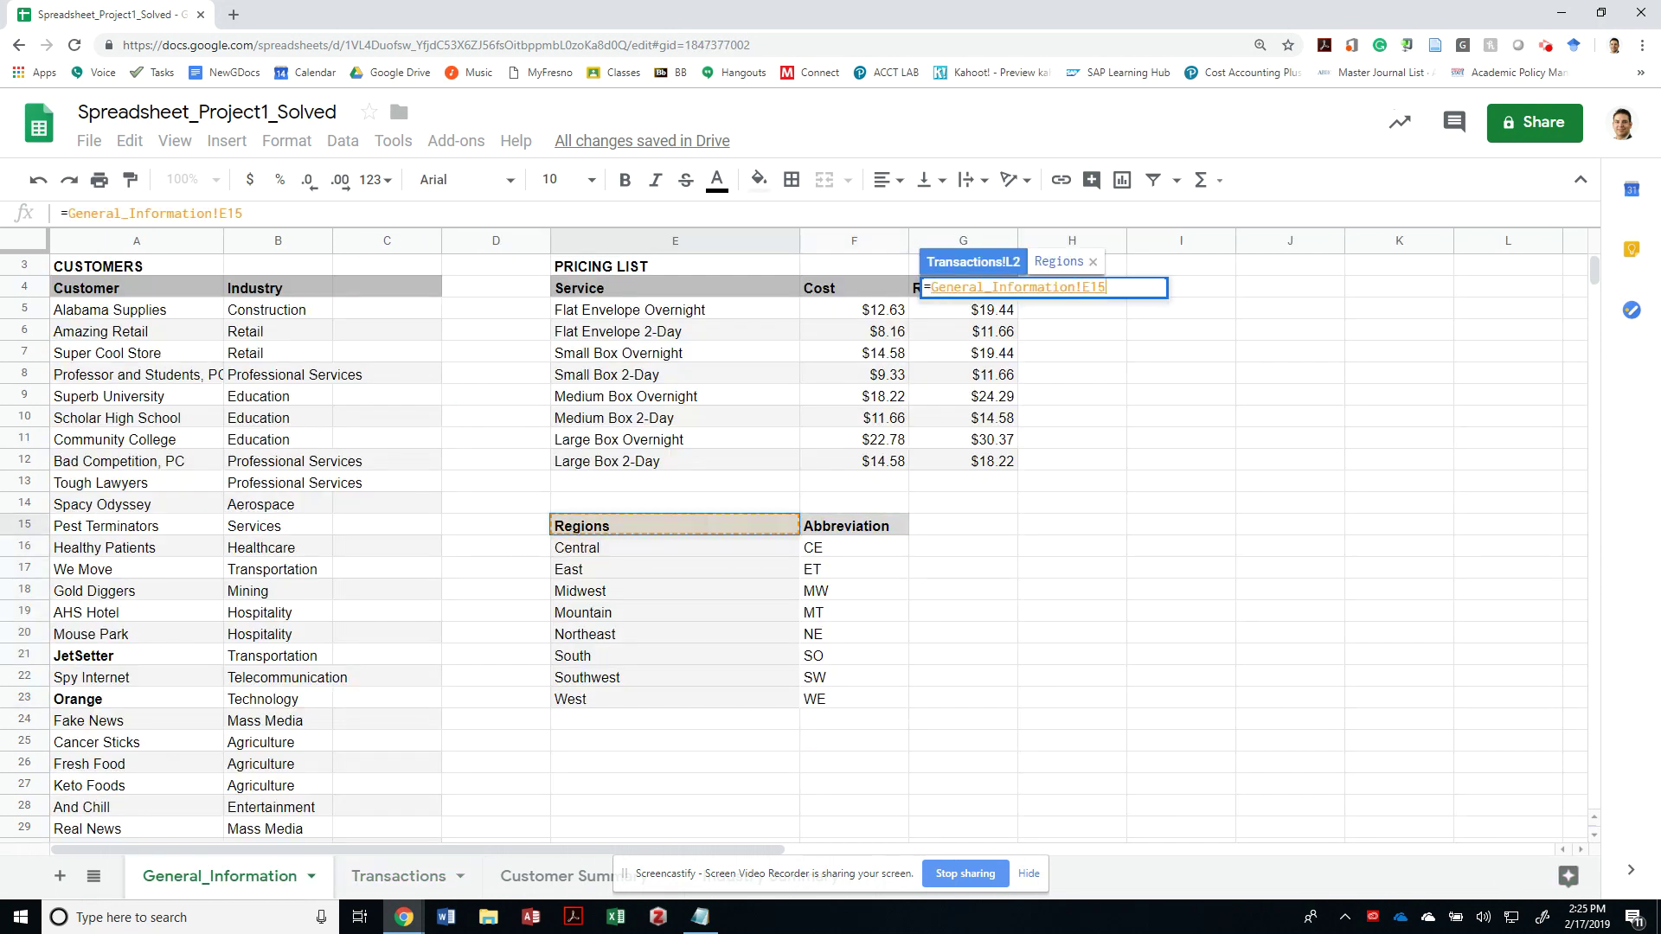
key("Escape")
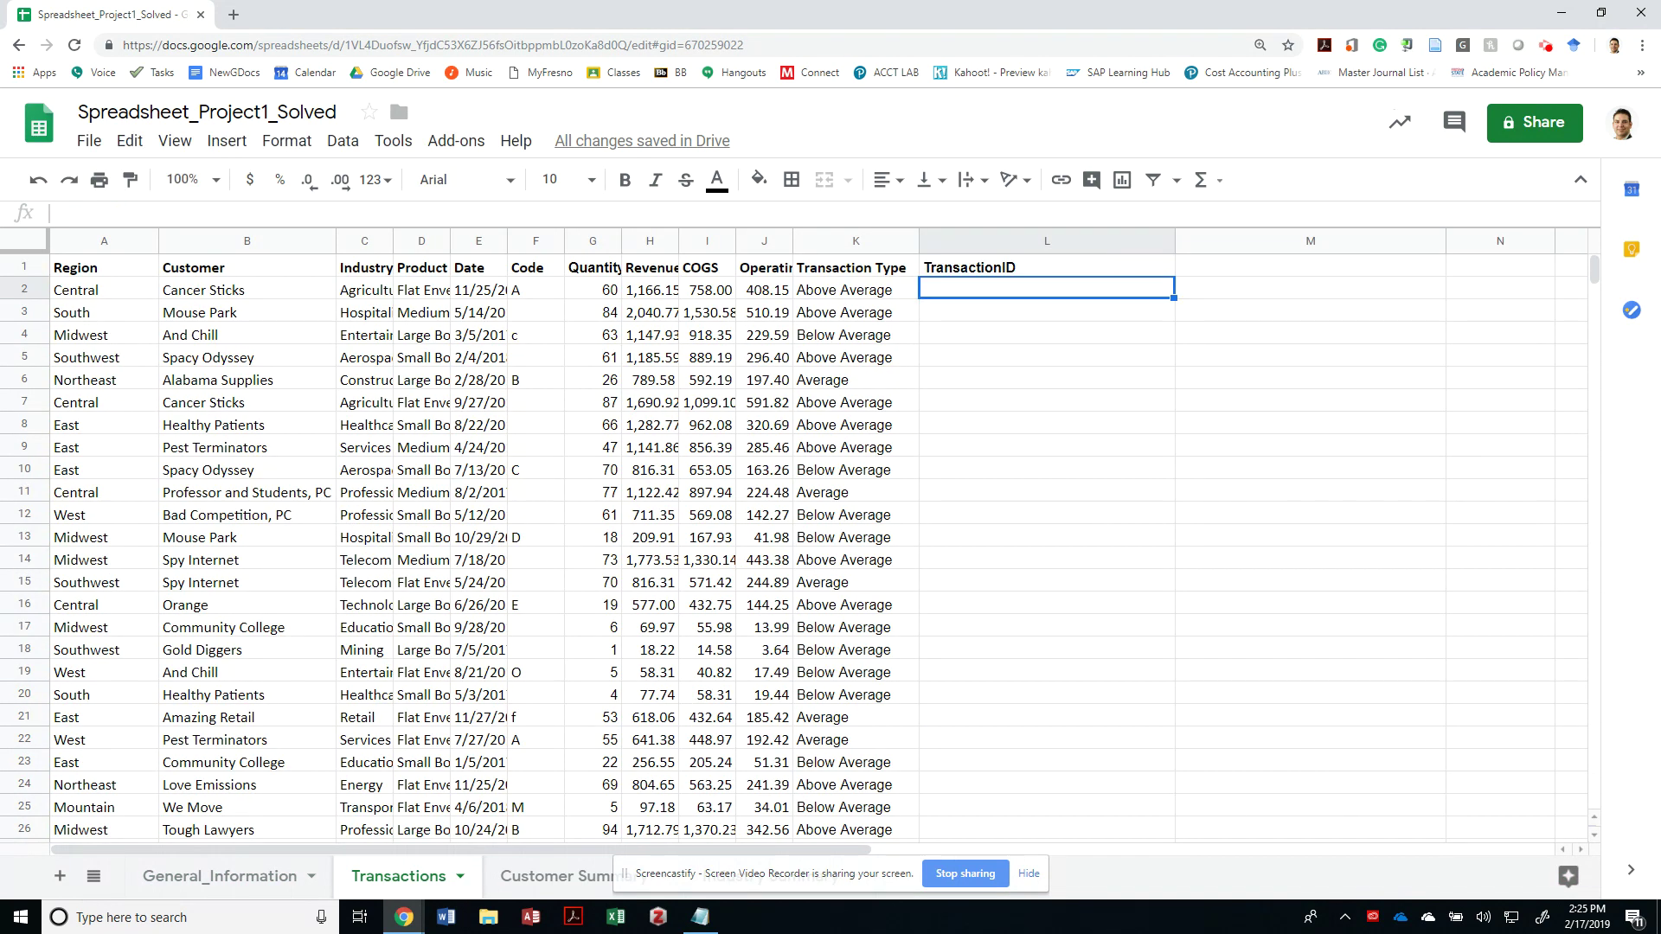
Step: Enter a VLOOKUP in Transactions cell L2 that finds A2 in General_Information!E15:F23 and returns column 2 with false as the last argument
type("=vlo")
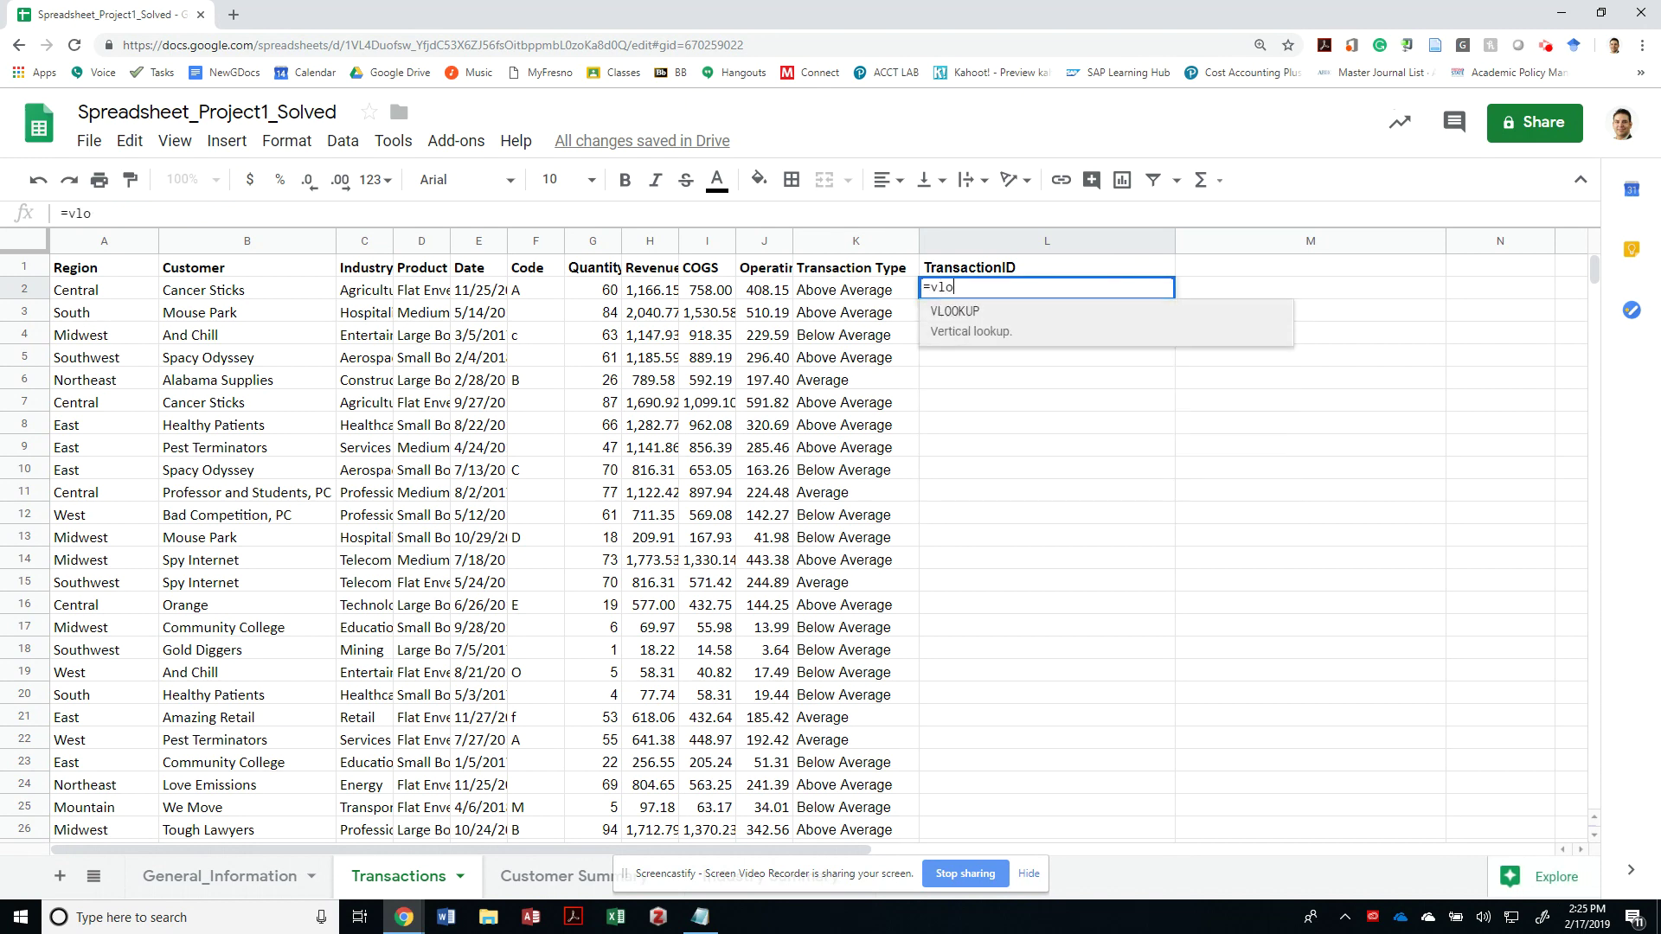
key("Tab")
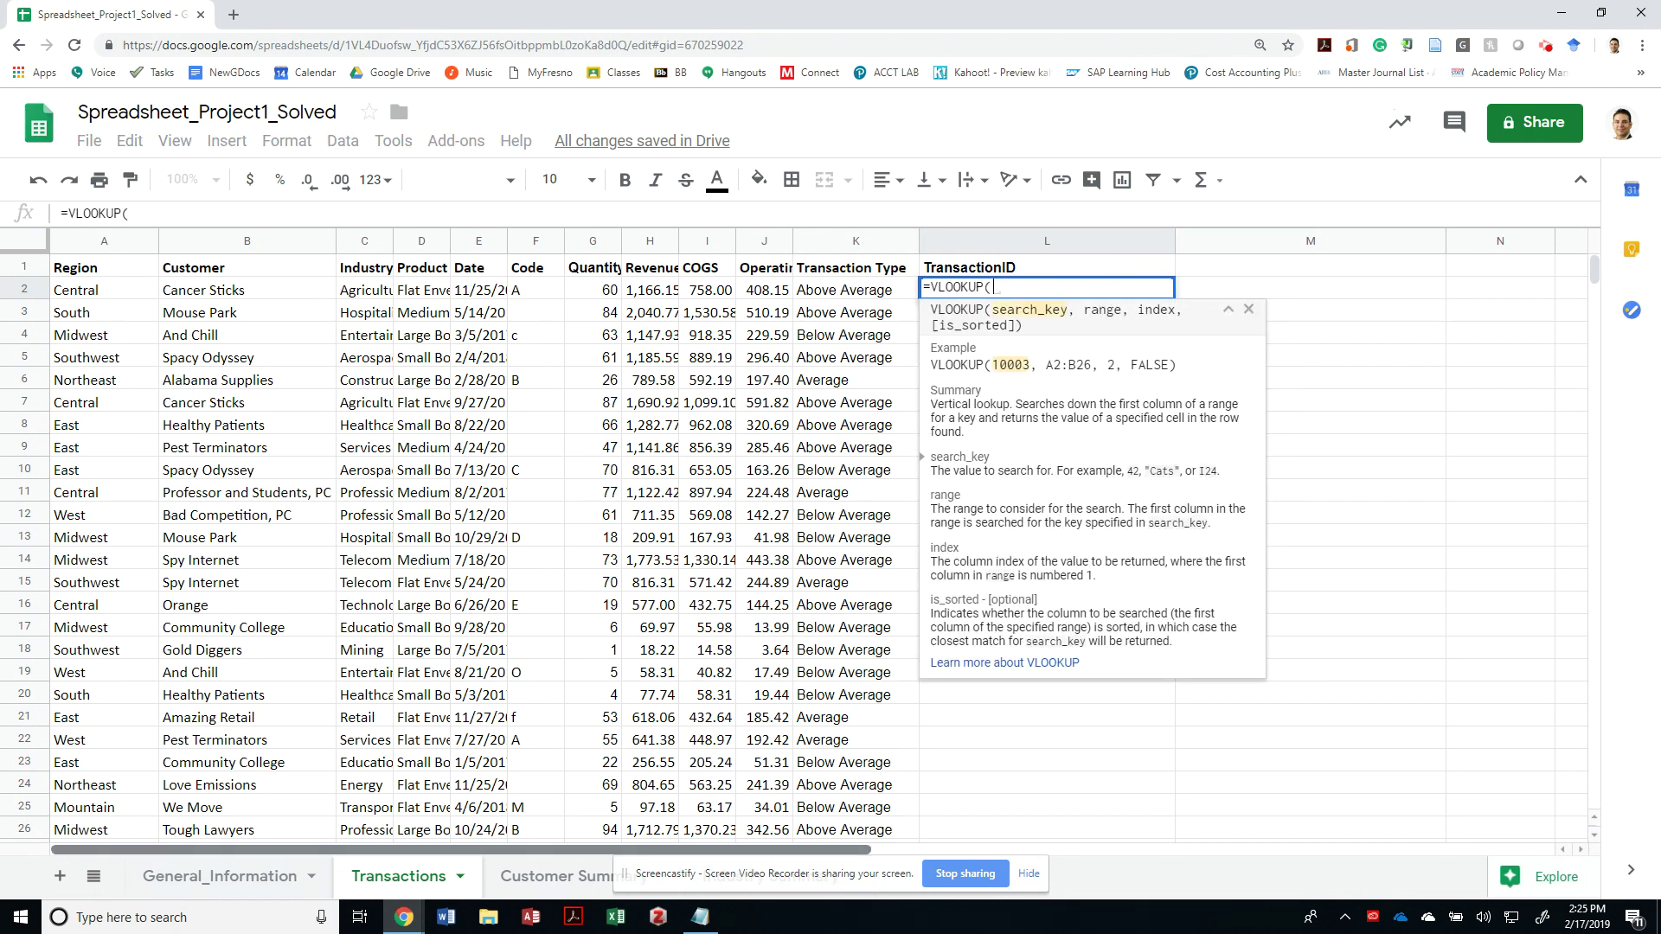
type("A2")
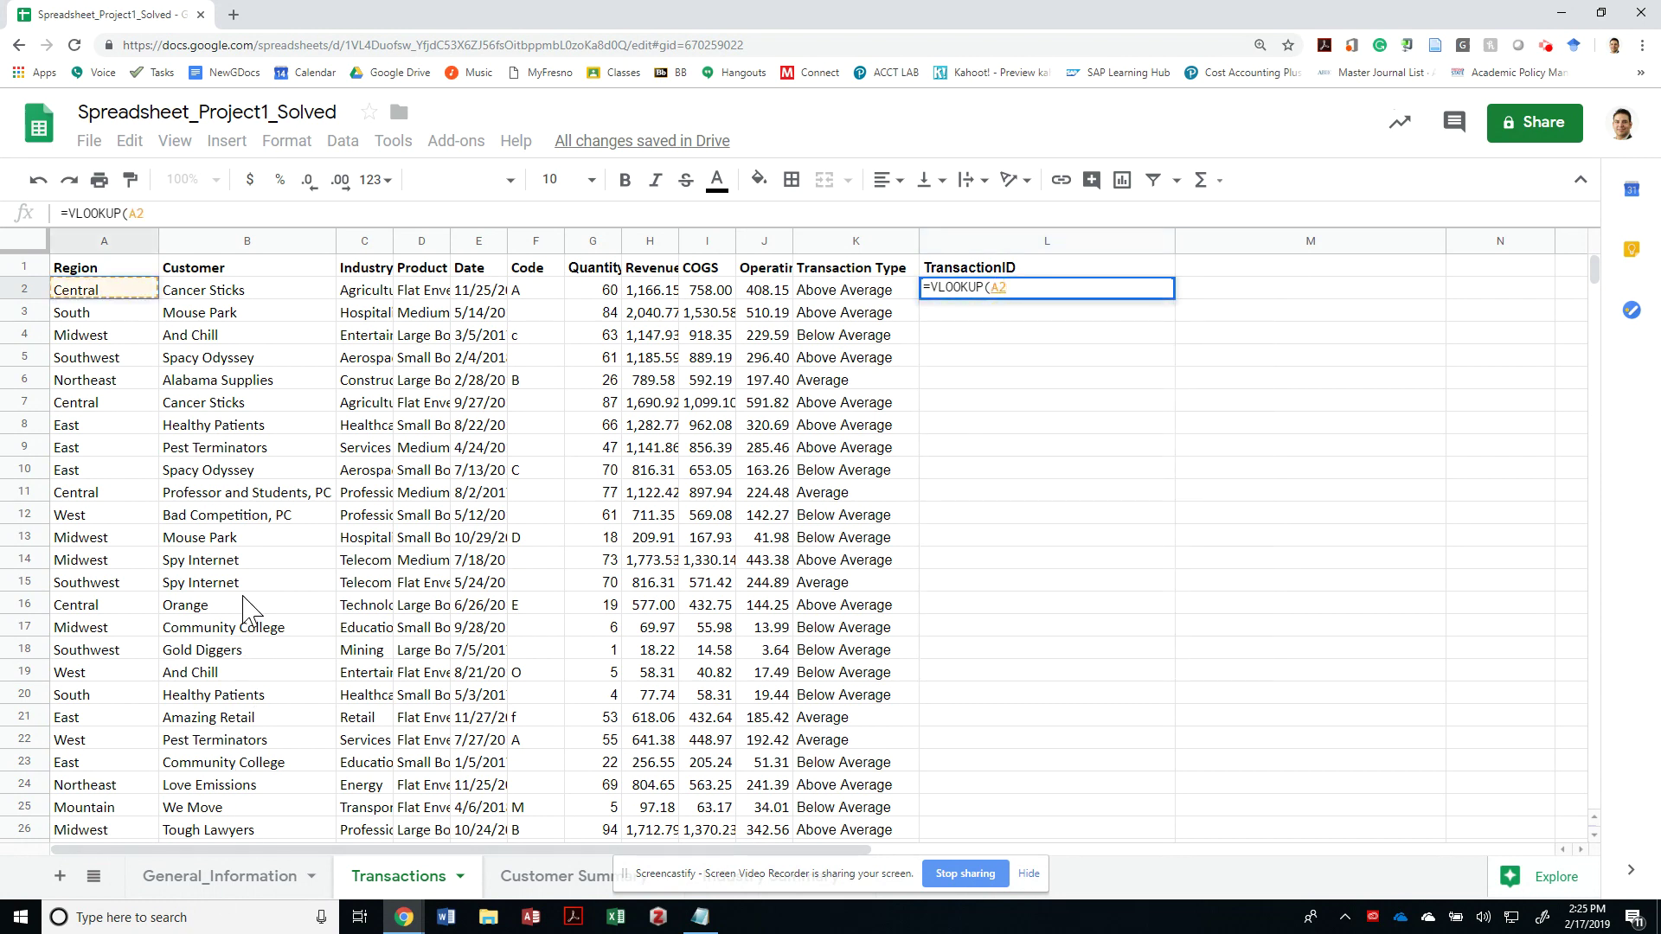
type(",")
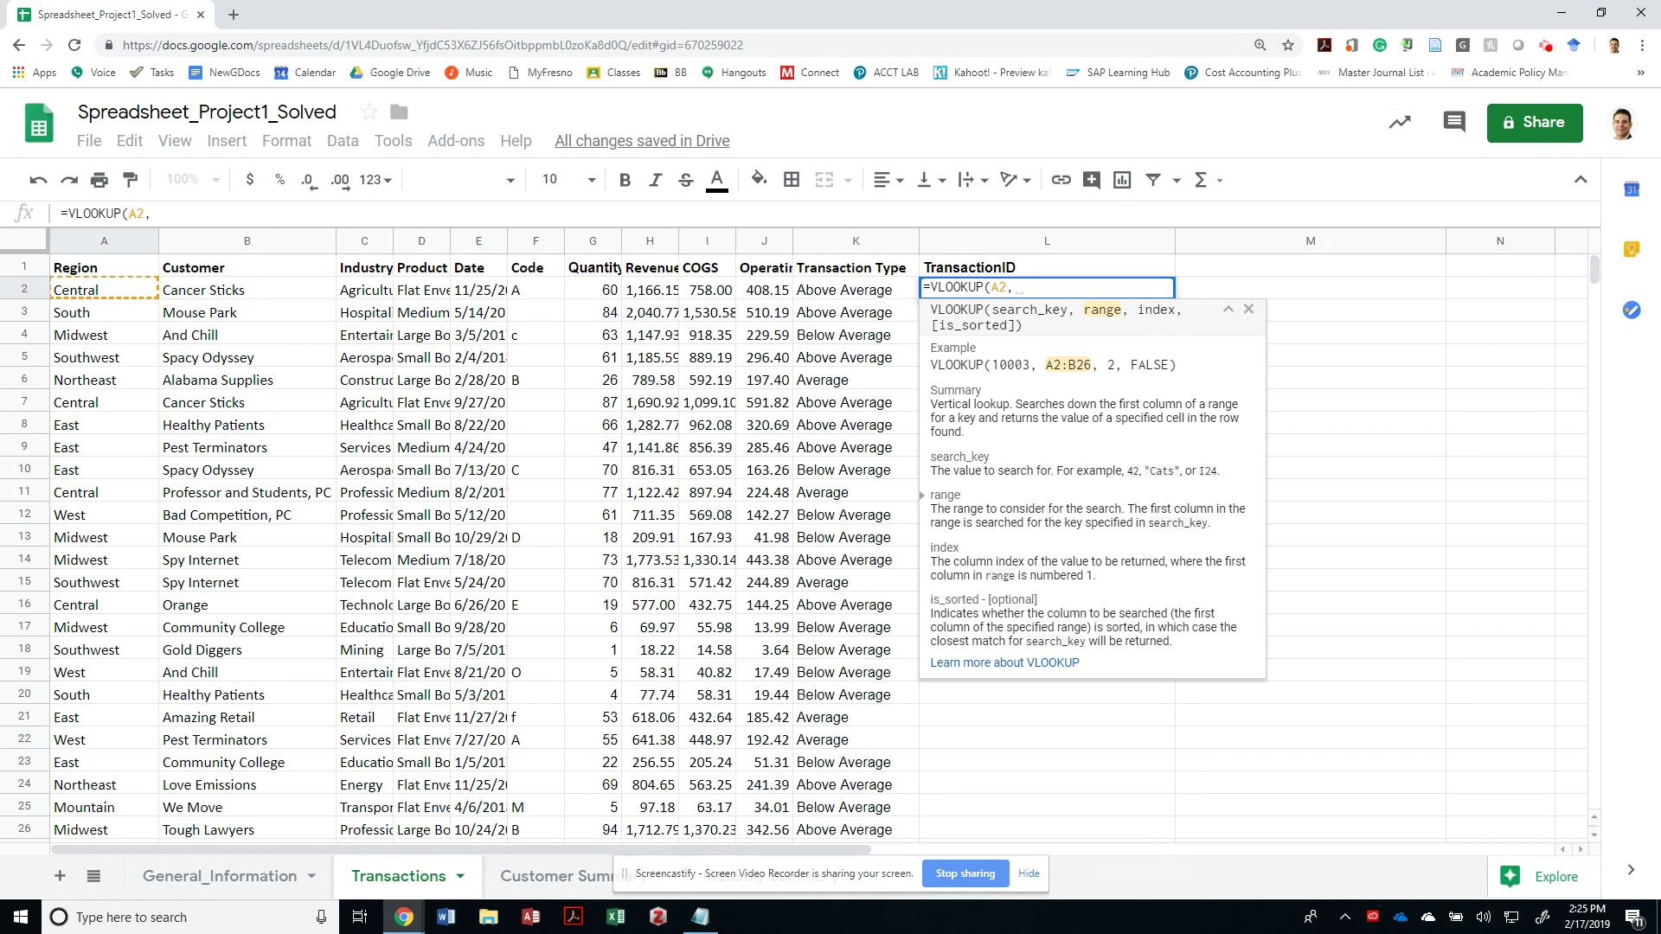
left_click(220, 876)
left_click_drag(588, 526, 857, 698)
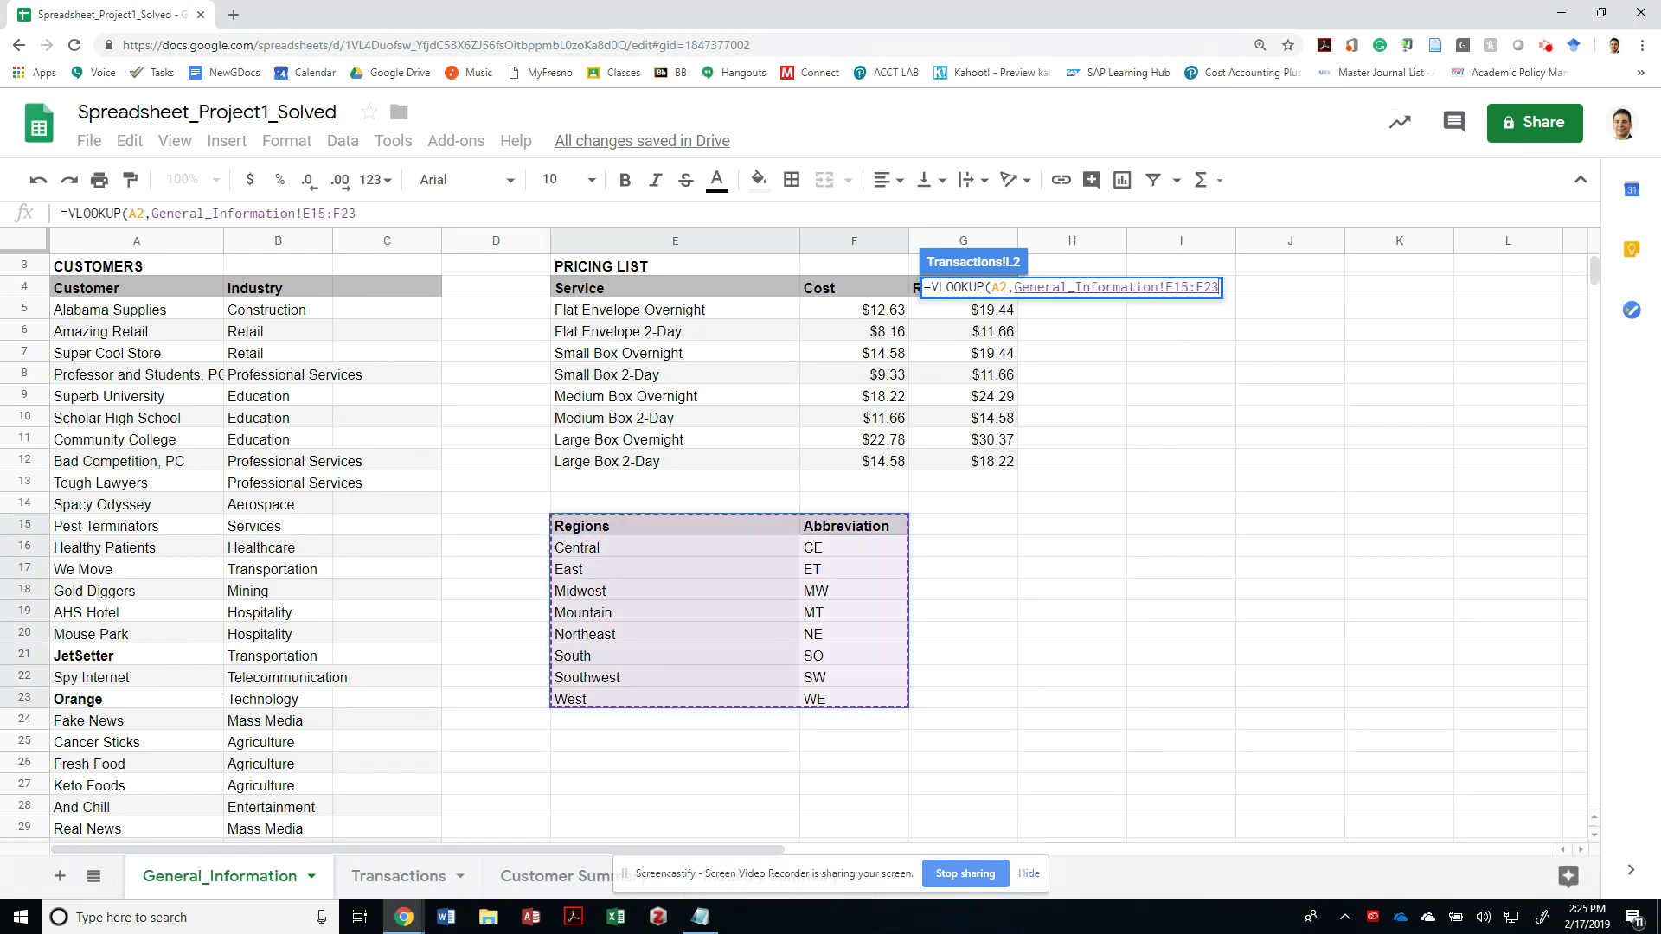
type(",2")
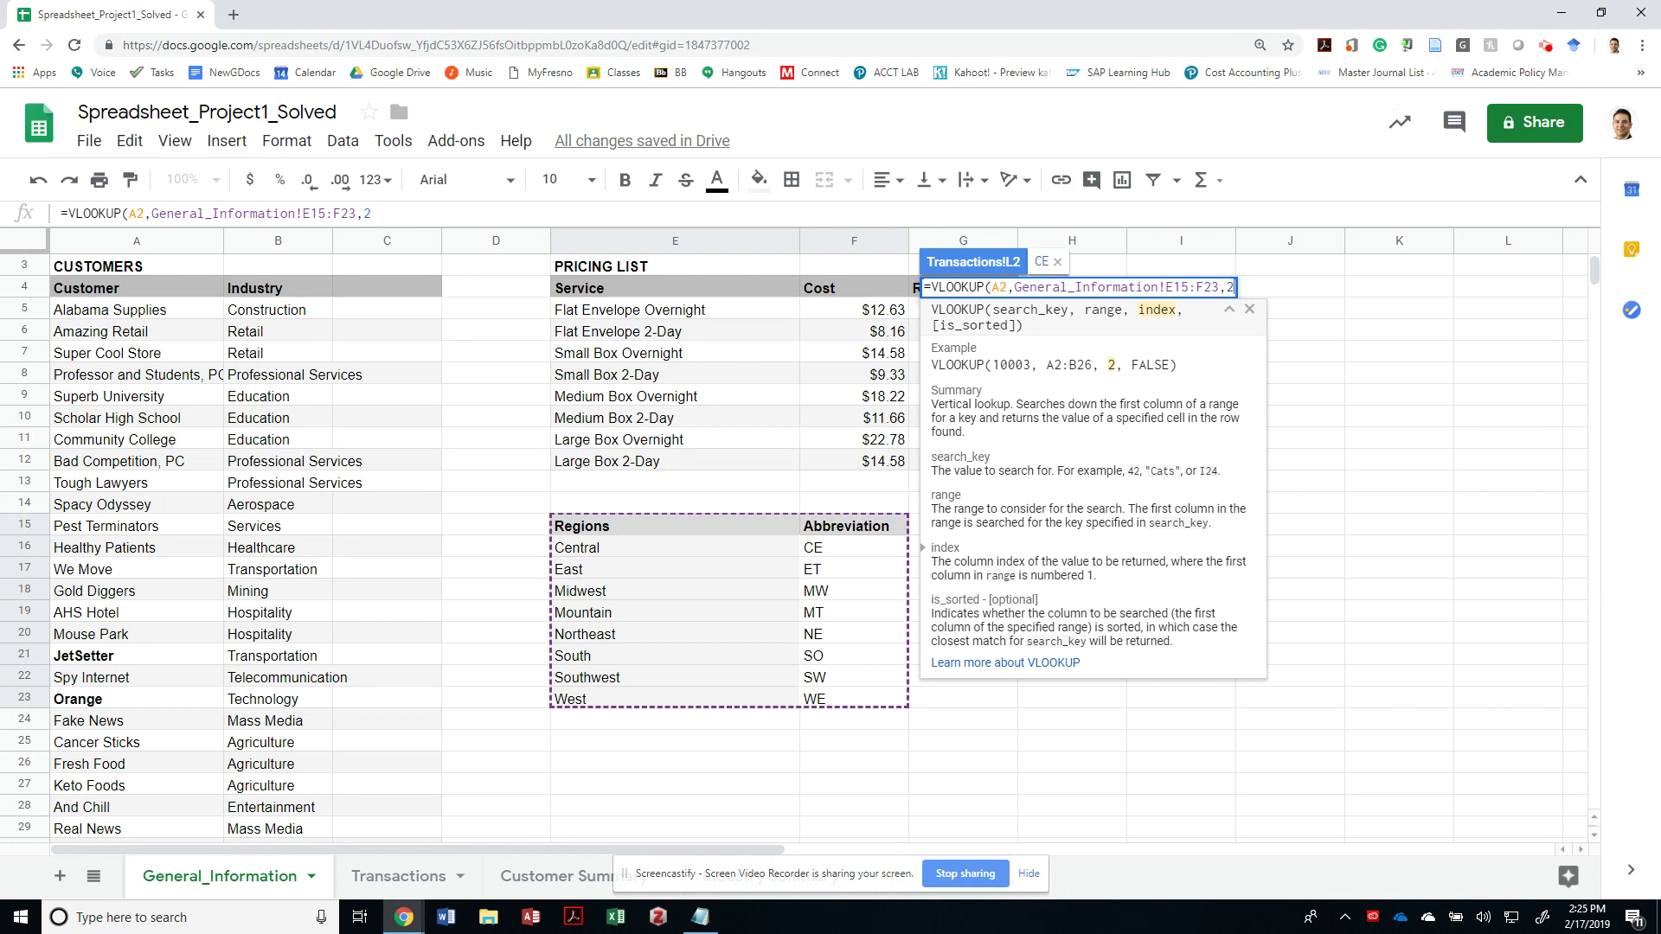
type(",false)")
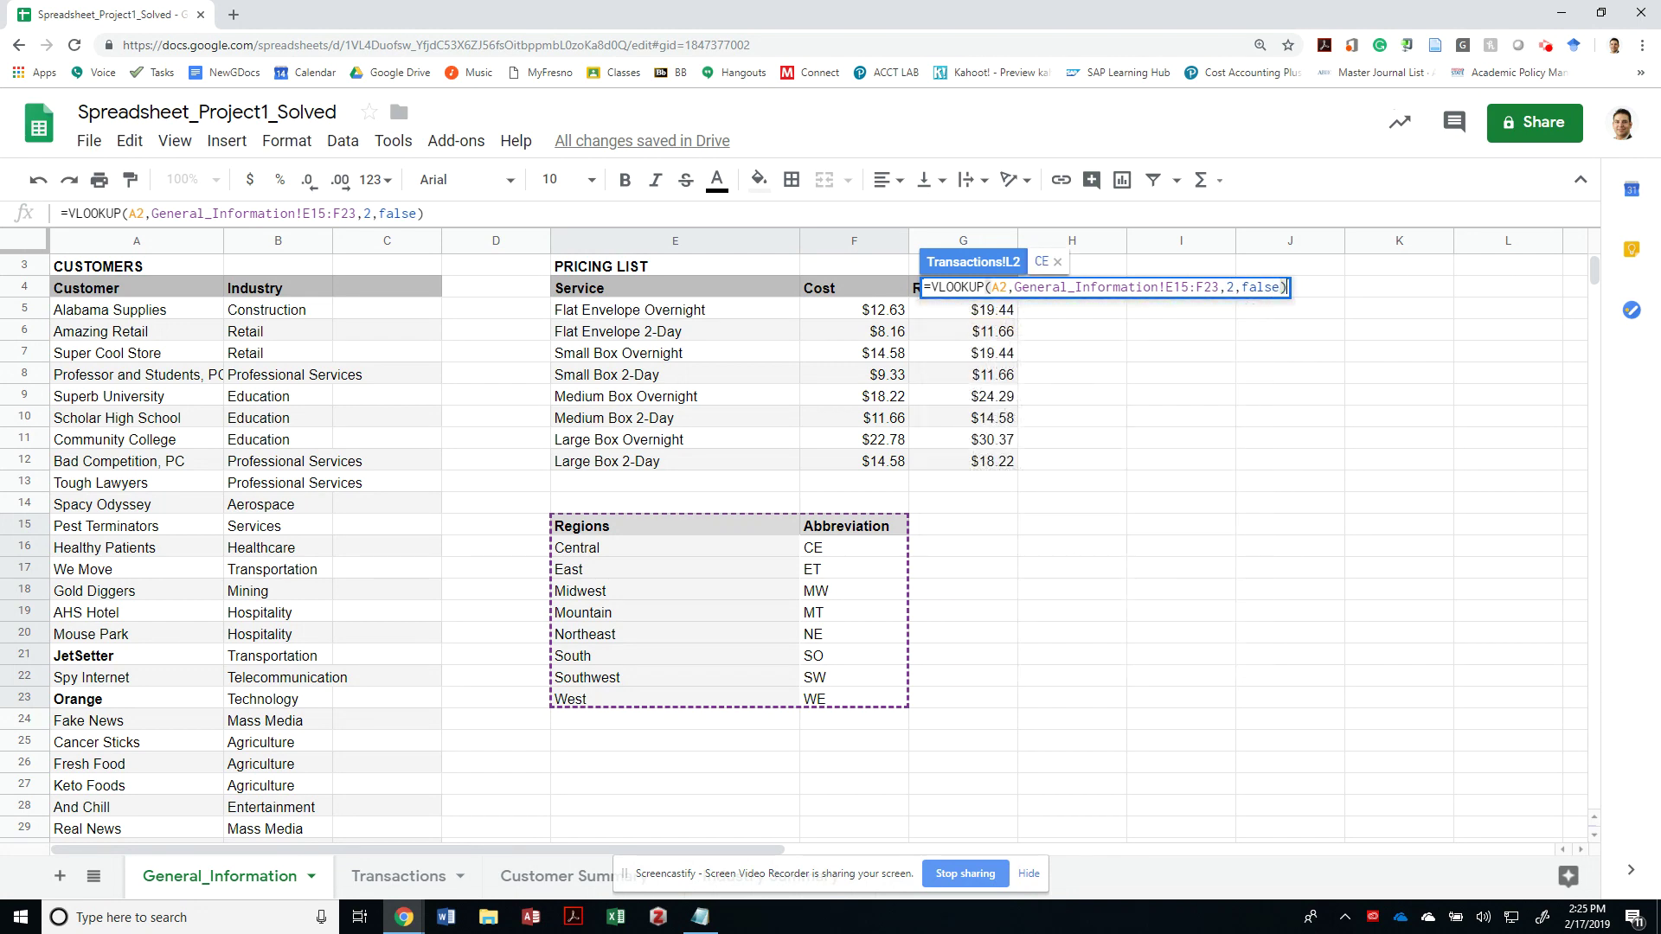
key("Return")
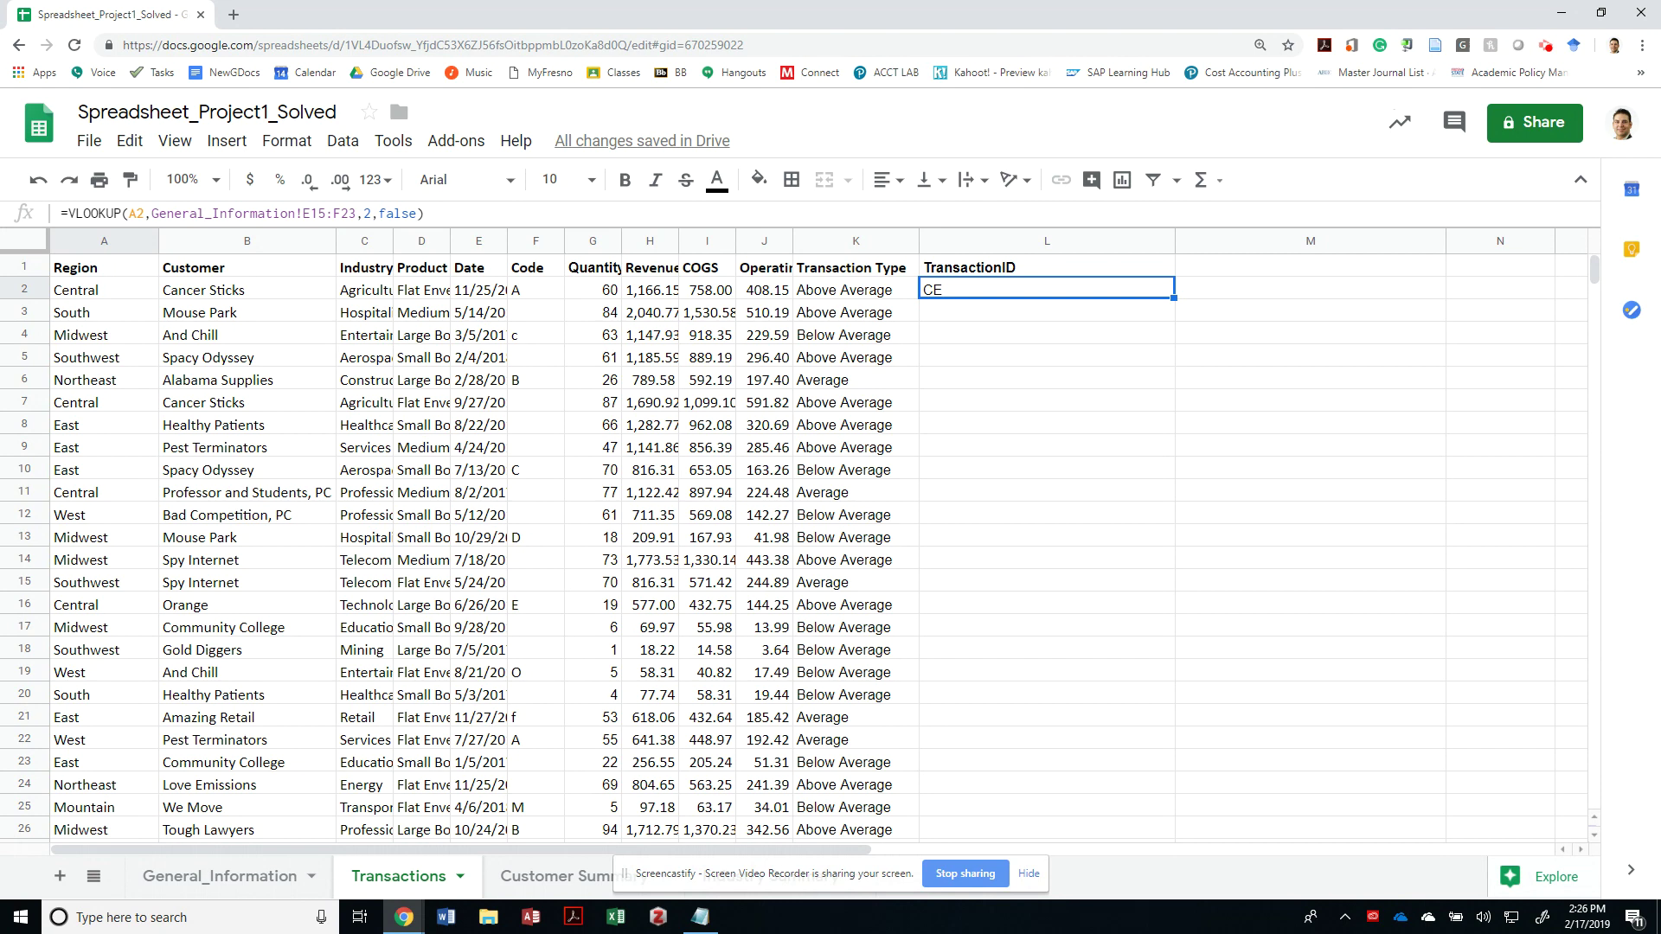
Step: Wrap the VLOOKUP in L2 inside a Concatenate function, ready for a second string argument
key("alt+Tab")
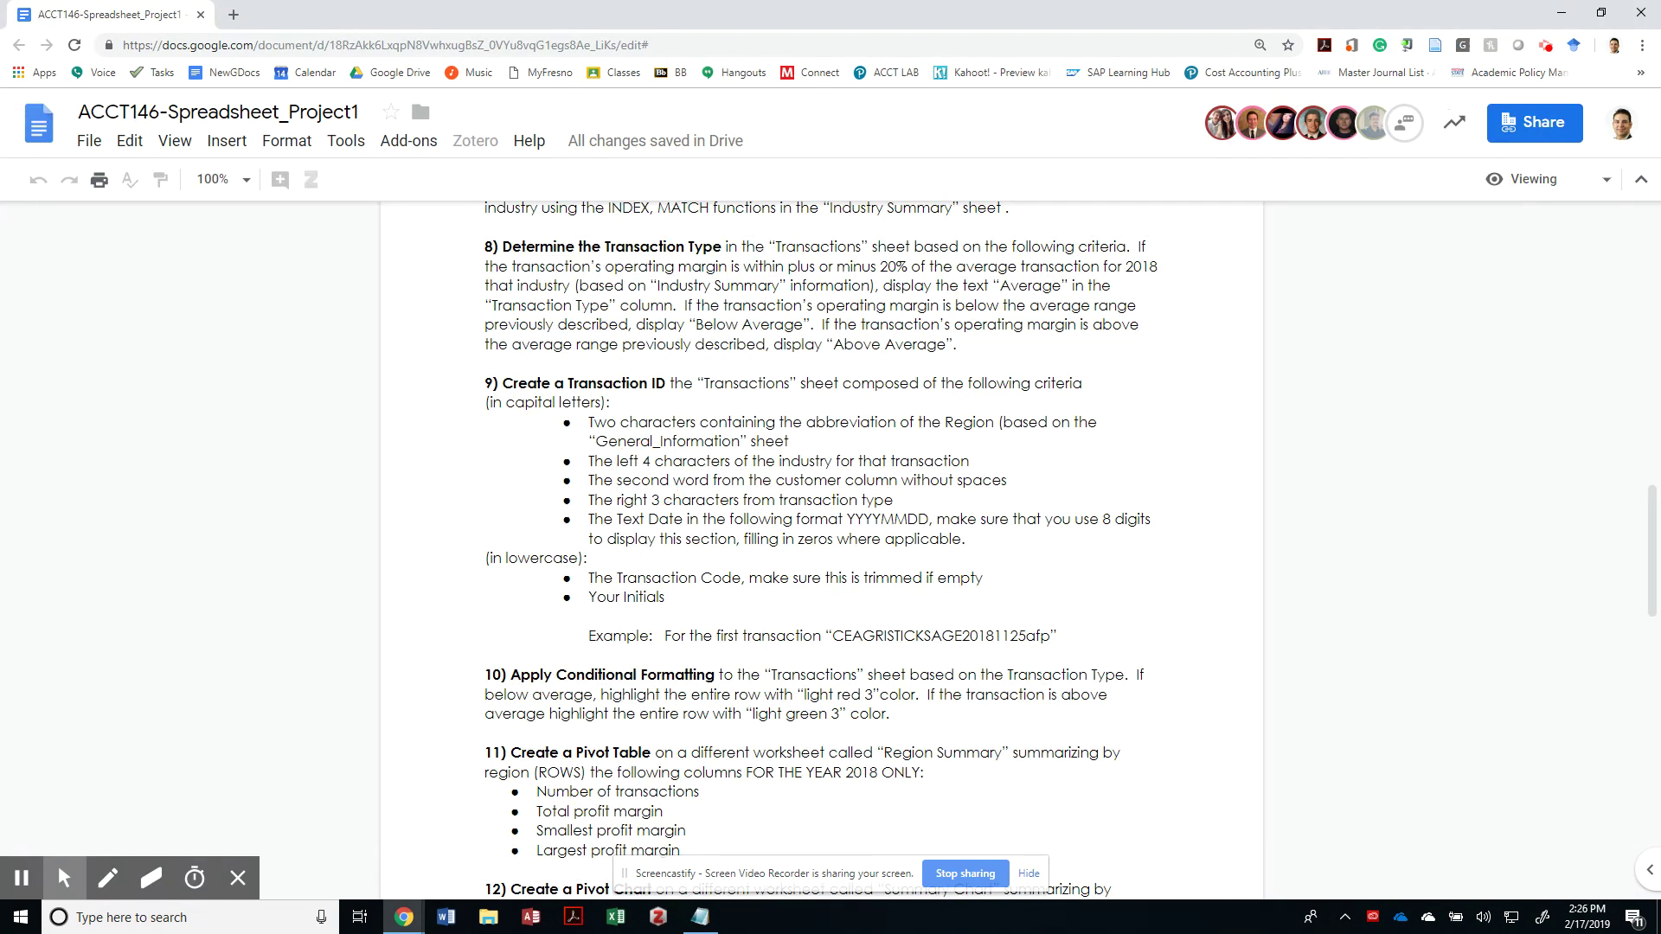
key("alt+Tab")
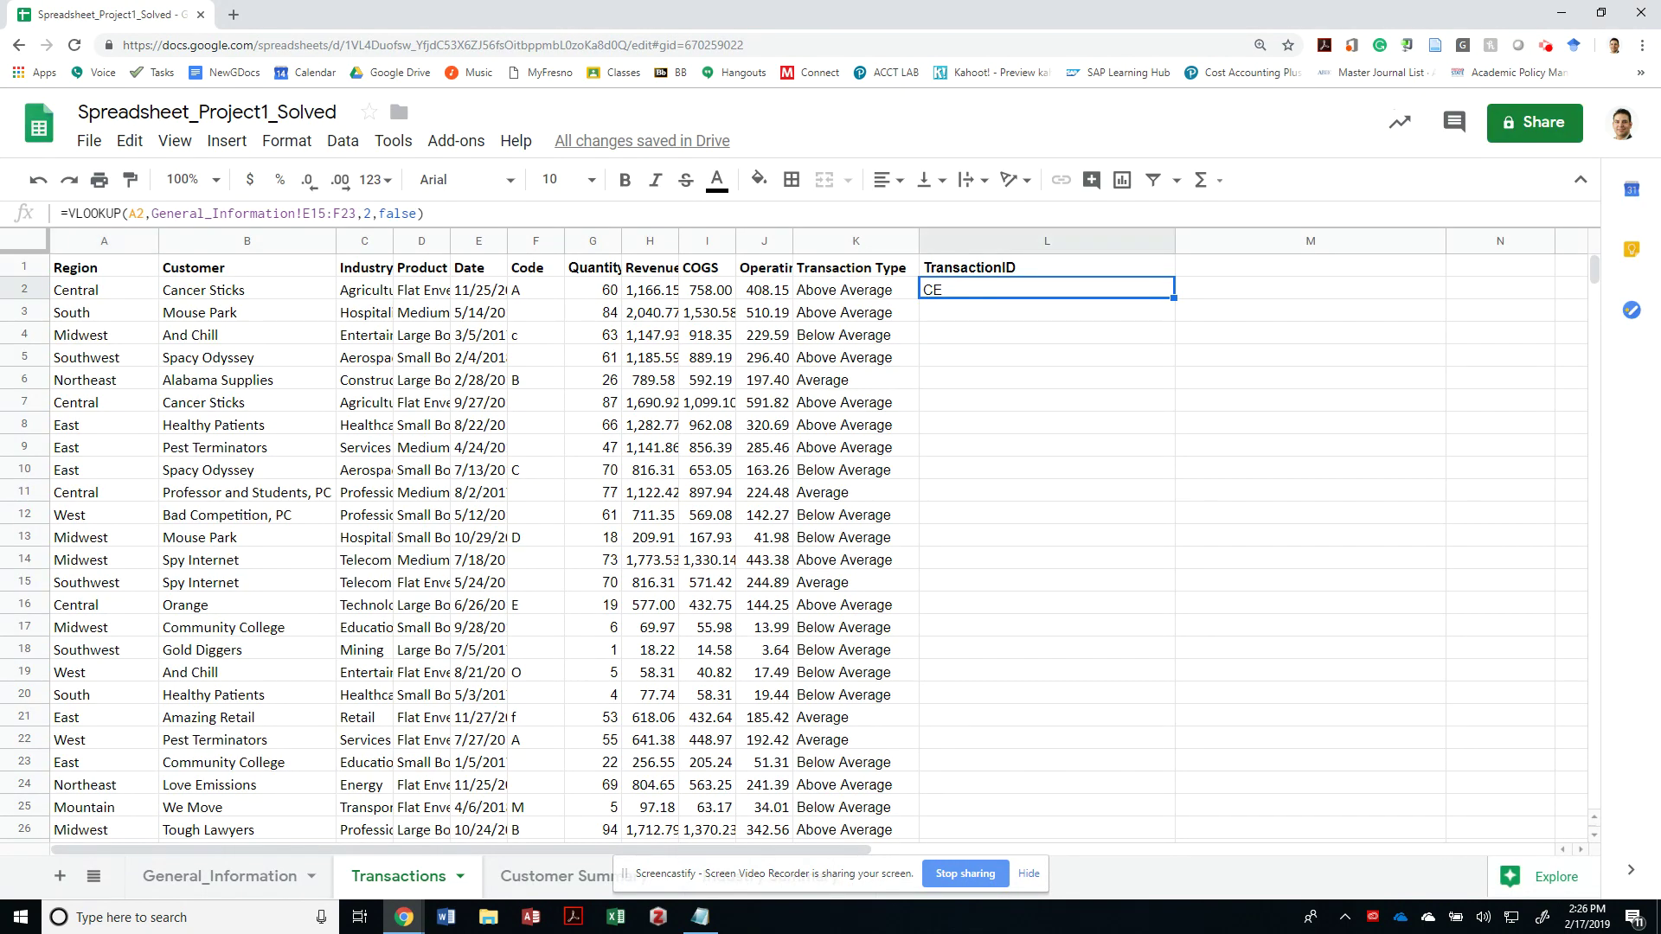
key("F2")
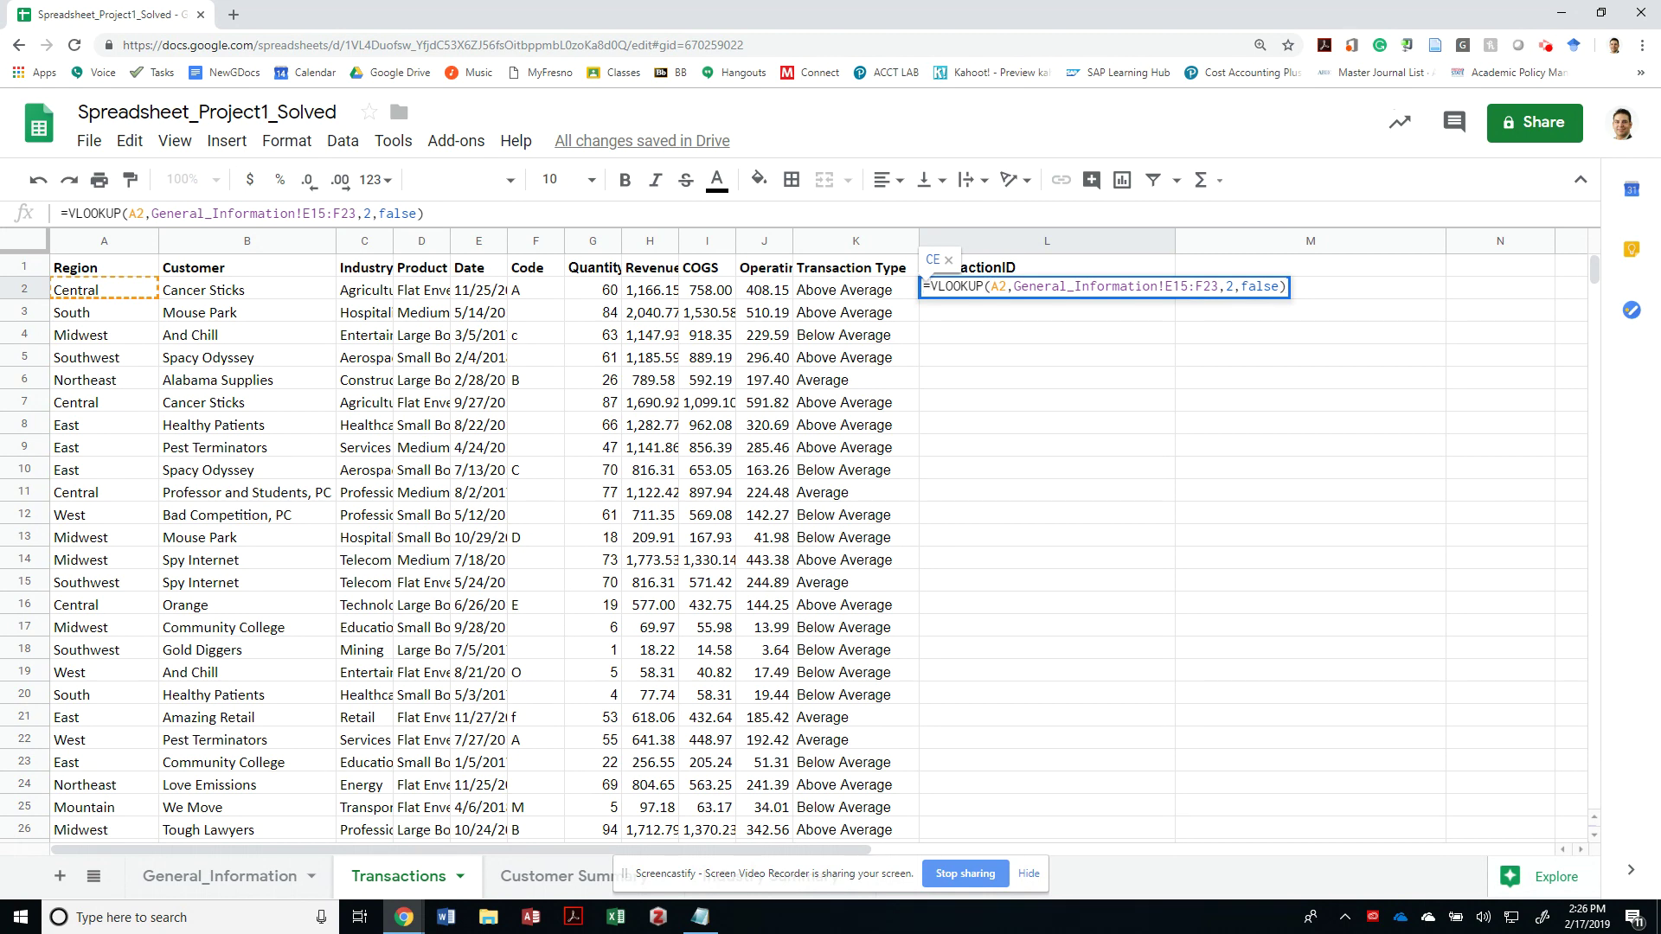
type("Concatenate")
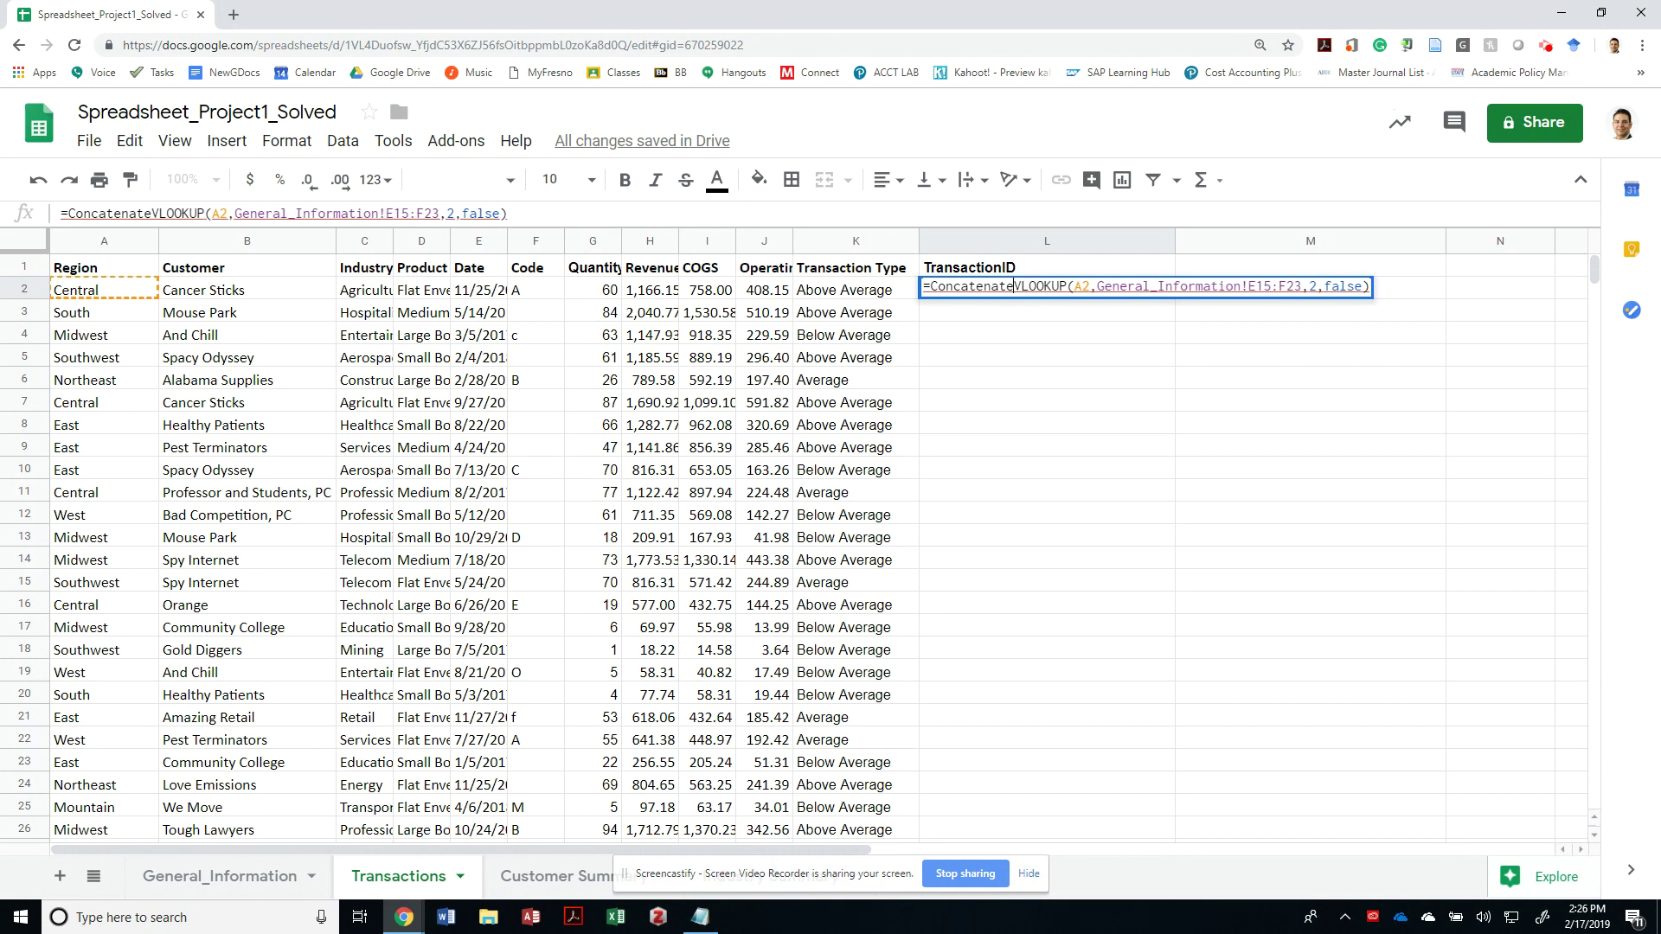
type("(")
type(",")
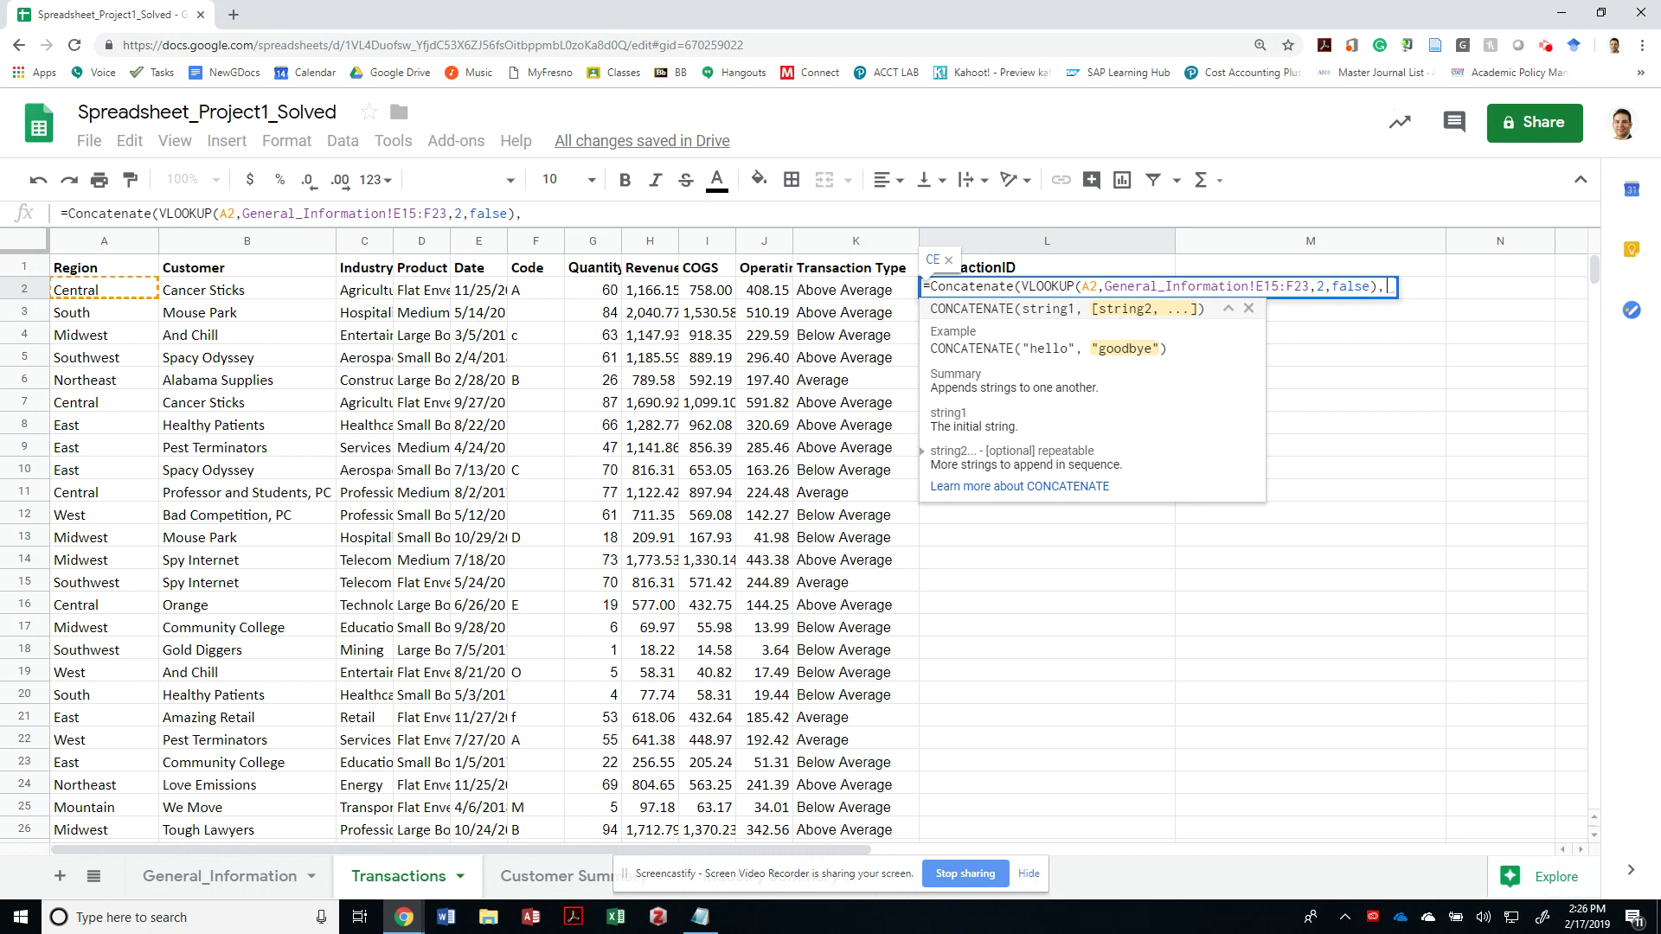
Step: Add left(C2,4) as the second Concatenate argument in L2 to append the first four industry characters, and complete the formula
type("left(")
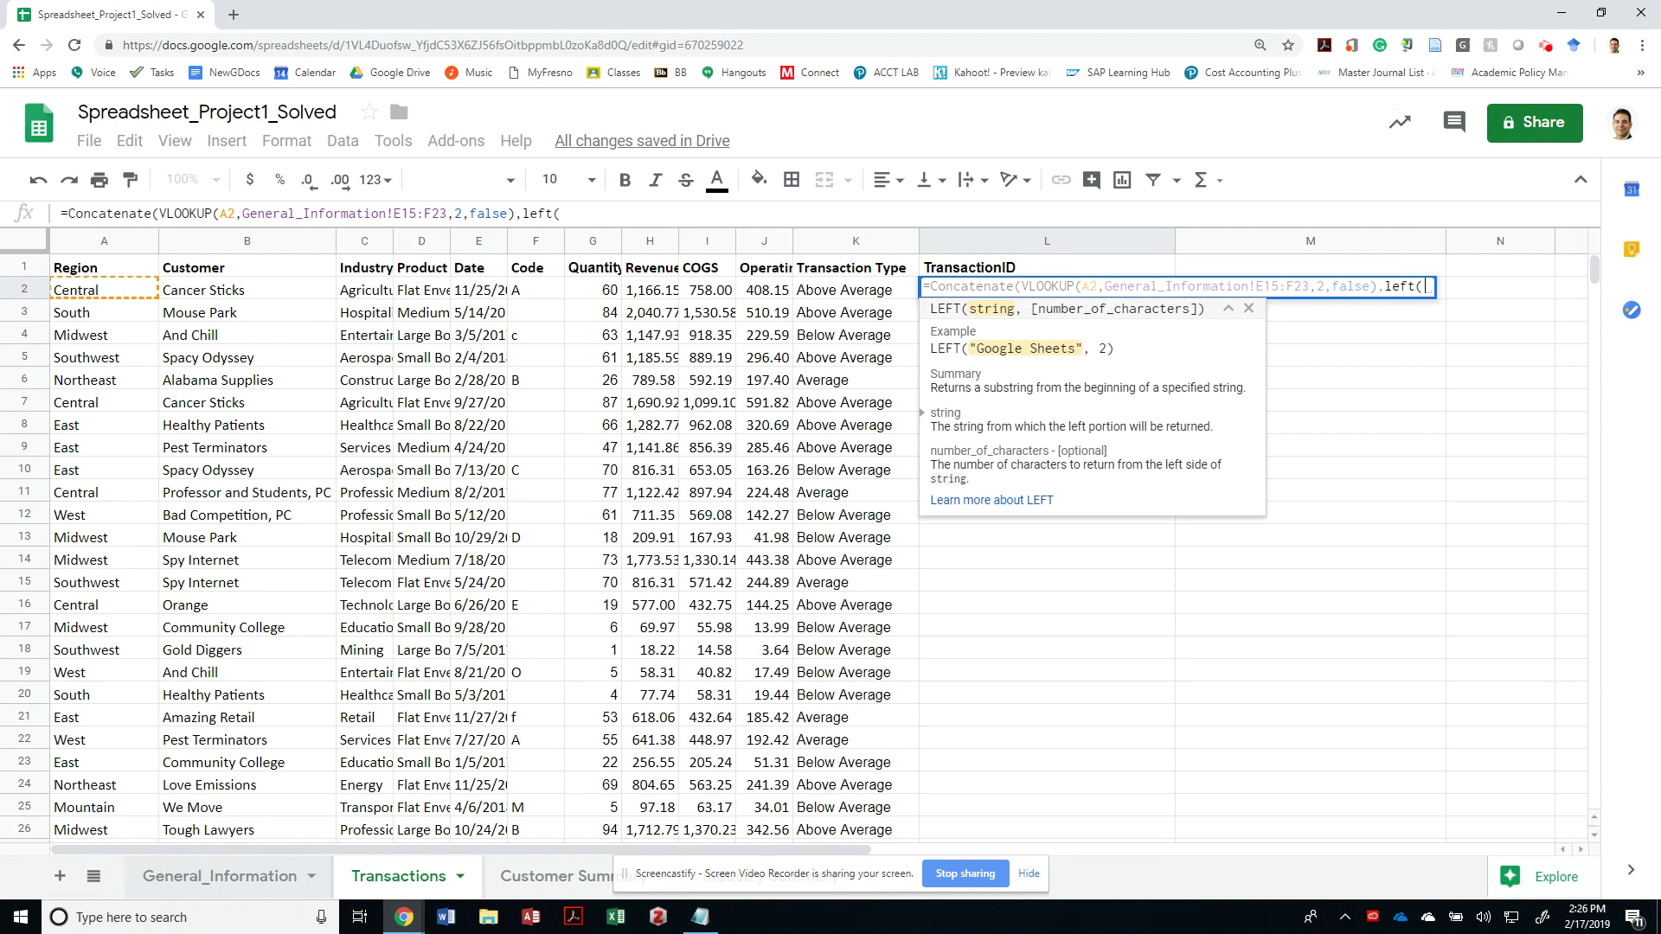
key("alt+Tab")
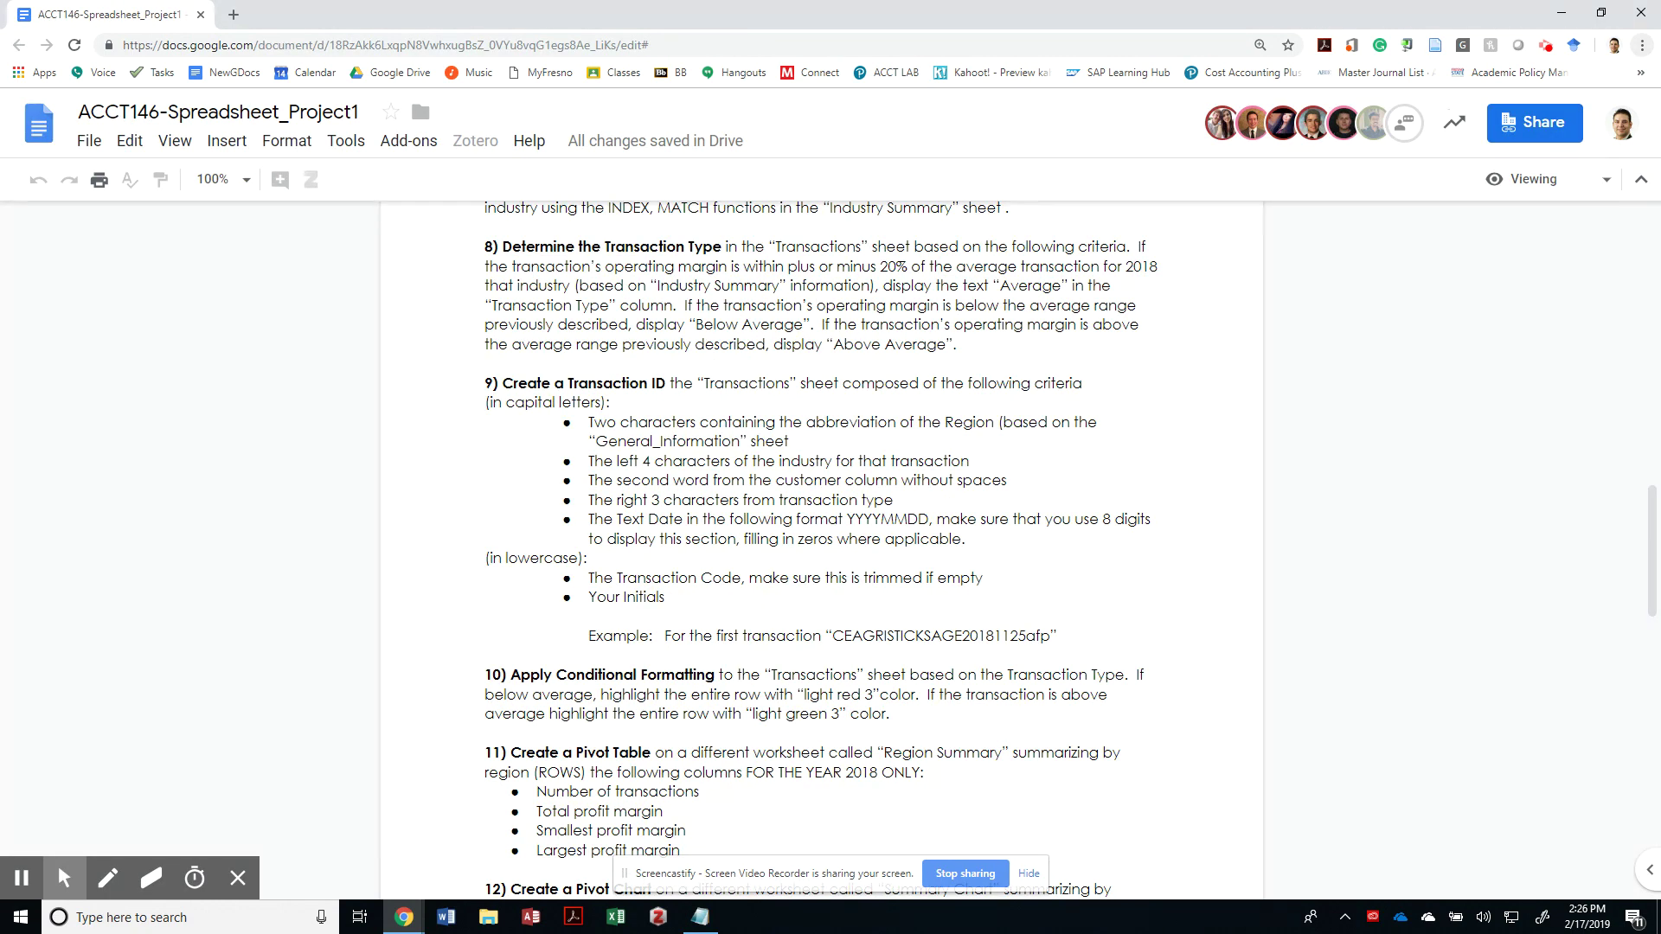
key("alt+Tab")
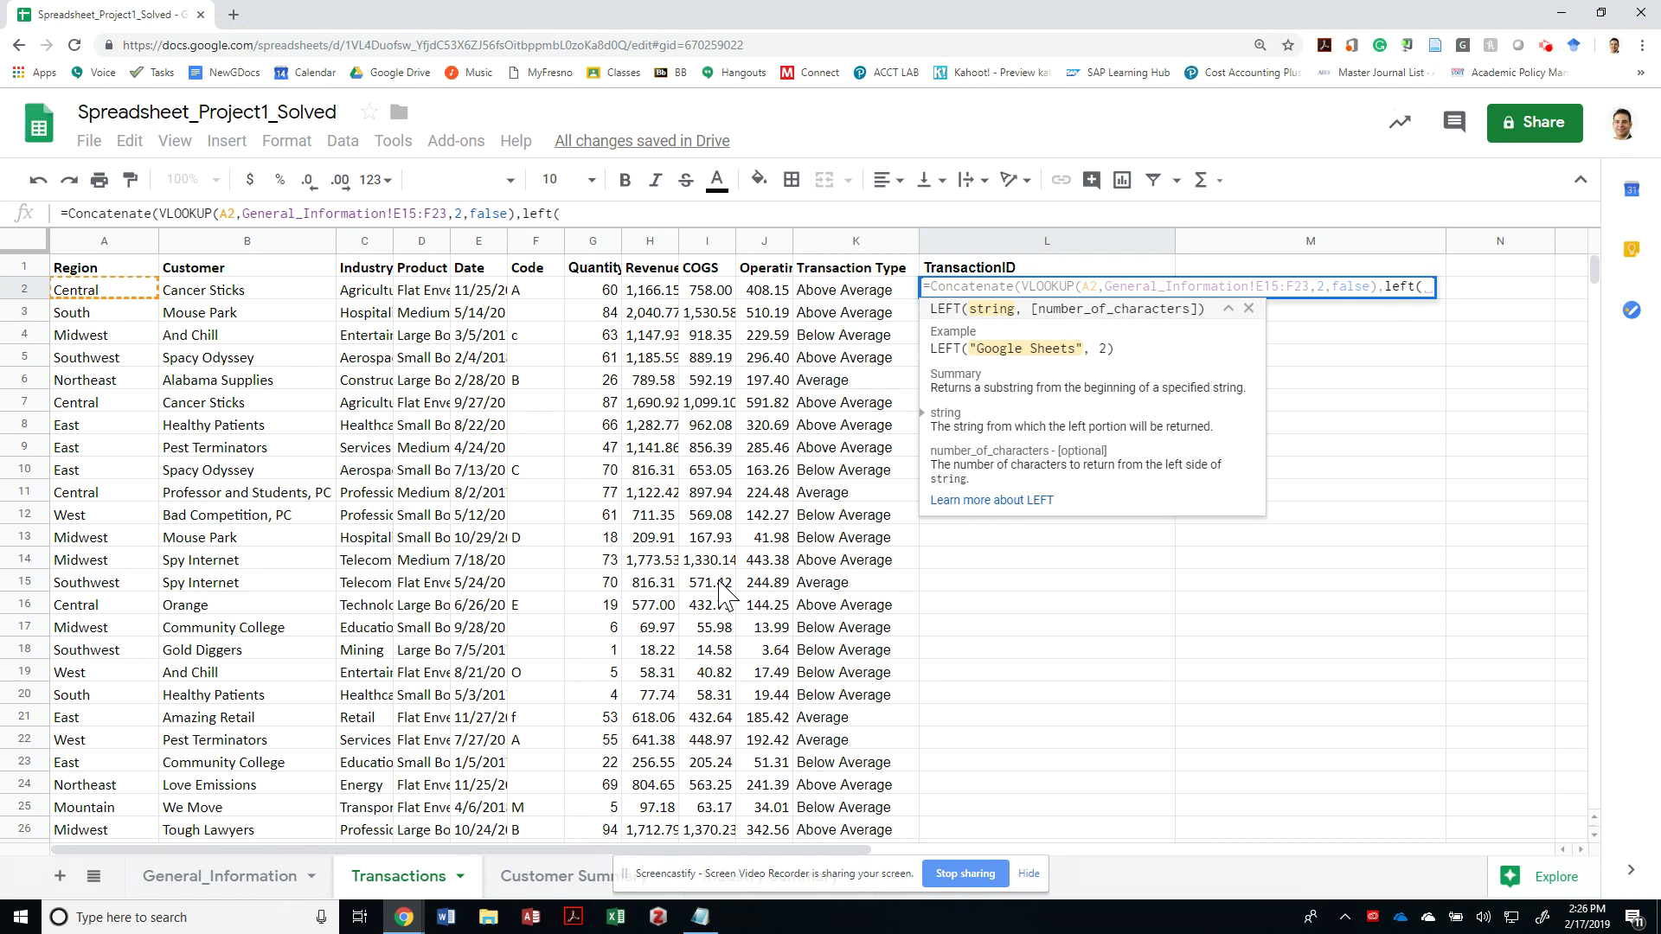
key("Left")
key("Left")
key("Left")
key("Left")
key("Left")
key("Left")
key("Left")
key("Left")
key("Left")
type(",4")
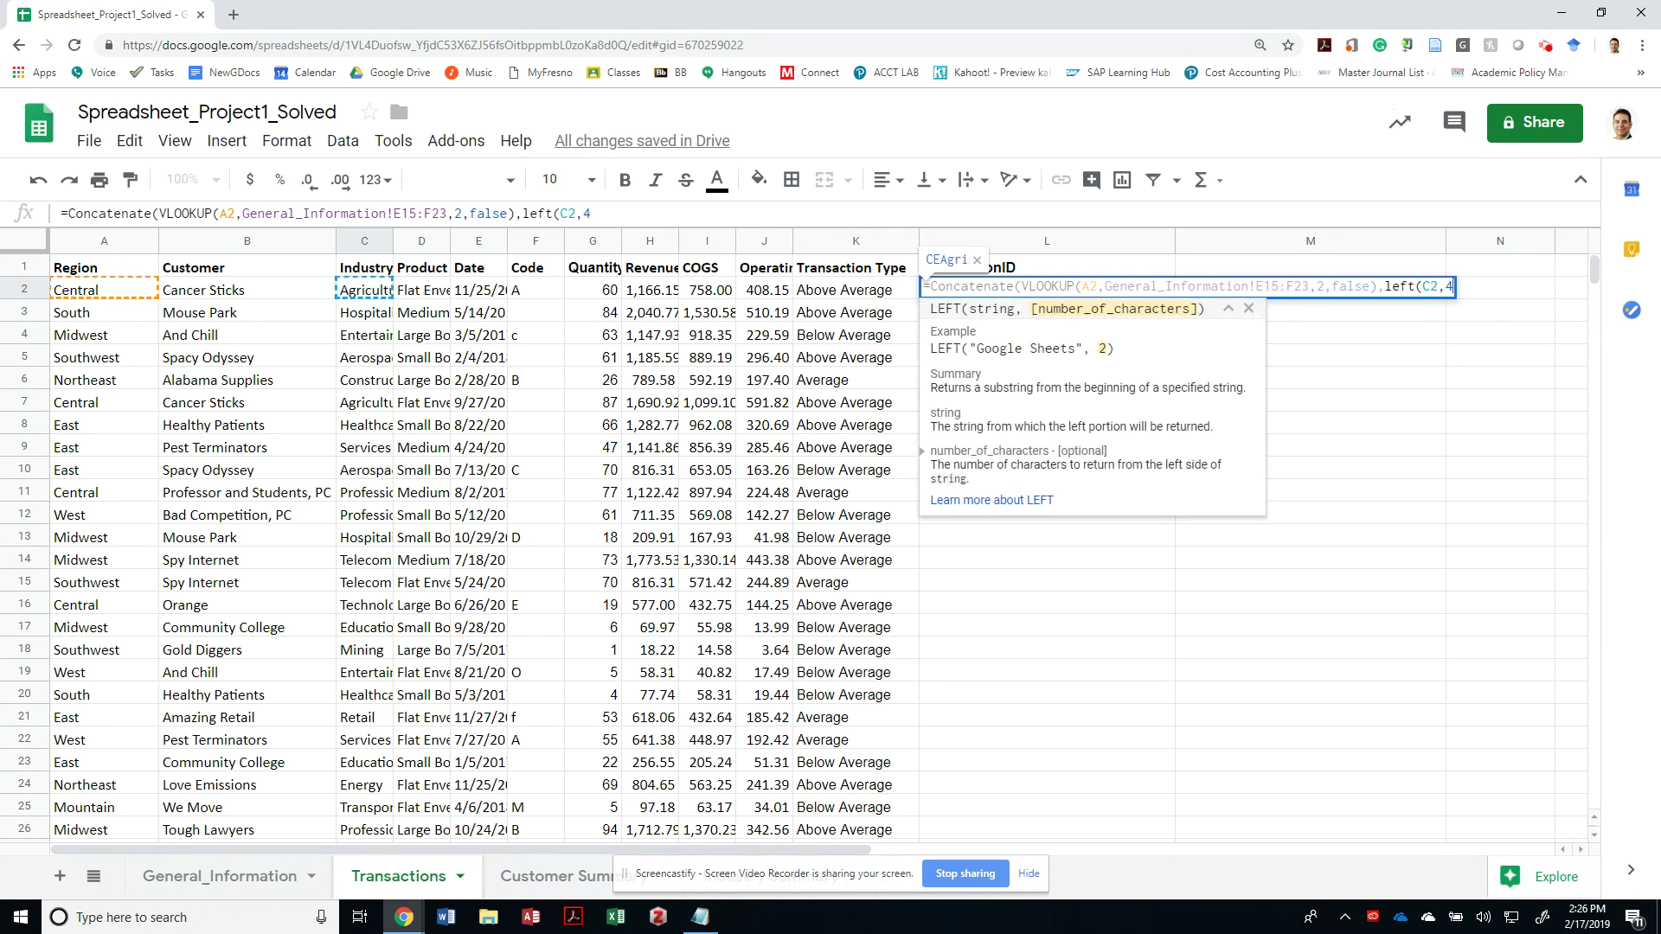
type(")")
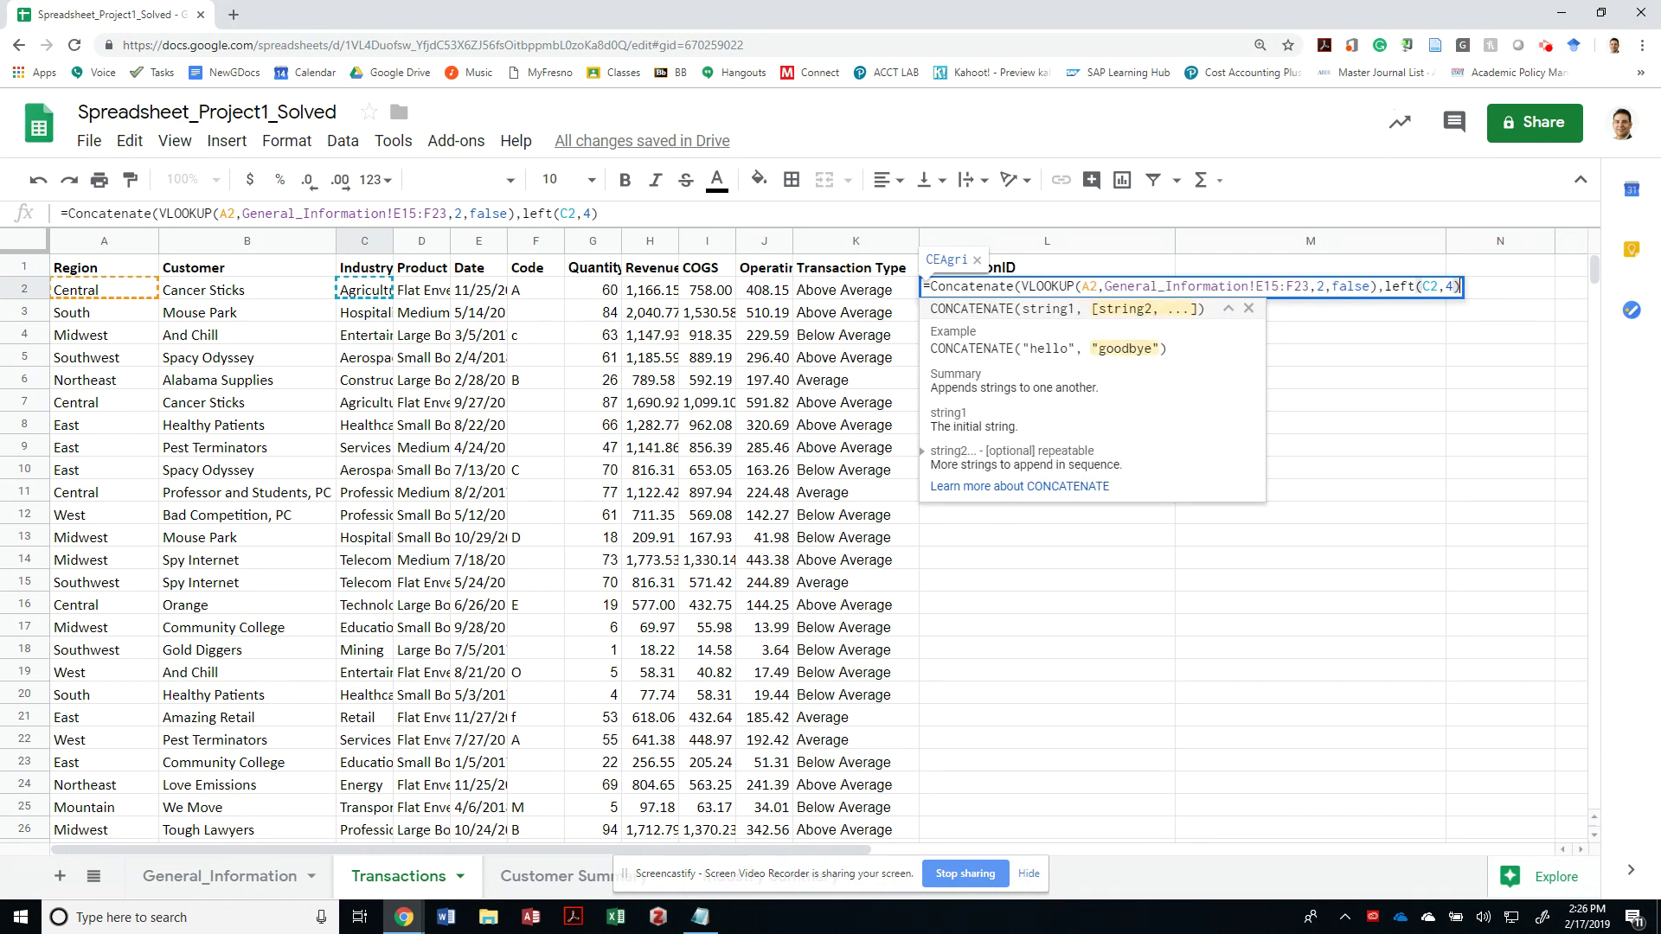
type(")")
key("Return")
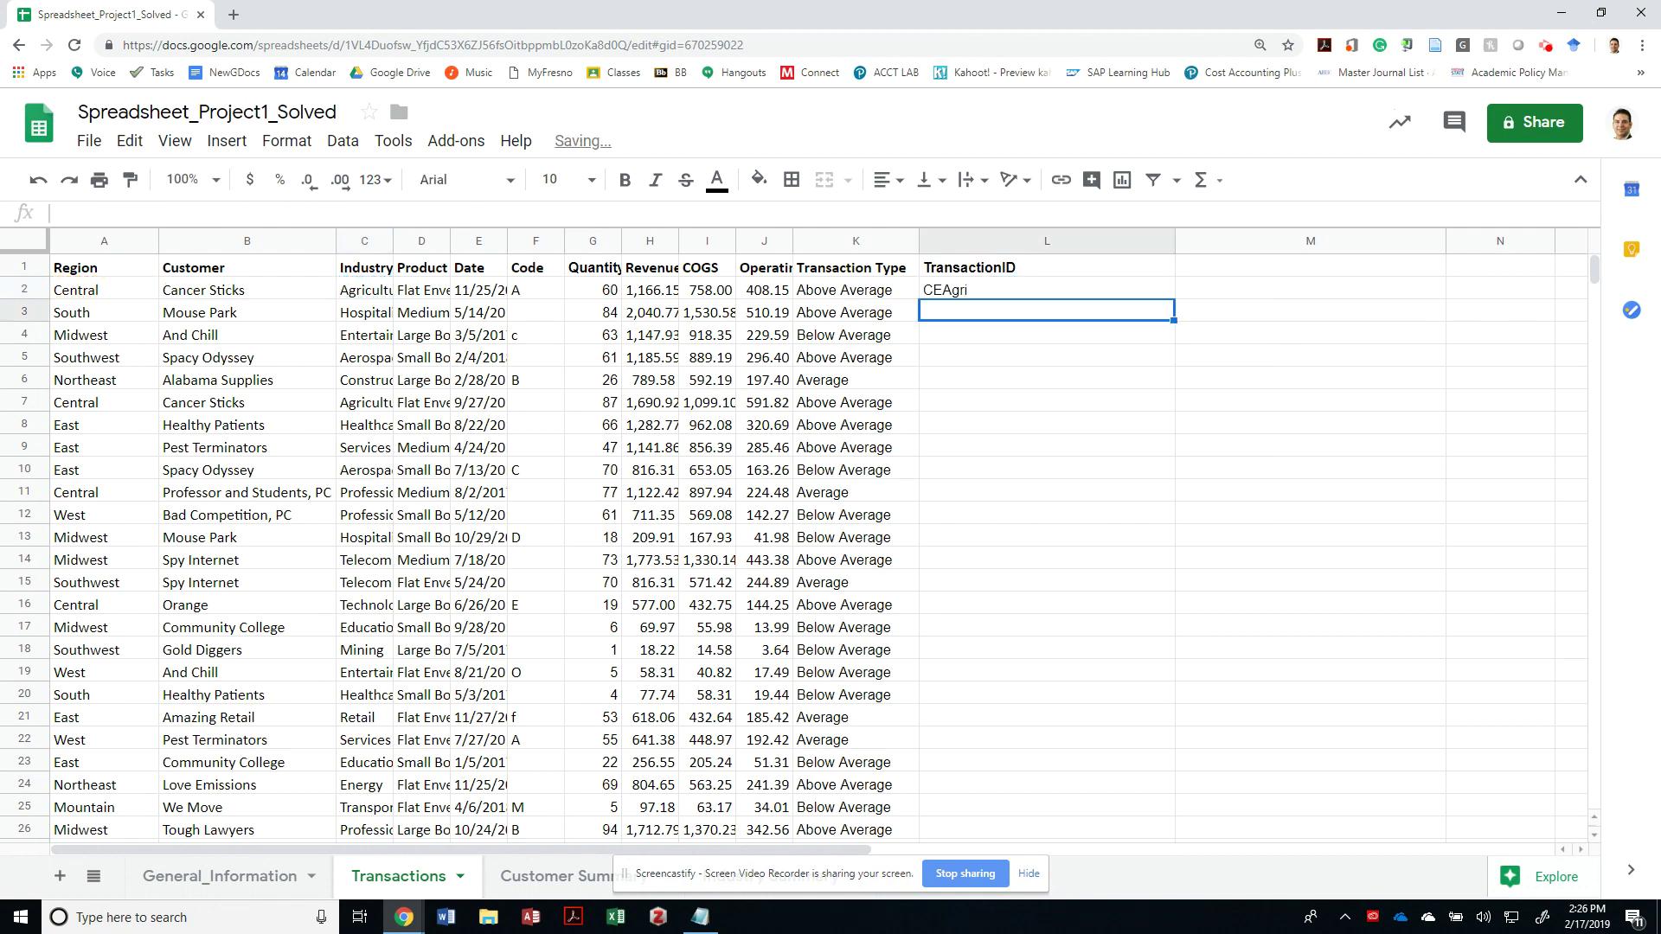
Step: Fill the L2 formula down the TransactionID column to the last row of transactions
key("Up")
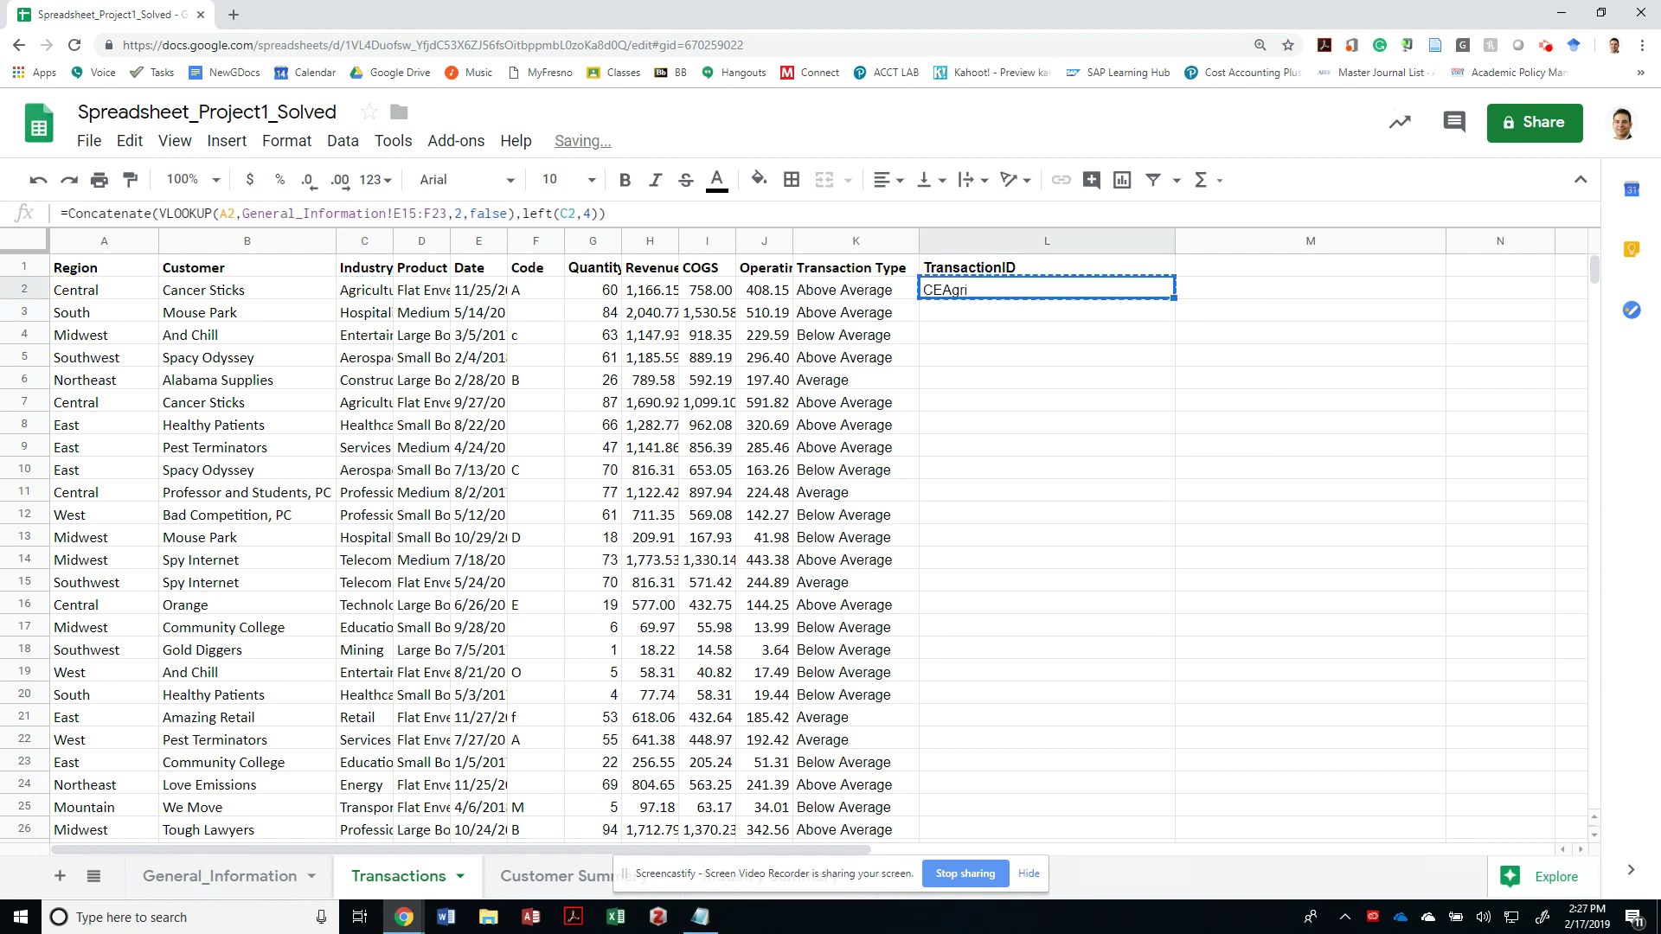
key("Left")
key("ctrl+Down")
key("Right")
key("ctrl+shift+Up")
key("ctrl+d")
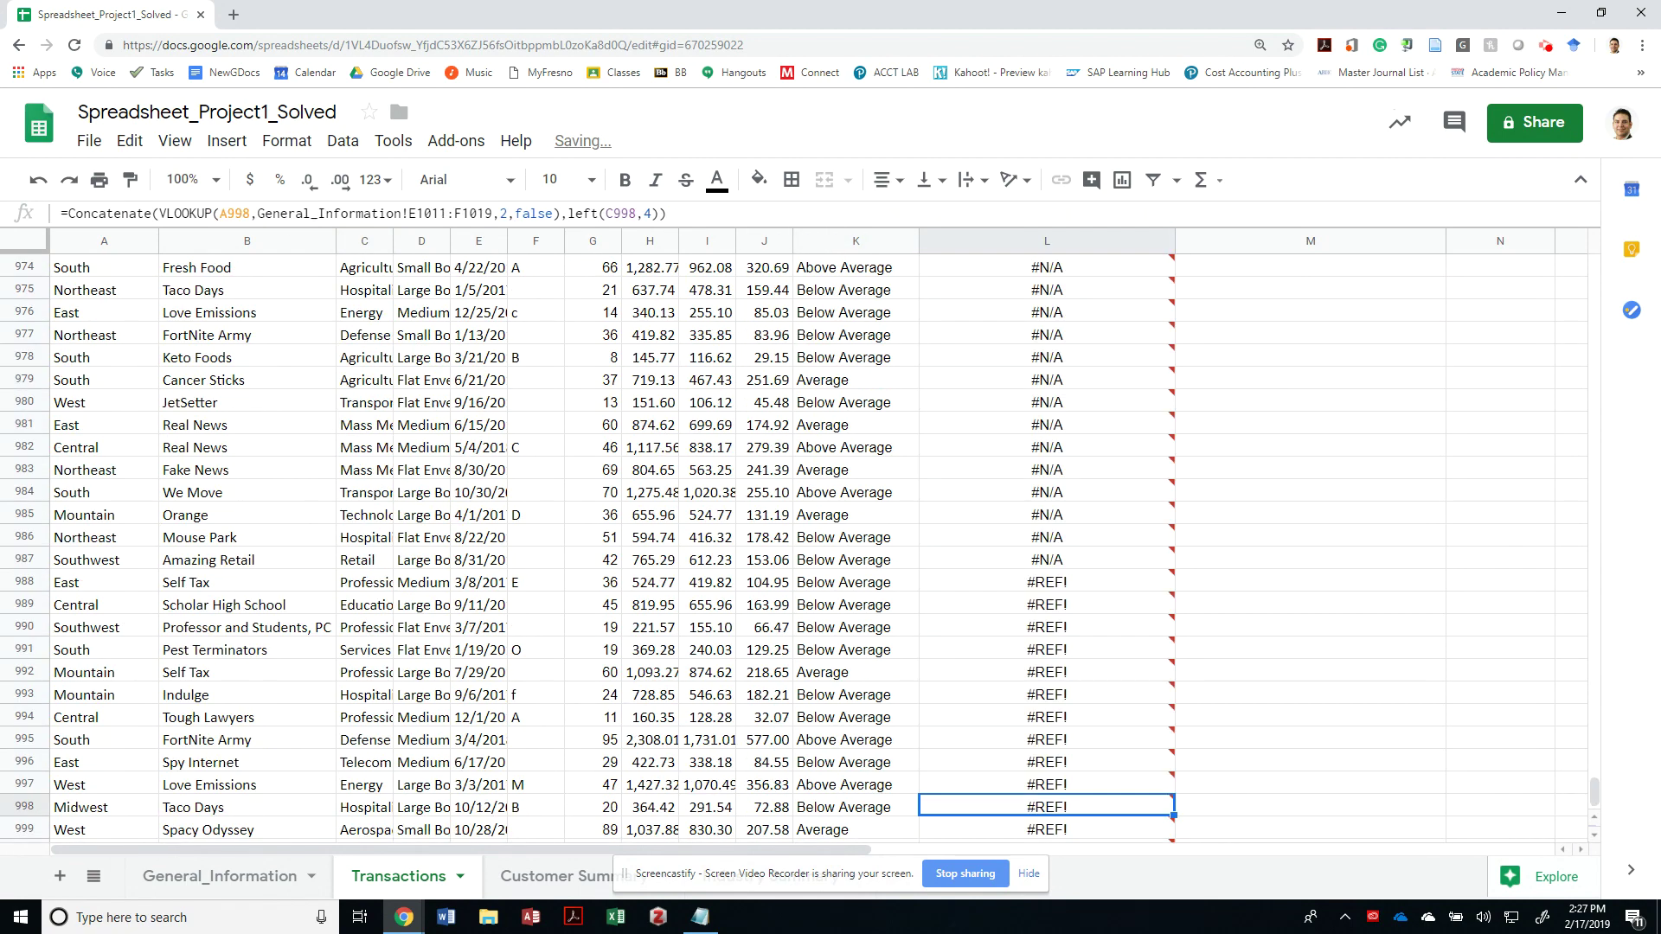
Step: Examine the VLOOKUP range references in the filled TransactionID formulas of L6 and L7
key("ctrl+Up")
key("Down")
key("Down")
key("Down")
key("Down")
key("Down")
key("F2")
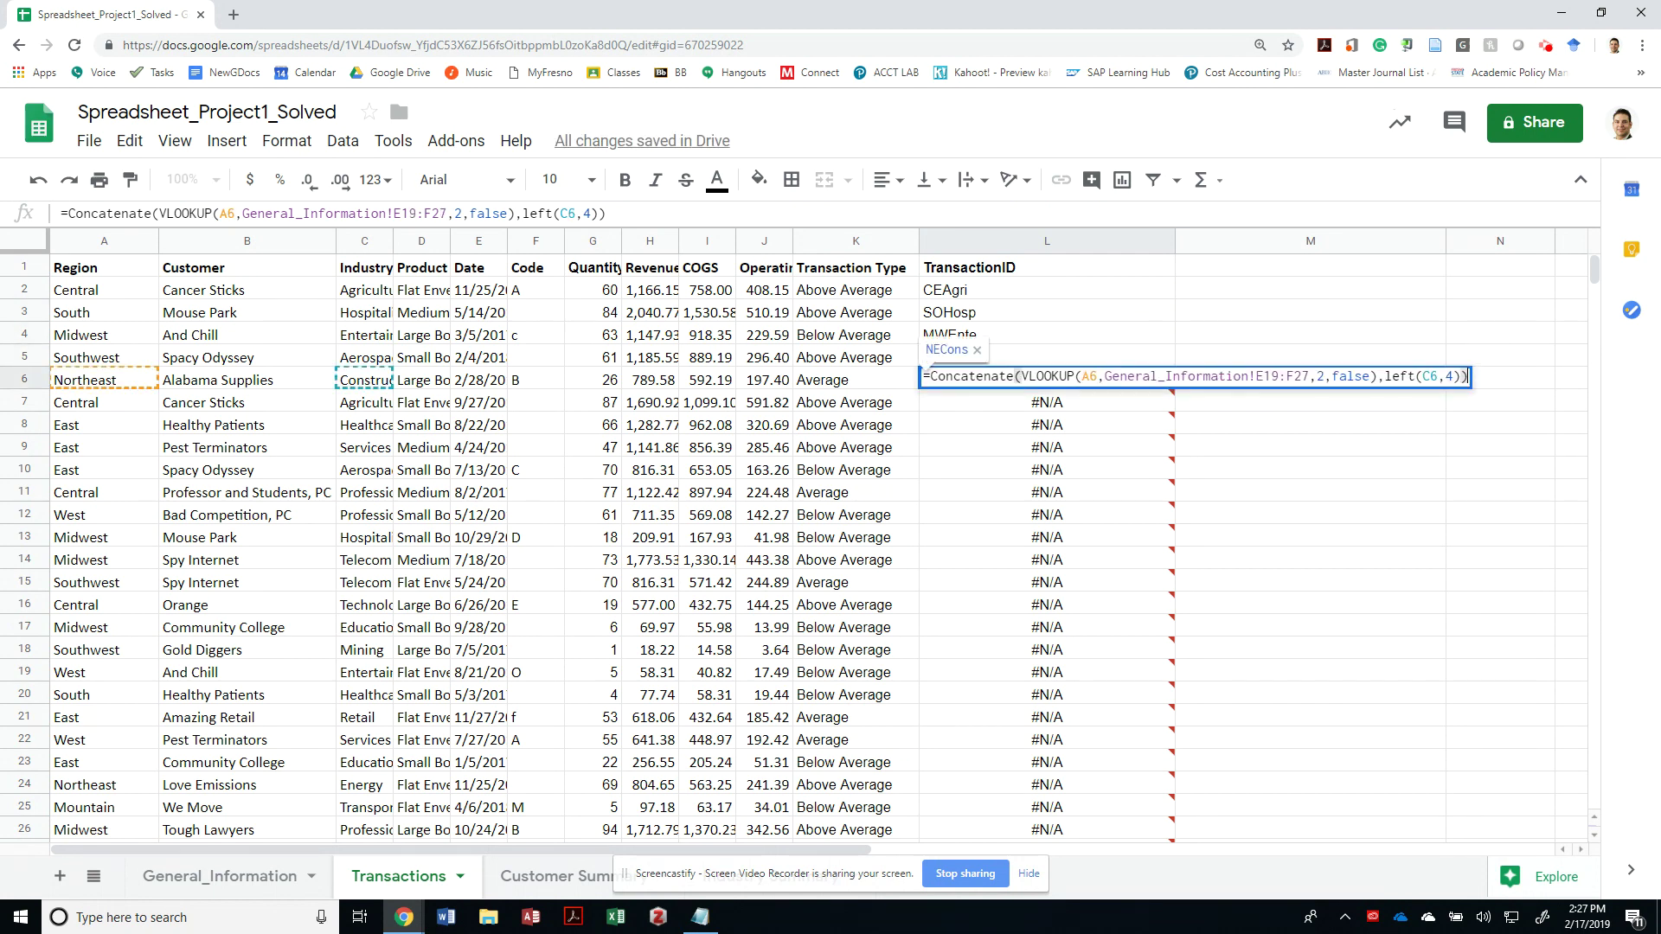
key("Return")
key("F2")
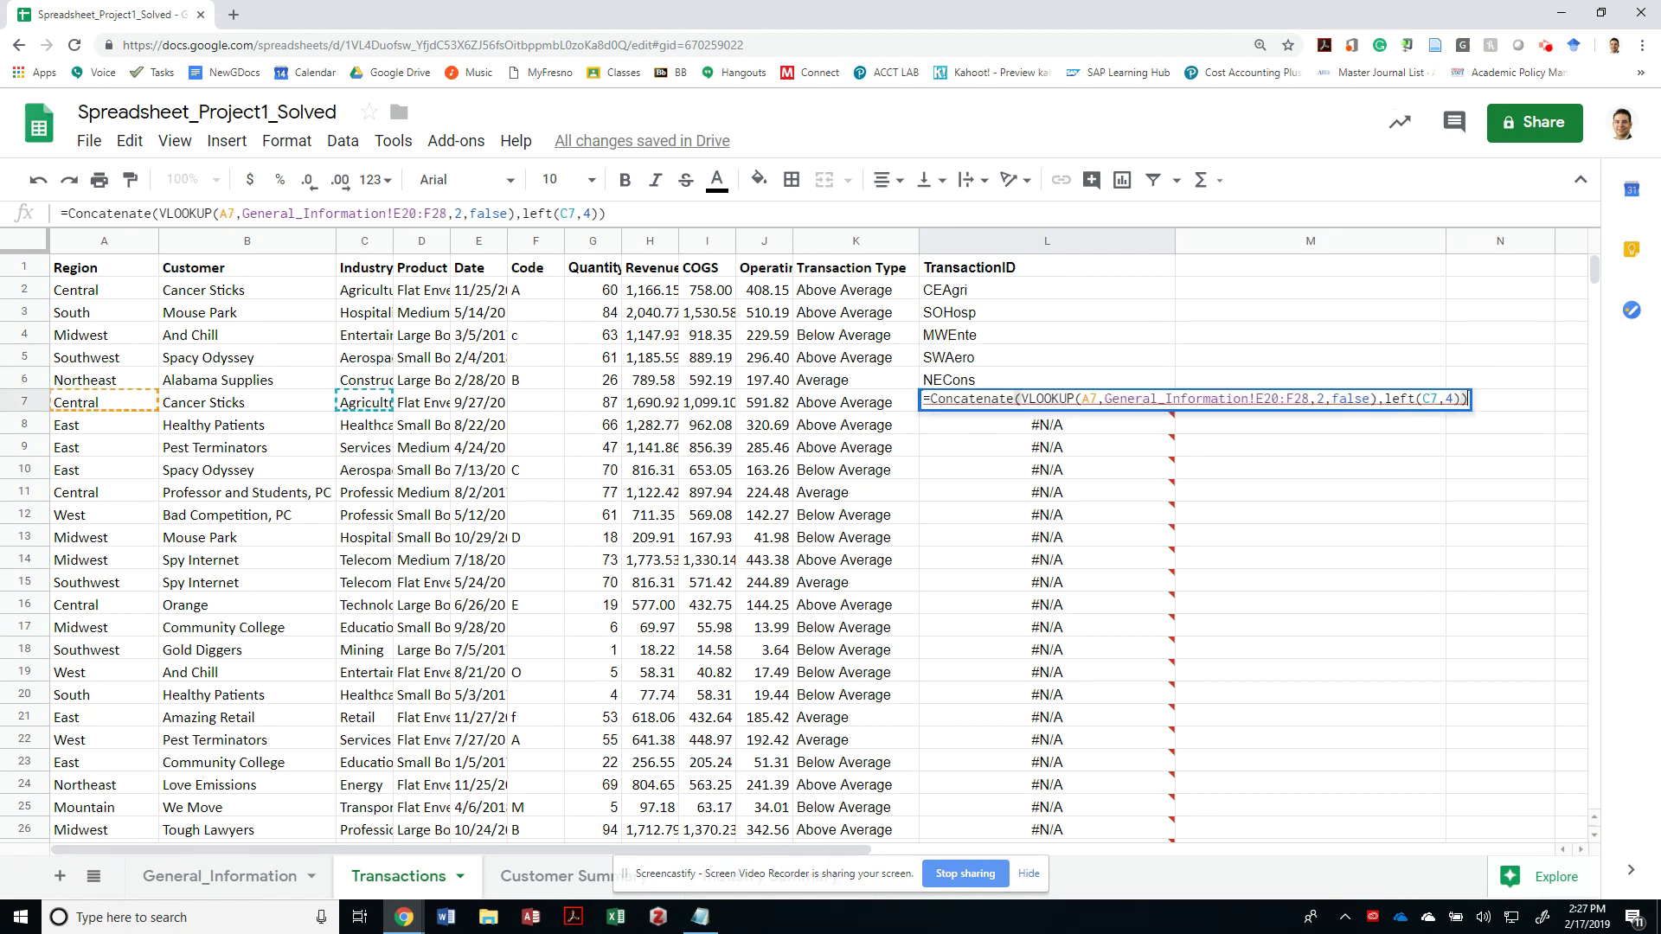
key("Escape")
Step: Make the VLOOKUP range in the L2 formula absolute as General_Information!$E$15:$F$23
key("Up")
key("Up")
key("Up")
key("Up")
key("Up")
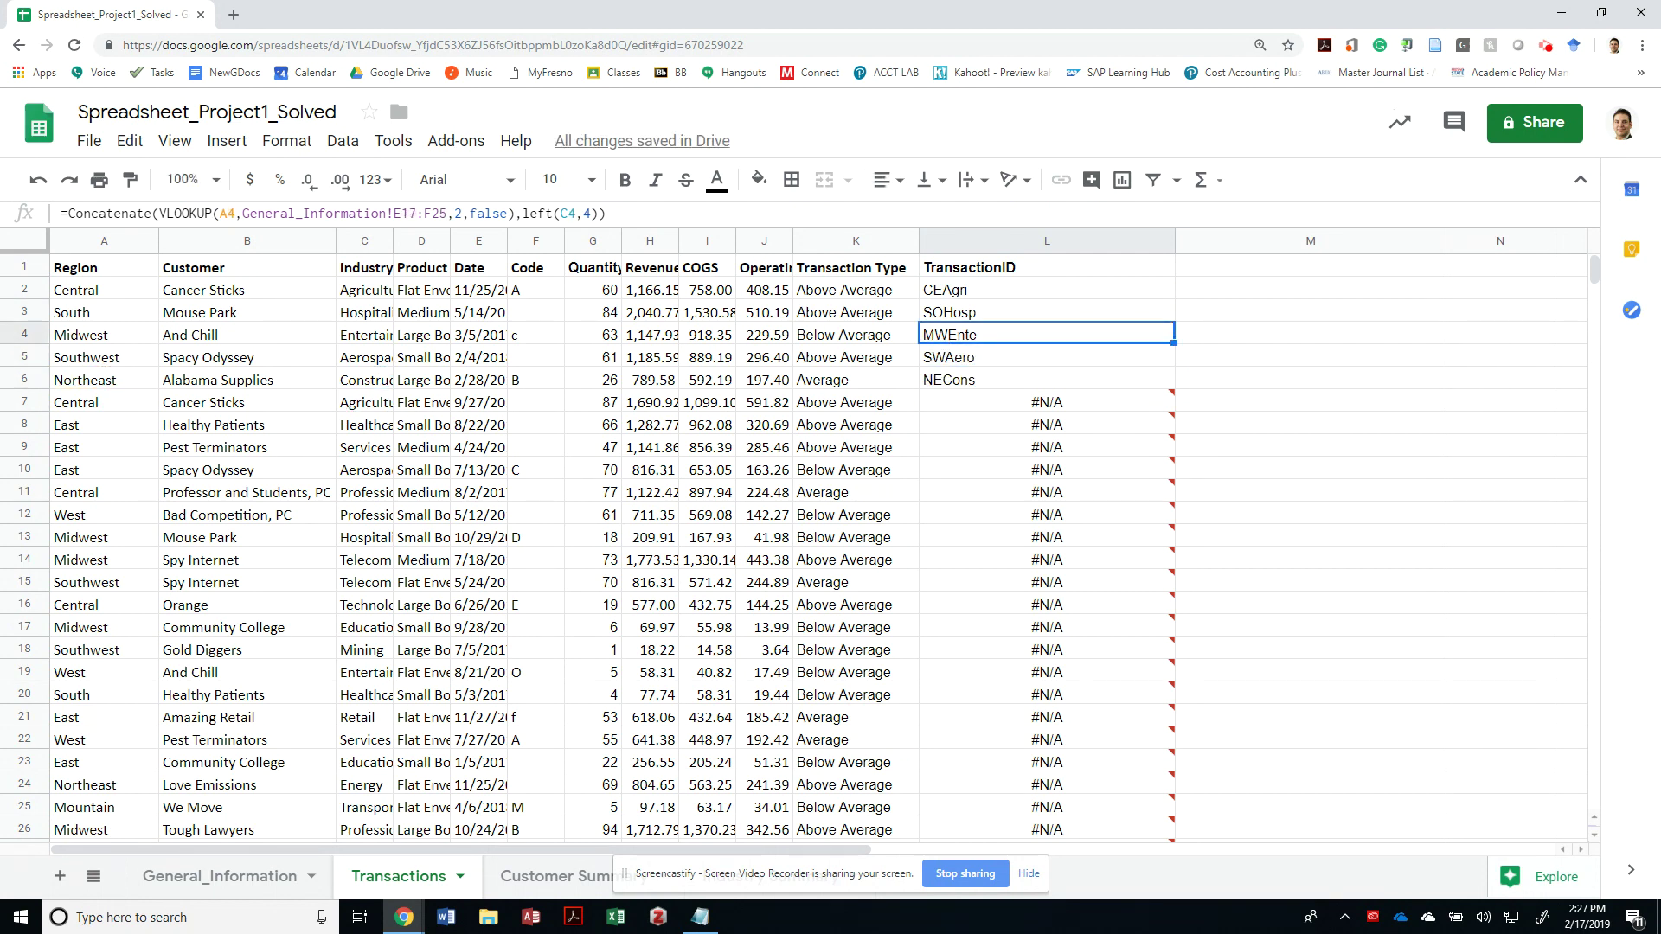
key("F2")
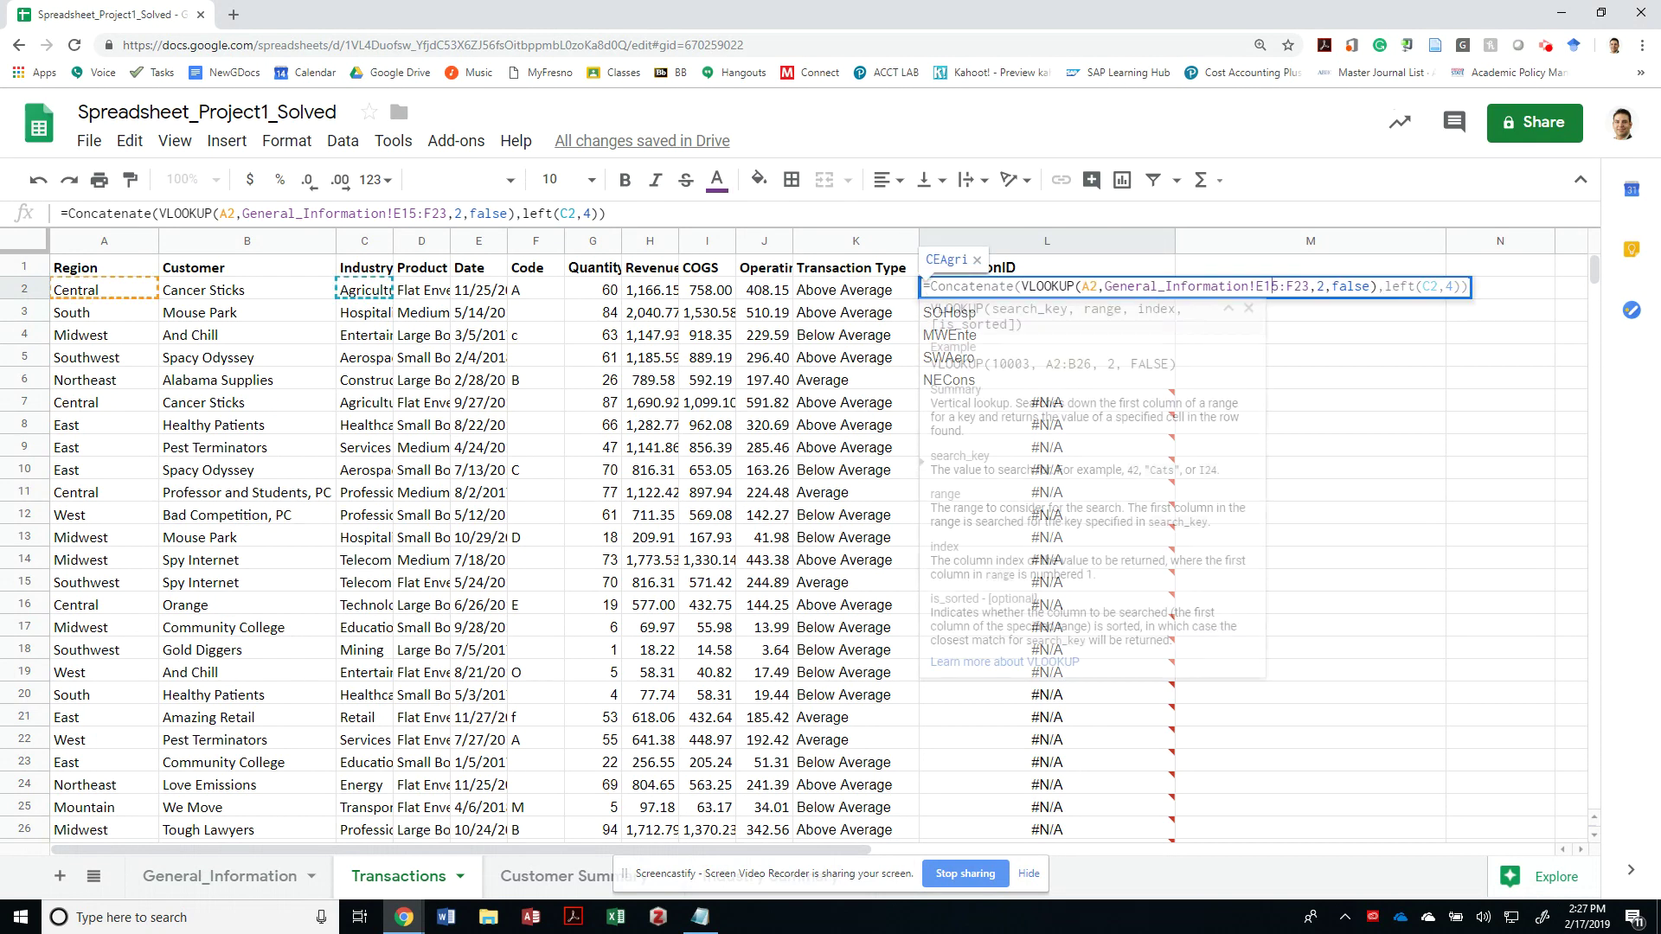
key("F4")
key("Return")
Step: Try to copy the corrected L2 formula down the TransactionID column, and undo the accidental entry
key("Up")
key("ctrl+shift+Down")
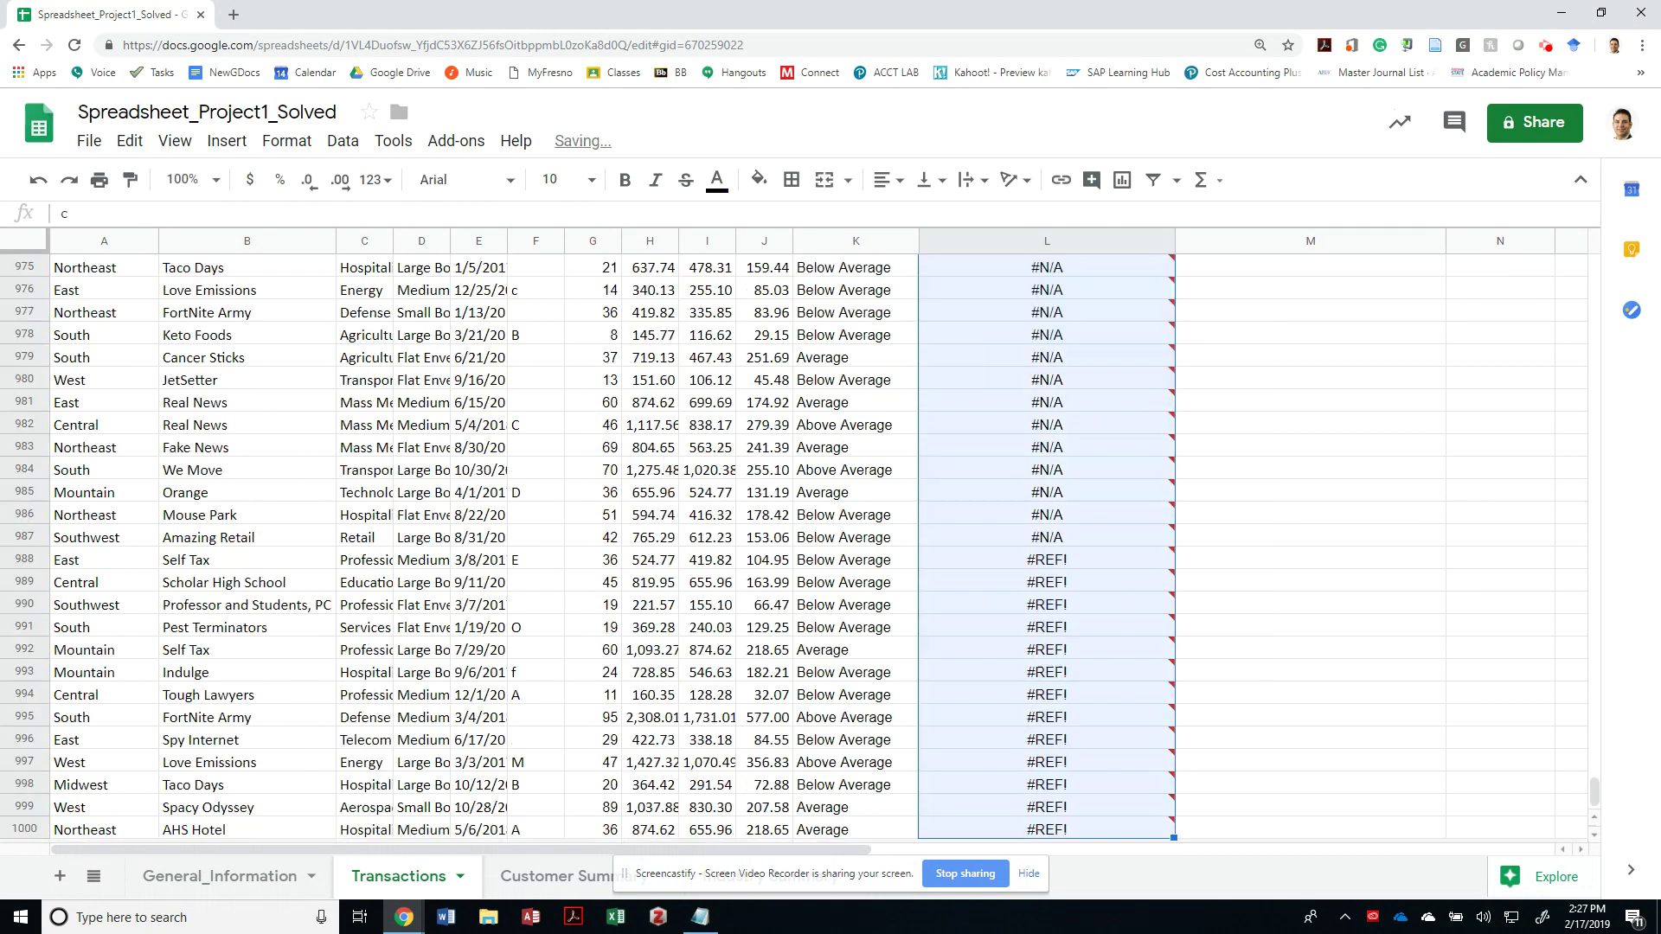
key("ctrl+Up")
key("Down")
type("c")
key("ctrl+z")
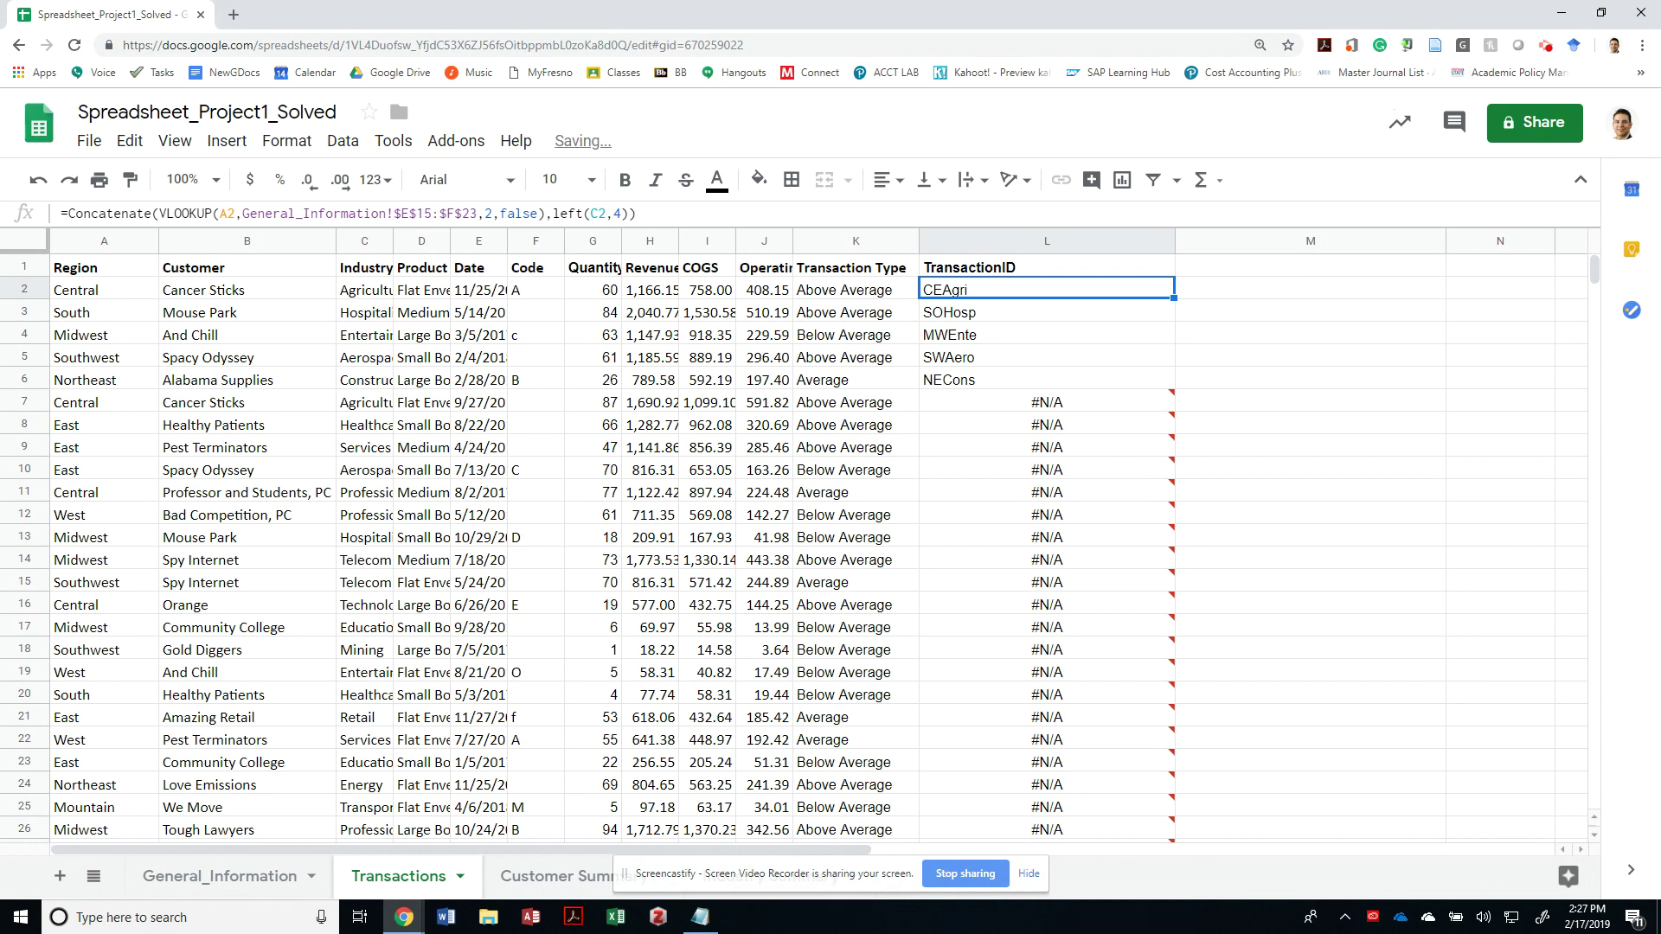
key("F2")
key("Escape")
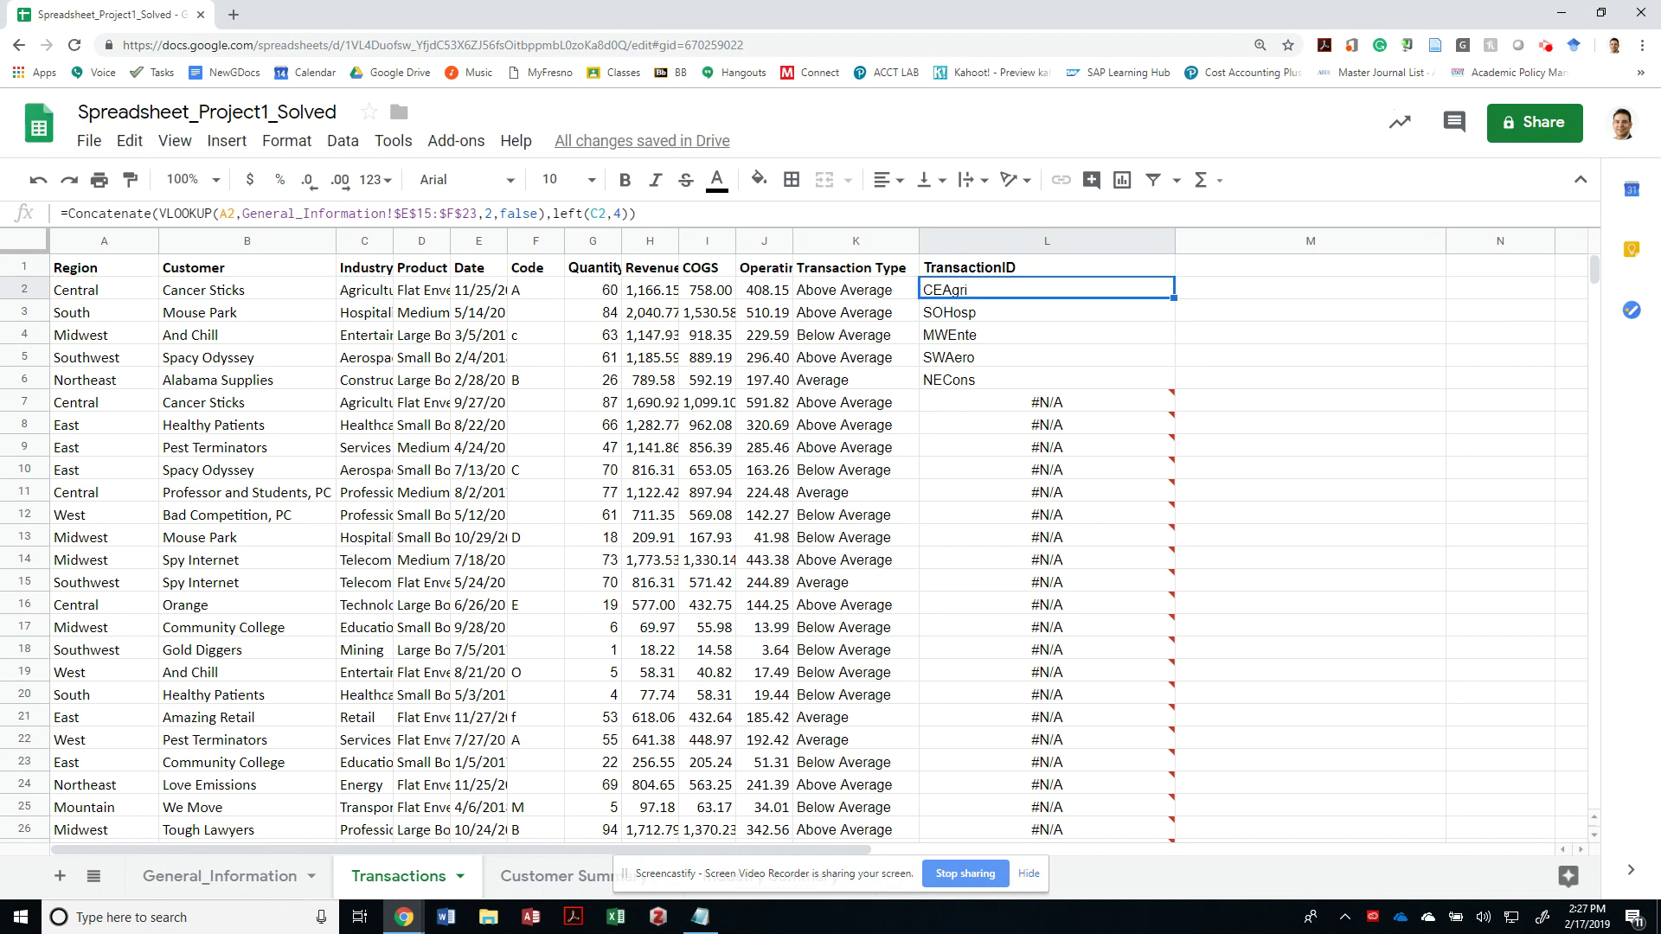
Step: Fill the corrected L2 formula down the TransactionID column to the last transaction row and return to L2
key("ctrl+shift+Down")
key("ctrl+d")
scroll(606, 545, "up", 7)
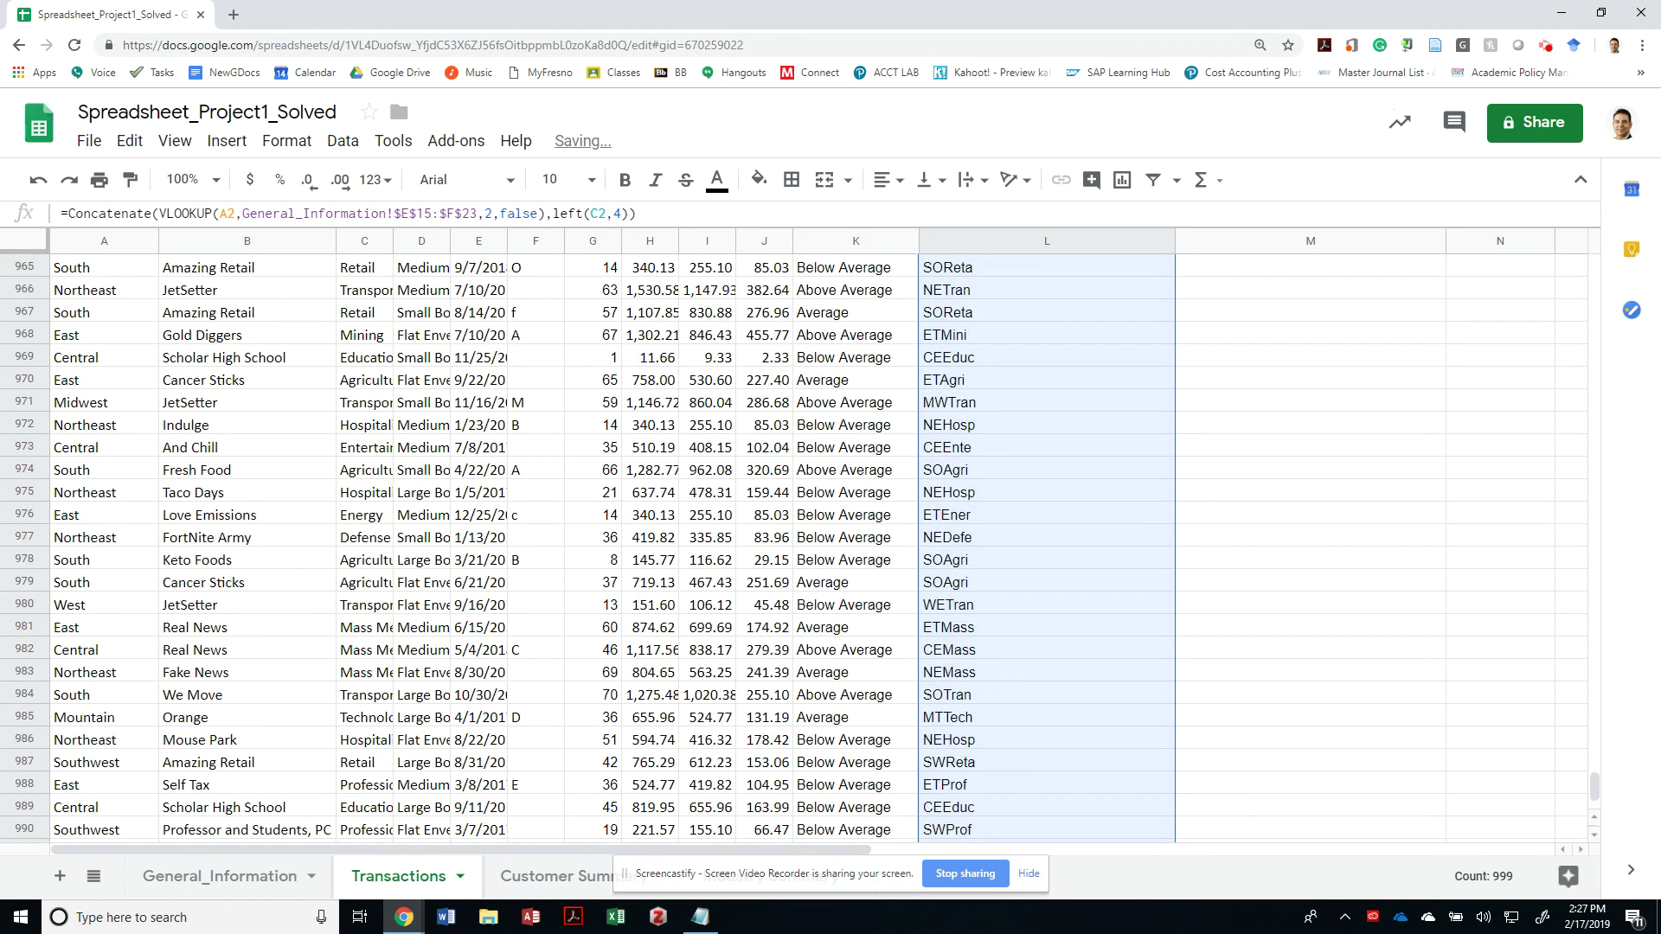
left_click(1046, 536)
key("ctrl+Up")
key("Down")
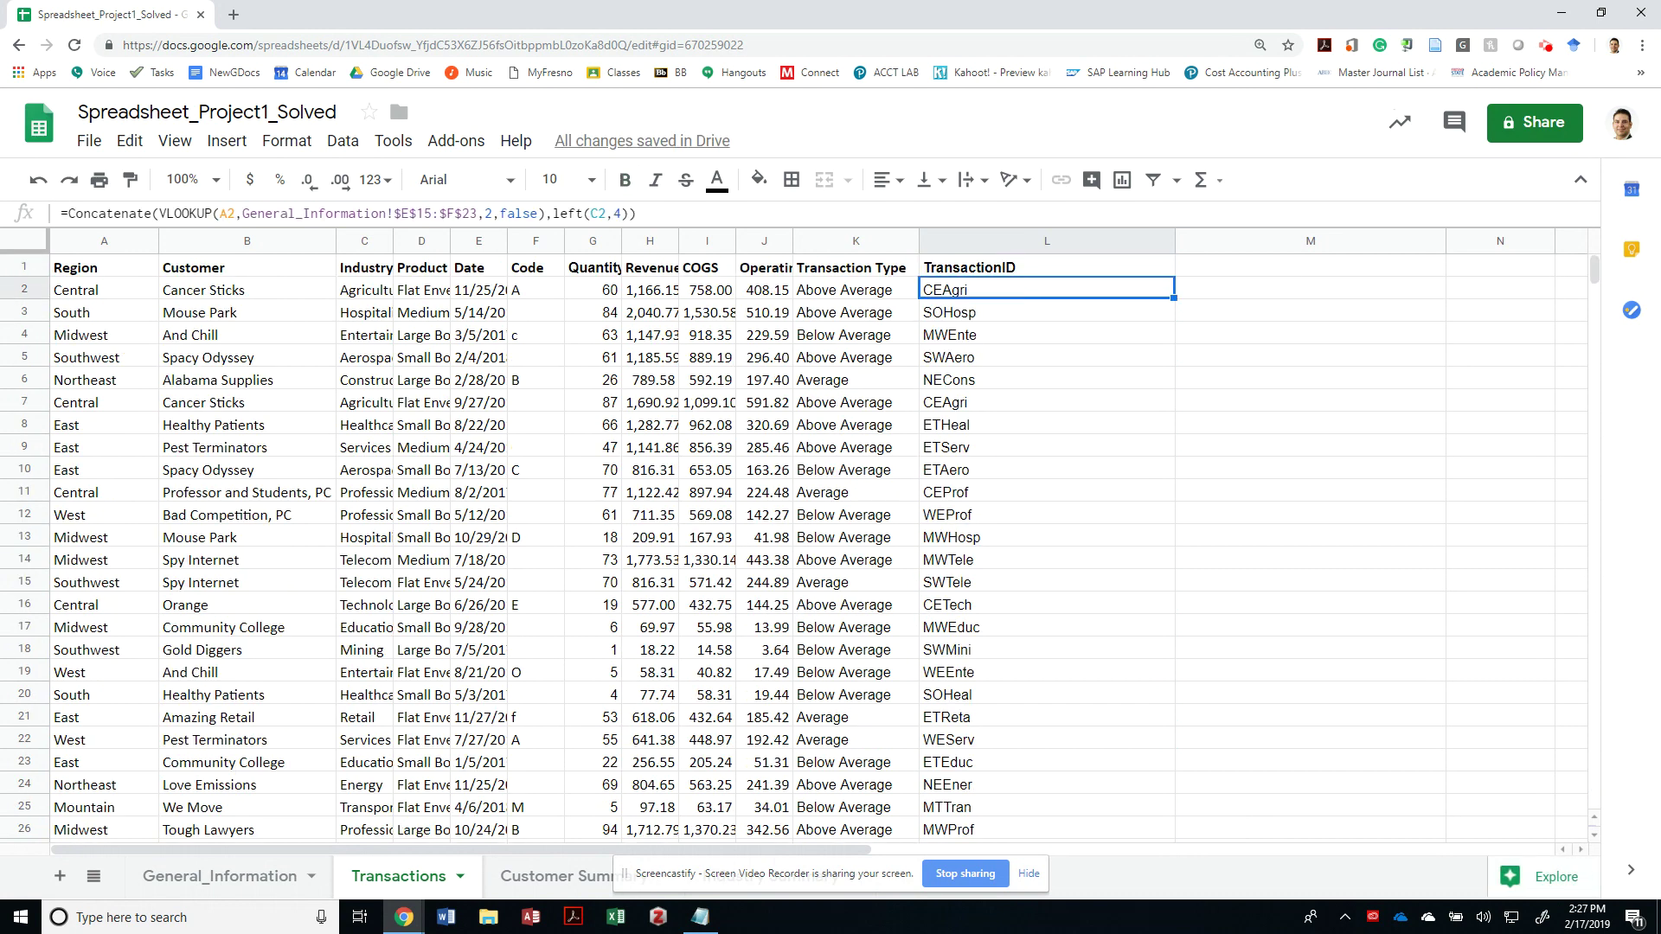
Step: Check the Transaction ID criteria in the ACCT146-Spreadsheet_Project1 document, and narrow the TransactionID column in the Transactions sheet
key("alt+Tab")
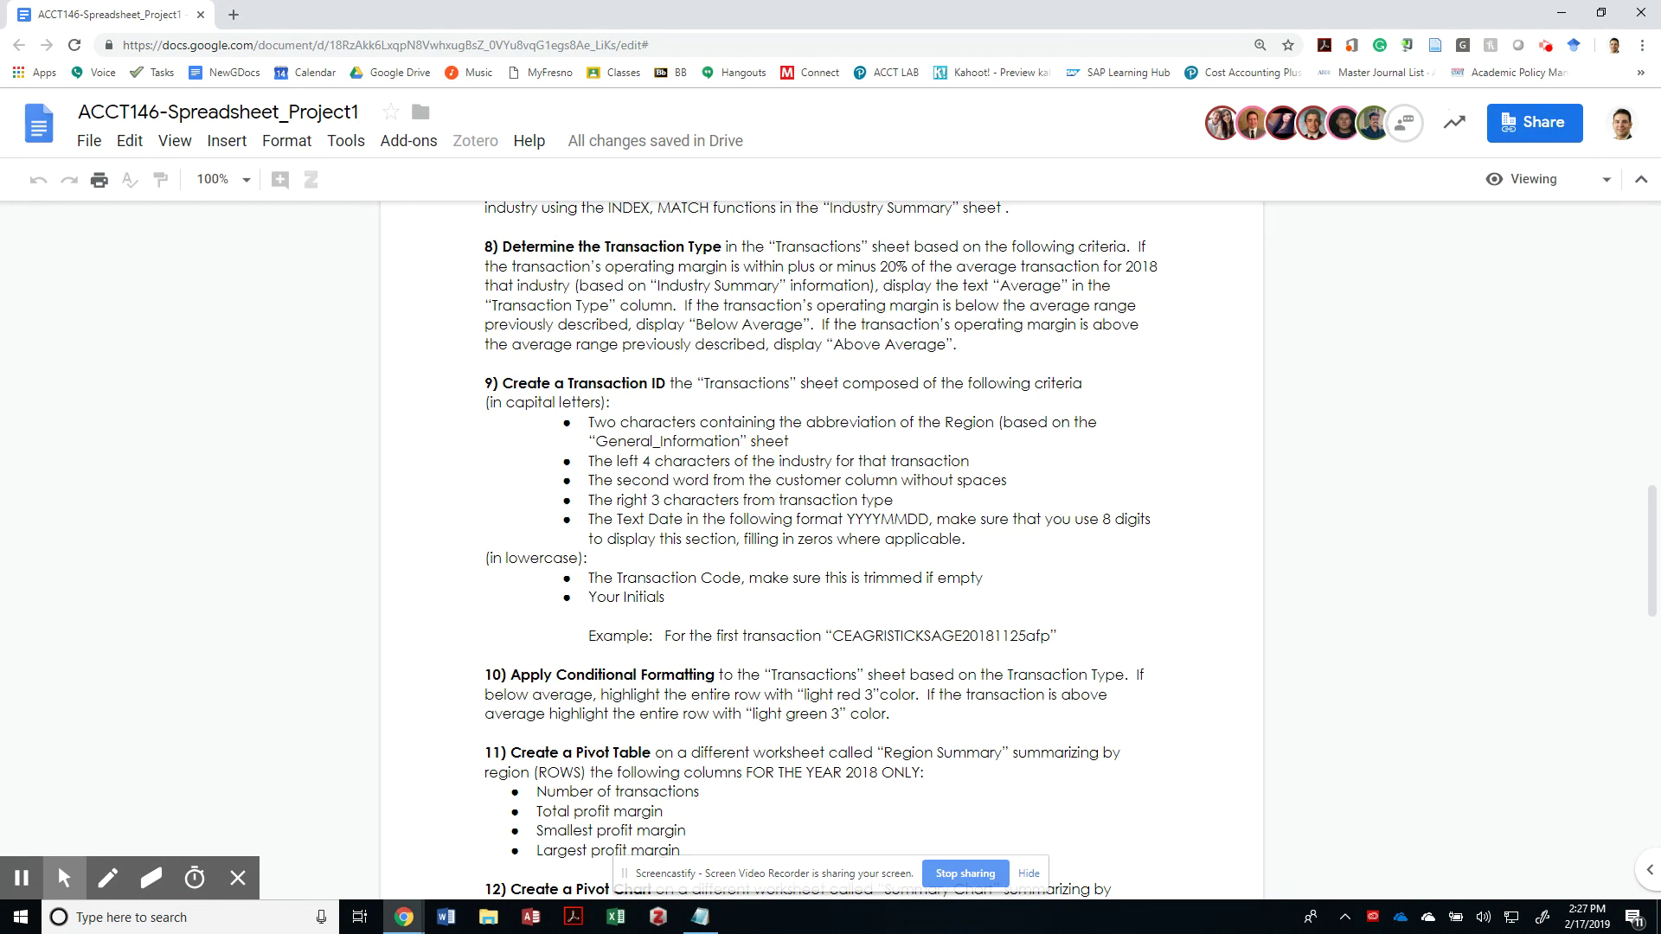
key("alt+Tab")
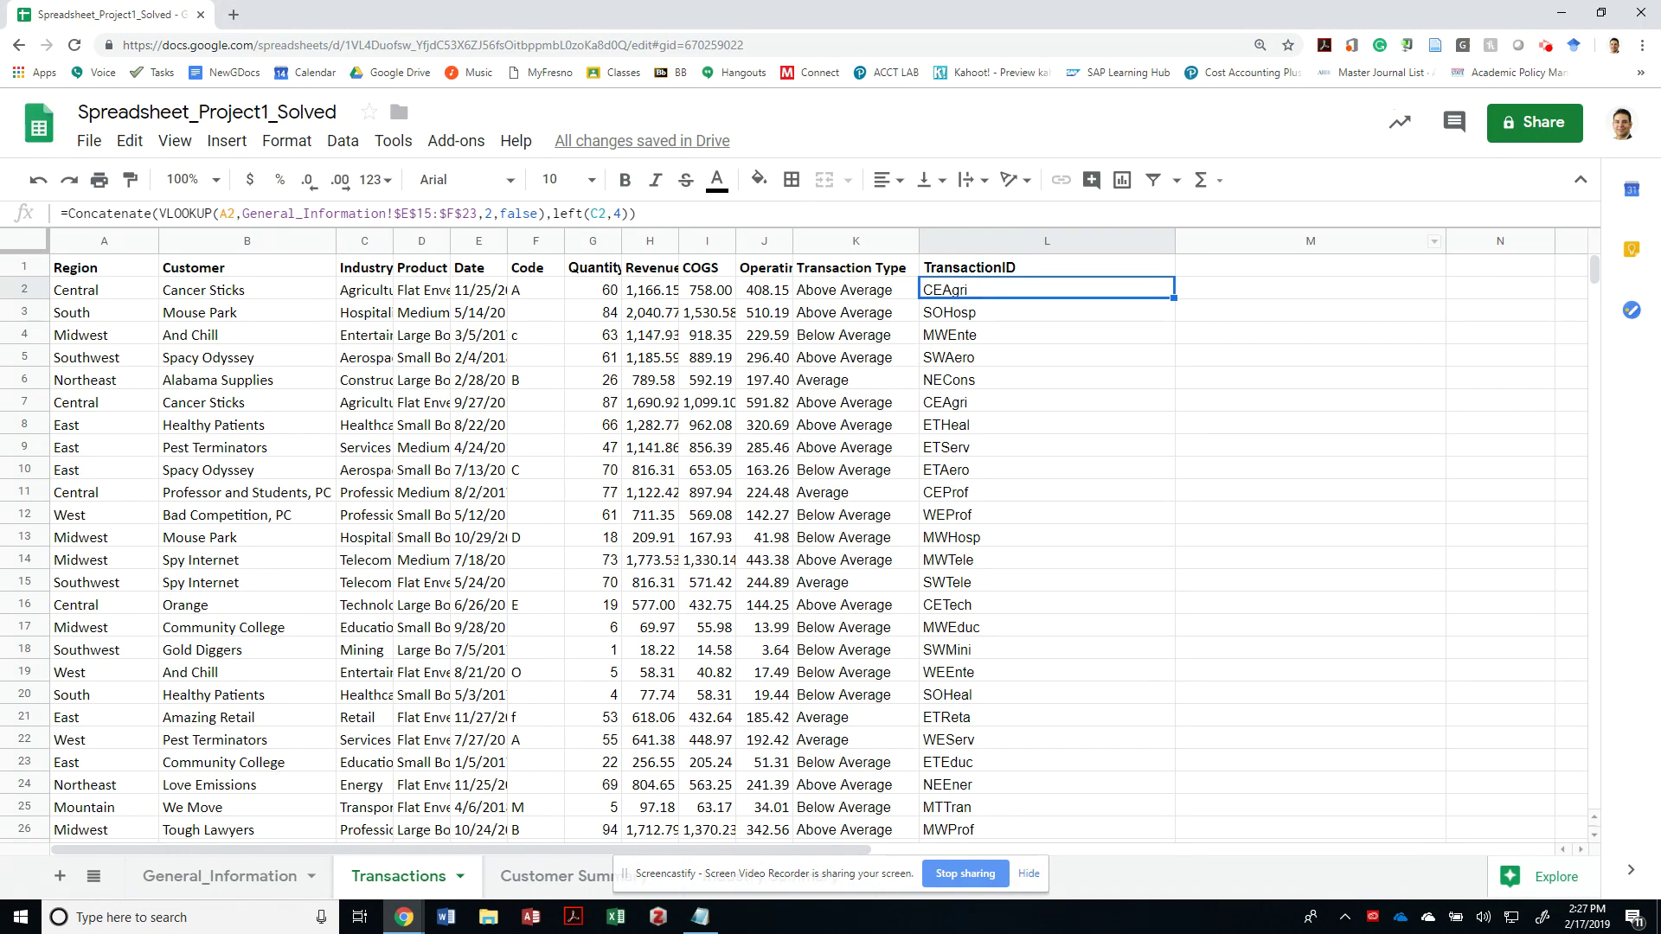
left_click_drag(1175, 240, 1041, 240)
Step: Examine the customer names in B2 and B3 to see how their words are separated
left_click(1177, 288)
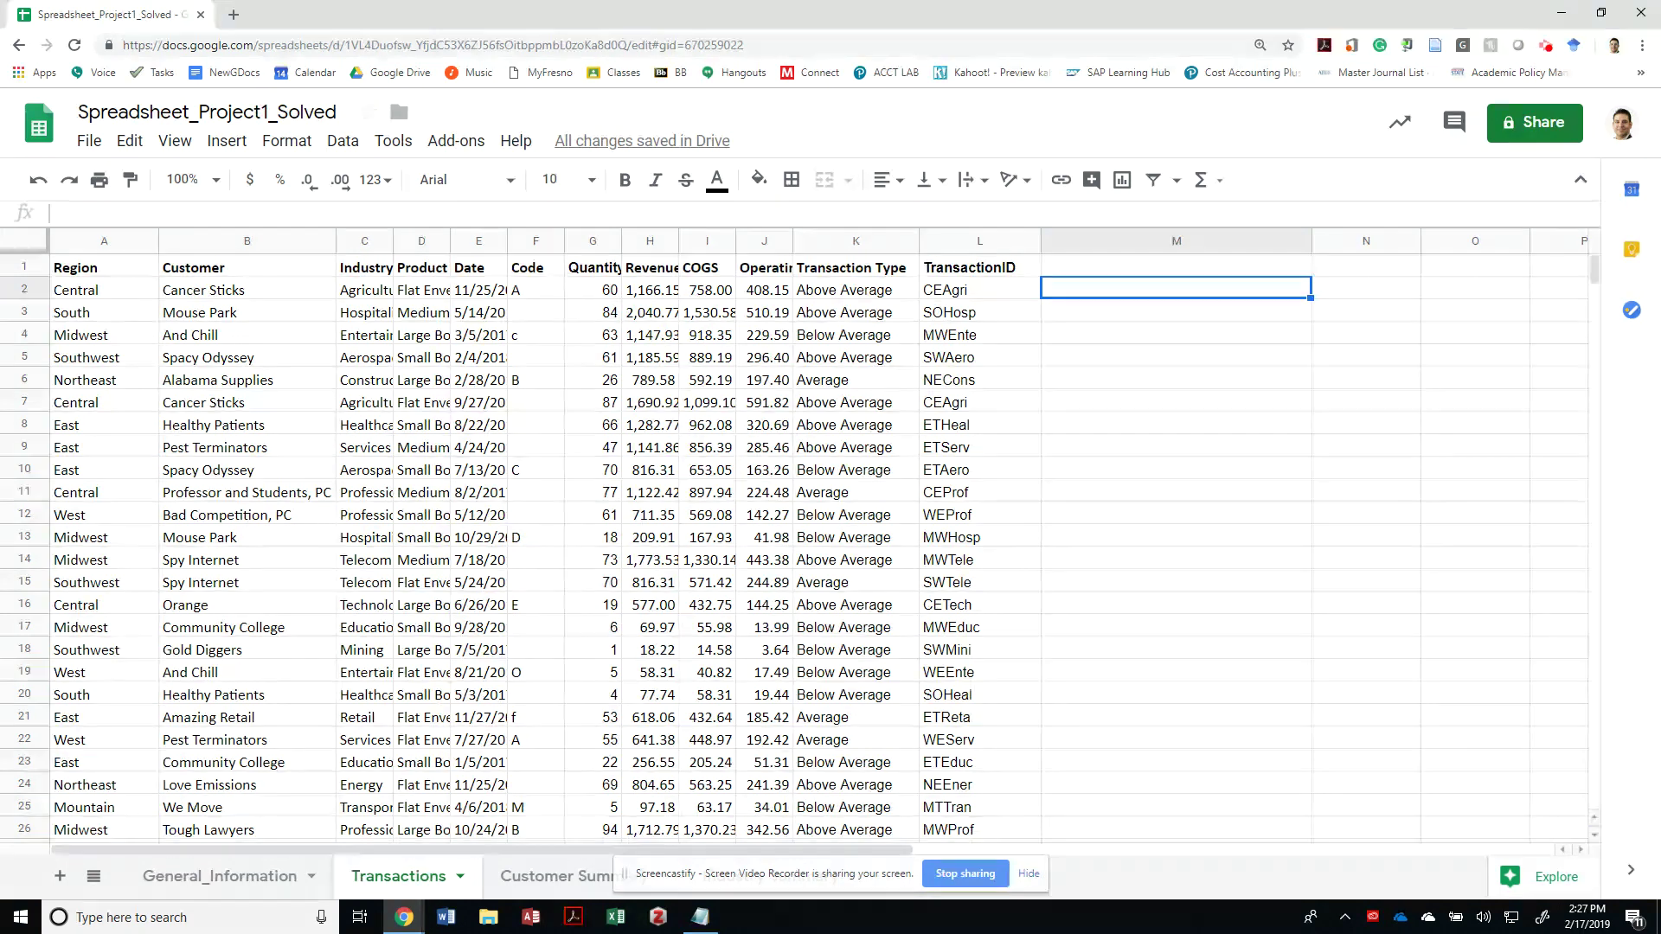
key("Left")
key("Left")
key("Left")
key("Left")
key("Left")
key("Left")
key("Left")
key("Left")
key("Left")
key("Left")
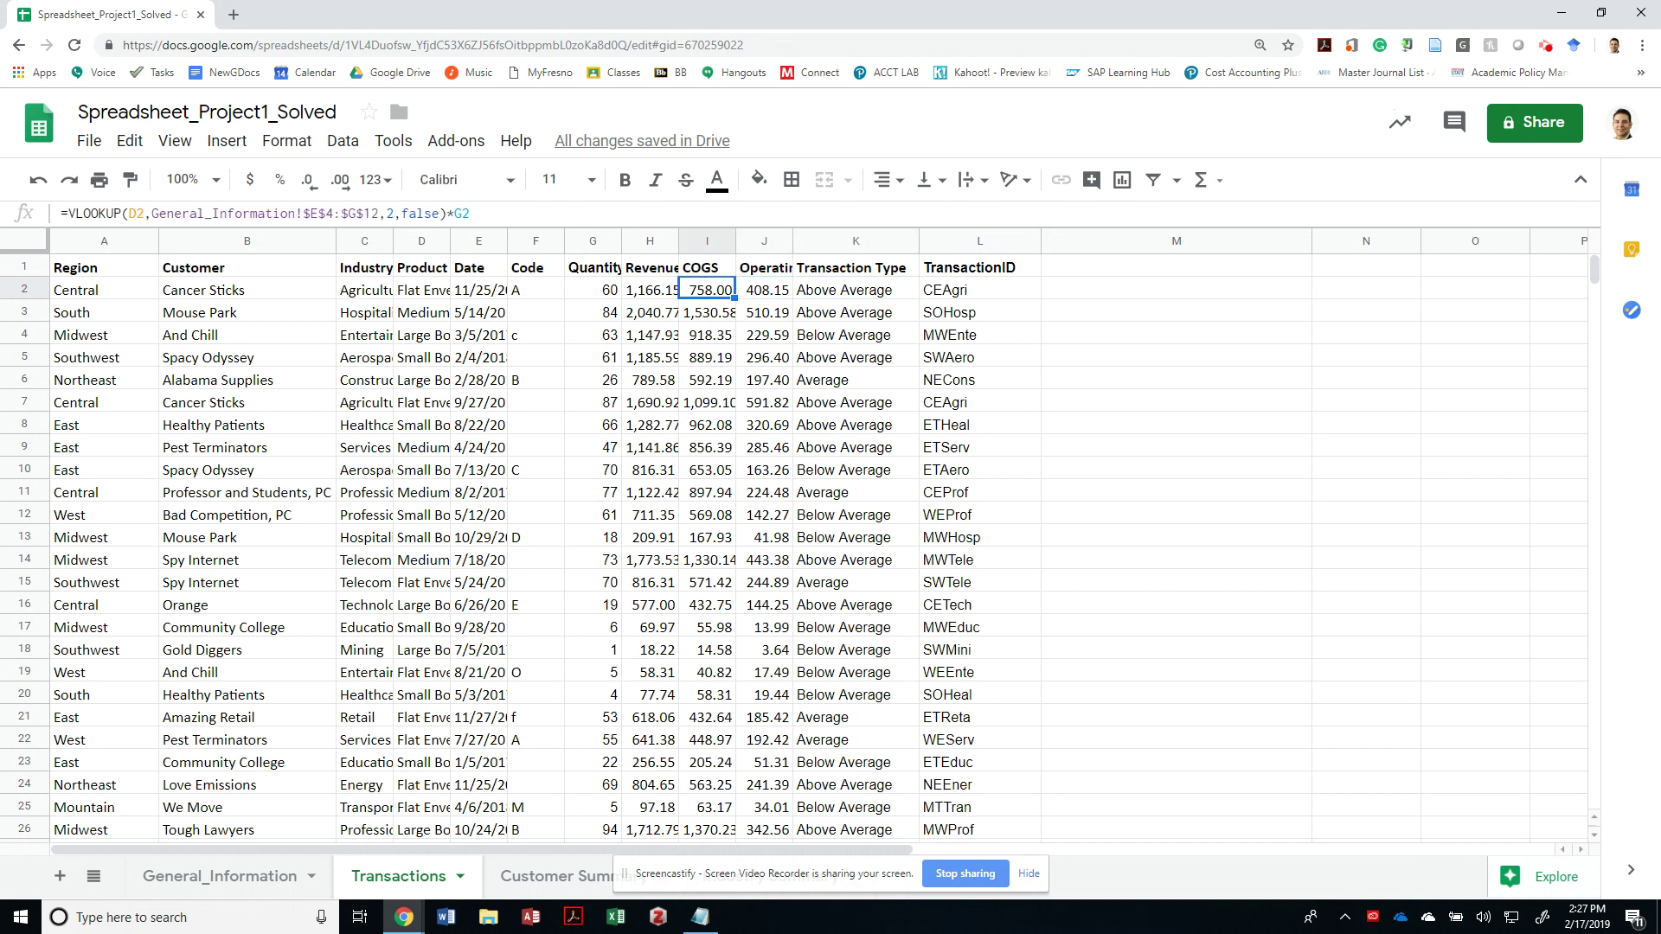
key("Left")
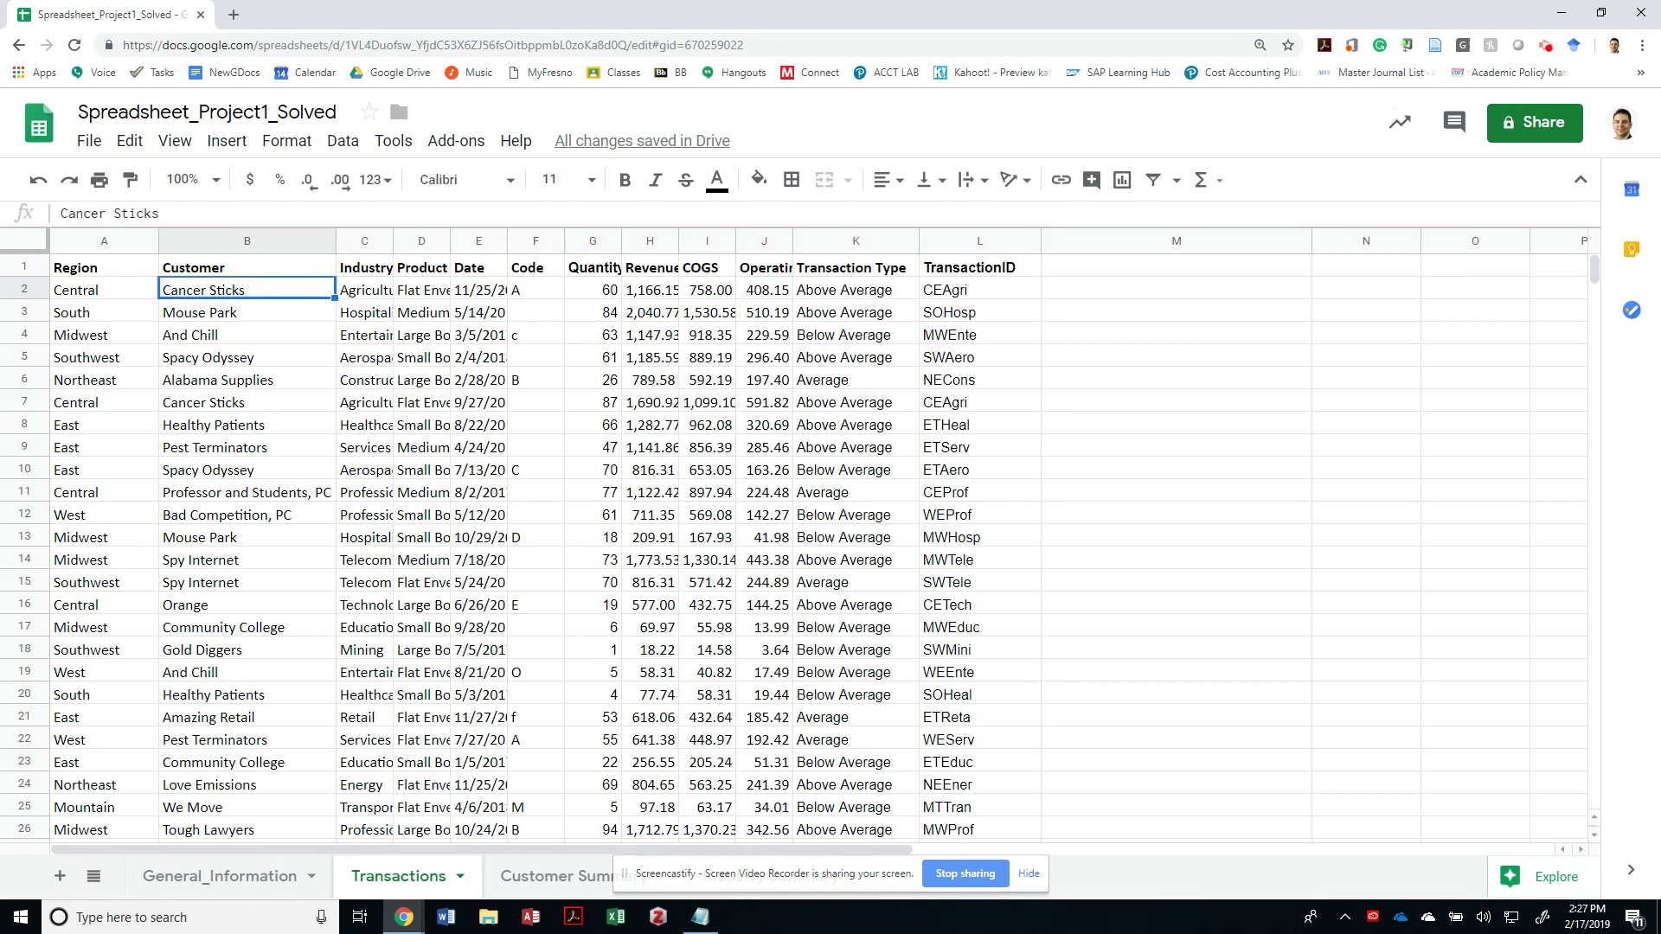
key("Right")
key("Left")
key("Down")
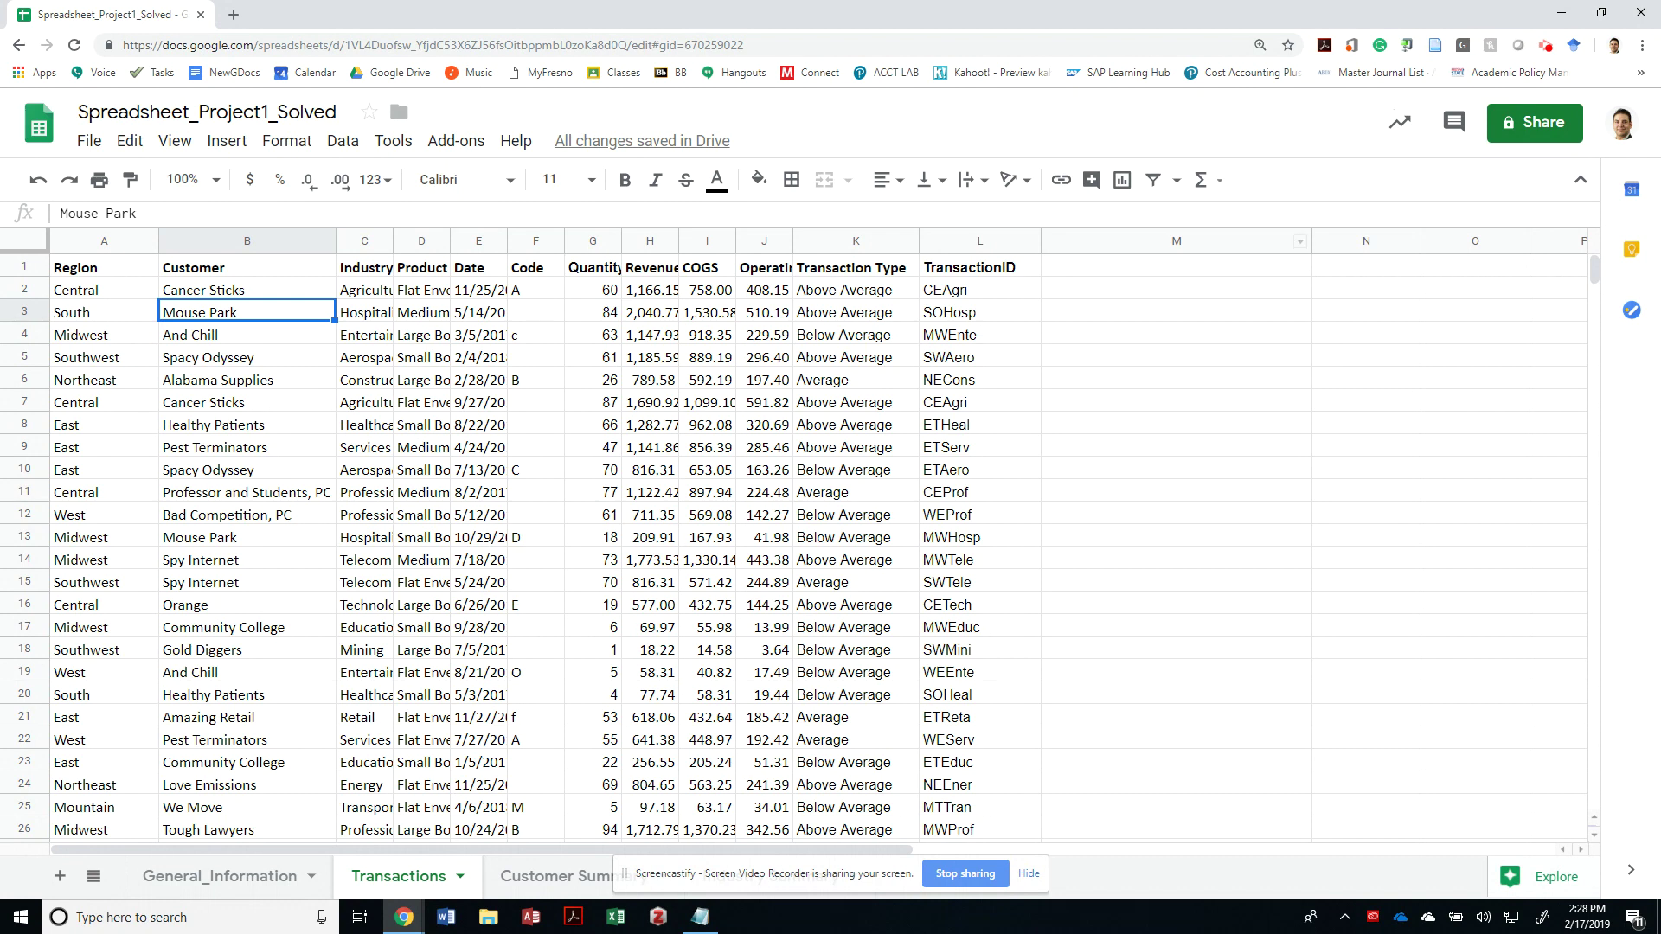
Step: Start a SUBSTITUTE formula in M2 that searches the customer name in B2 for a single space, " "
left_click(1176, 288)
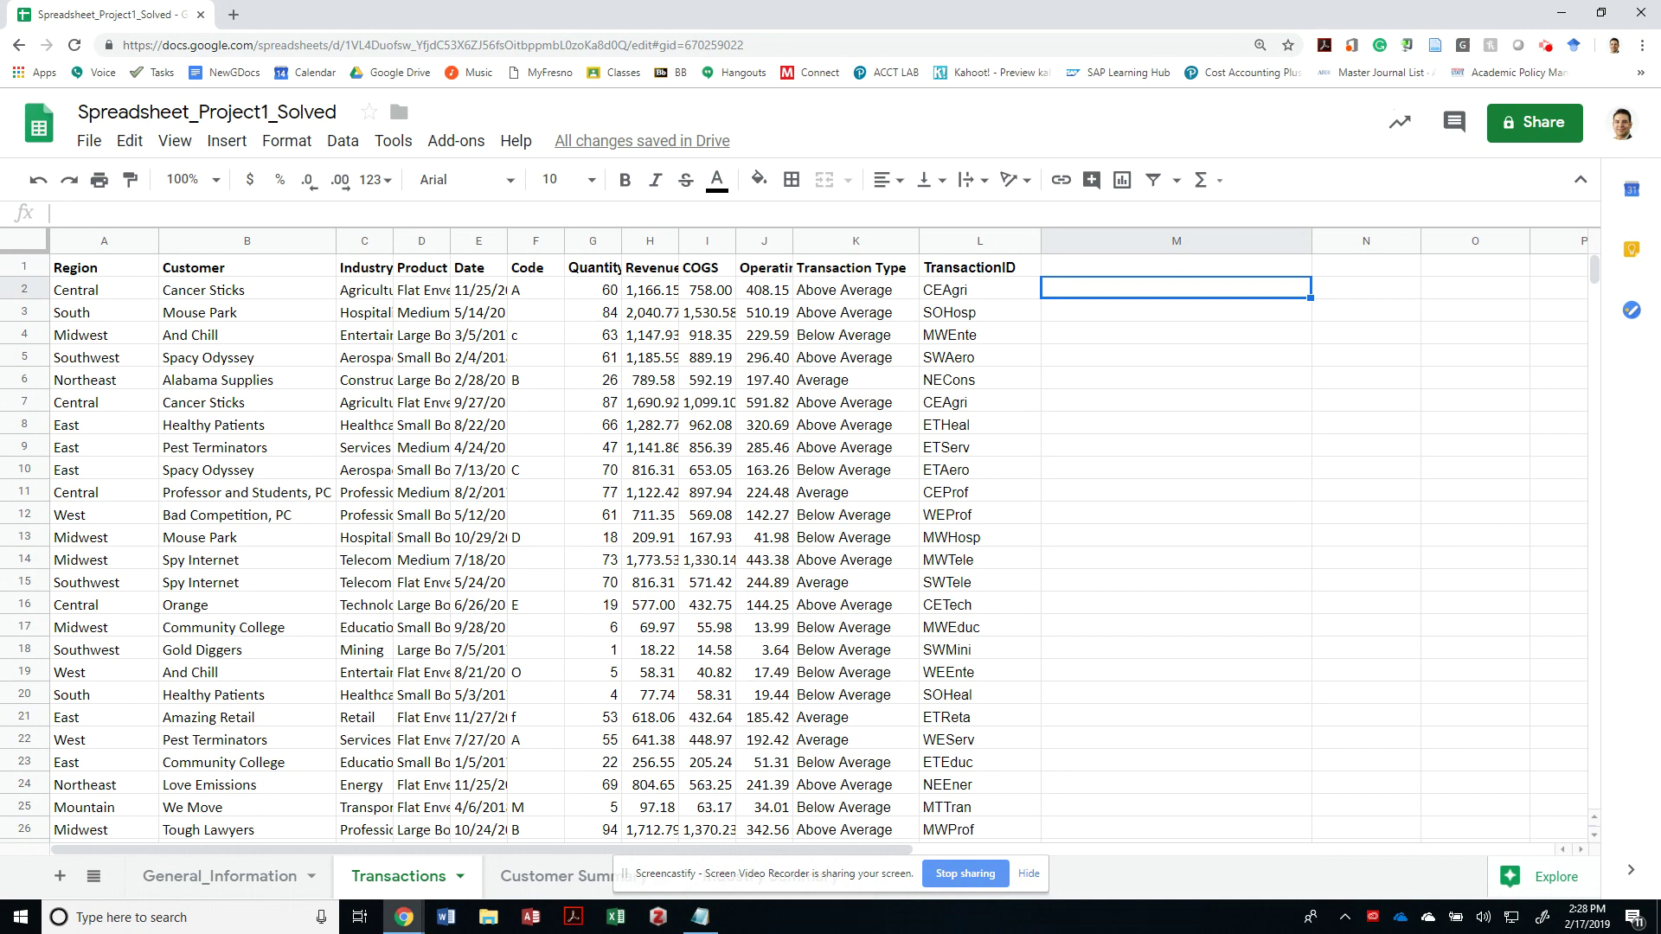
type("=")
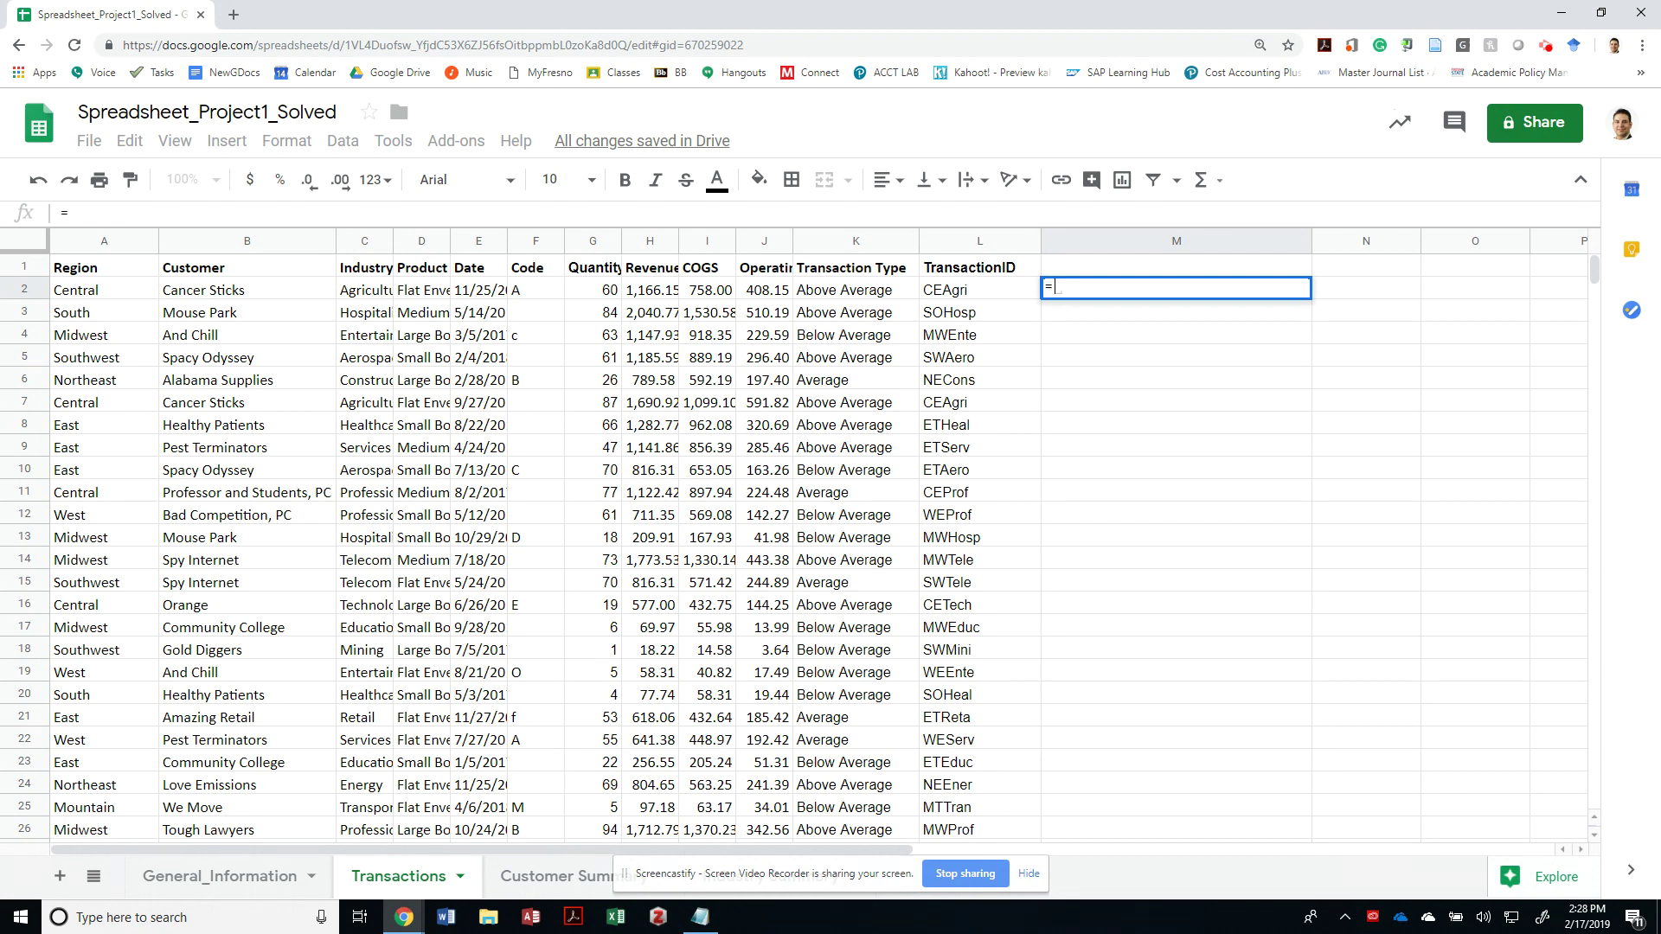
type("subst")
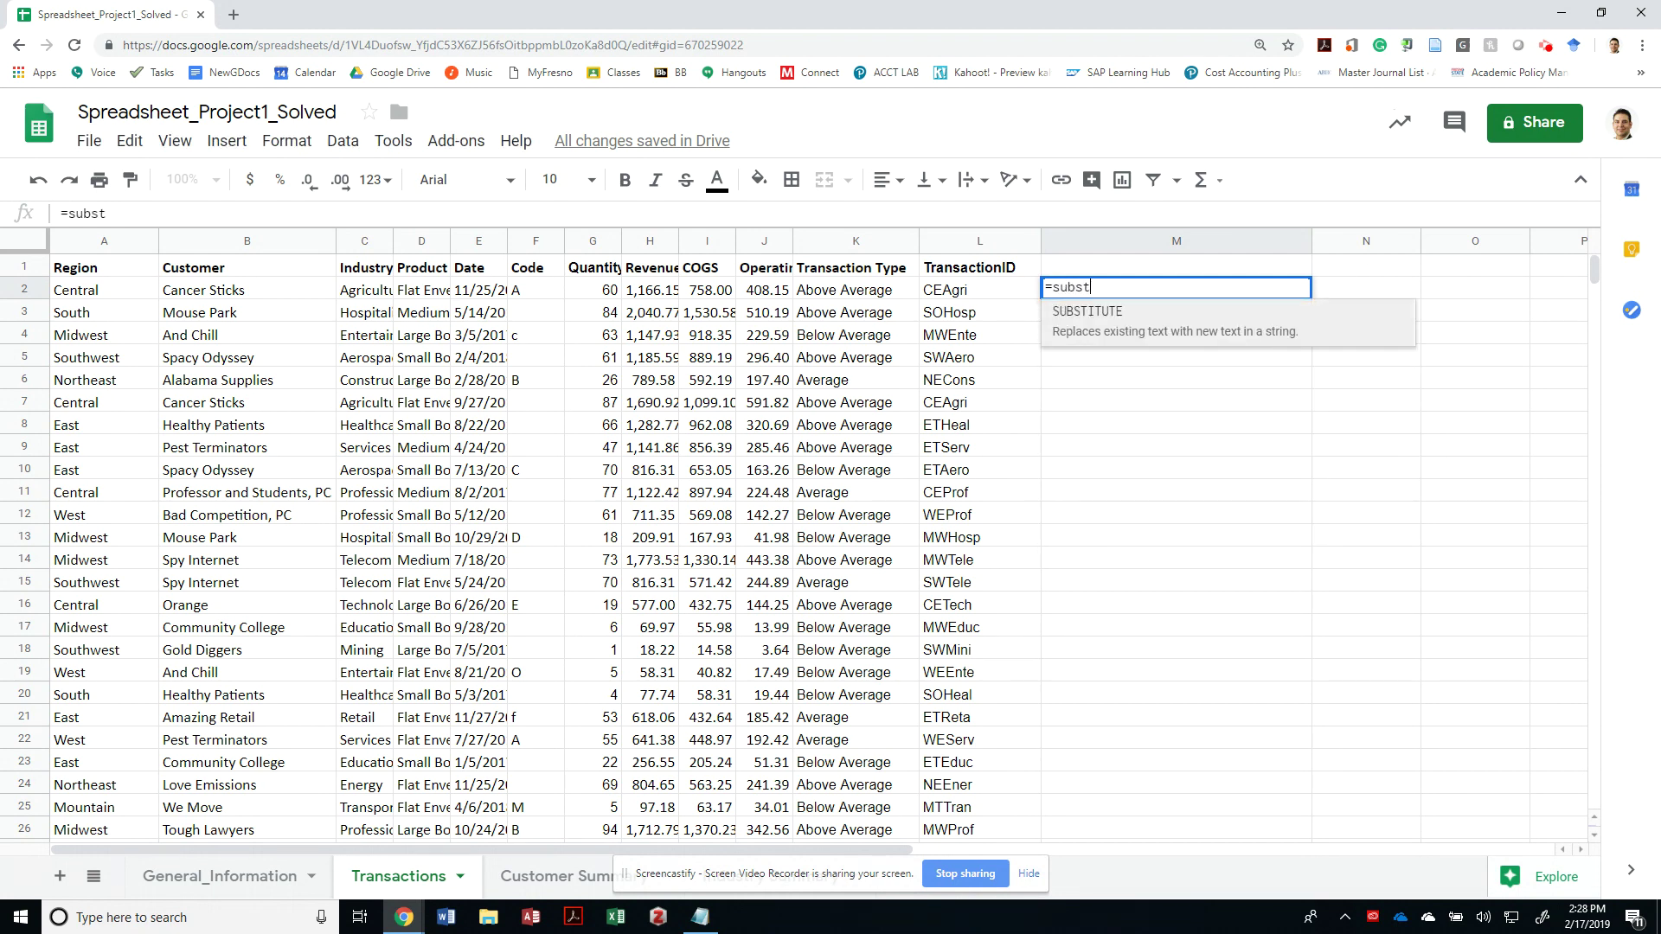
key("Tab")
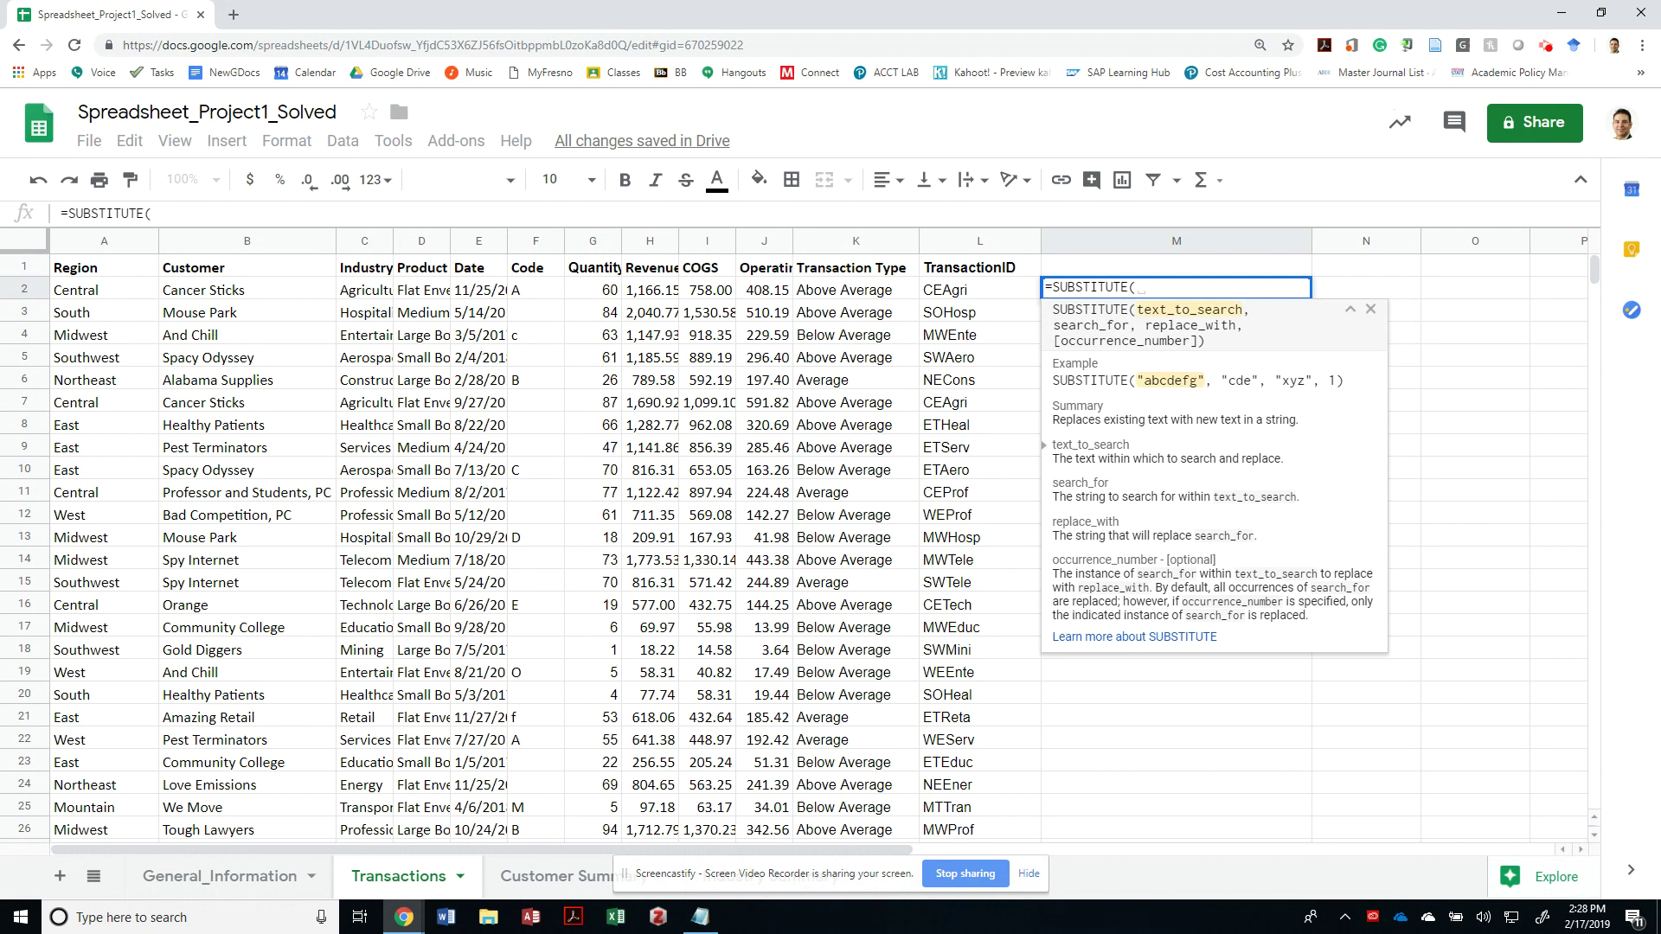
key("Left")
key("Left")
key("Left")
key("Left")
key("Left")
key("Left")
key("Left")
key("Left")
key("Left")
key("Left")
key("Left")
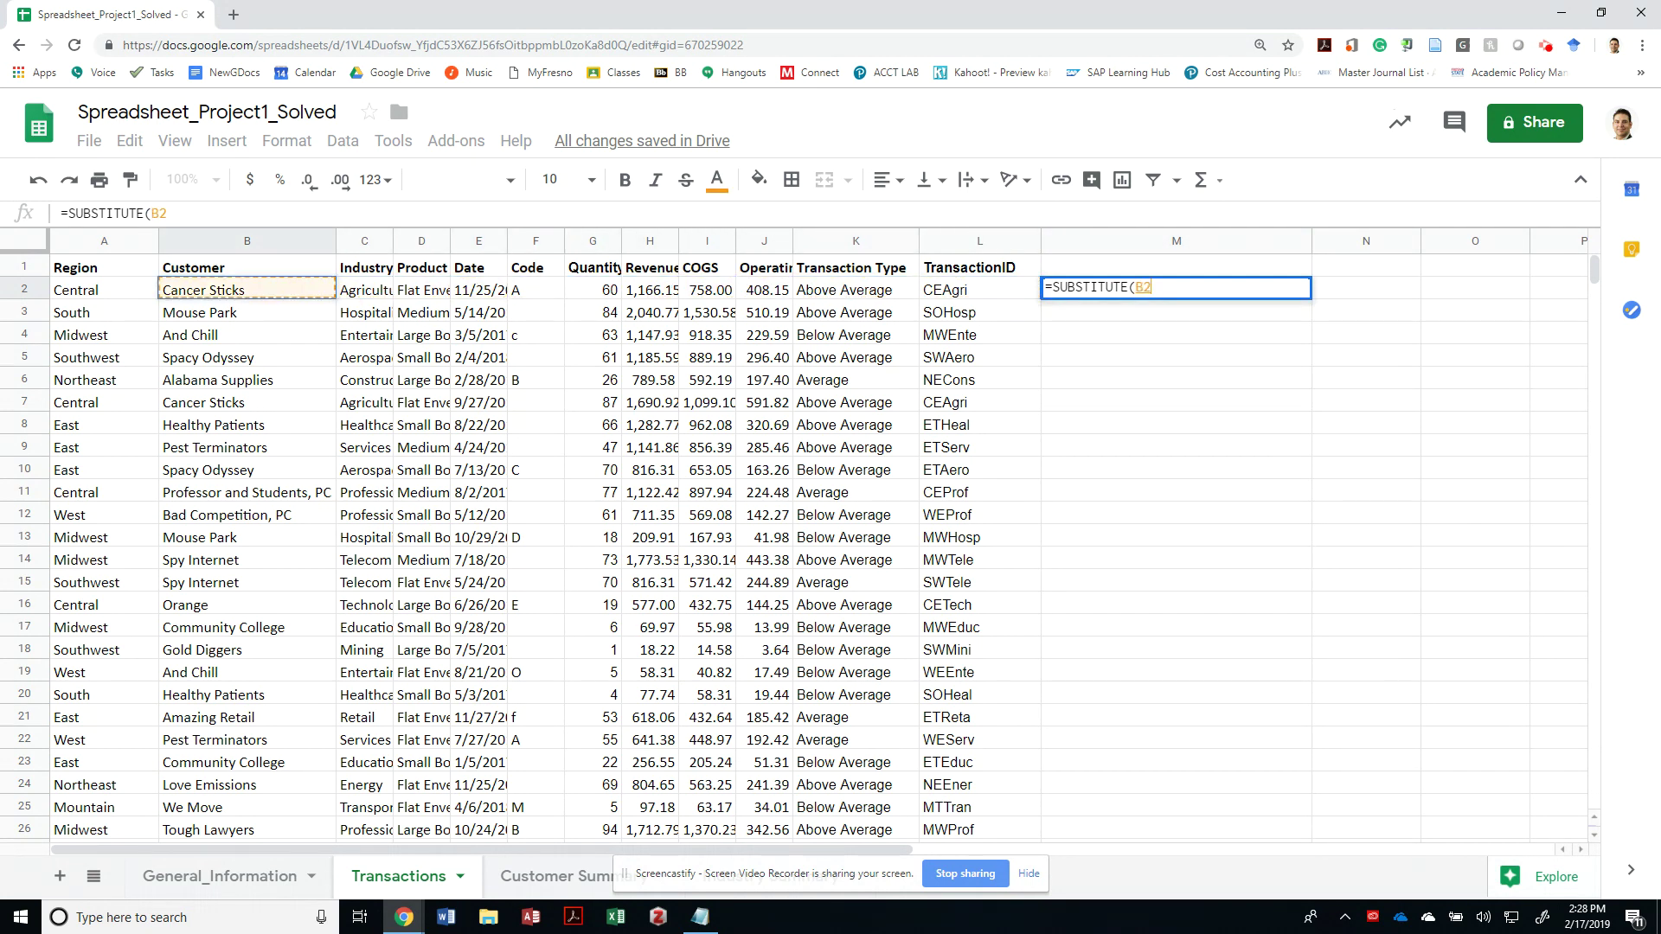
type(",")
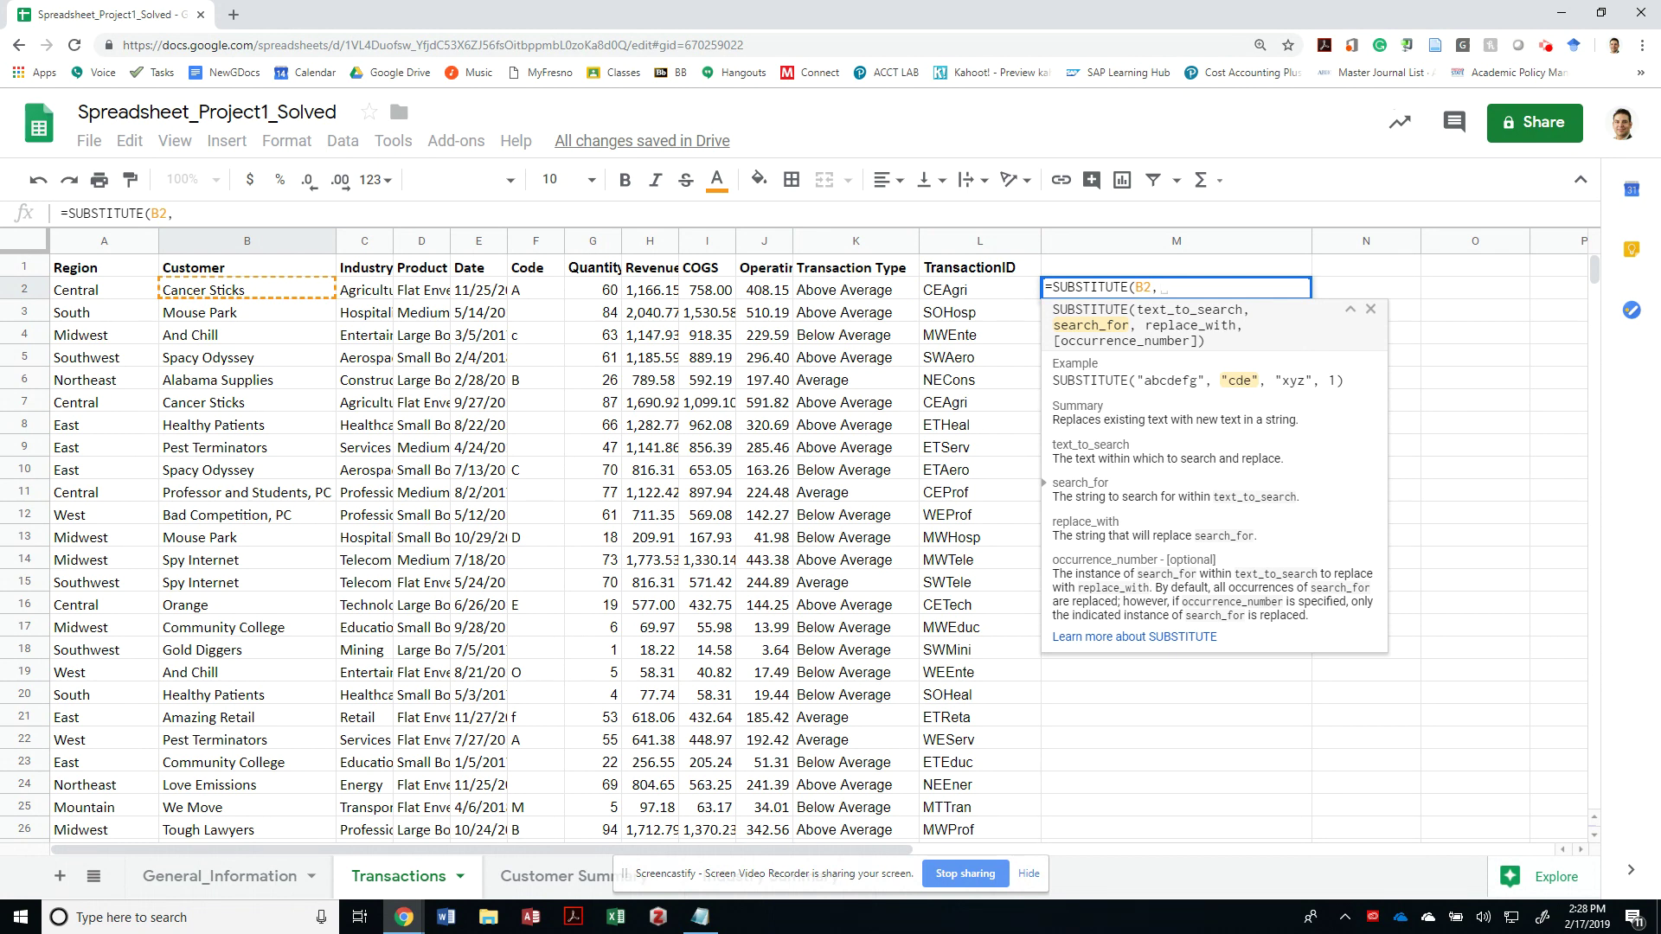
type("\" \"")
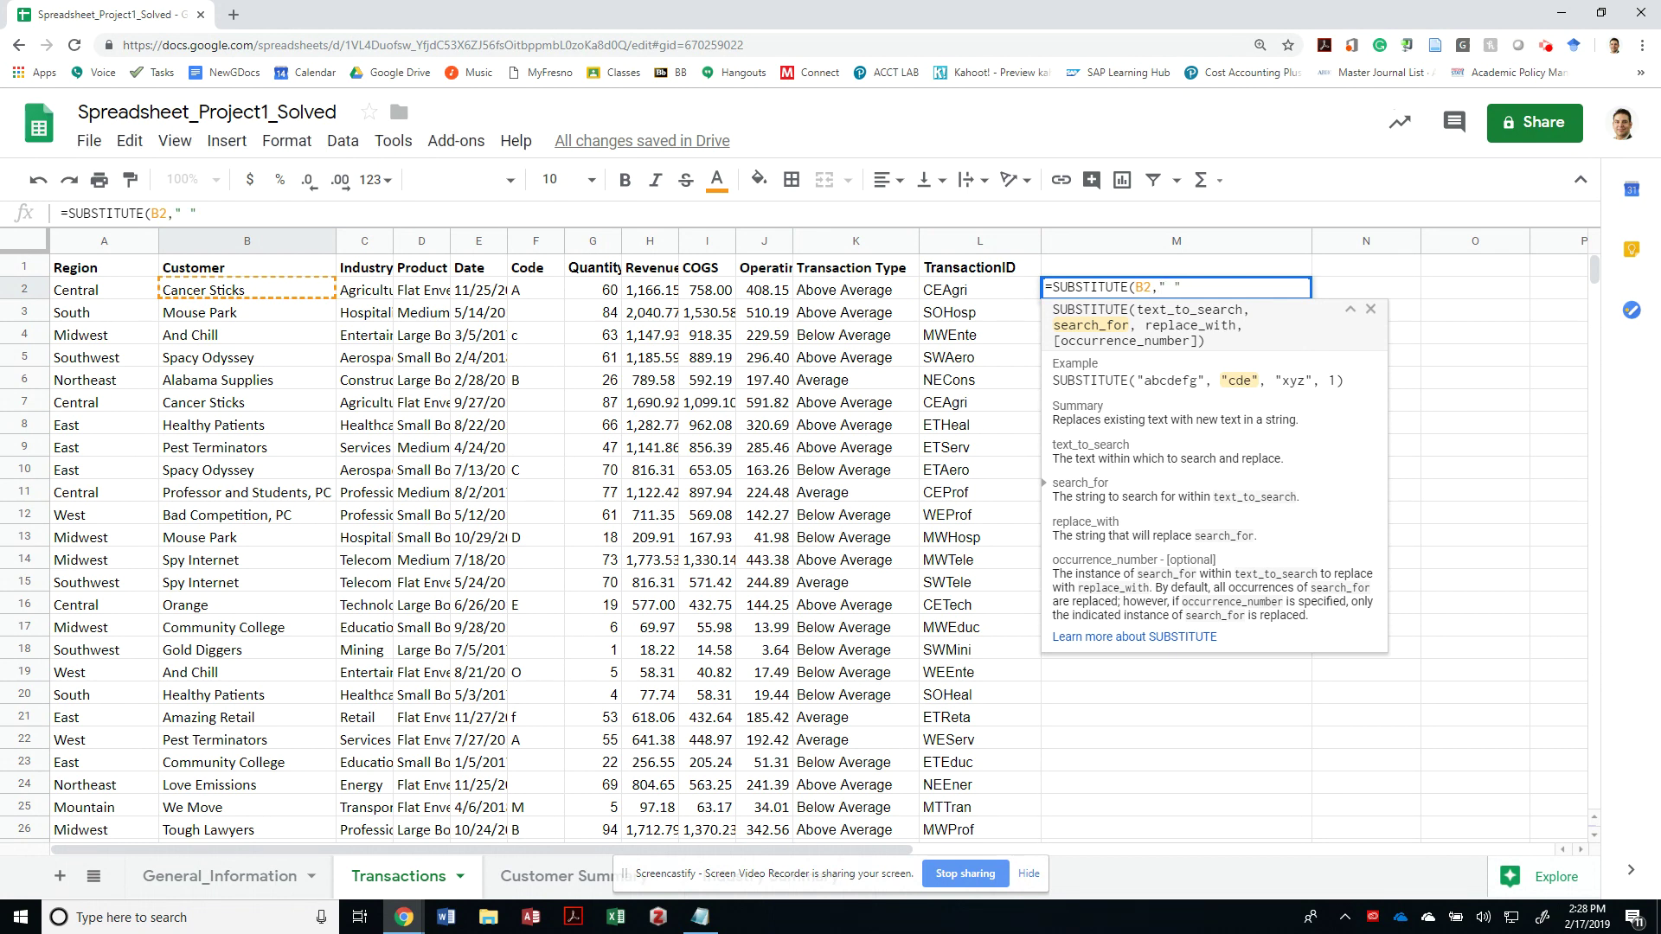
Step: Complete the M2 formula with rept(" ",99) as the replacement, giving =SUBSTITUTE(B2," ",rept(" ",99))
type(",\",\"")
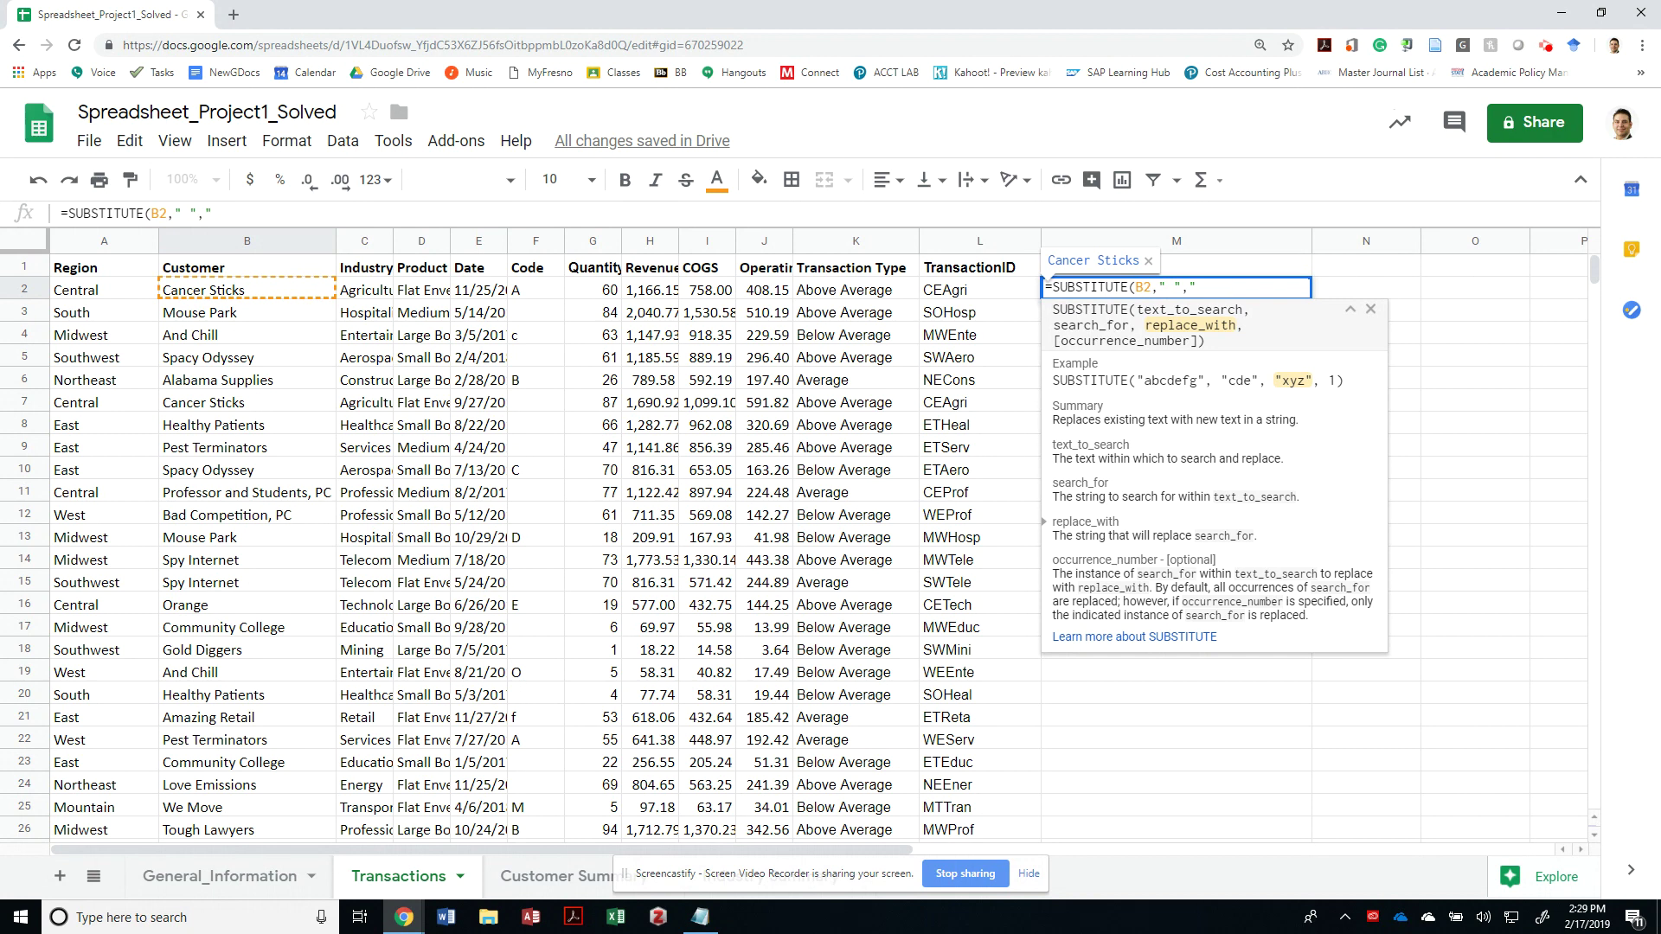
key("shift+Left")
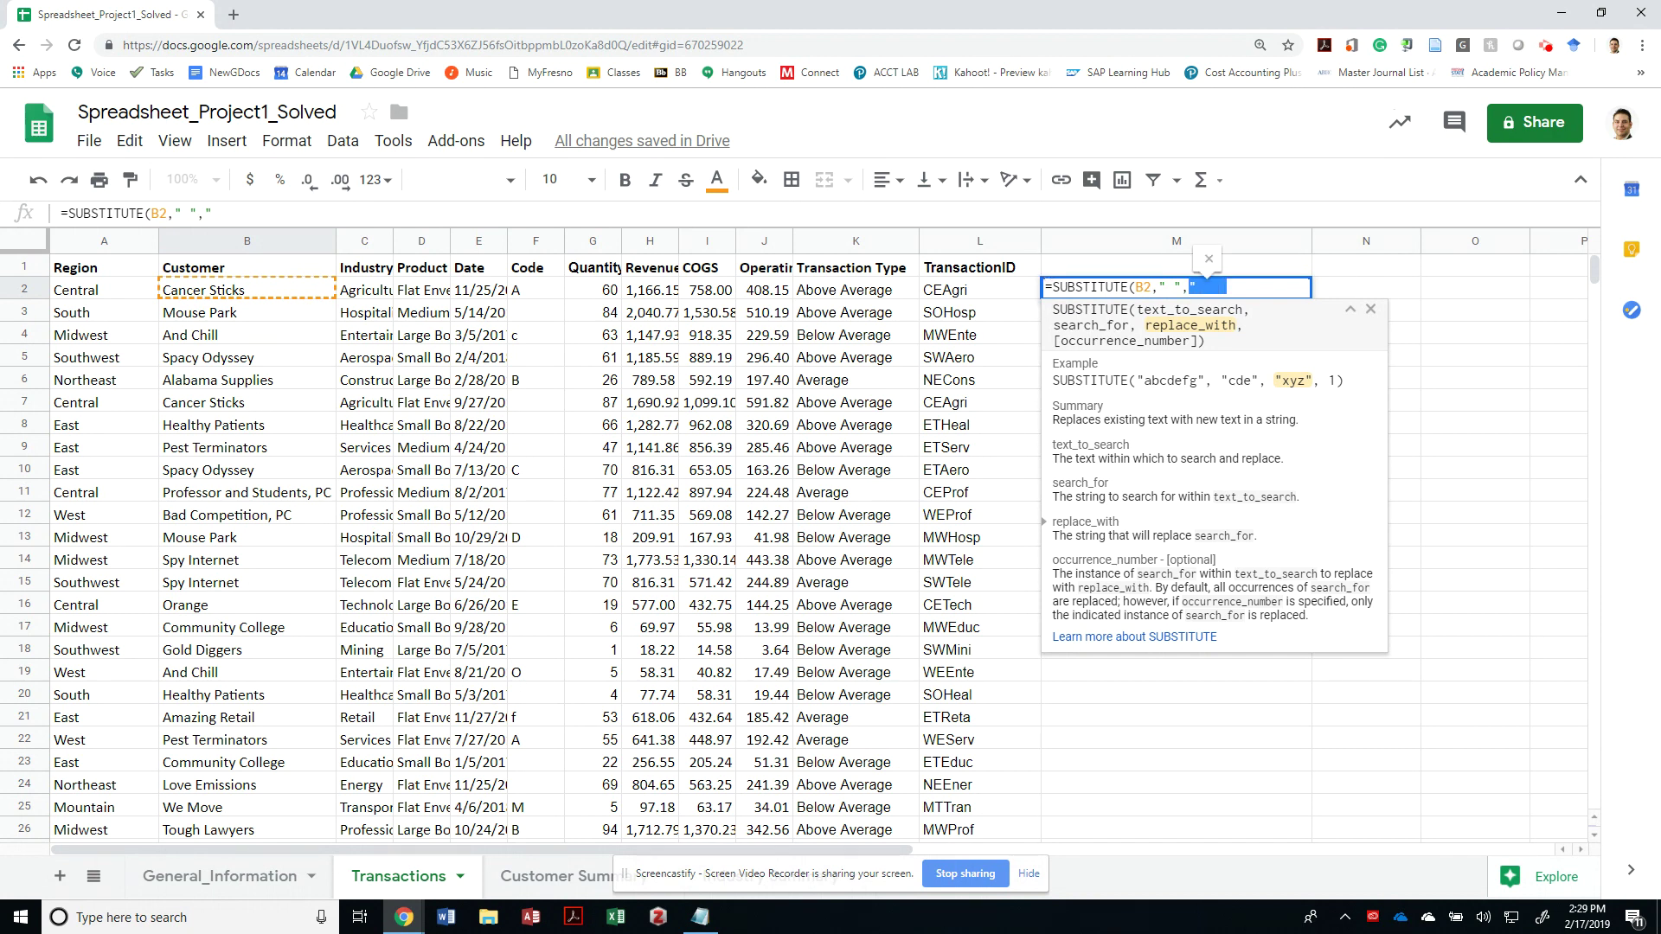
type("rept")
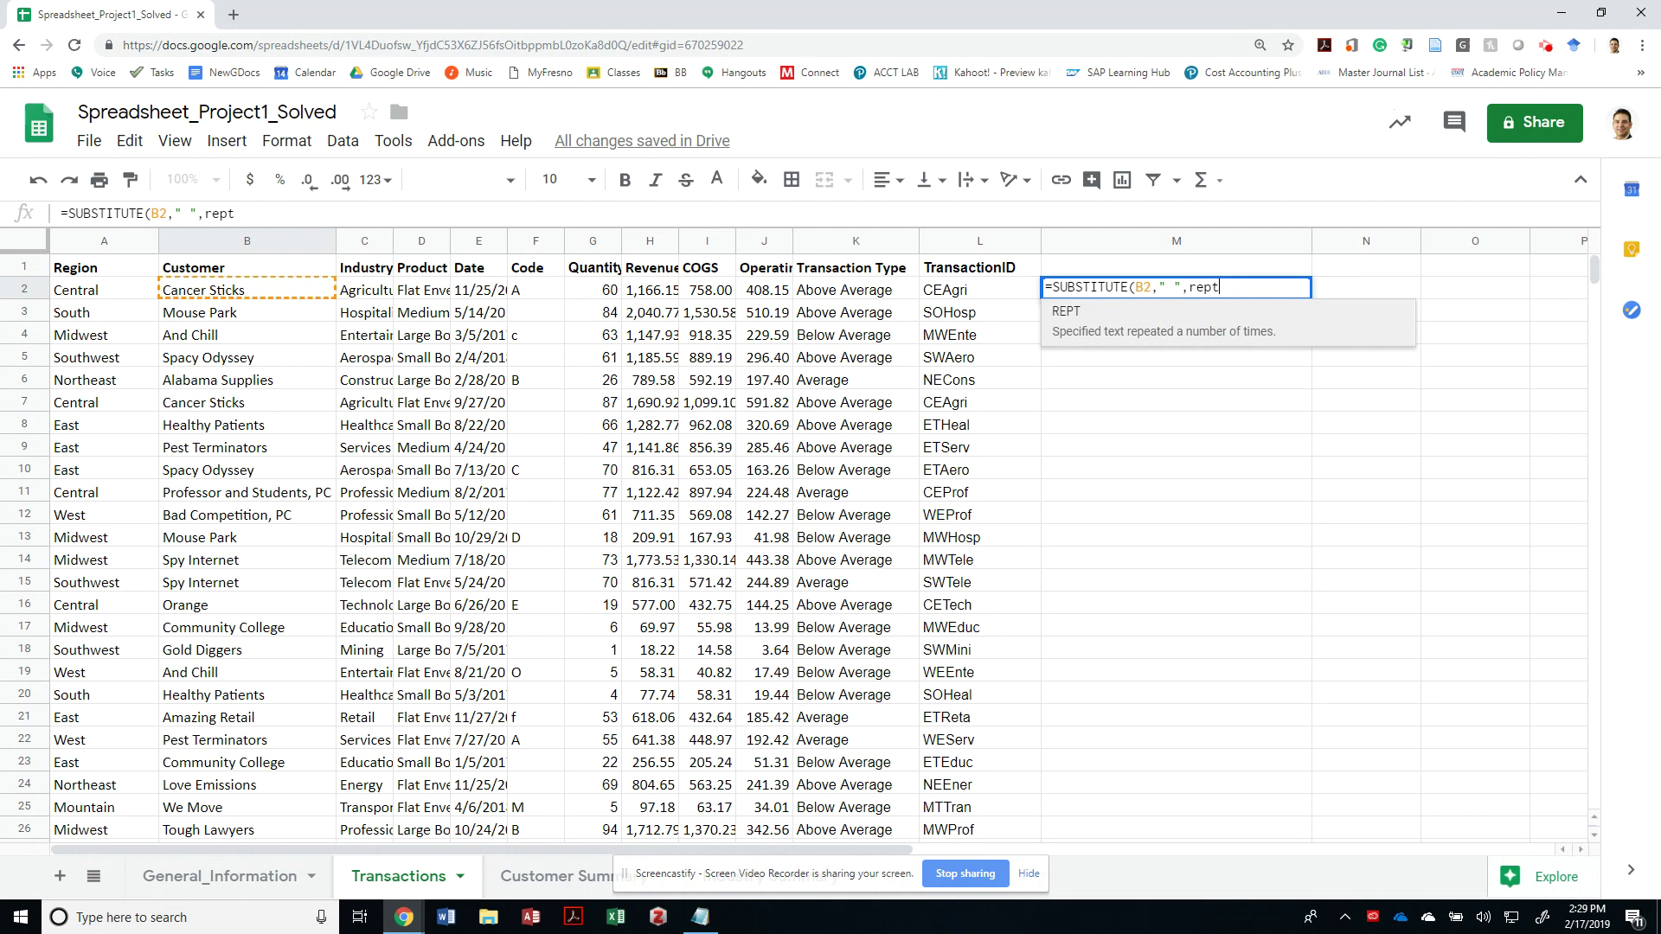
type("(")
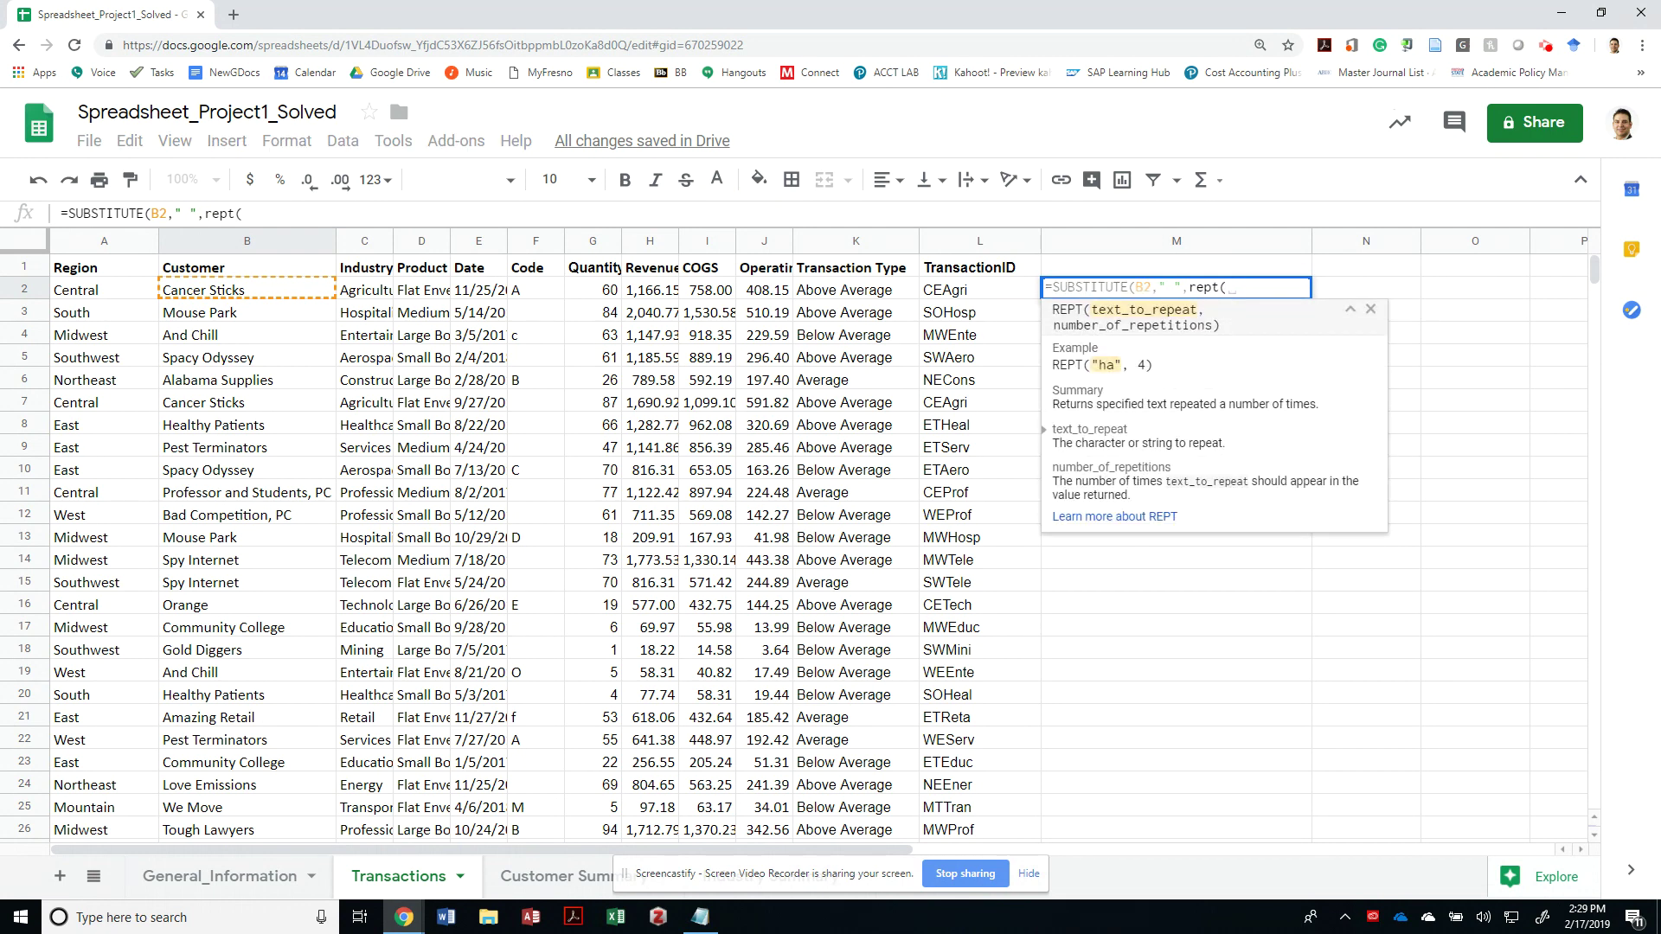
type("\" \",")
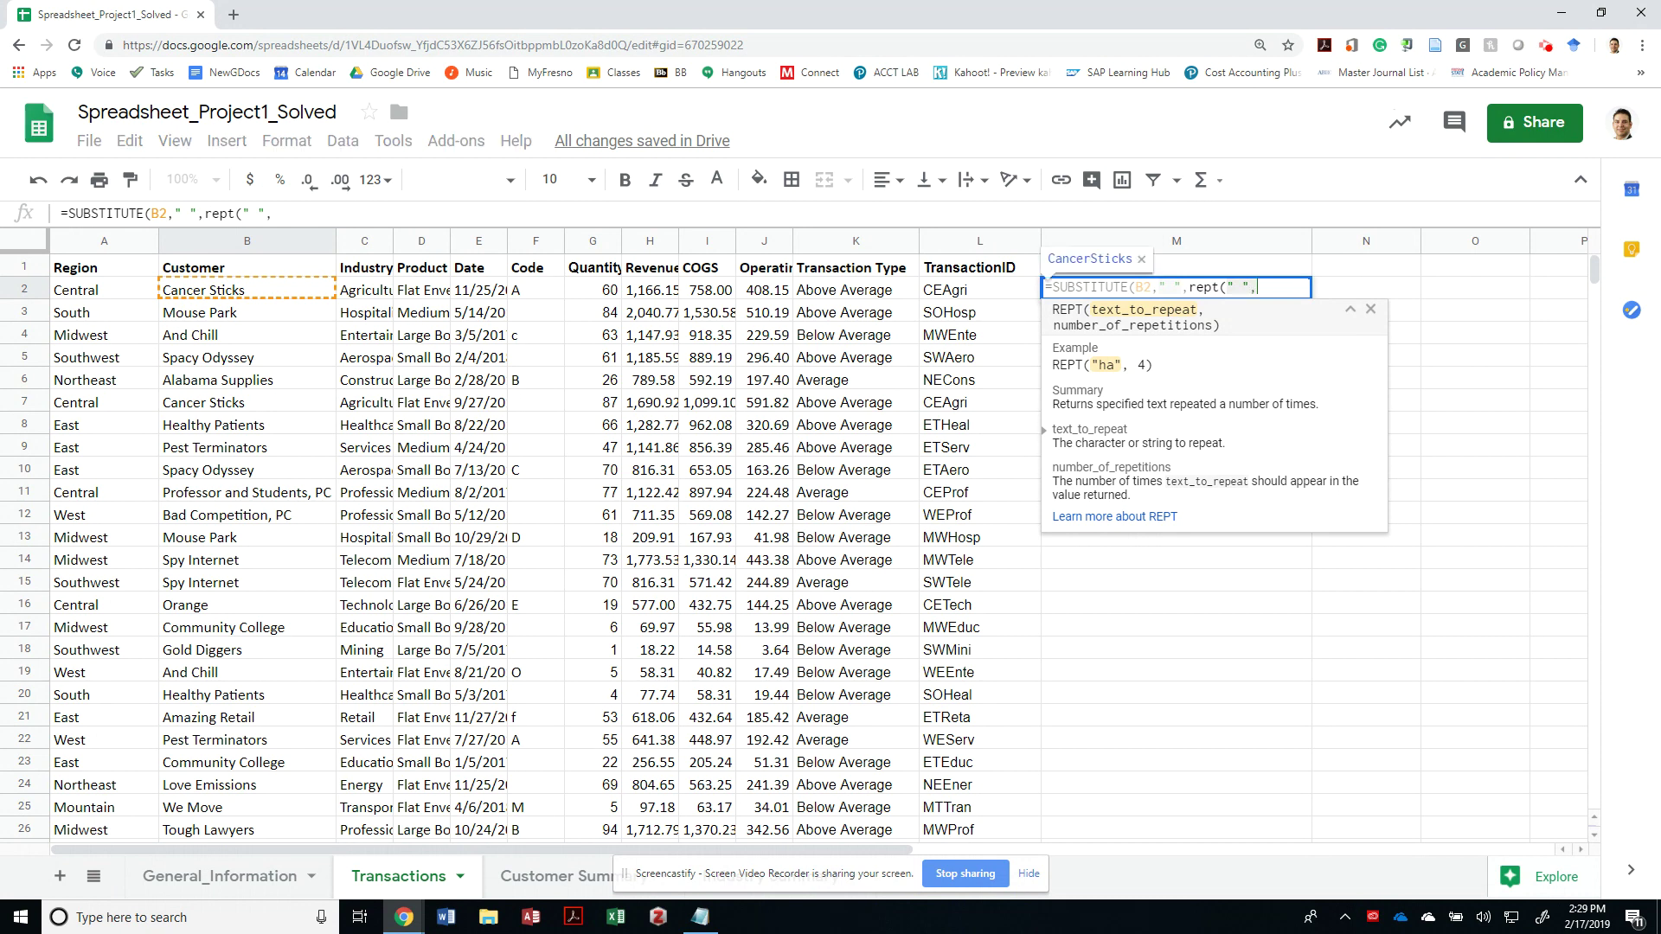
type("99")
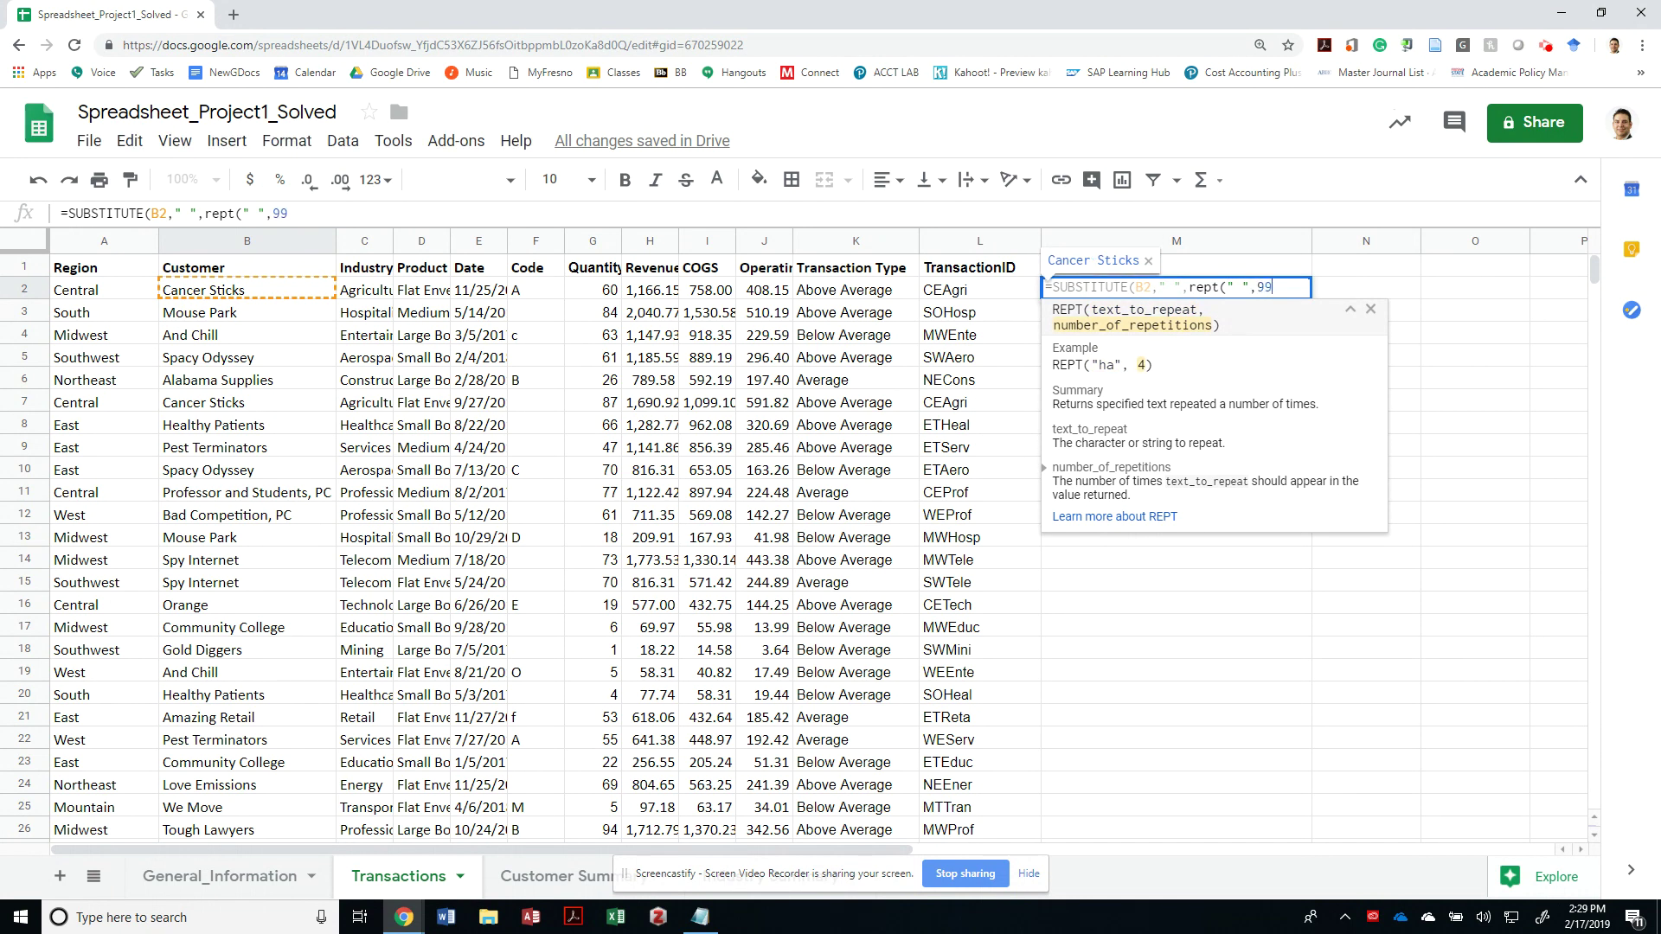
type(")")
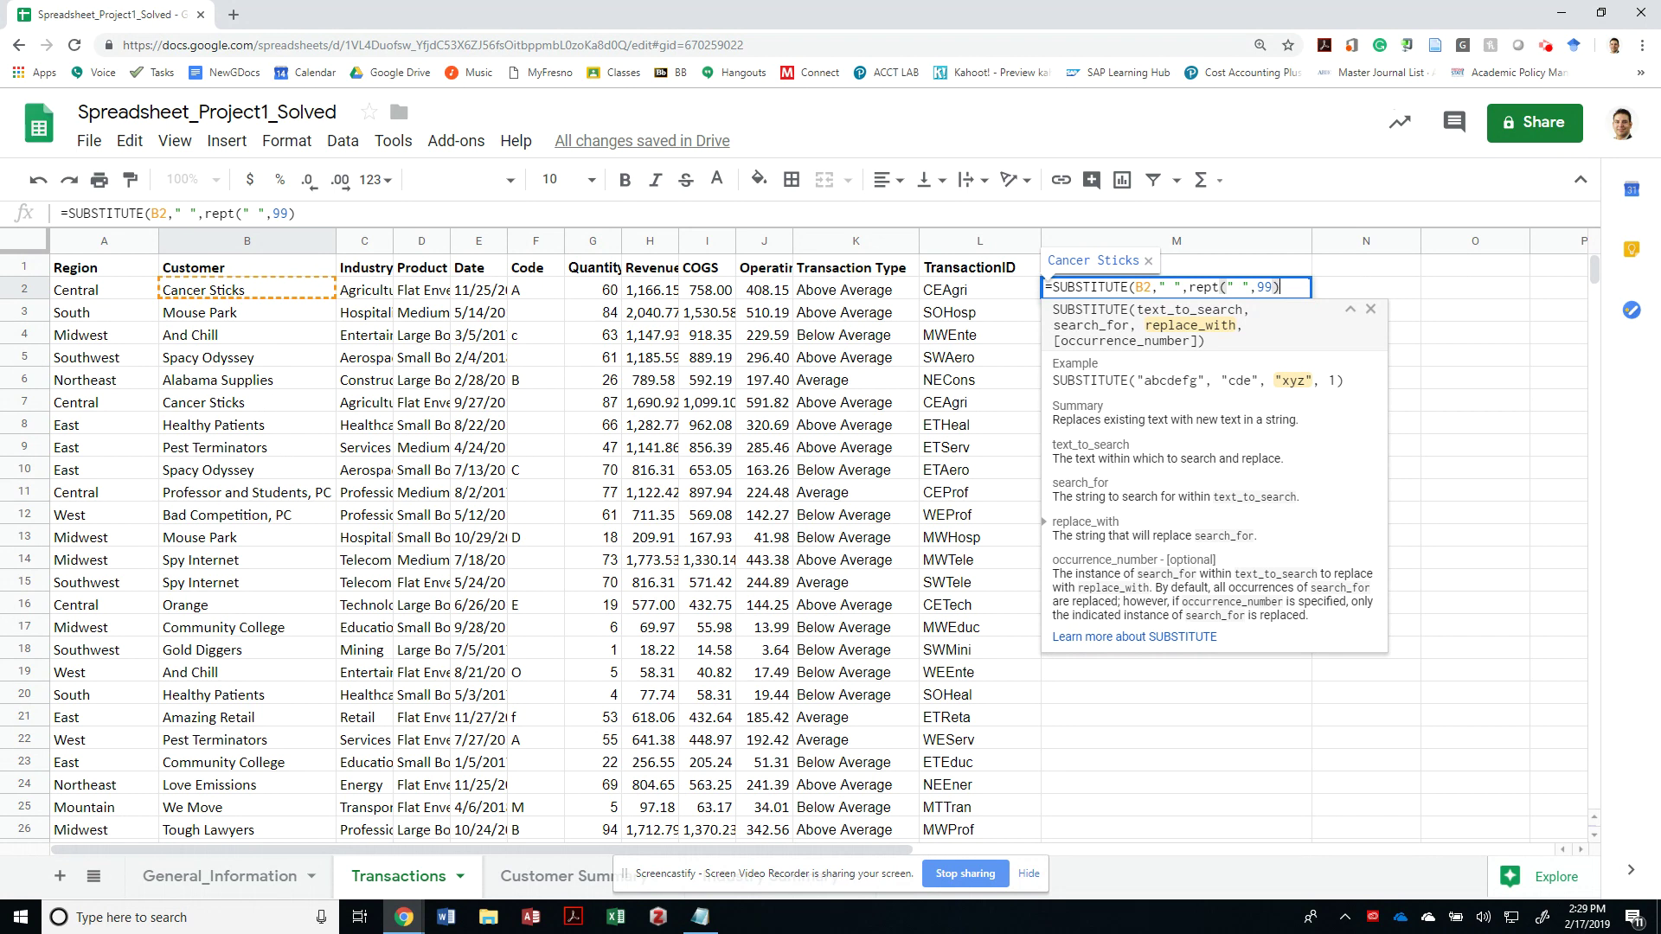
type(")")
key("ctrl+Return")
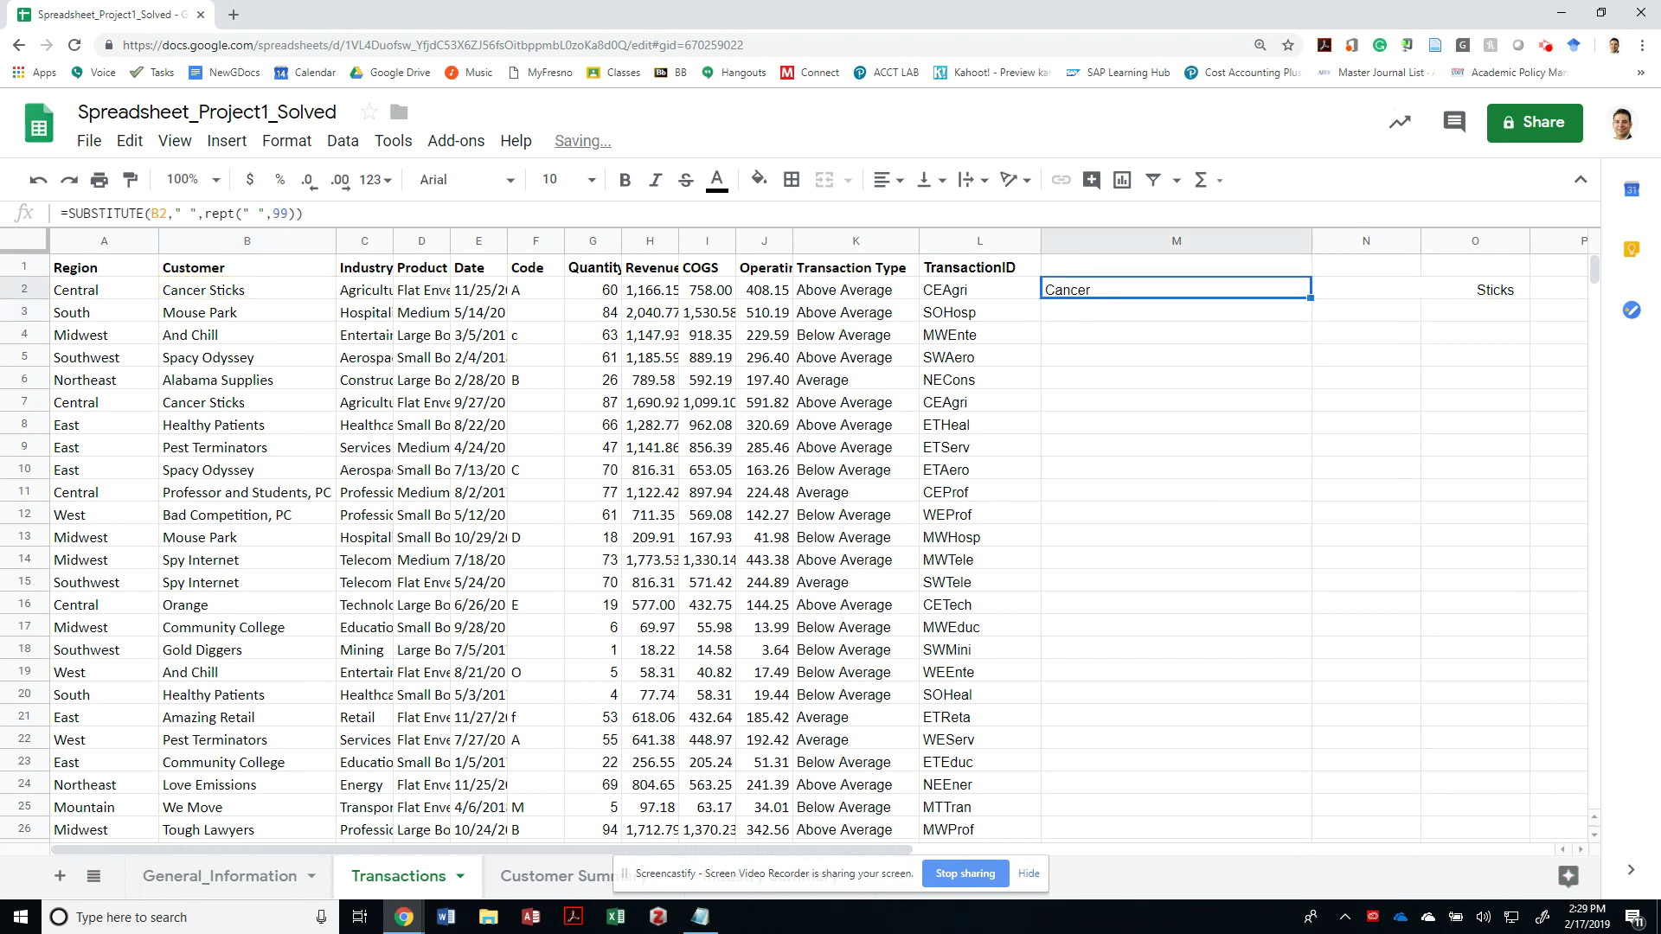
Step: Copy the M2 formula down column M to the last transaction row and widen the column to fit the spaced-out names
key("ctrl+c")
key("Left")
key("ctrl+Down")
key("Right")
key("ctrl+shift+Up")
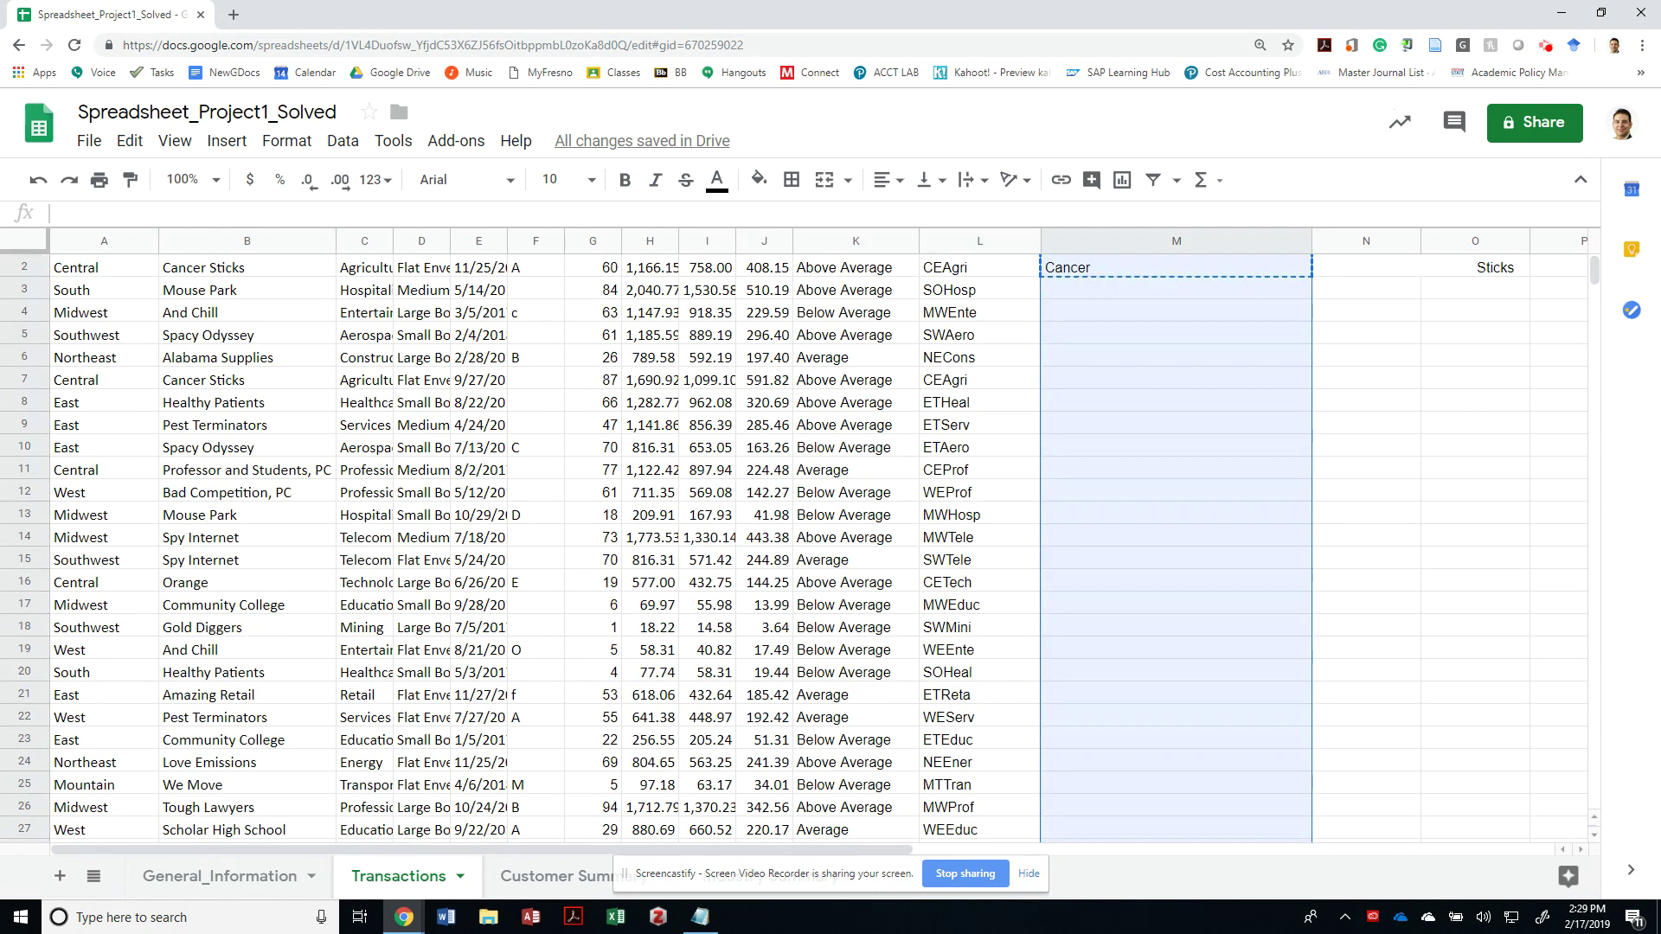
key("ctrl+v")
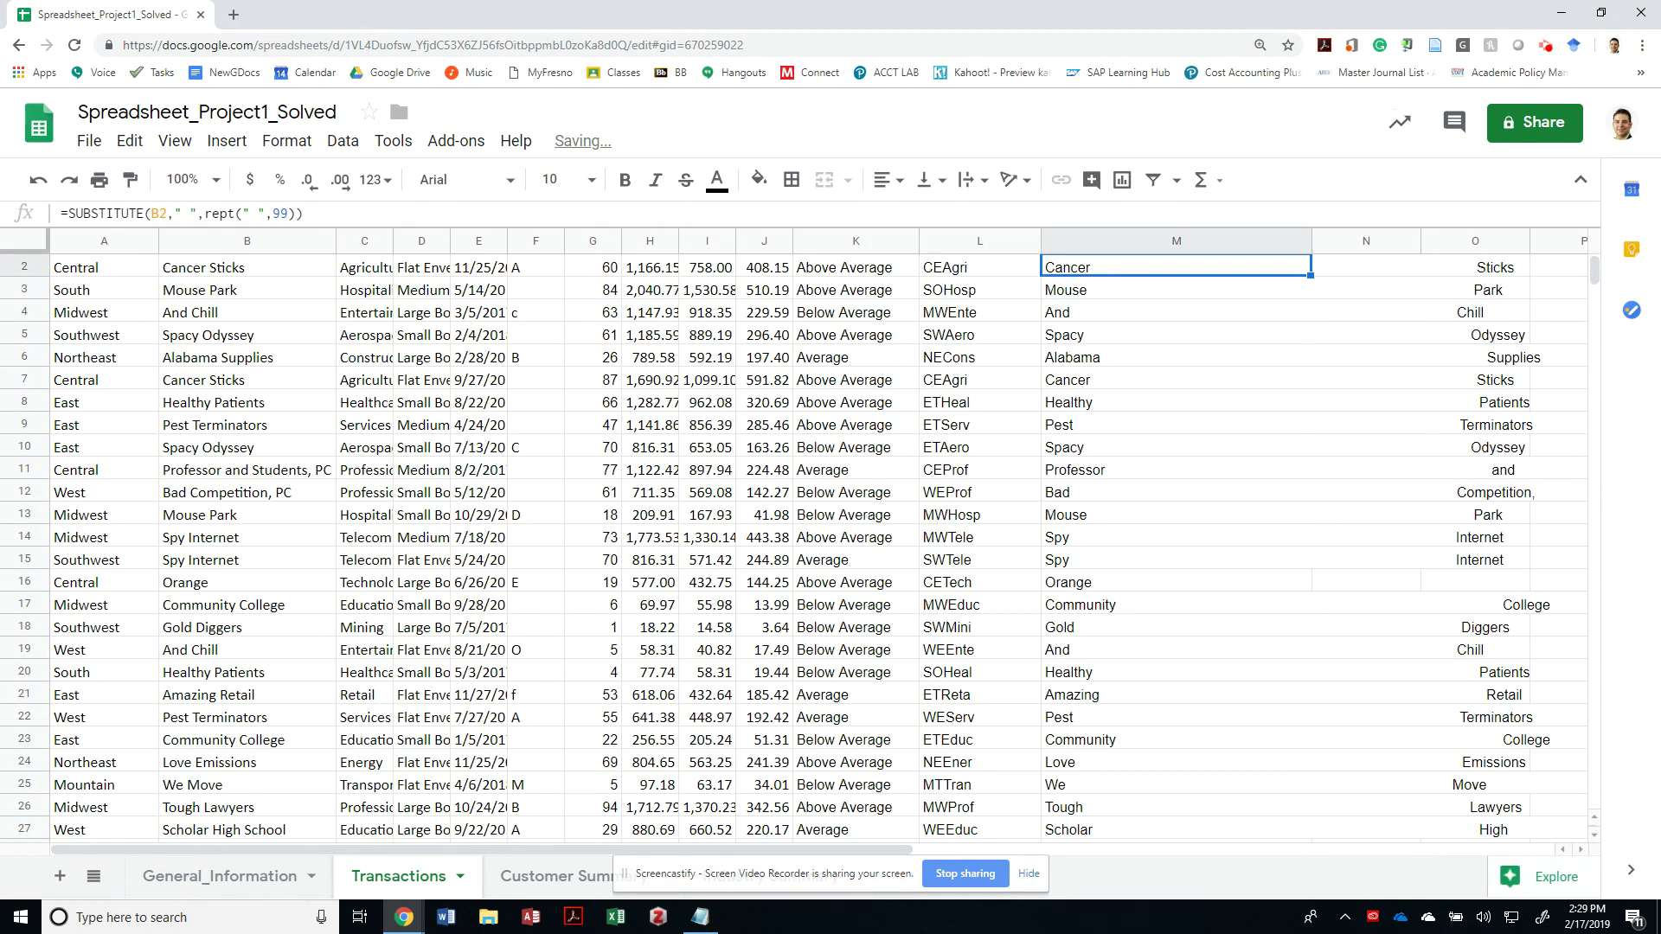
left_click_drag(1312, 241, 1560, 241)
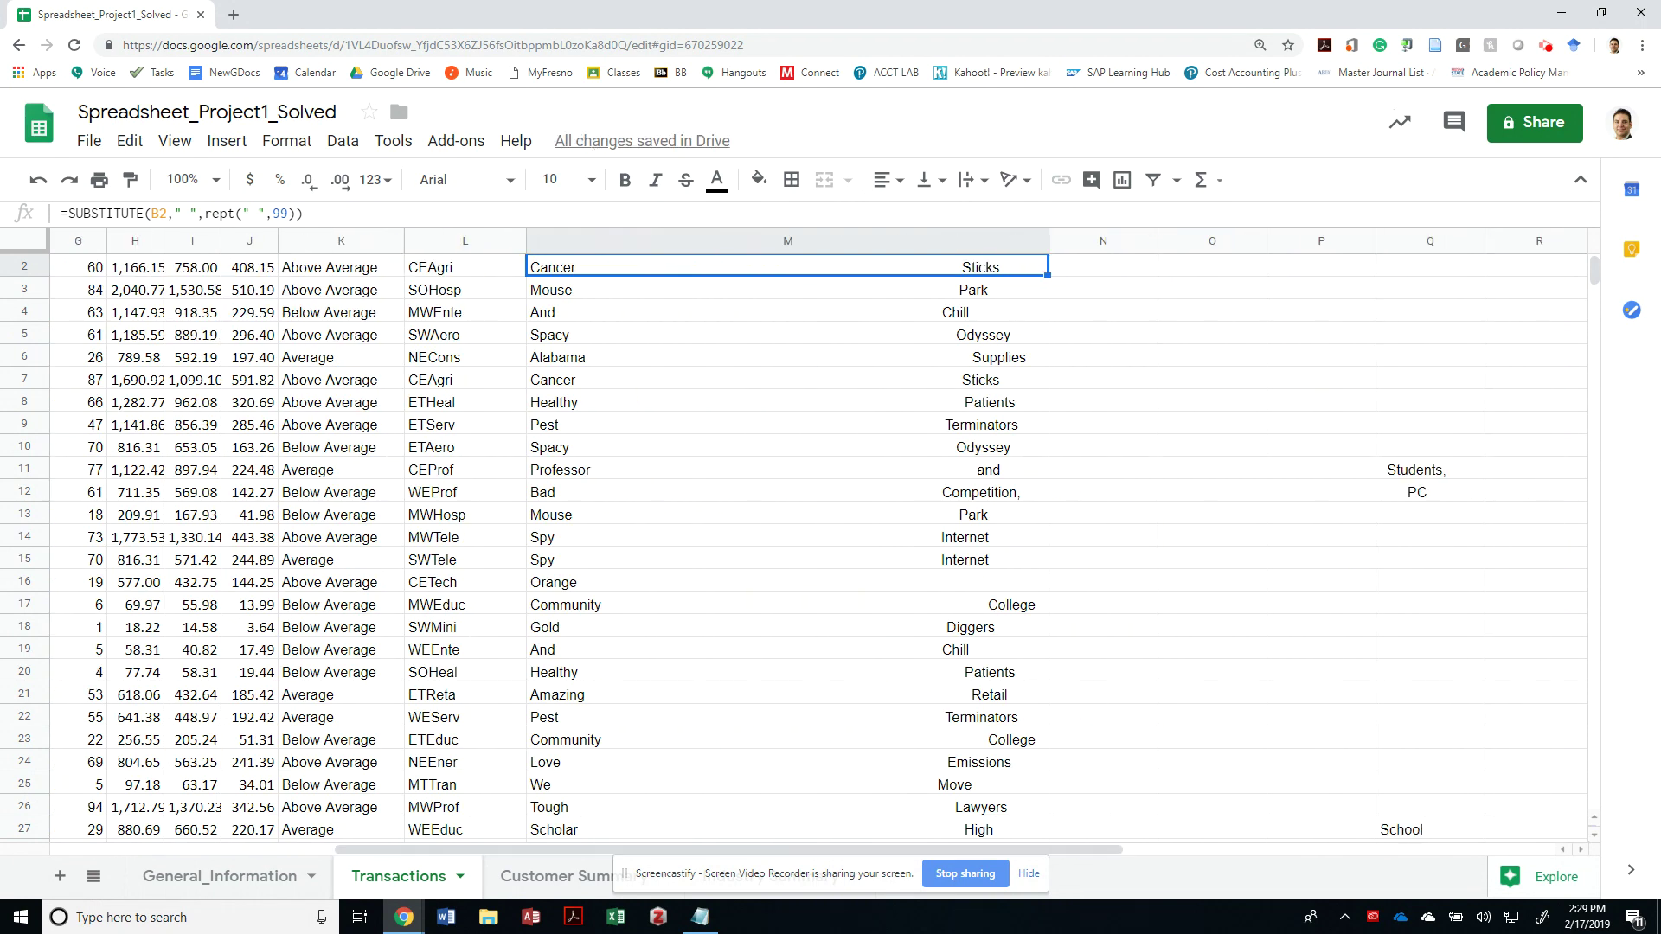
left_click_drag(1048, 241, 1469, 242)
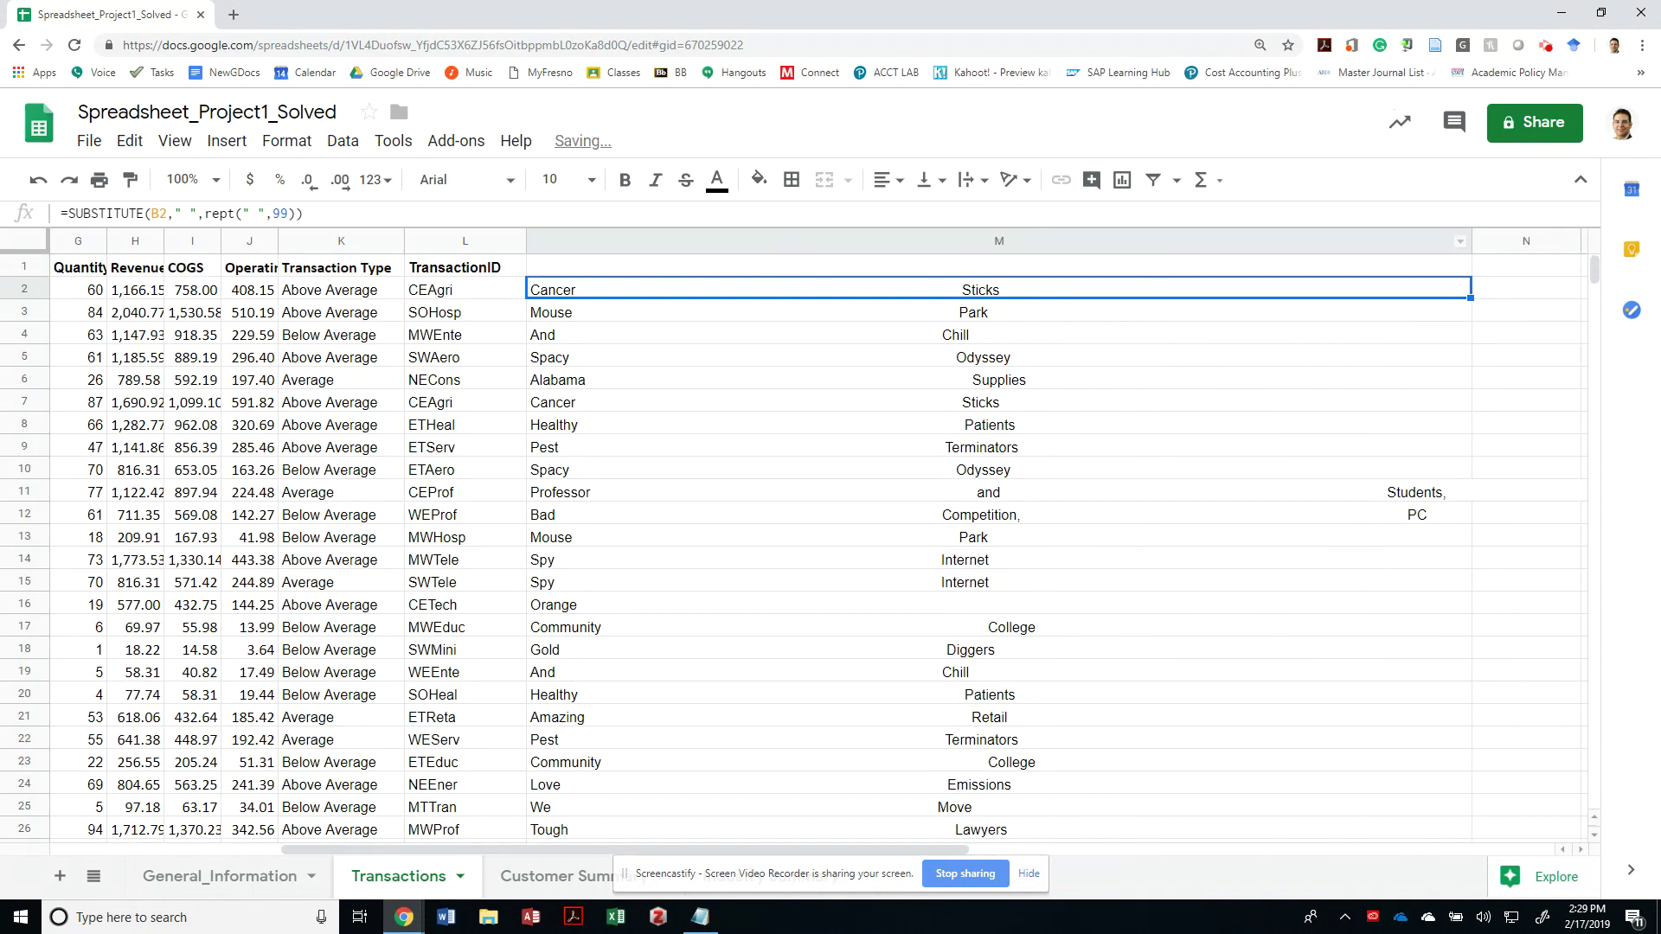
Step: Examine the spacing of one-, two- and three-word customer names down column M
scroll(813, 544, "down", 15)
scroll(813, 544, "down", 20)
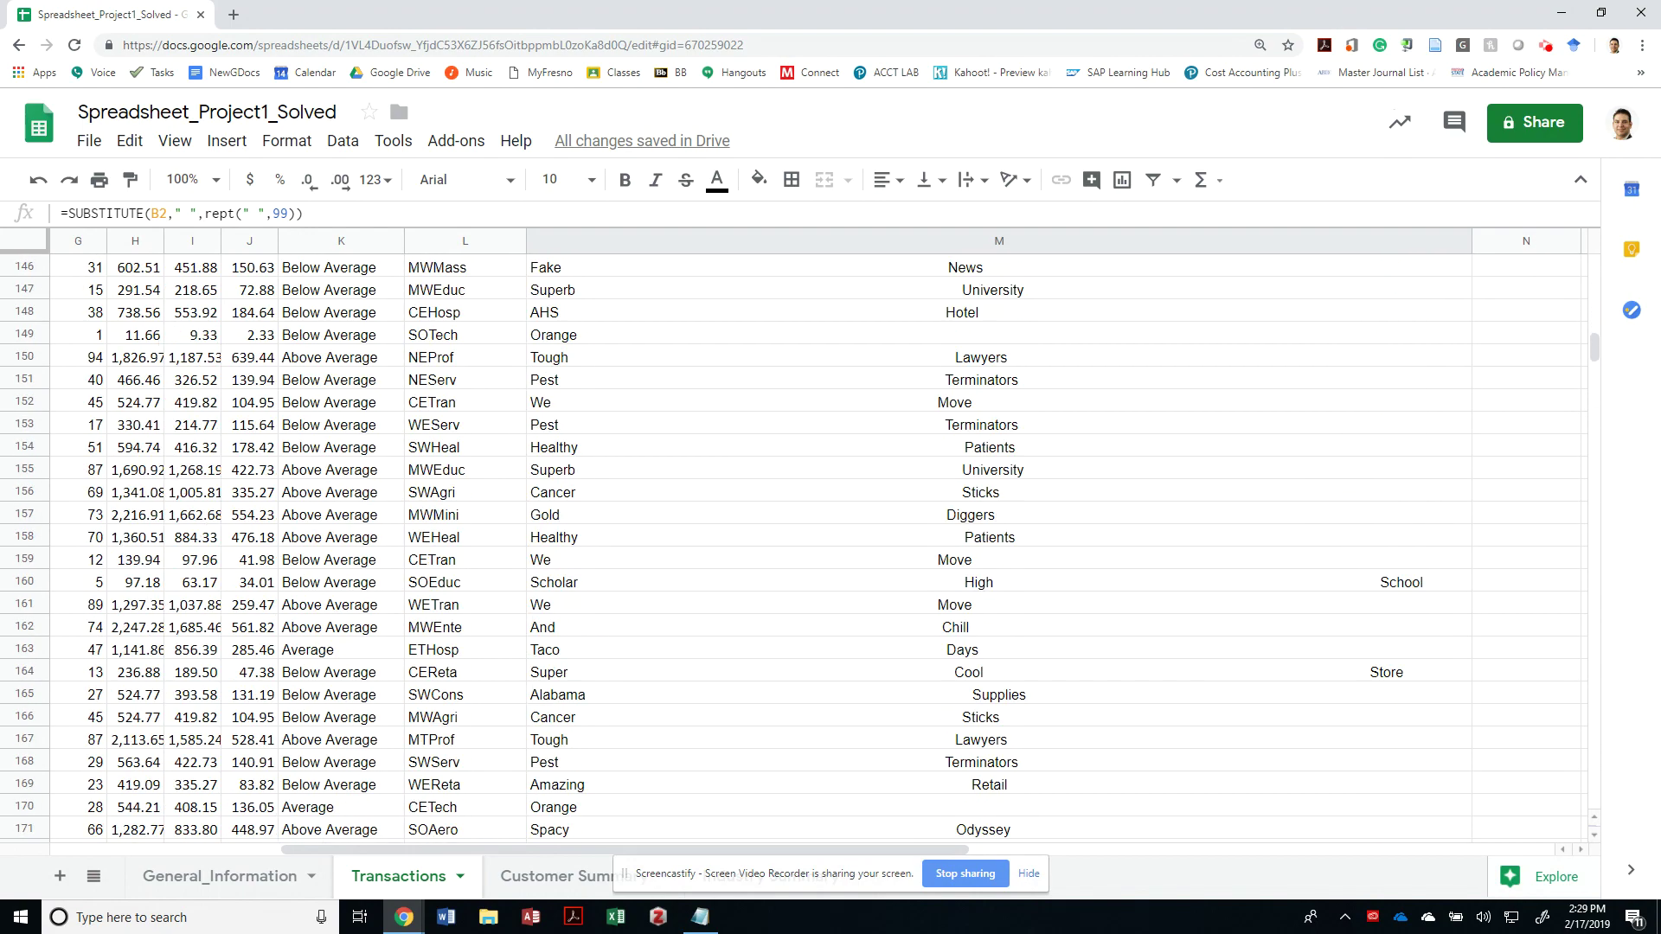
scroll(813, 545, "down", 7)
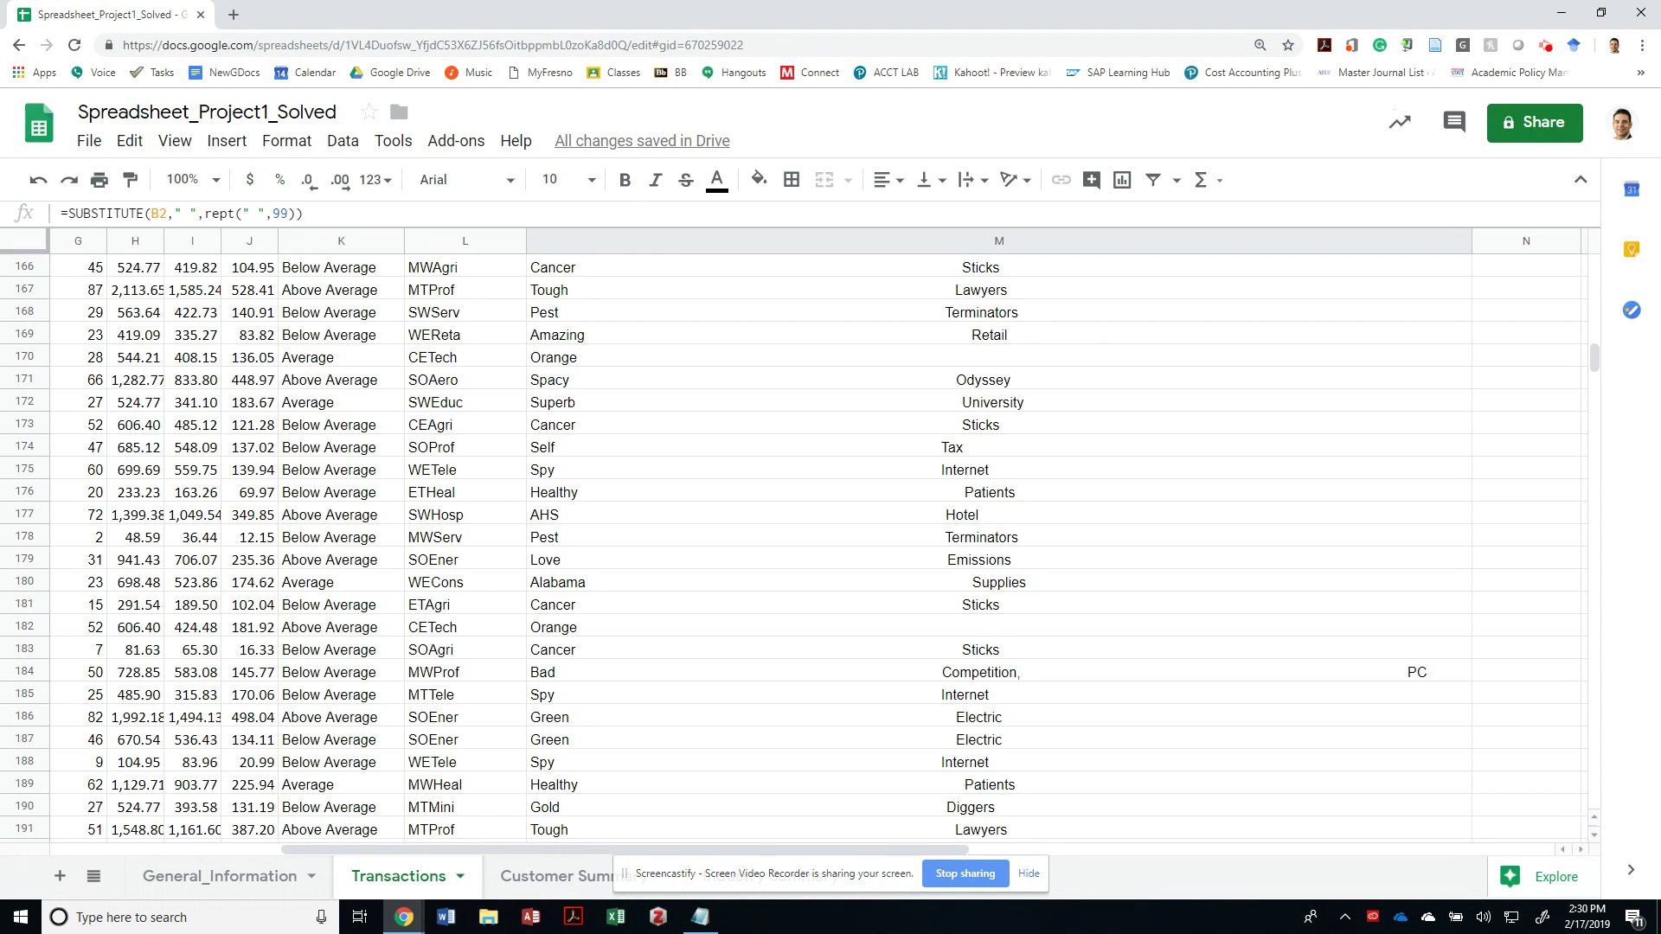
scroll(721, 550, "up", 9)
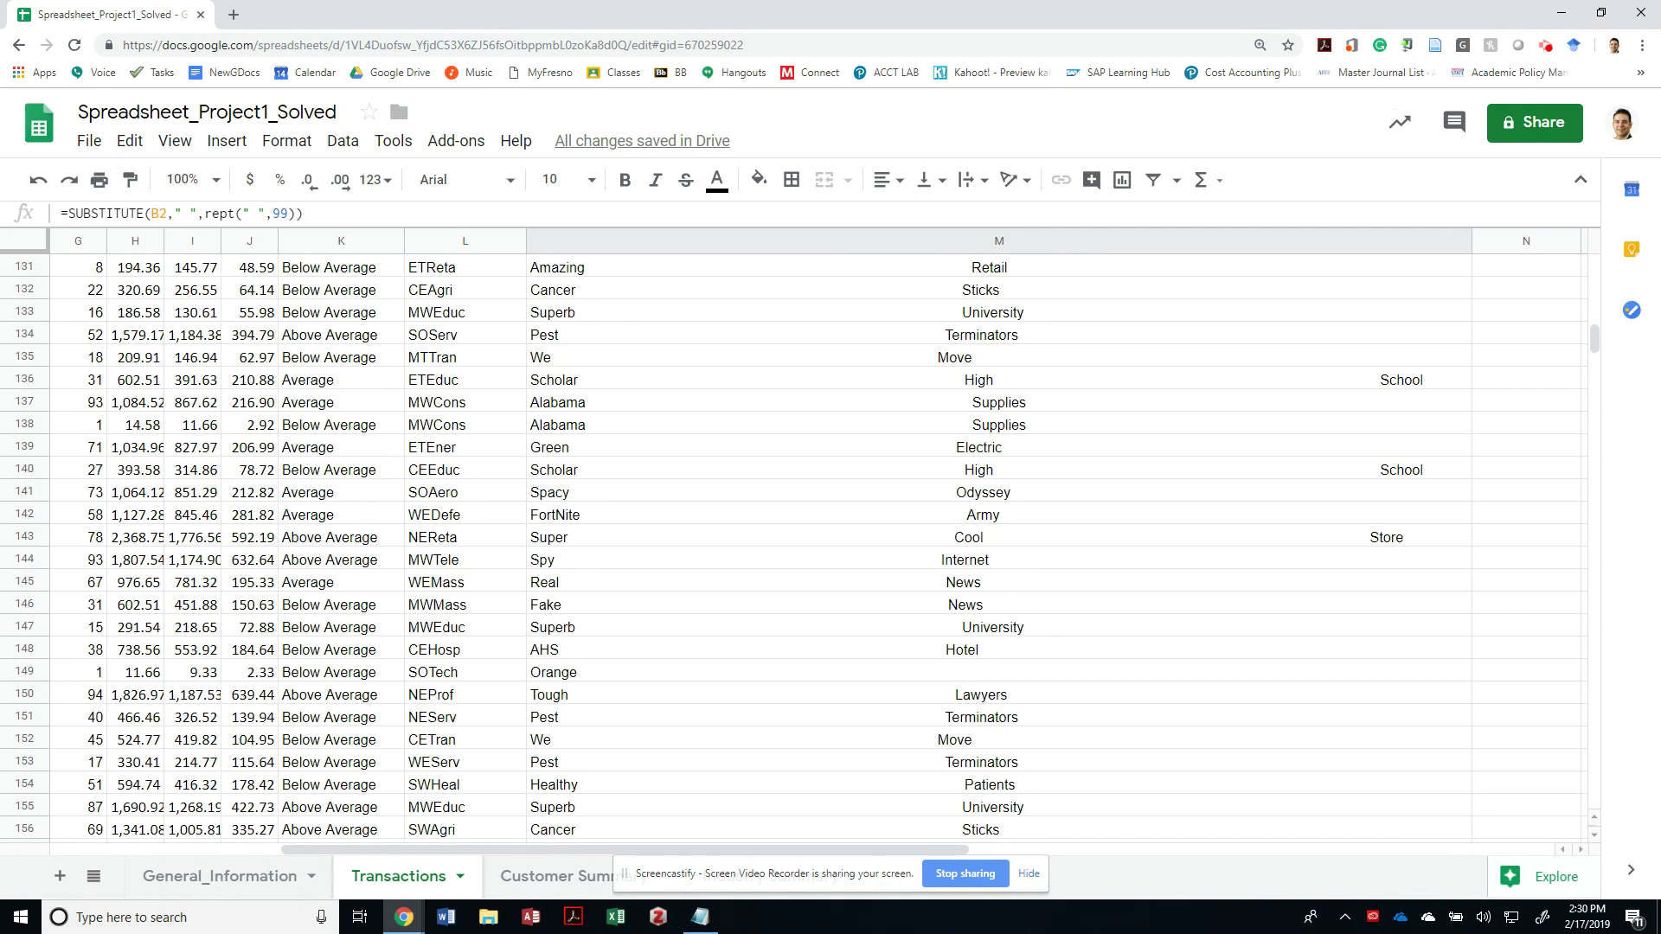
scroll(721, 550, "down", 20)
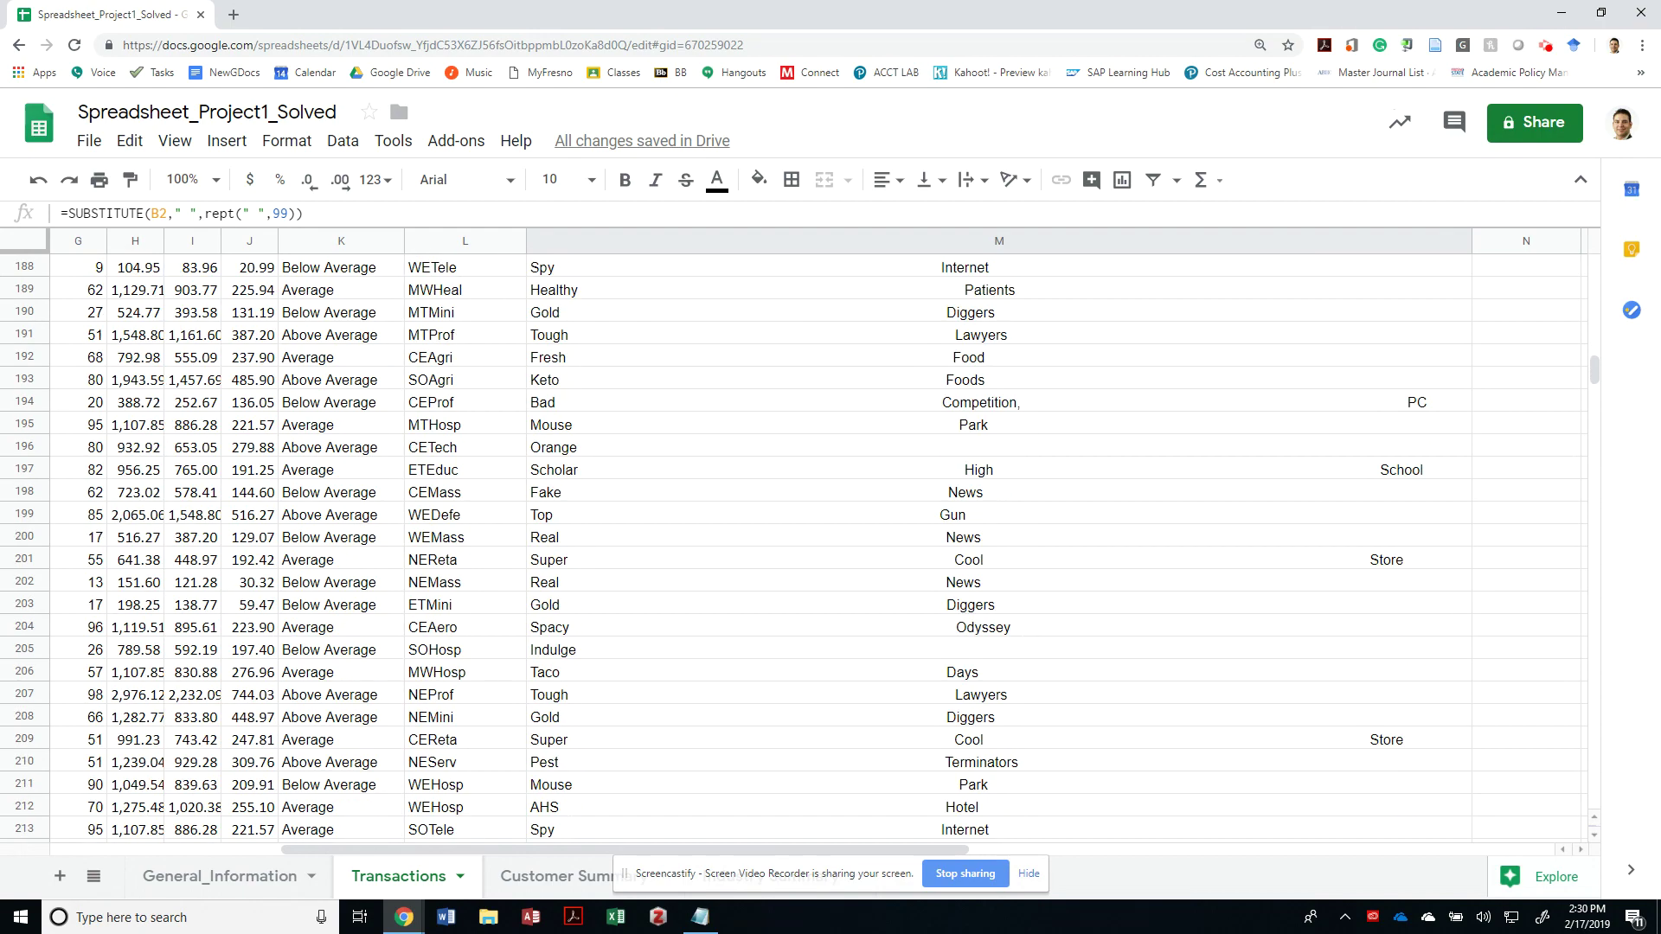
scroll(722, 550, "down", 20)
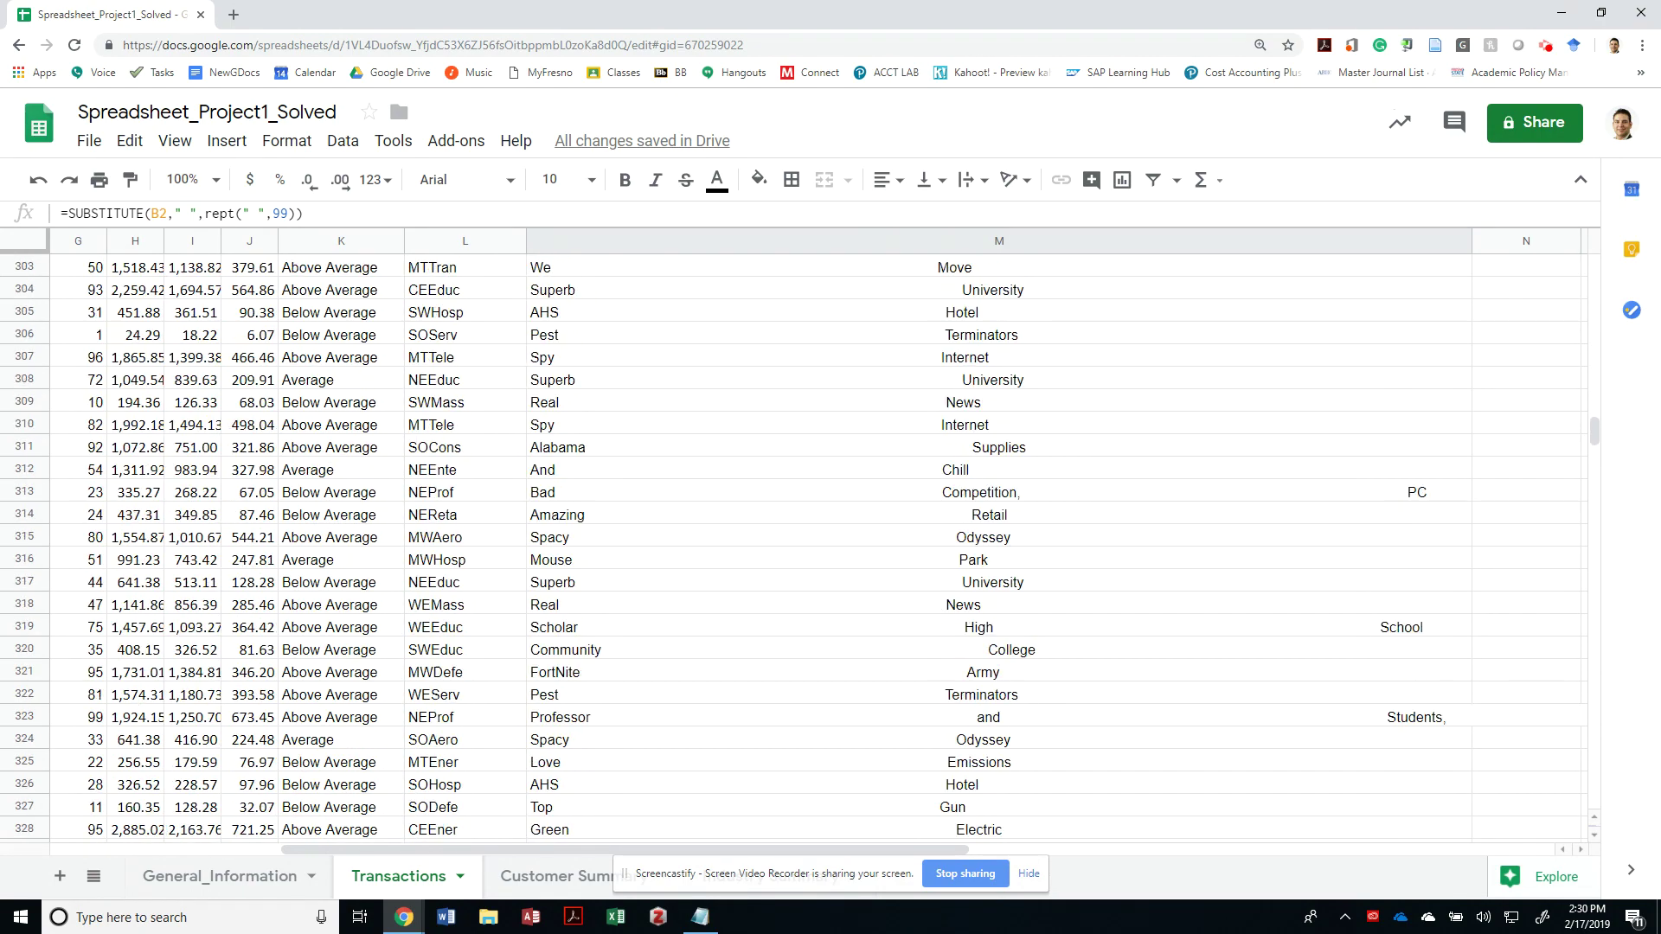
scroll(721, 550, "down", 11)
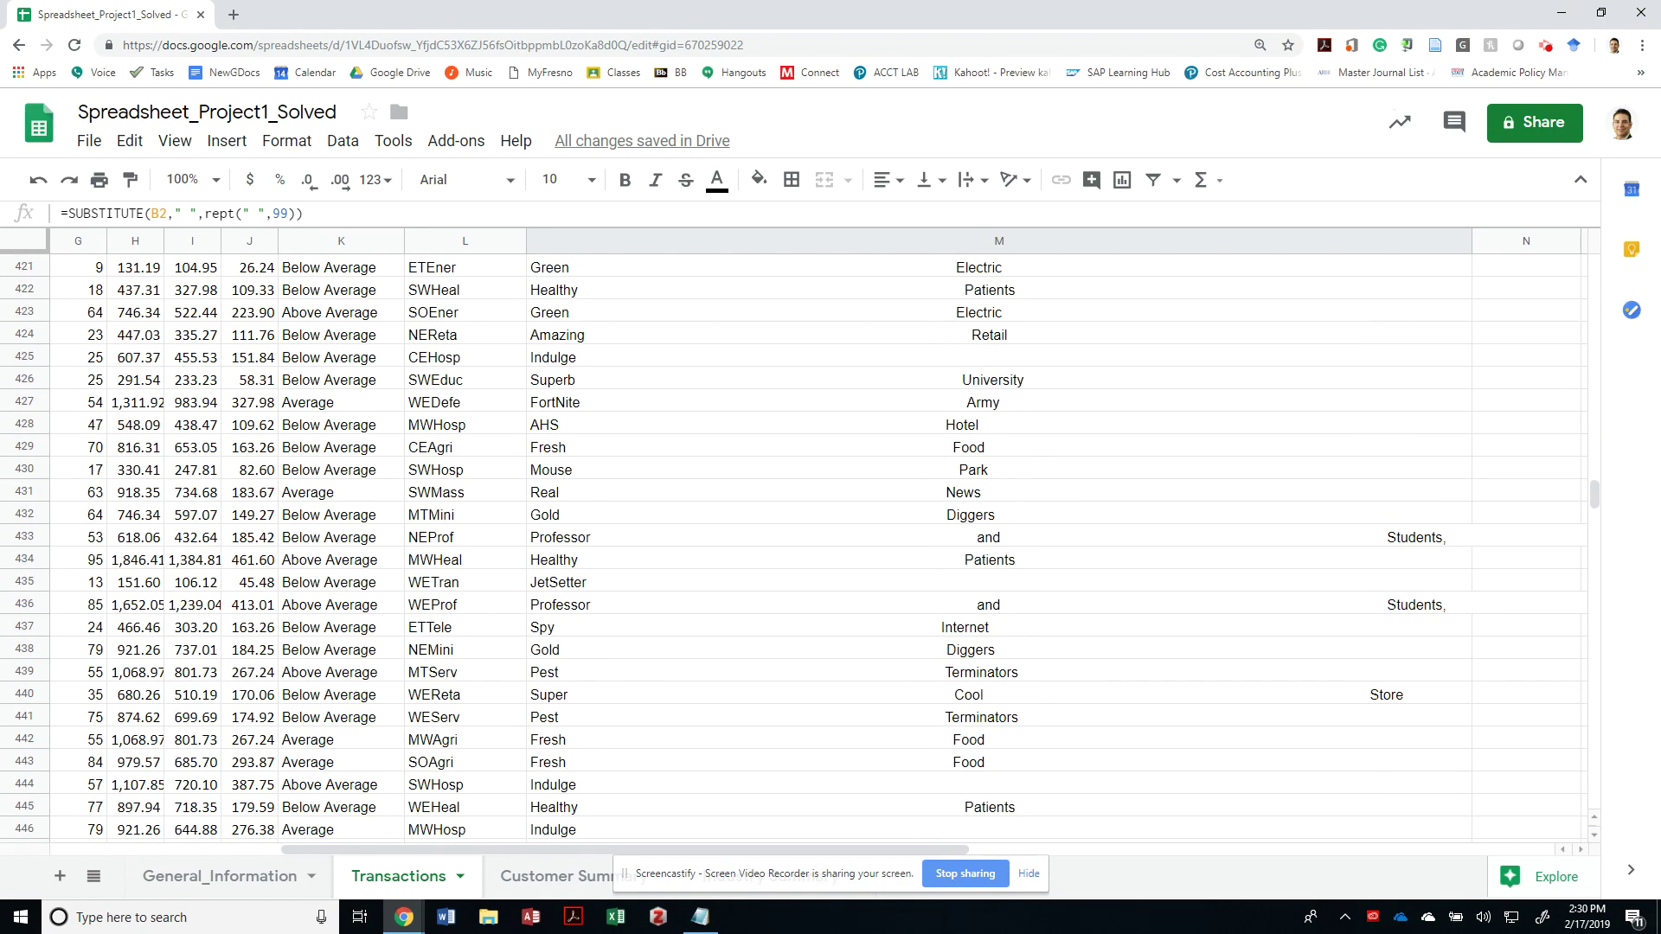
scroll(721, 550, "right", 6)
scroll(721, 550, "down", 5)
scroll(721, 550, "left", 6)
scroll(721, 550, "up", 15)
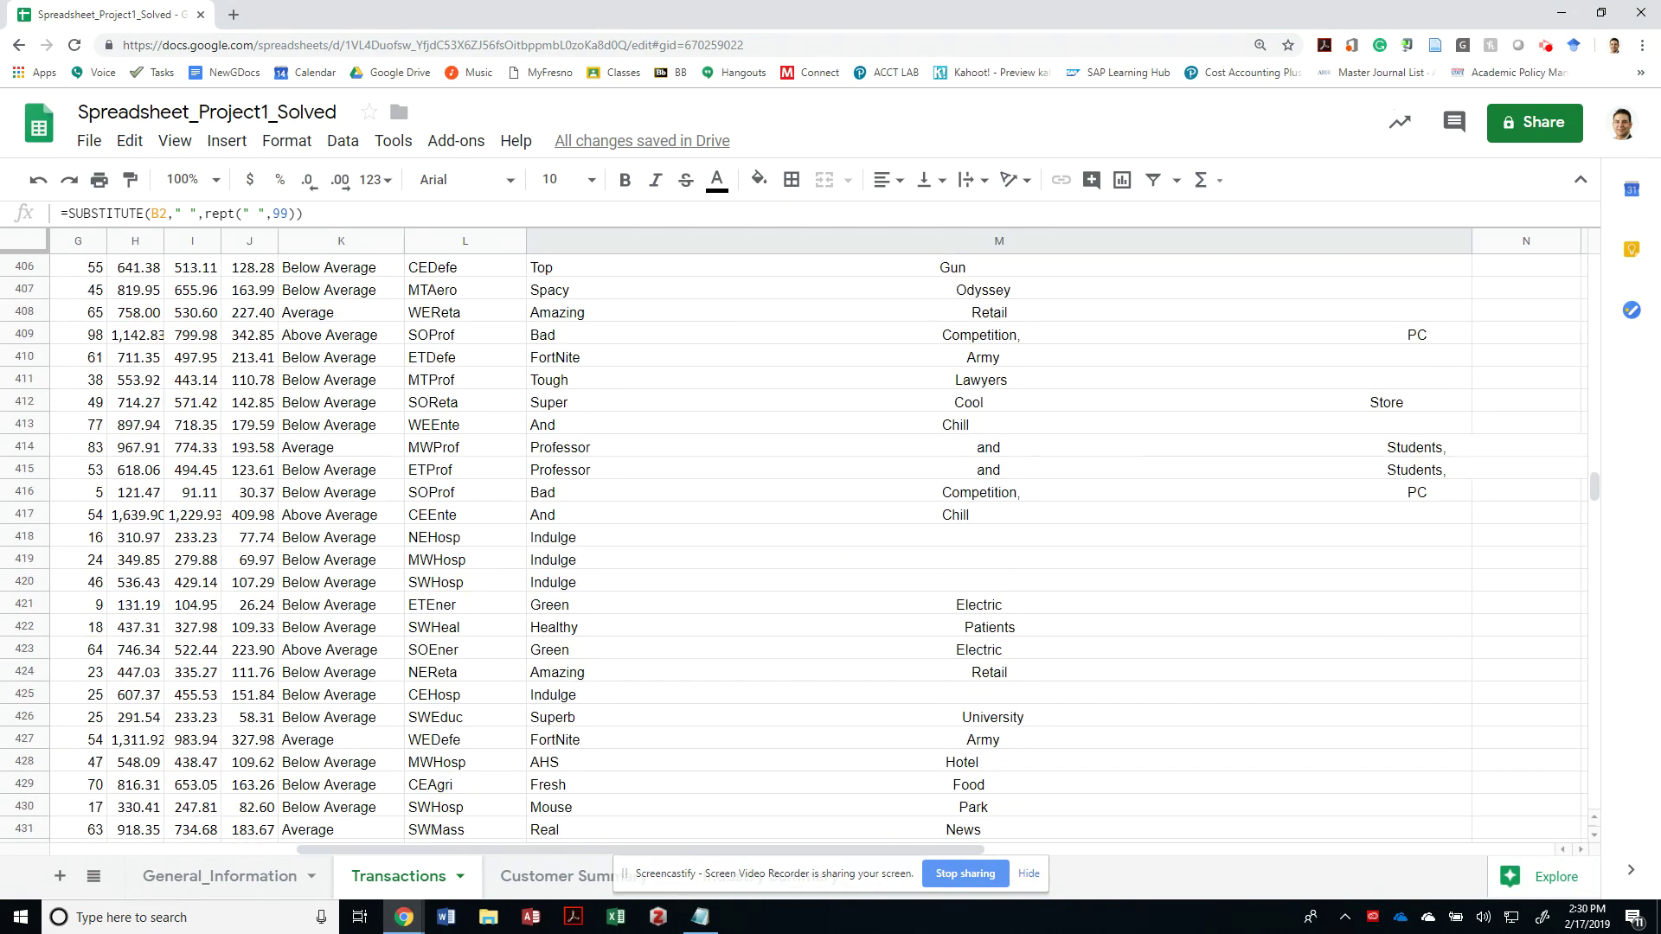
scroll(1234, 797, "up", 6)
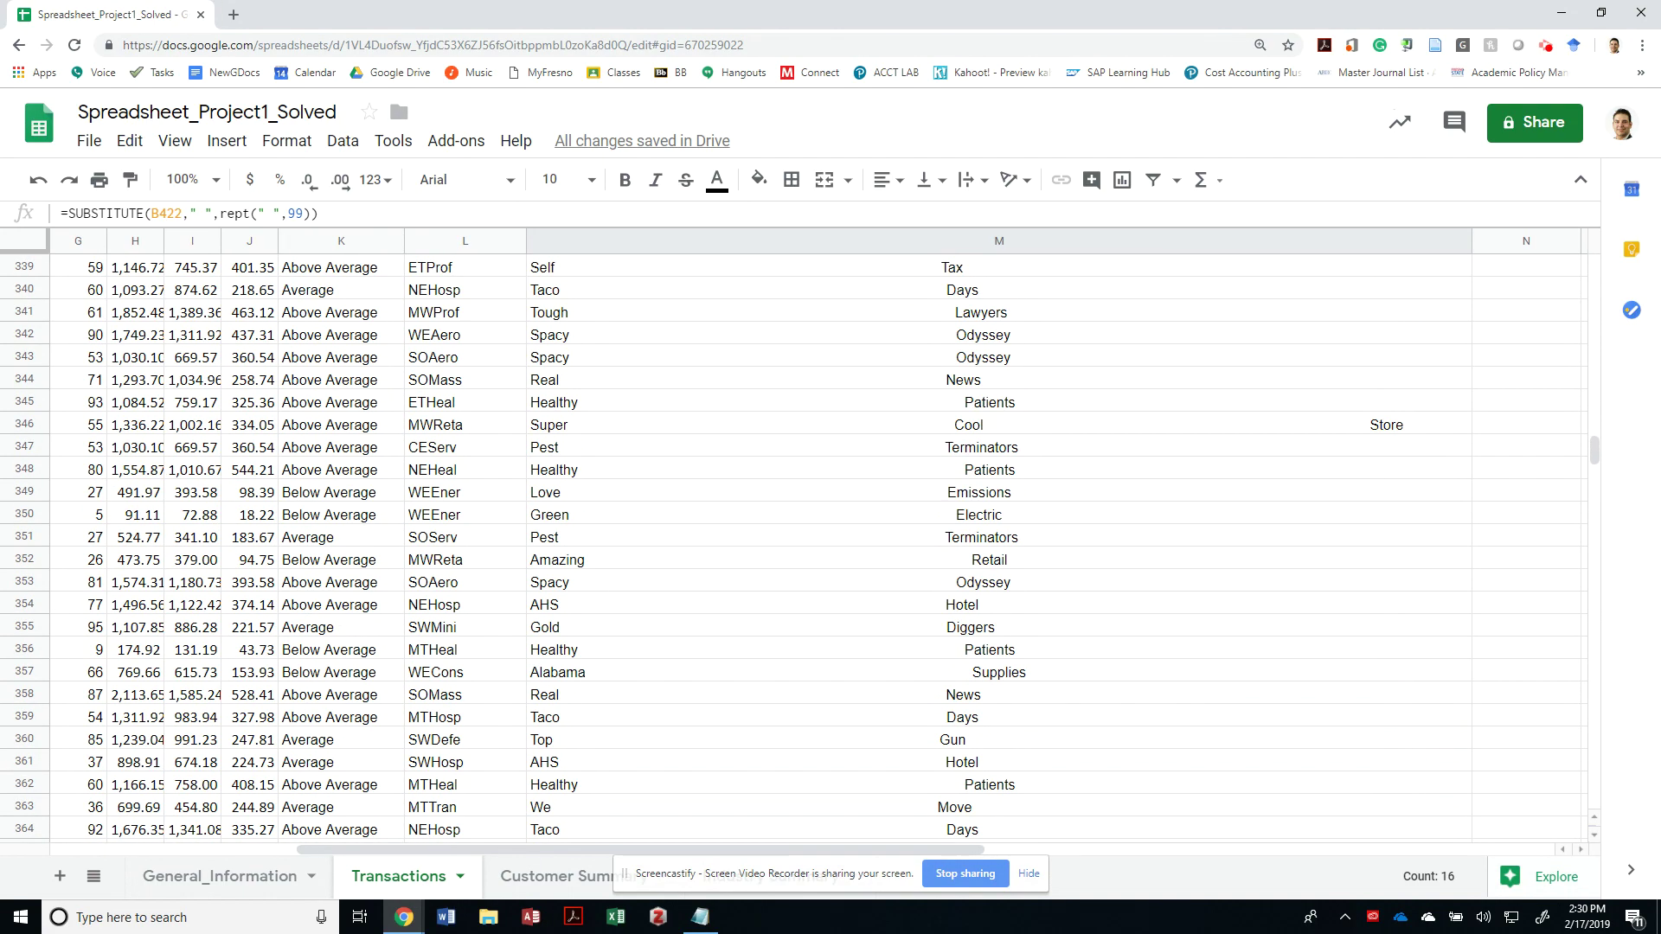
Step: Compare where the second word begins in the spaced-out customer names across the rows of column M
scroll(813, 544, "up", 8)
scroll(813, 544, "down", 7)
scroll(813, 545, "up", 20)
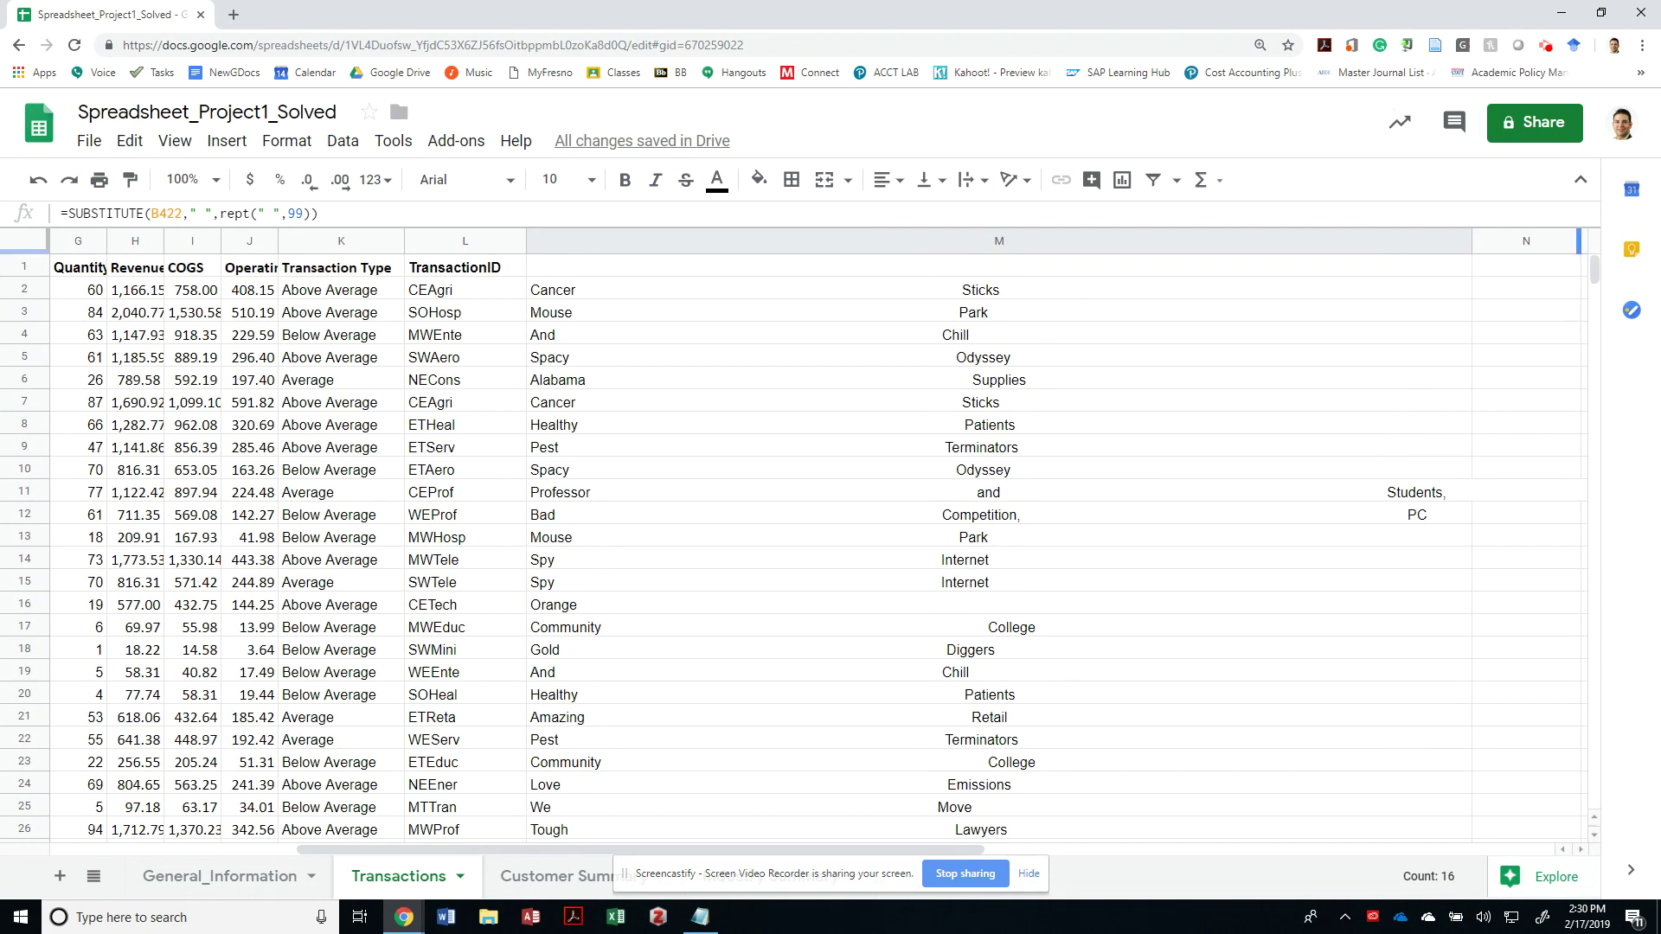
key("ctrl+Up")
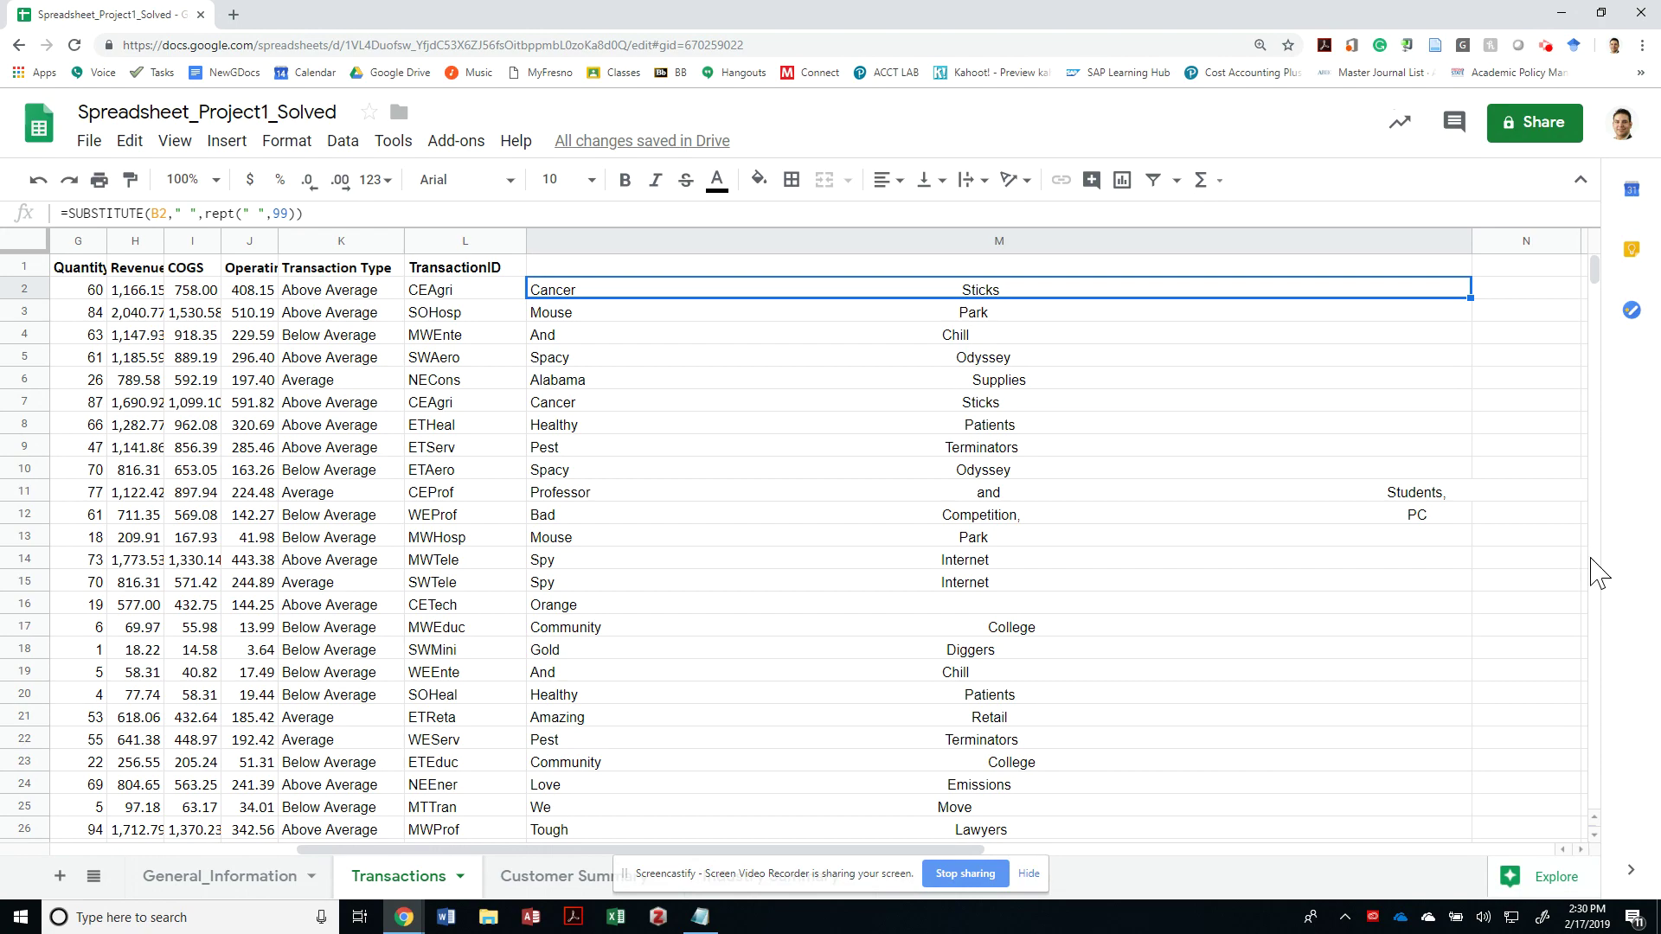
scroll(822, 545, "down", 20)
scroll(822, 544, "down", 20)
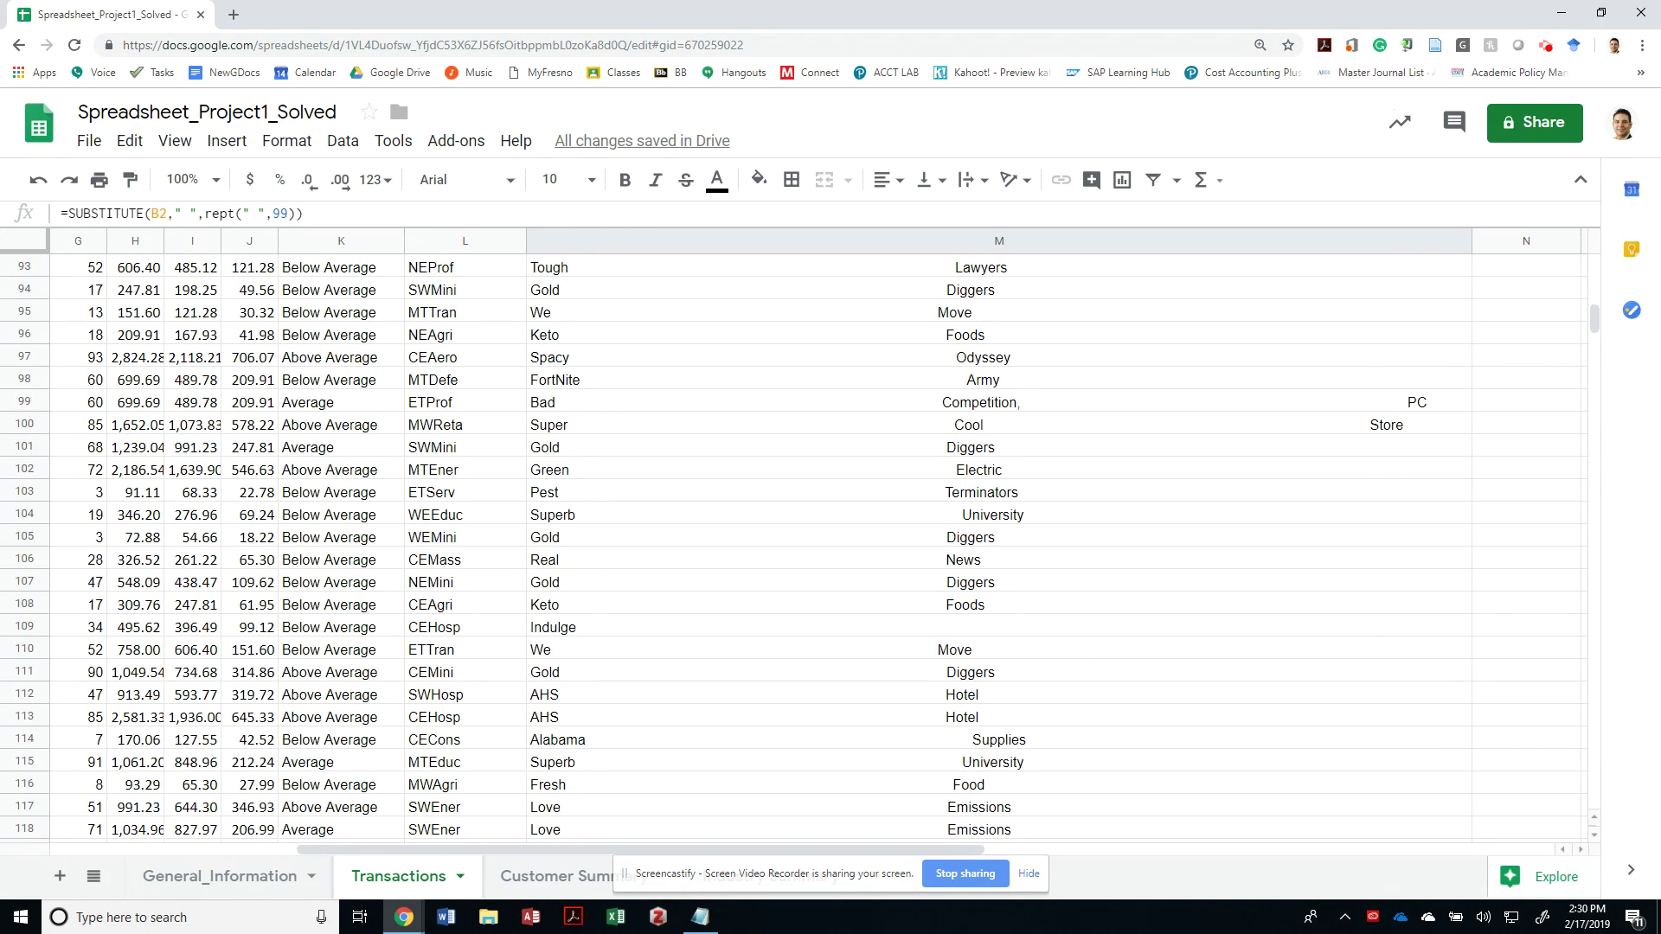
scroll(821, 545, "down", 2)
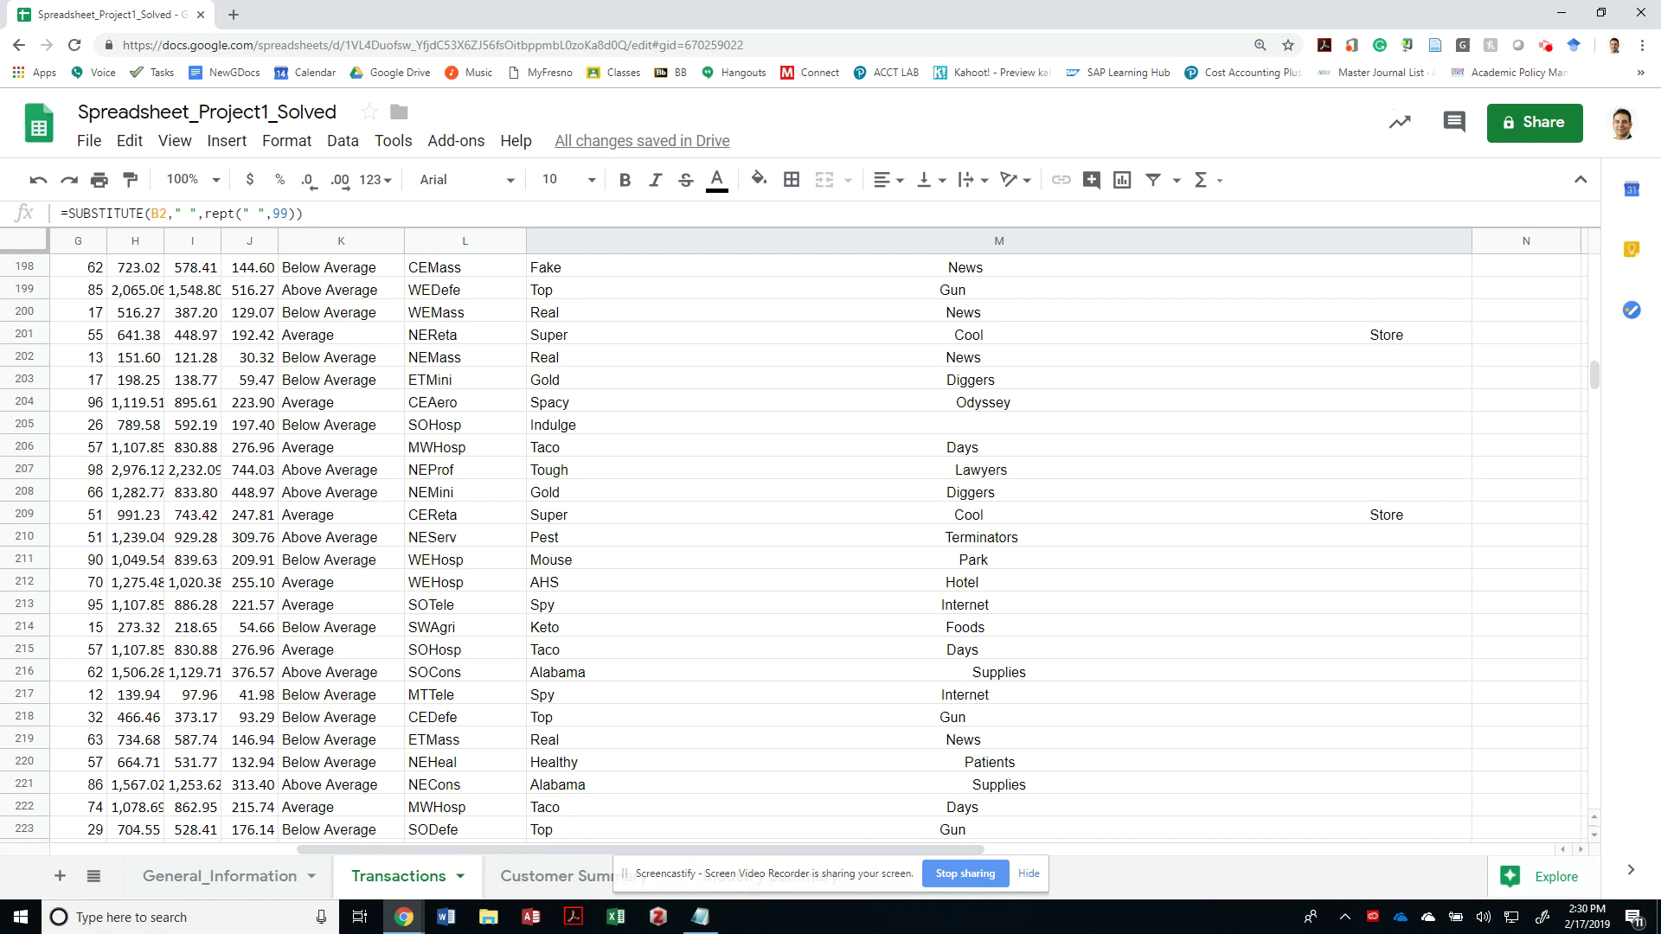
scroll(822, 545, "up", 20)
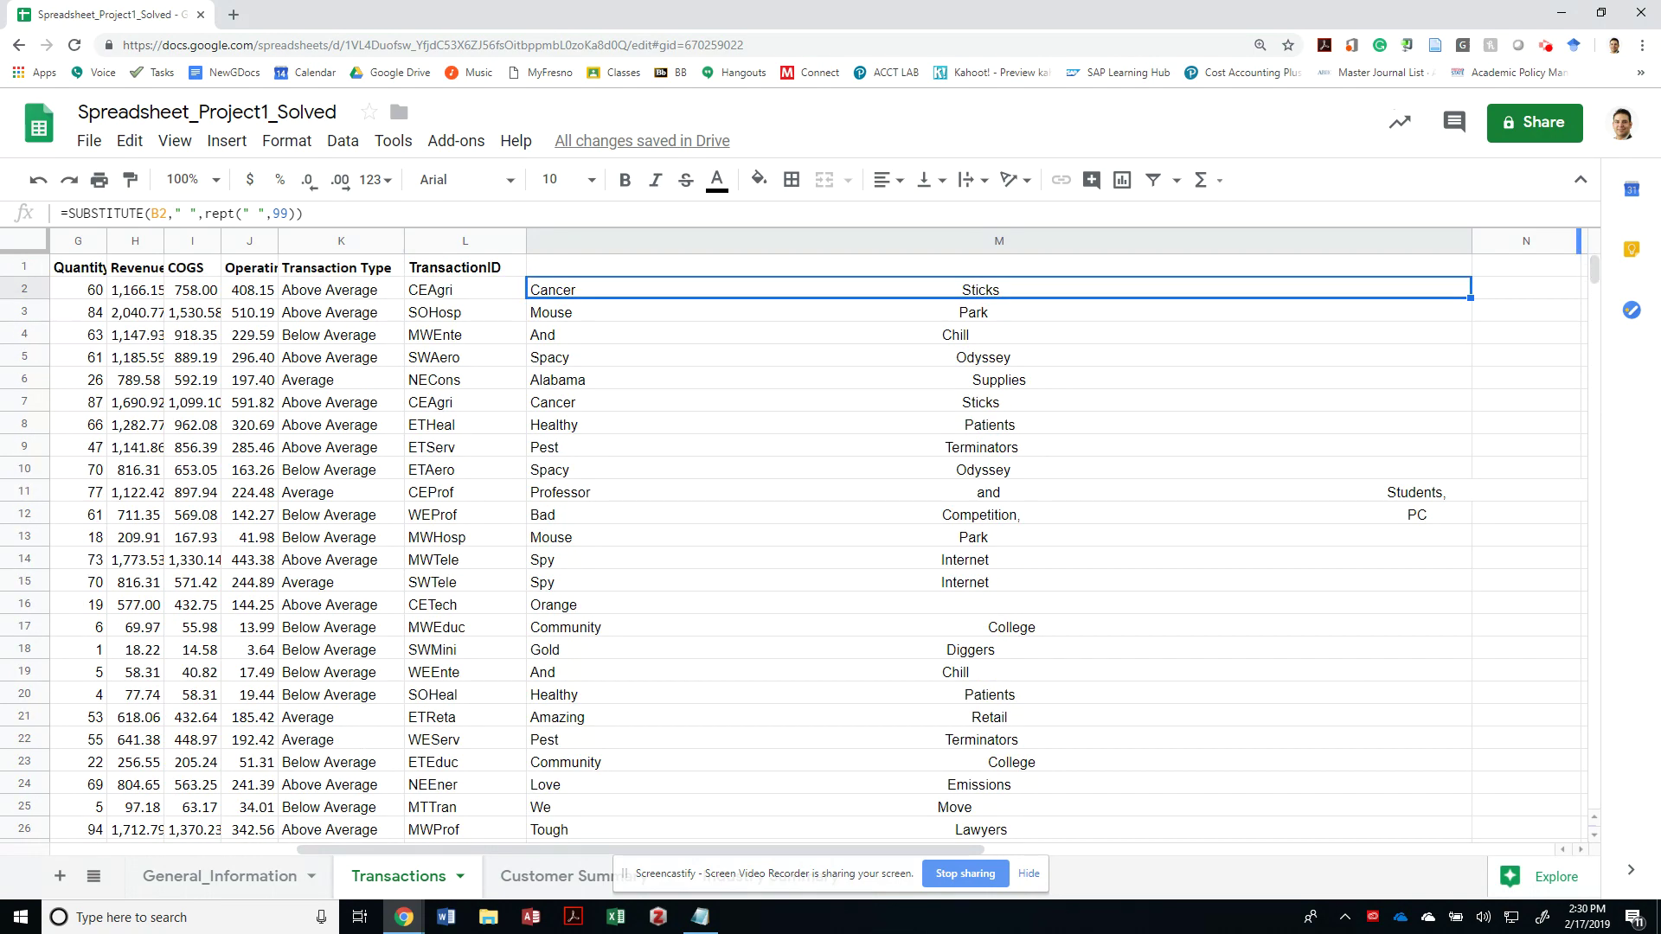
Step: Wrap the M2 formula in MID, starting at 100 with length 99, giving =mid(SUBSTITUTE(B2," ",rept(" ",99)),100,99)
double_click(534, 286)
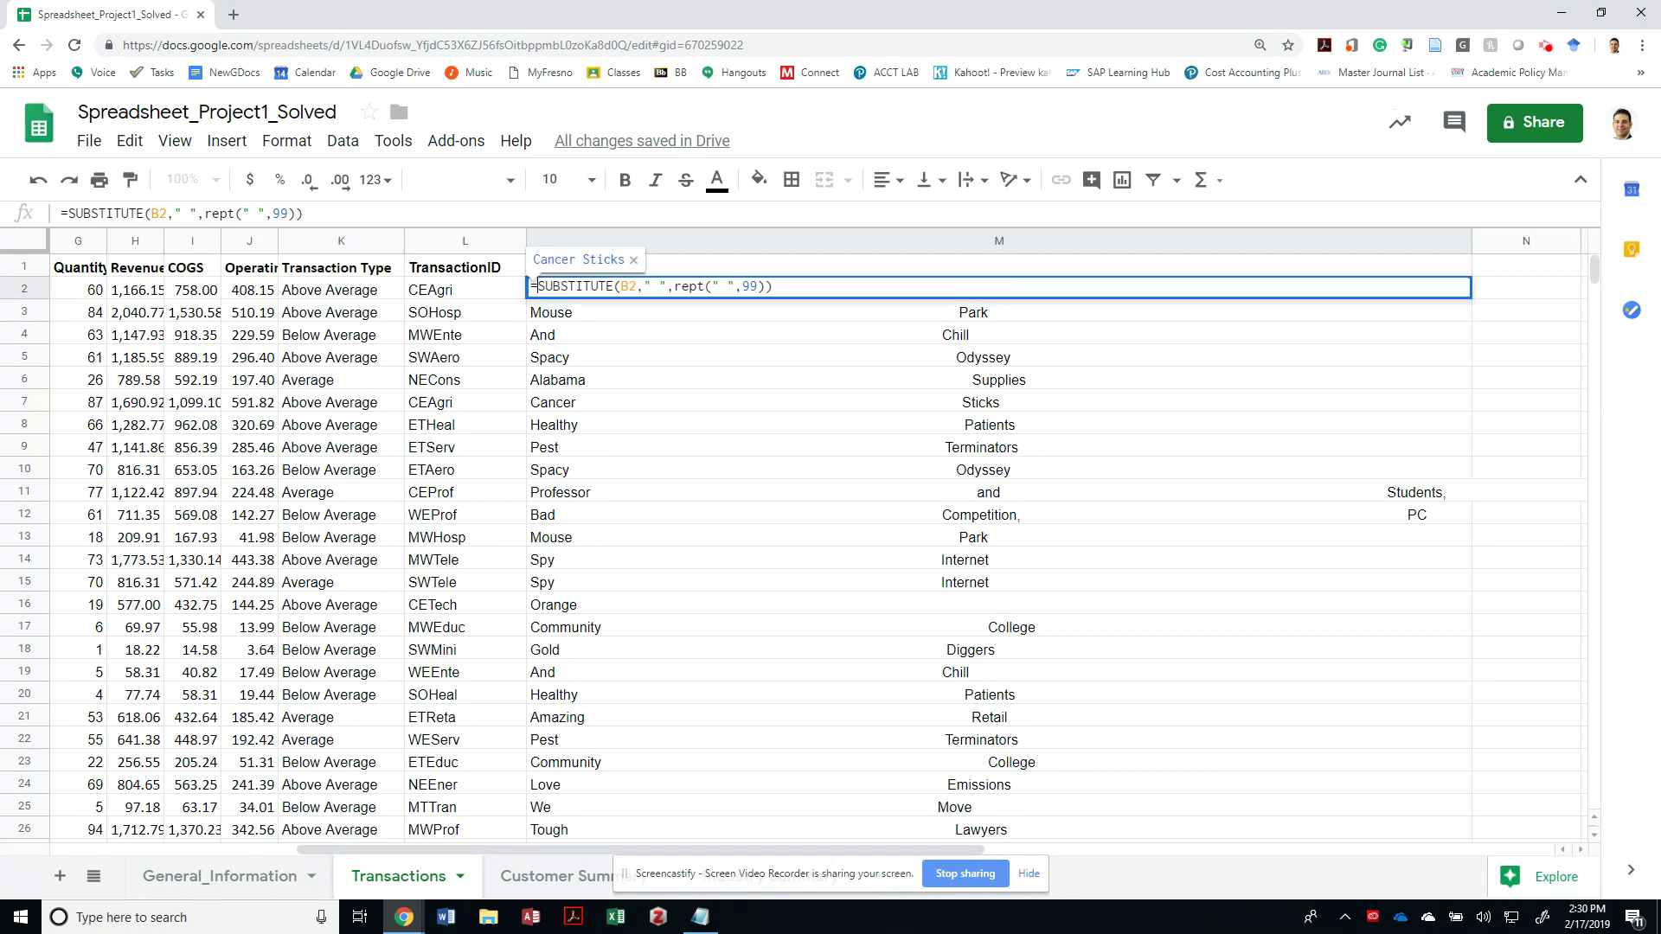
type("mid(")
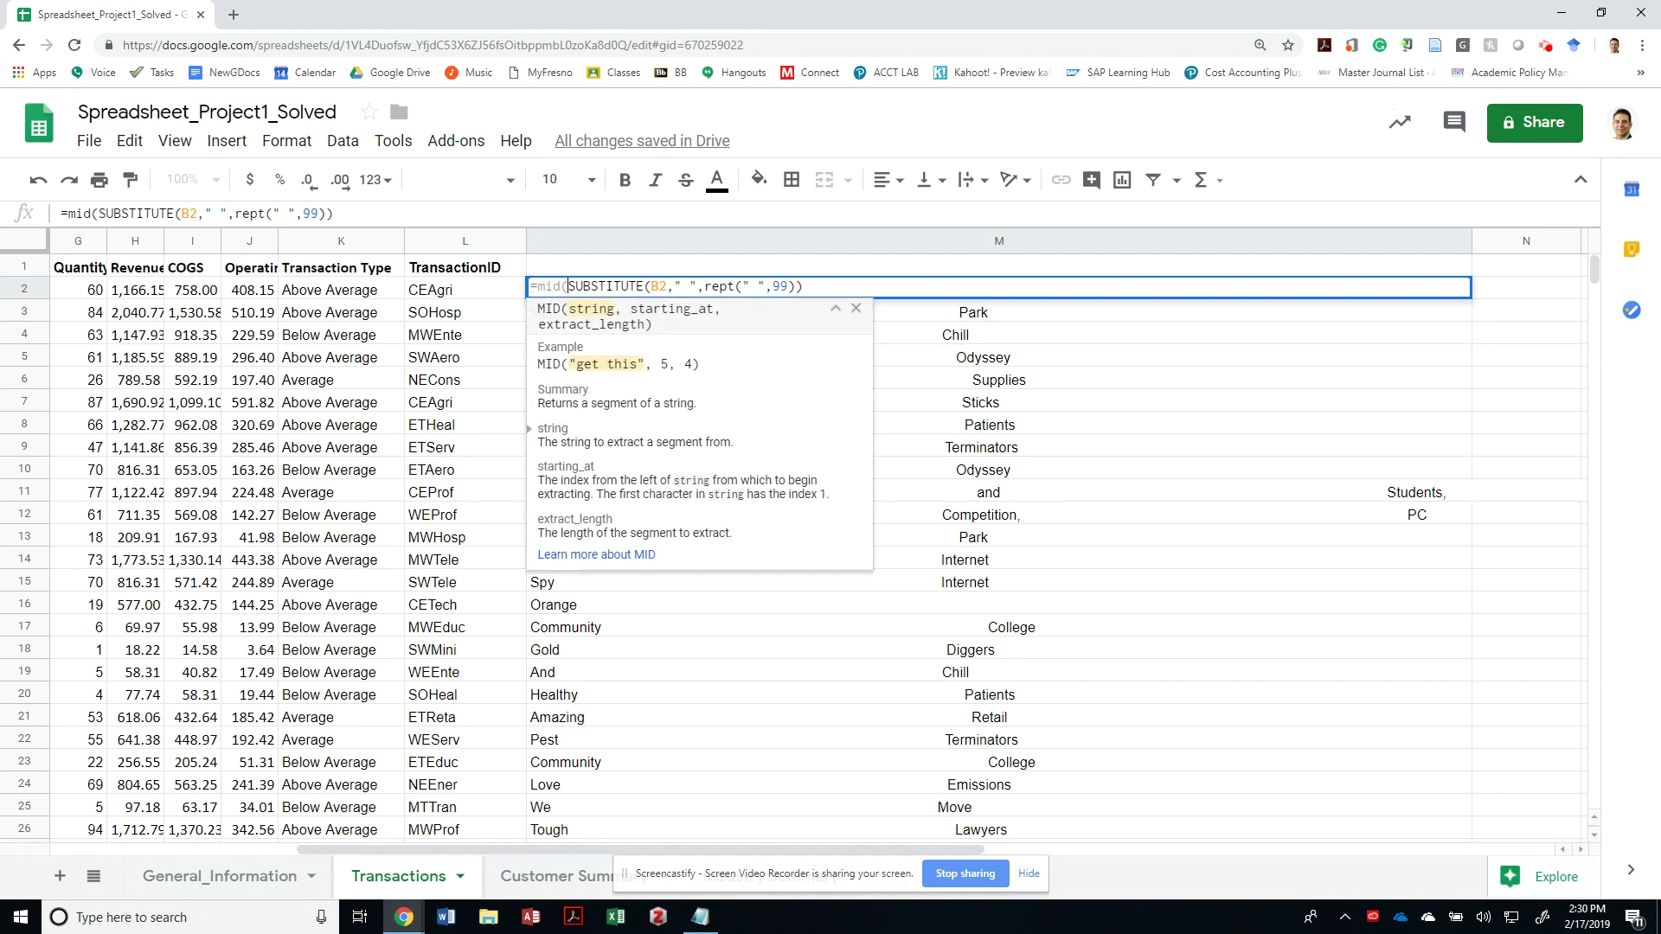
key("End")
type(",")
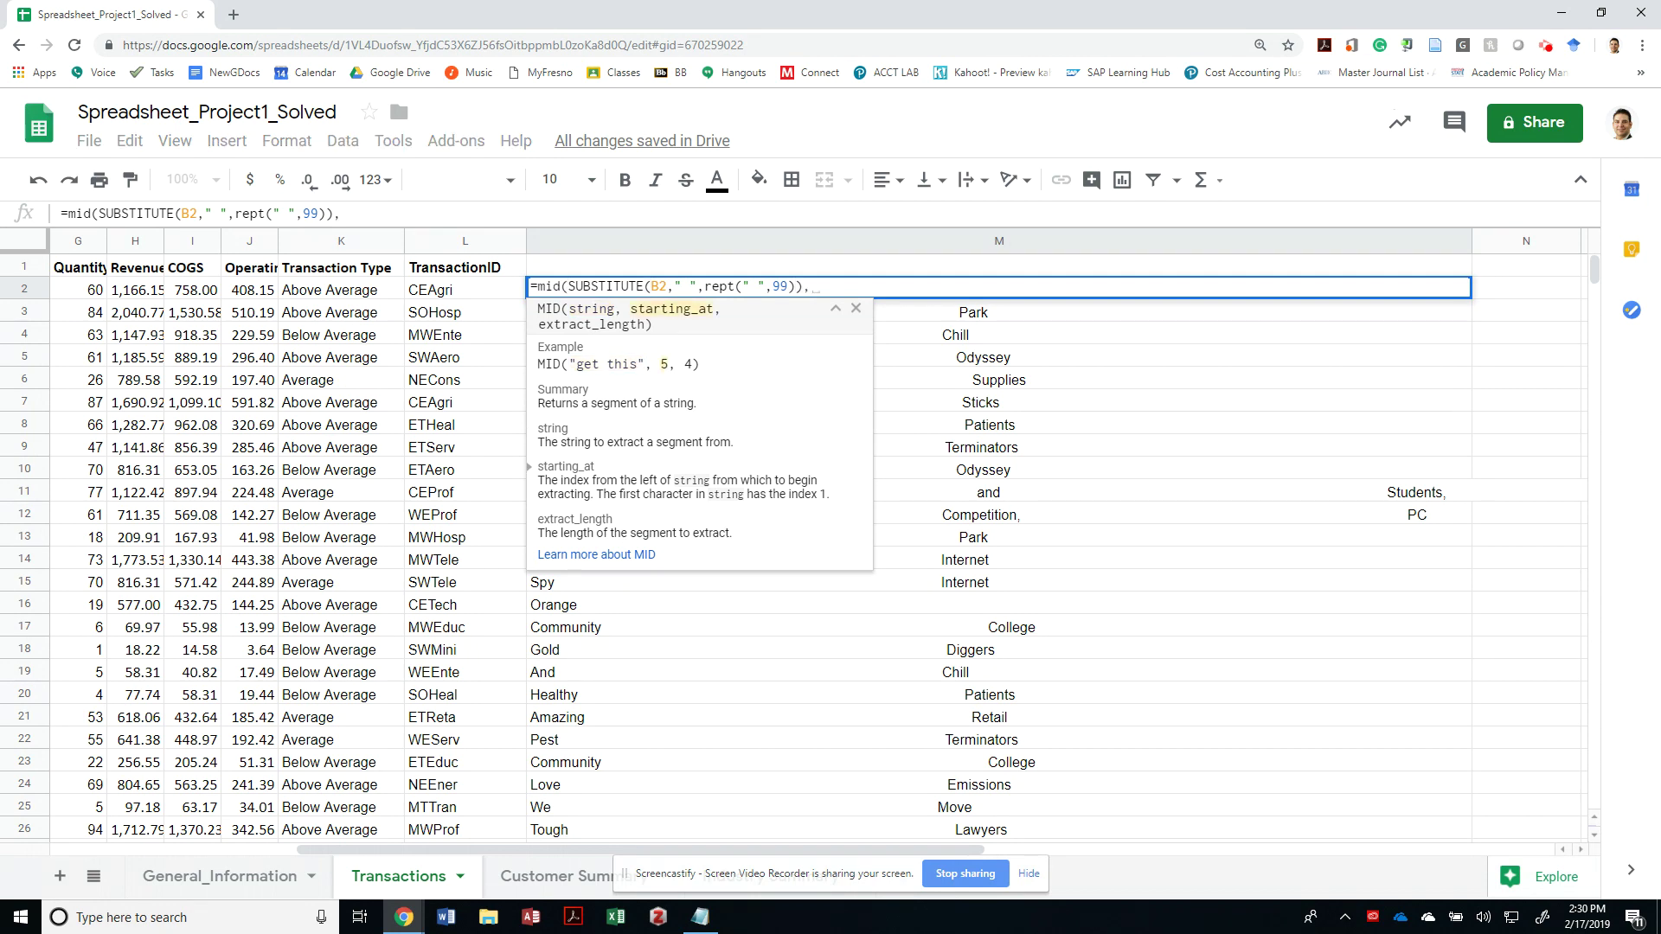
type("100")
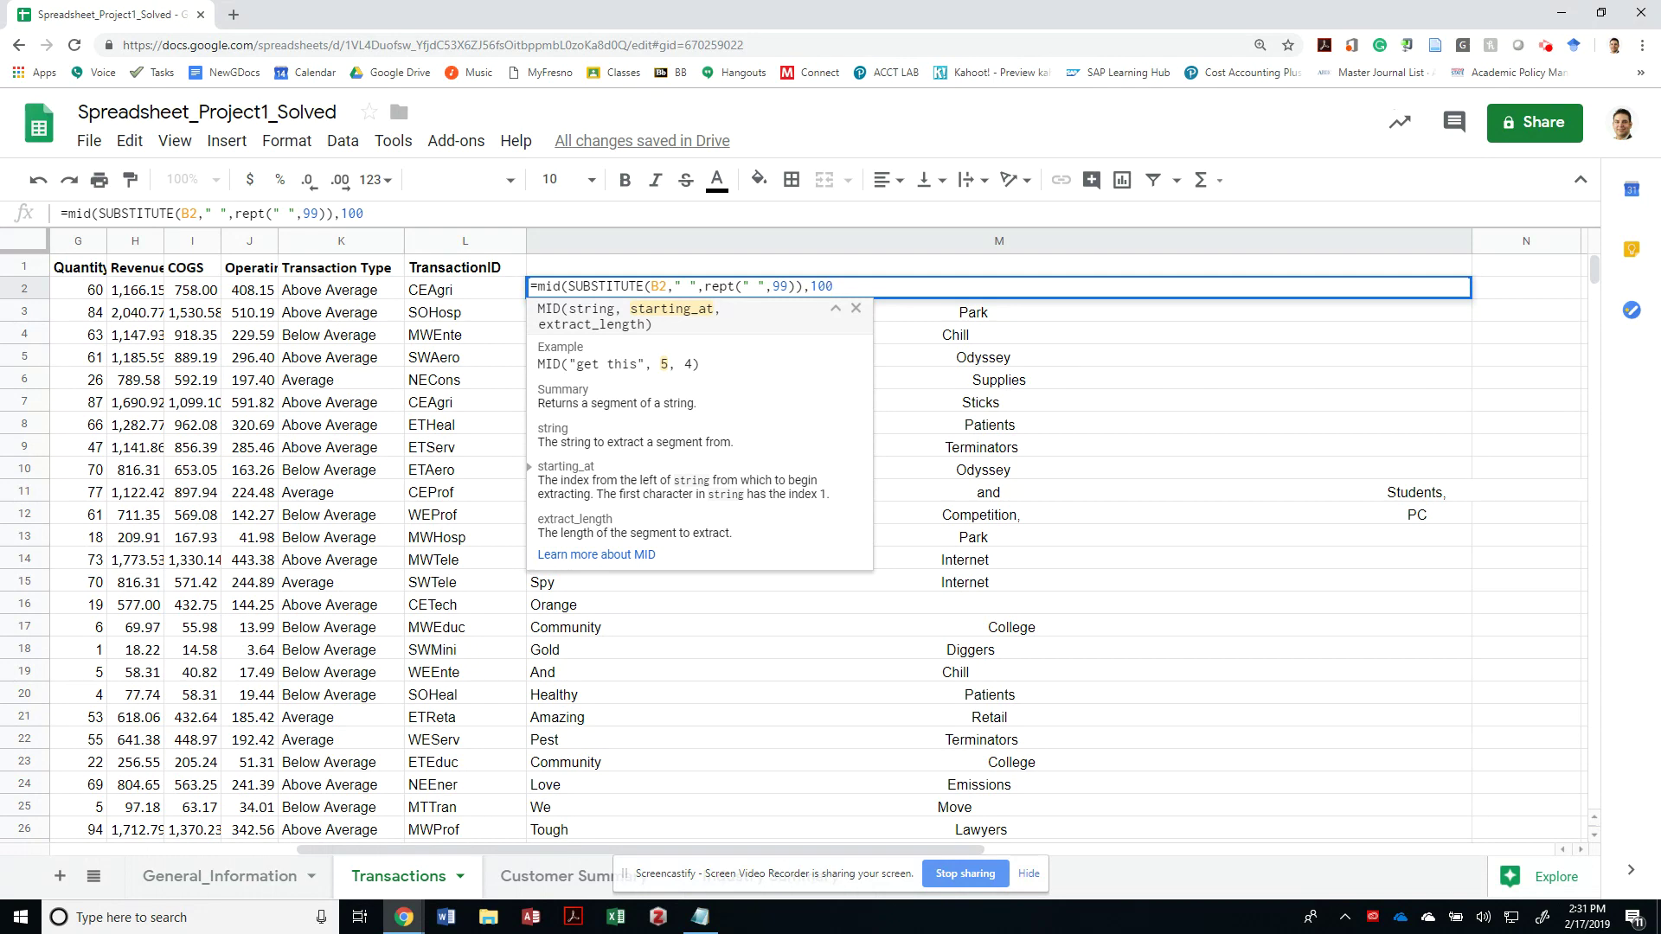
type(",")
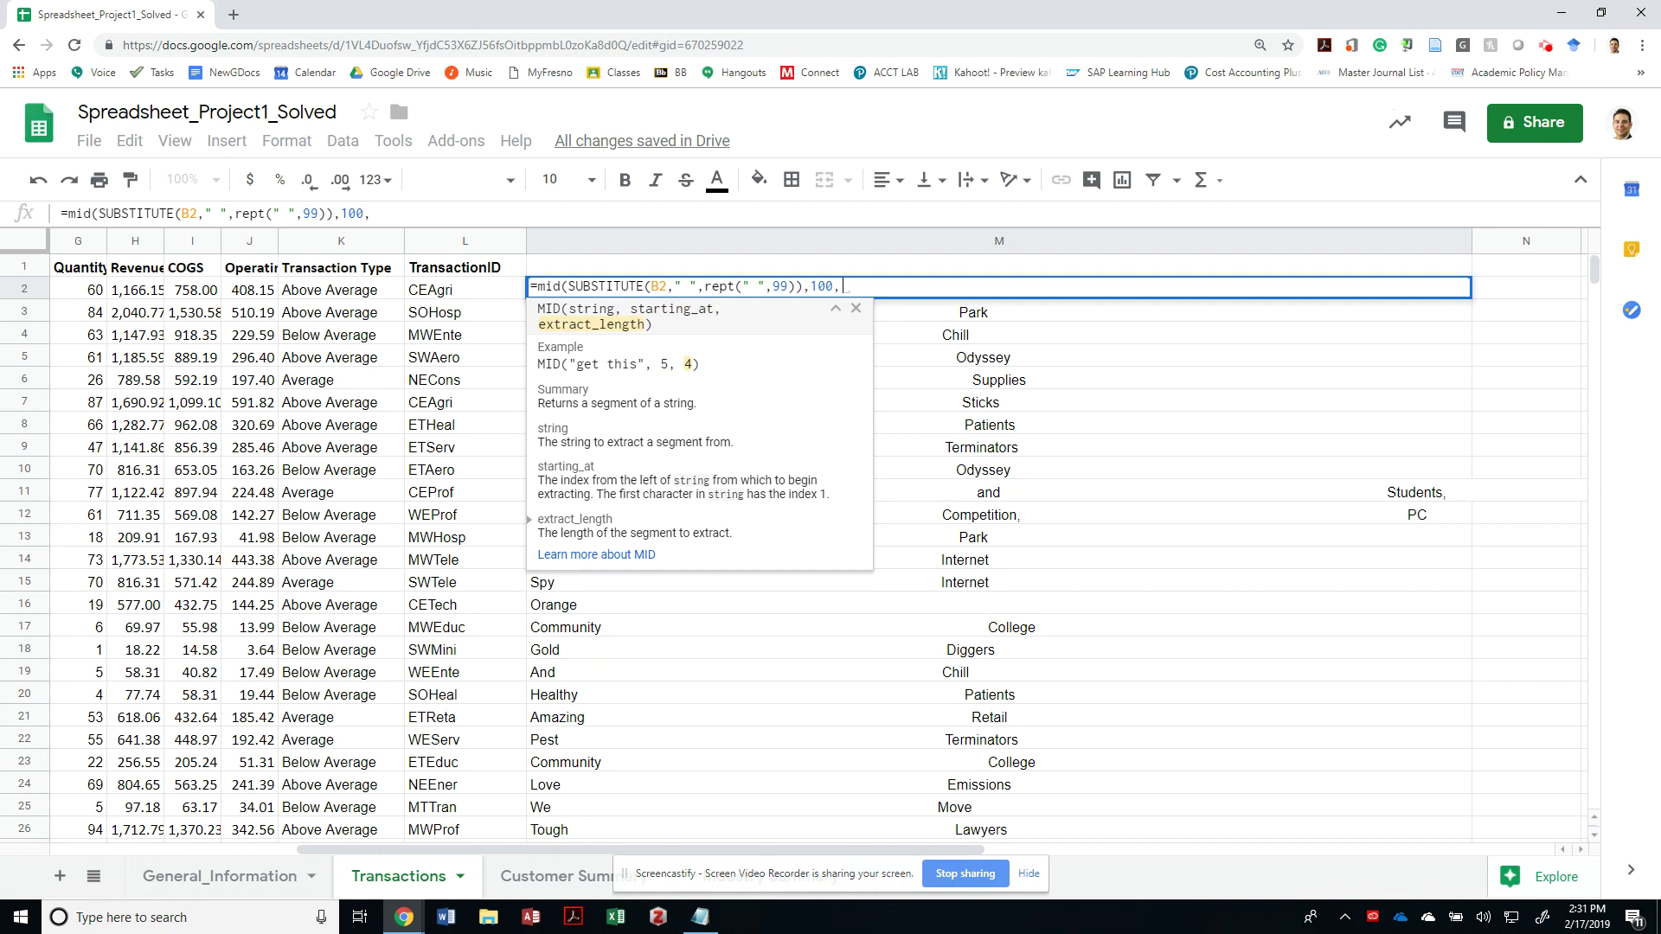
type("99")
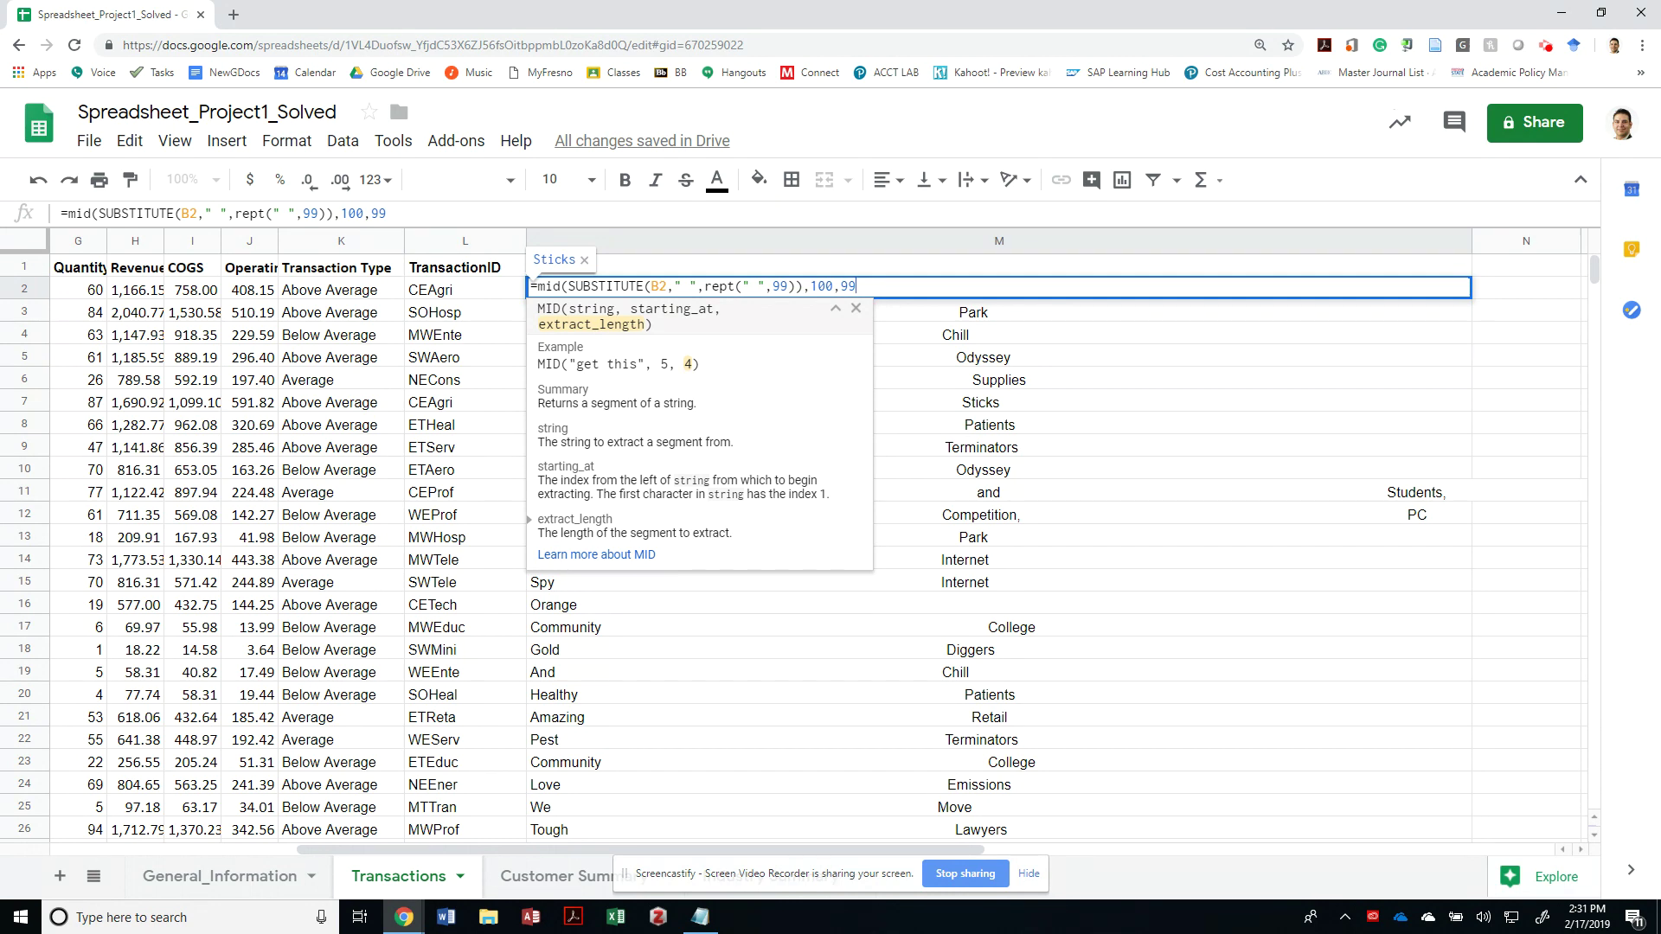
type(")")
key("Return")
Step: Copy the M2 MID formula down column M to row 1000 and check the extracted second words
key("Up")
key("ctrl+shift+Down")
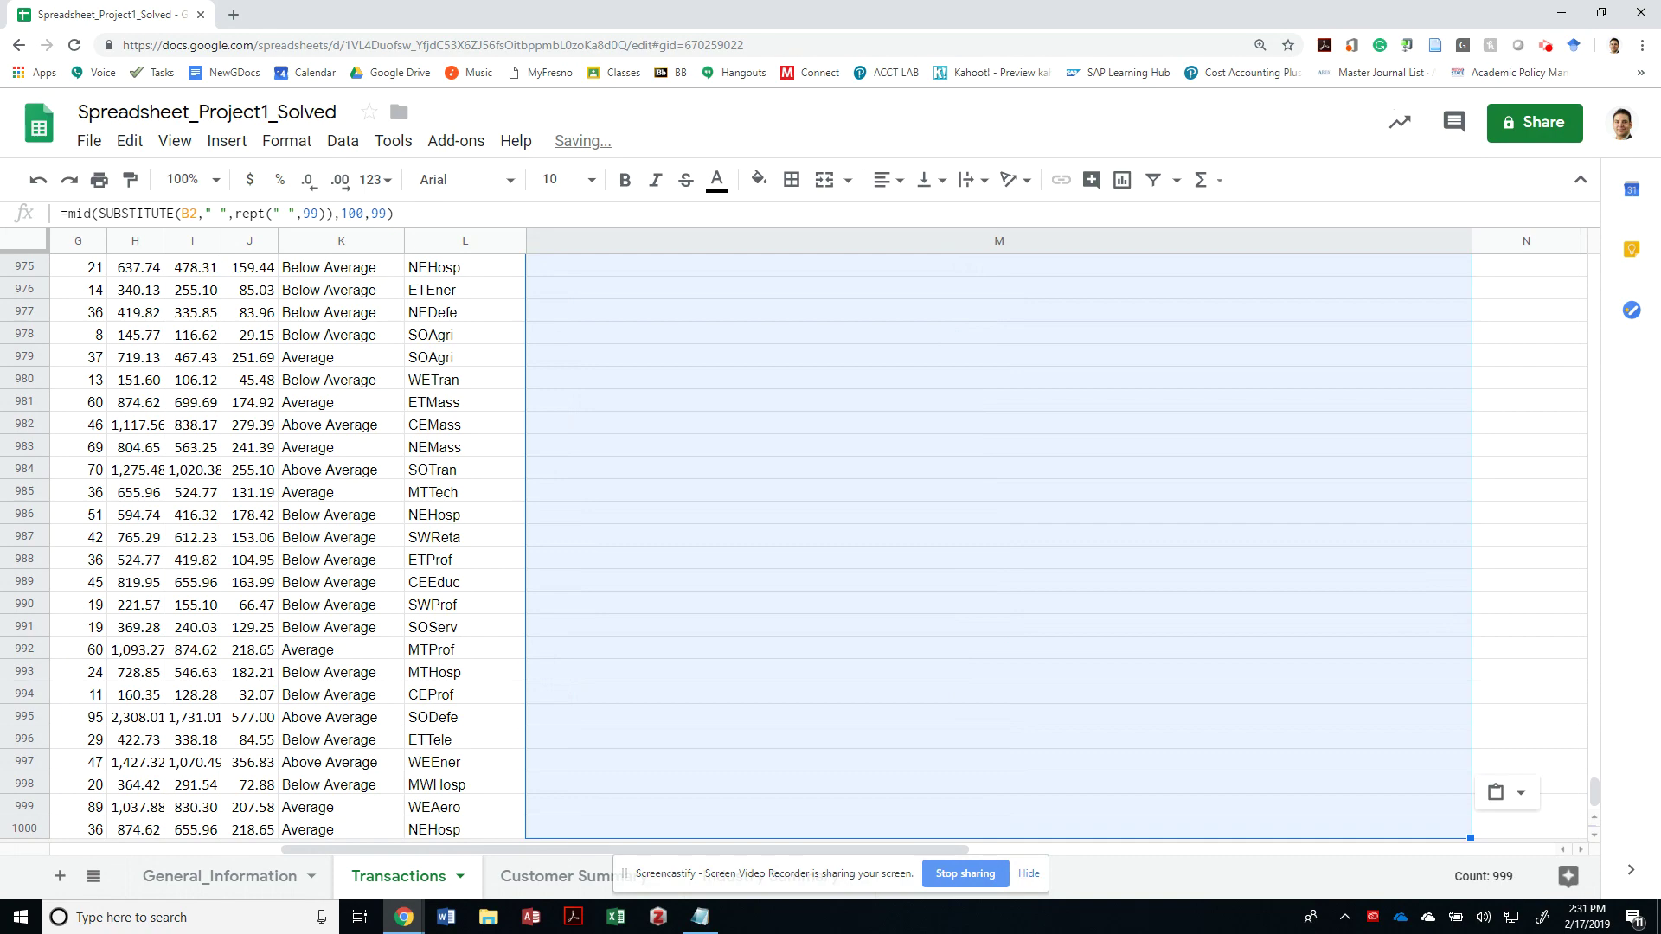
key("ctrl+Up")
key("Down")
key("Down")
key("Down")
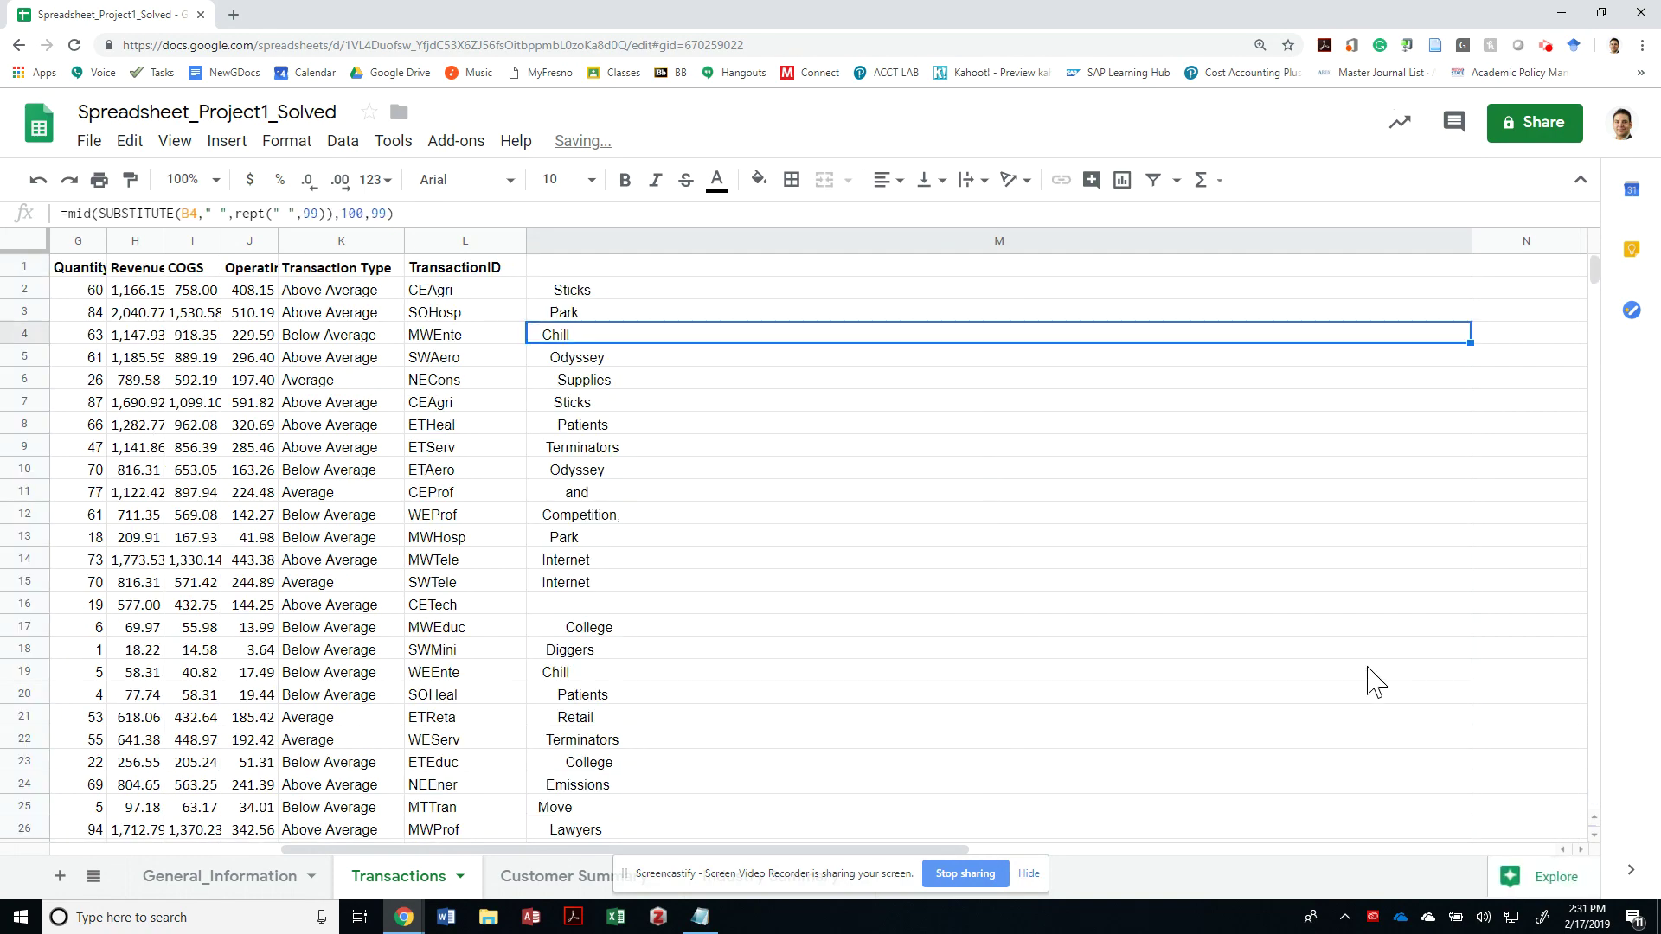
scroll(1371, 679, "down", 12)
scroll(1371, 679, "up", 12)
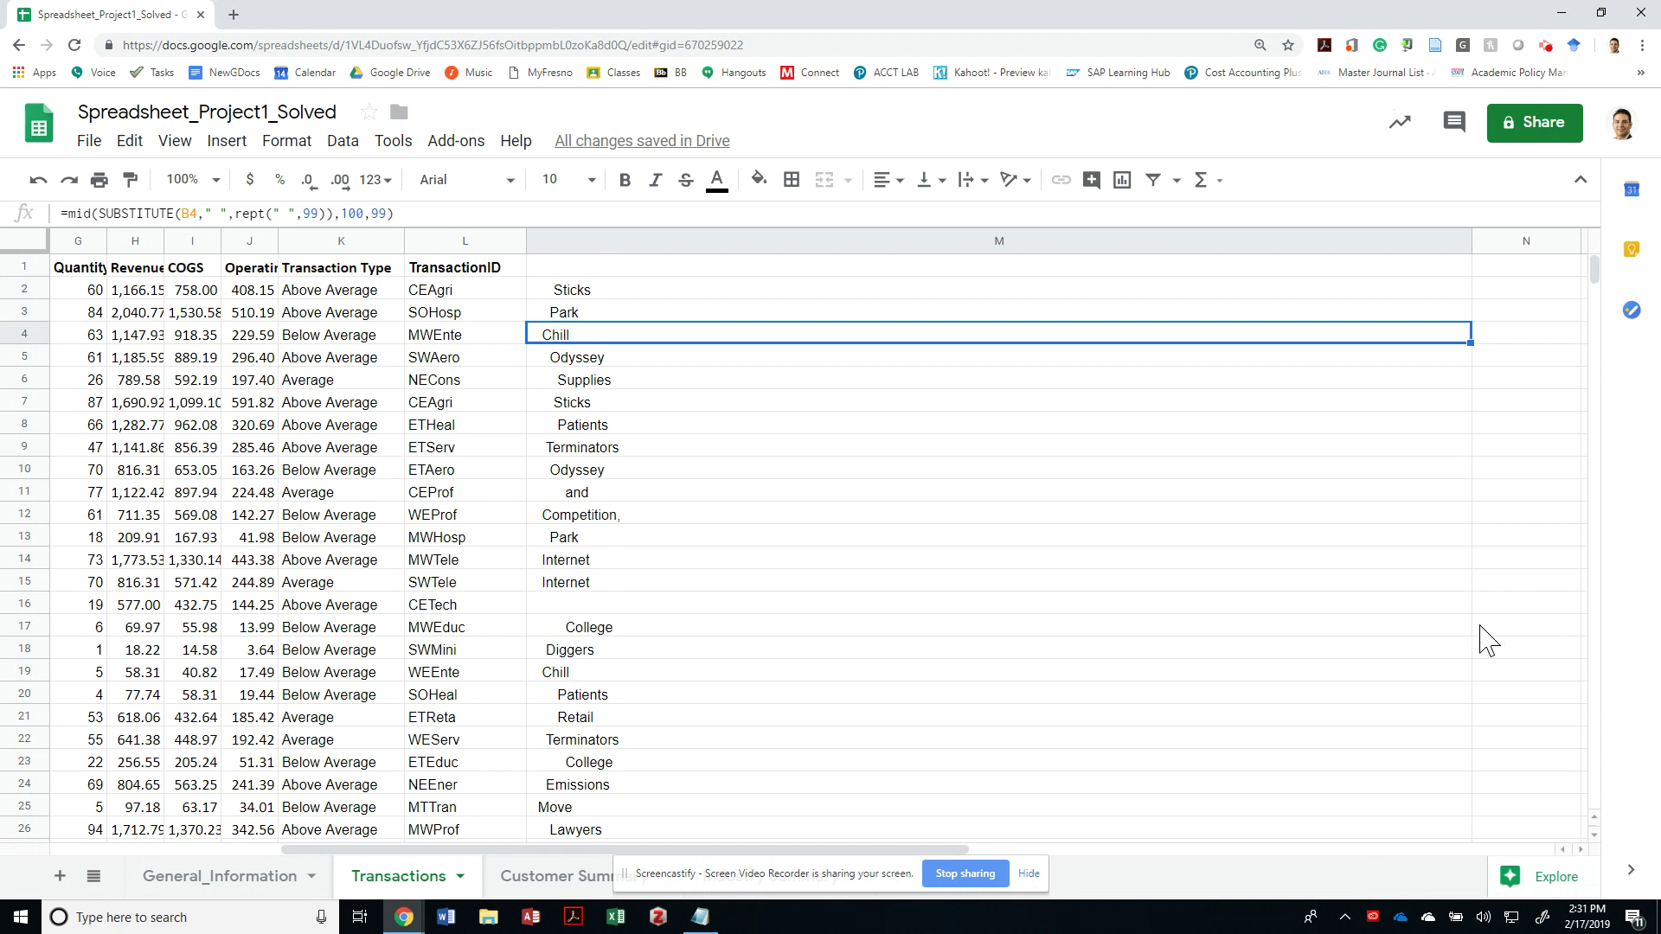
Step: Wrap the M2 formula in TRIM, giving =trim(mid(SUBSTITUTE(B2," ",rept(" ",99)),100,99))
key("Up")
key("Up")
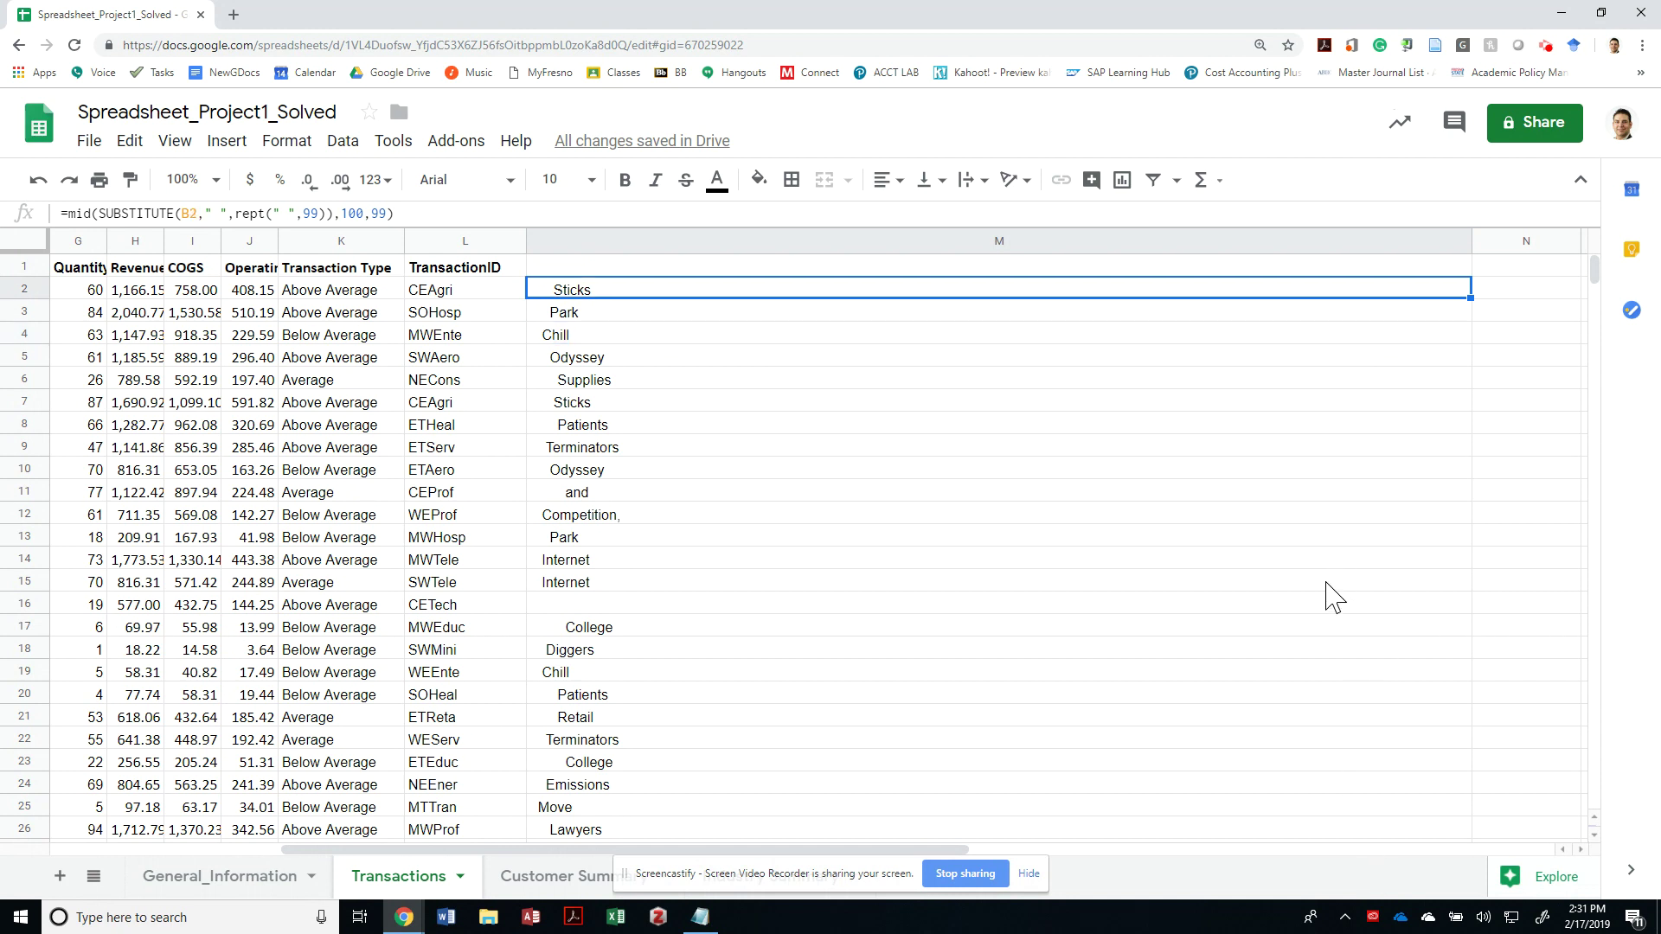
key("F2")
type("trim(")
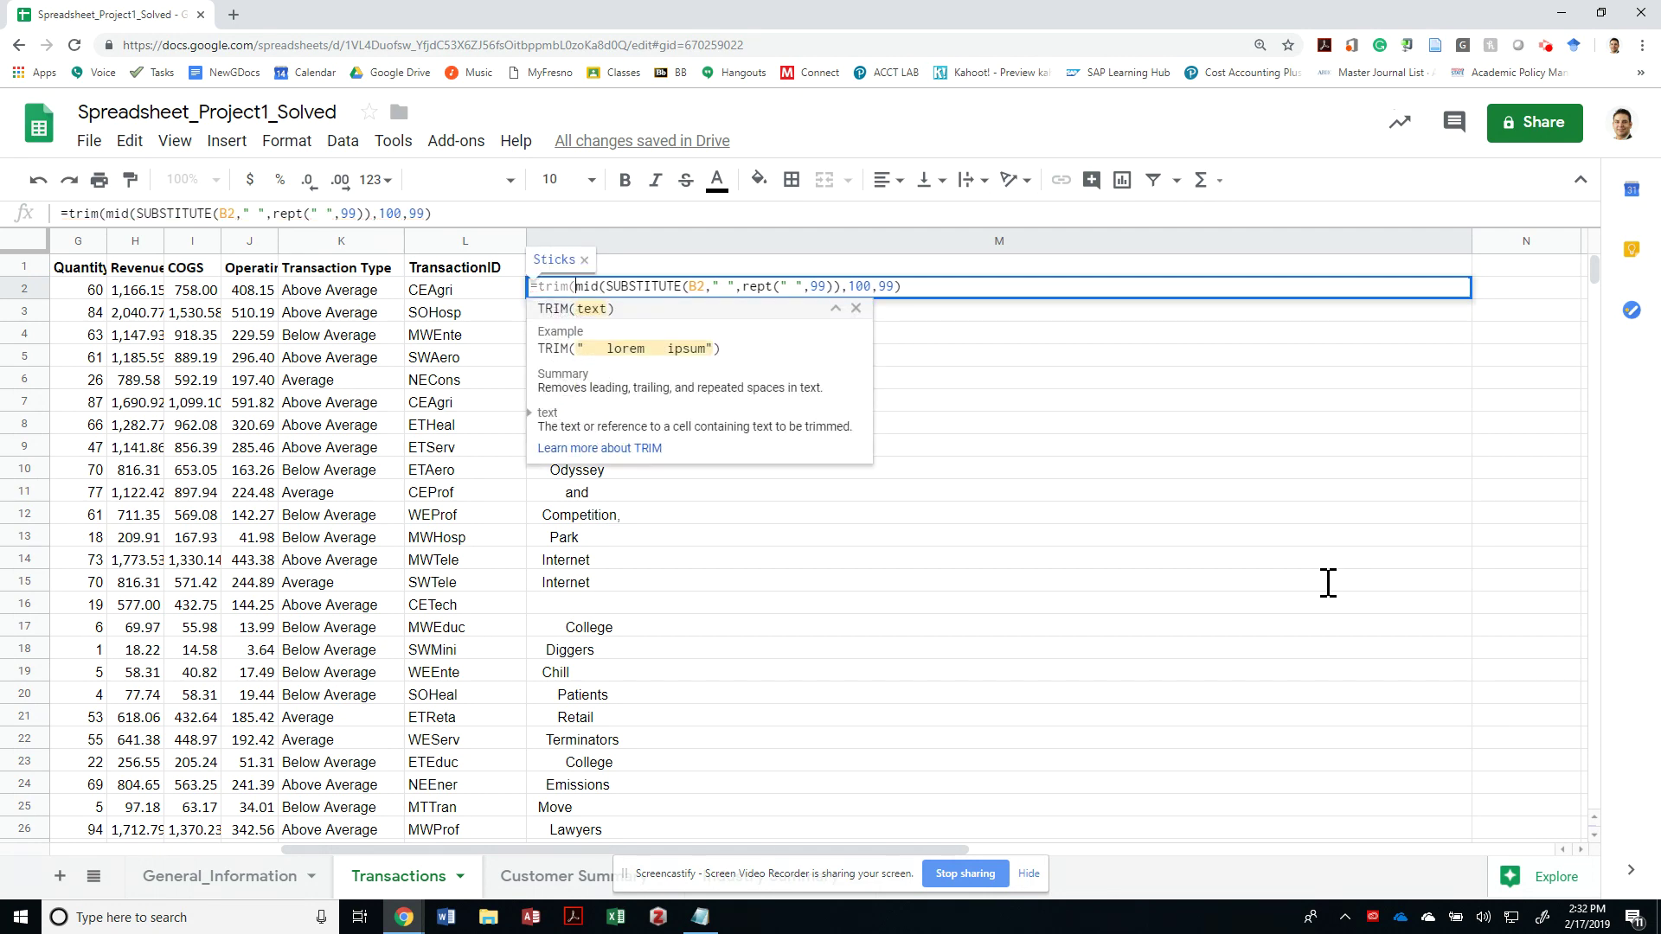
key("End")
key("Return")
Step: Copy the M2 TRIM formula down column M to row 1000
key("Up")
key("ctrl+c")
key("ctrl+shift+Down")
key("ctrl+v")
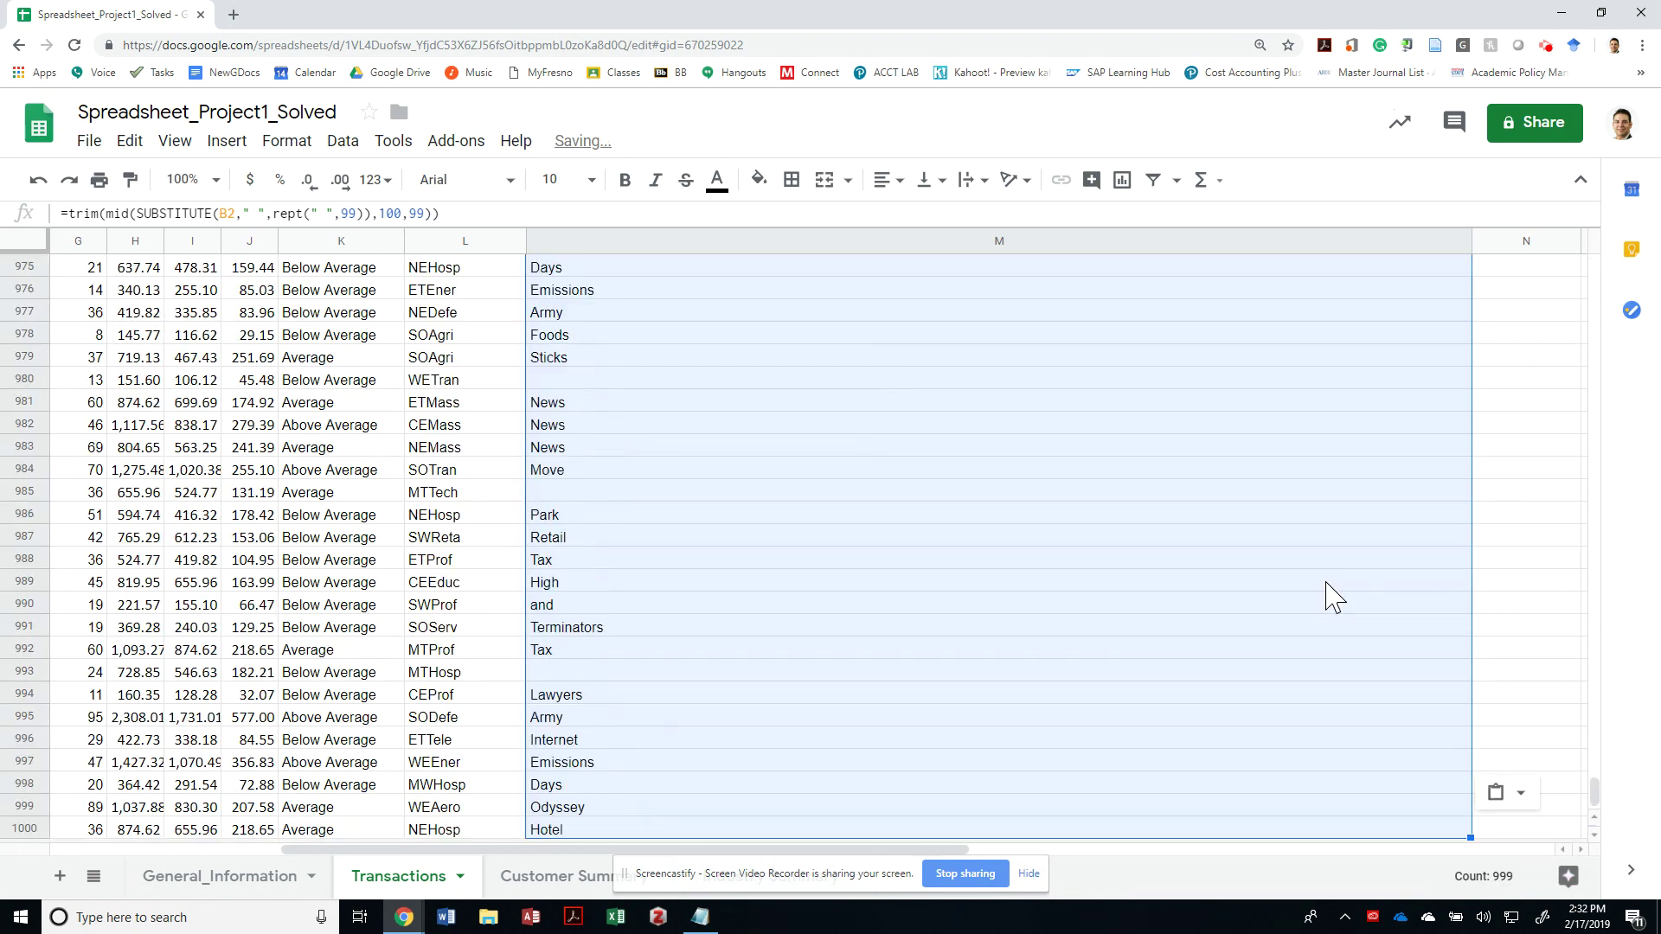
Step: Check the blank results in column M around rows 971 and 972 against the customer names in column B
scroll(1219, 835, "up", 2)
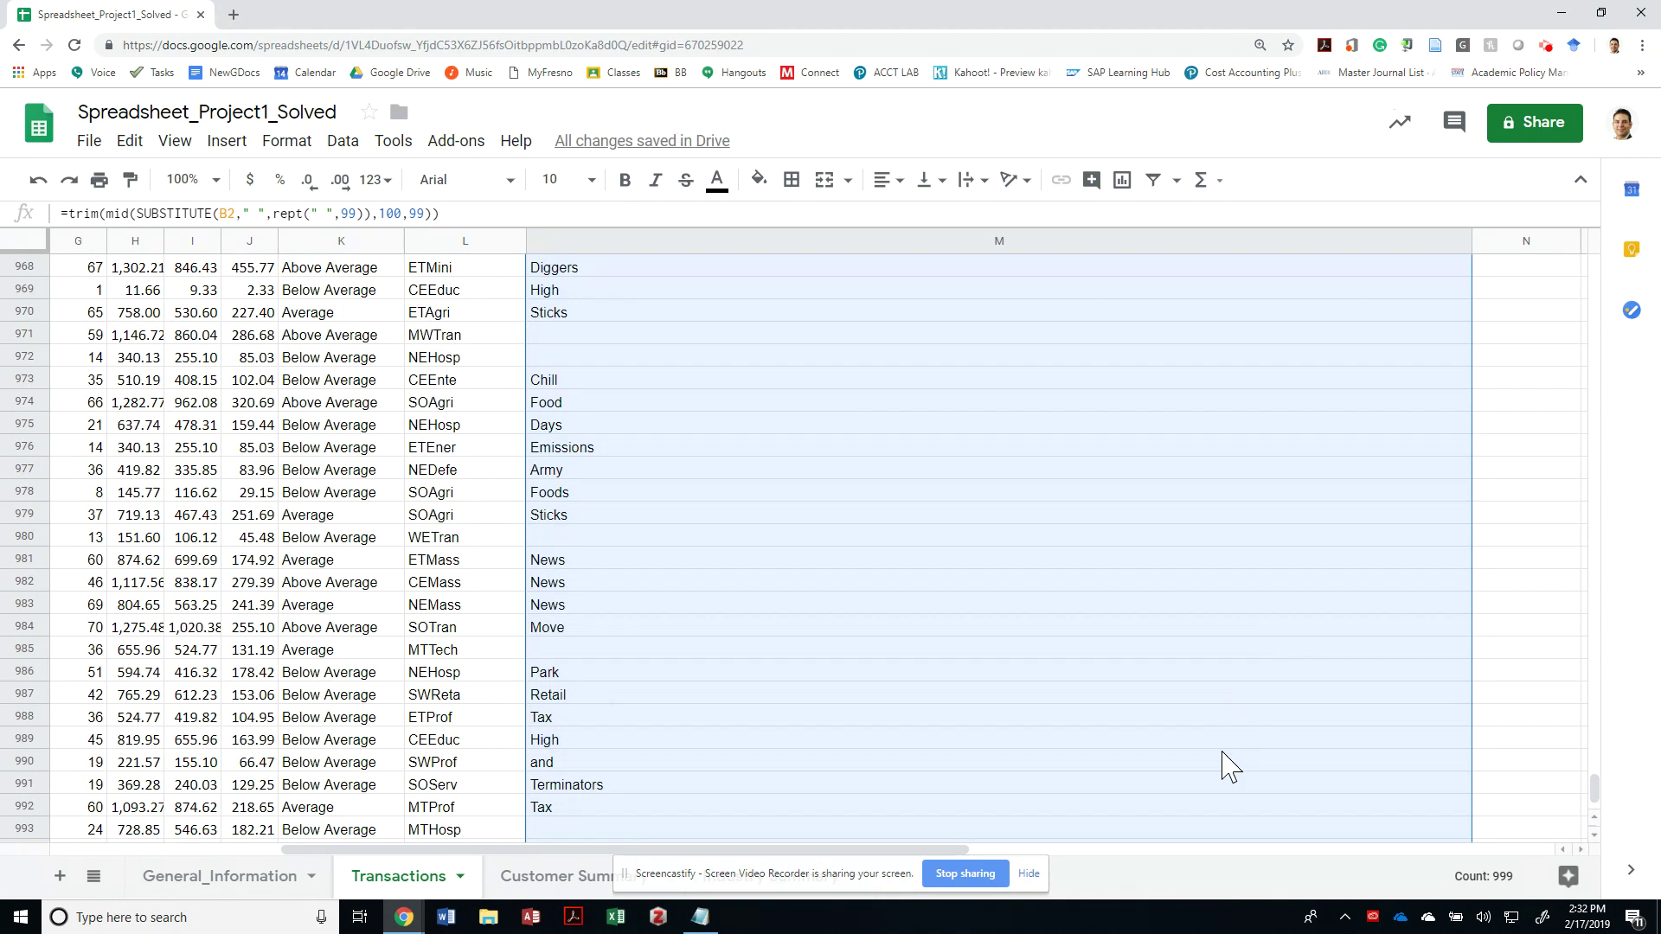
key("Down")
key("Up")
key("Left")
key("Left")
key("Left")
key("Left")
key("Left")
key("Left")
key("Left")
key("Left")
key("Left")
key("Left")
key("Left")
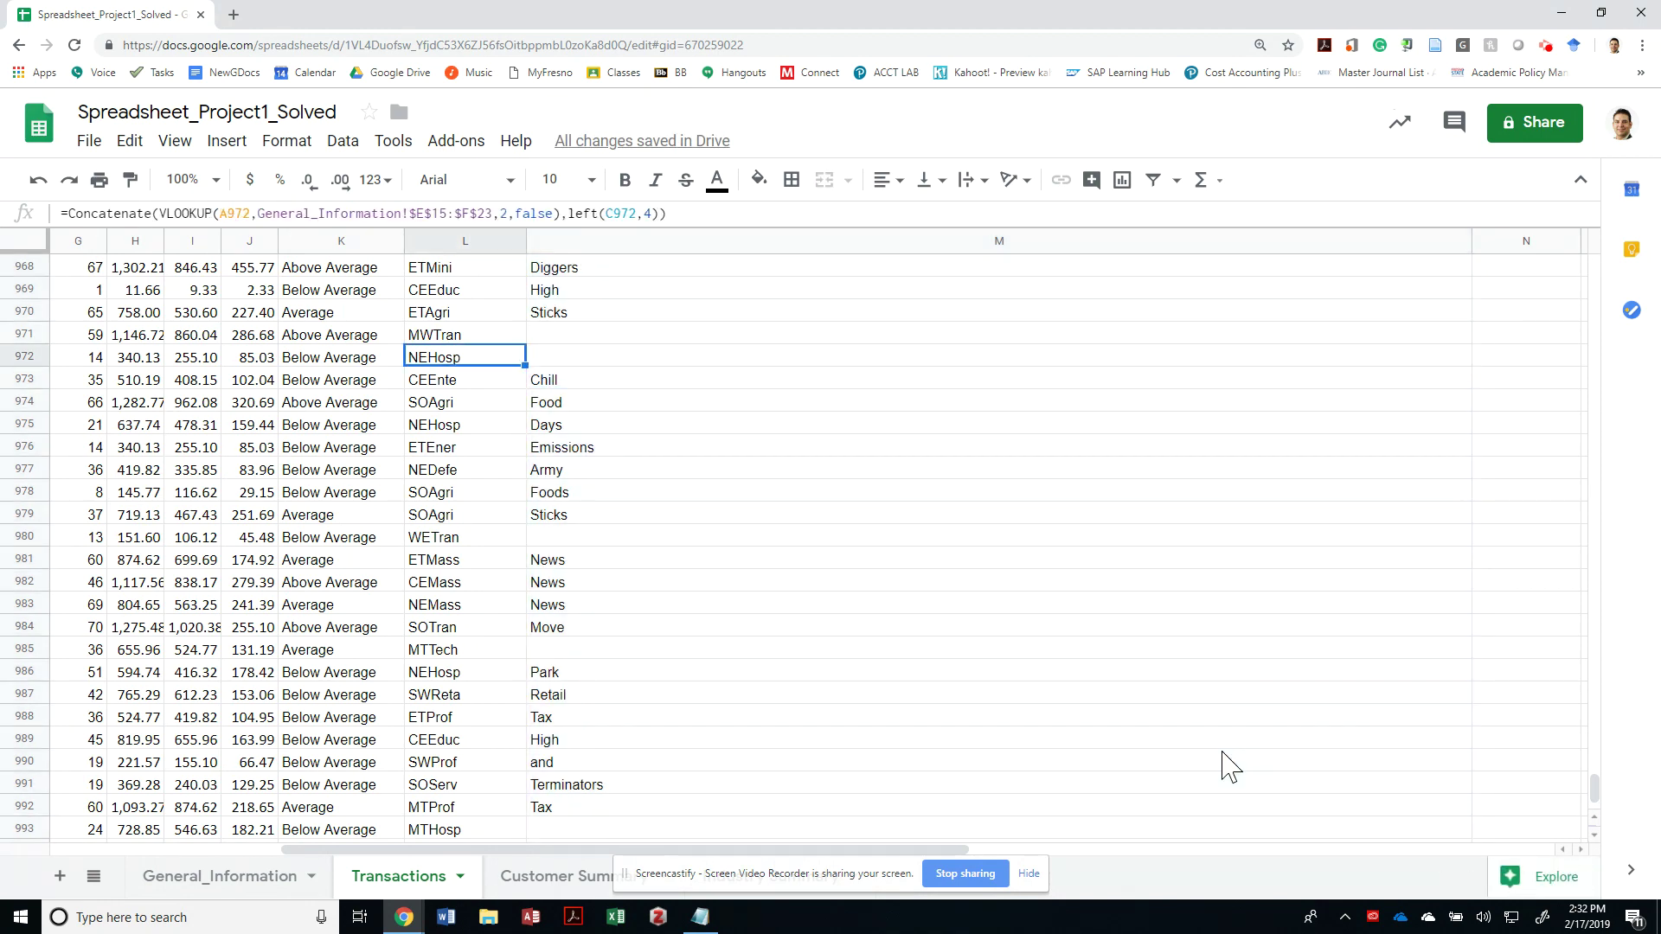
key("Right")
key("Right")
key("Right")
key("Right")
key("Right")
key("Right")
key("Right")
key("Right")
key("Right")
key("Right")
key("Right")
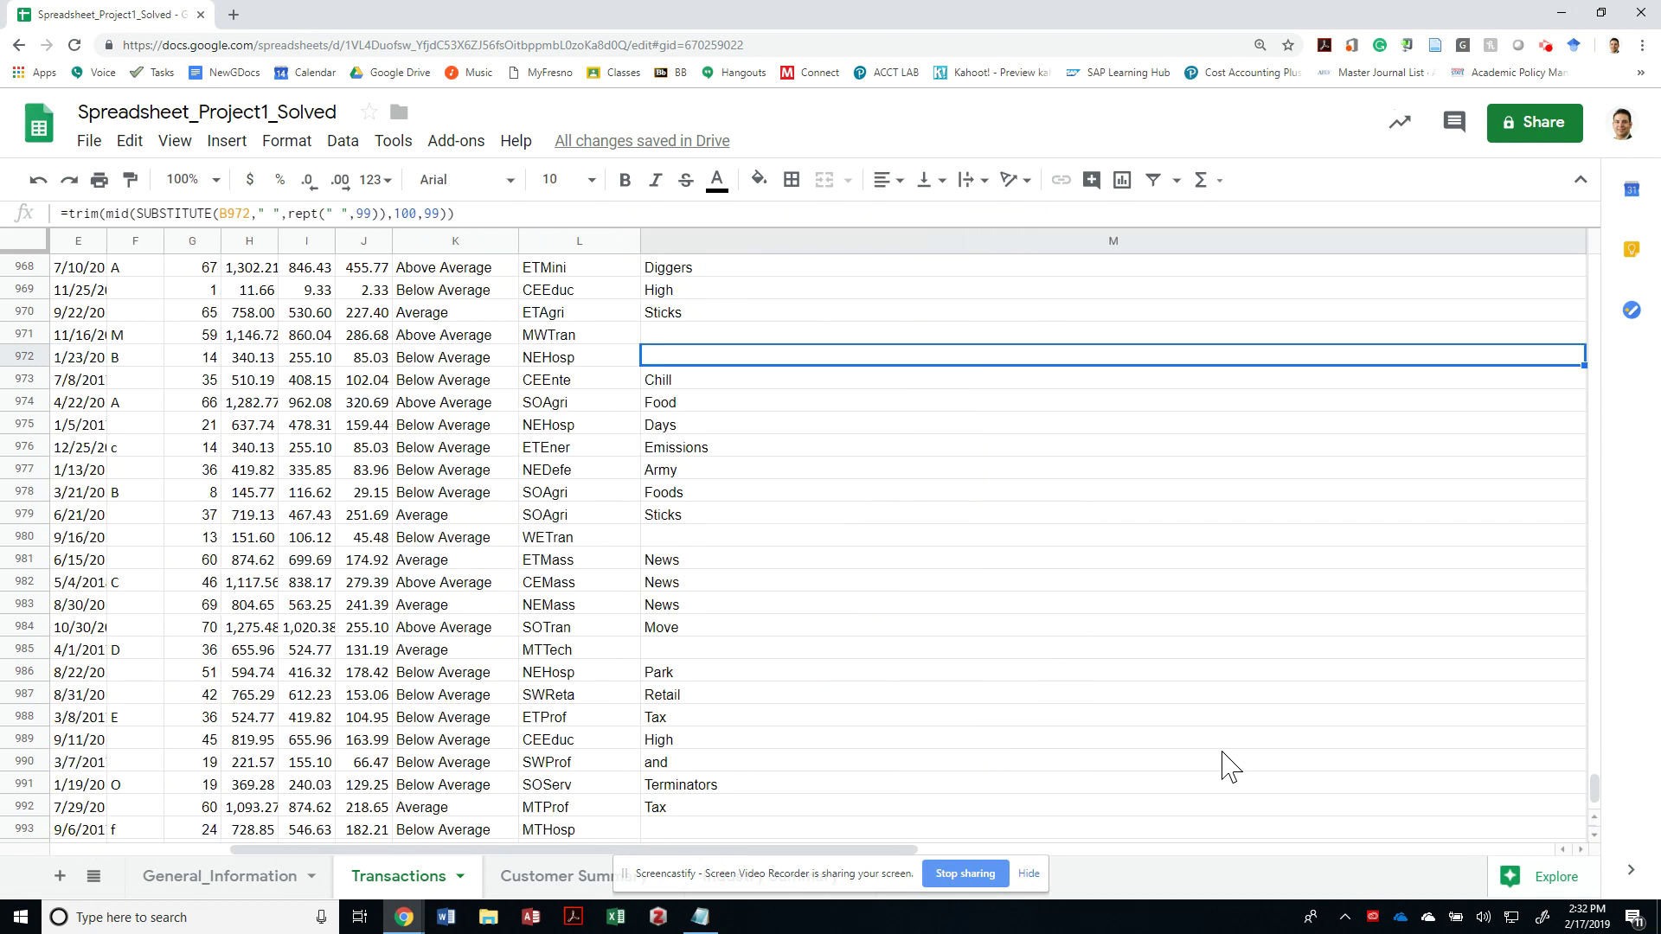
key("Up")
key("Home")
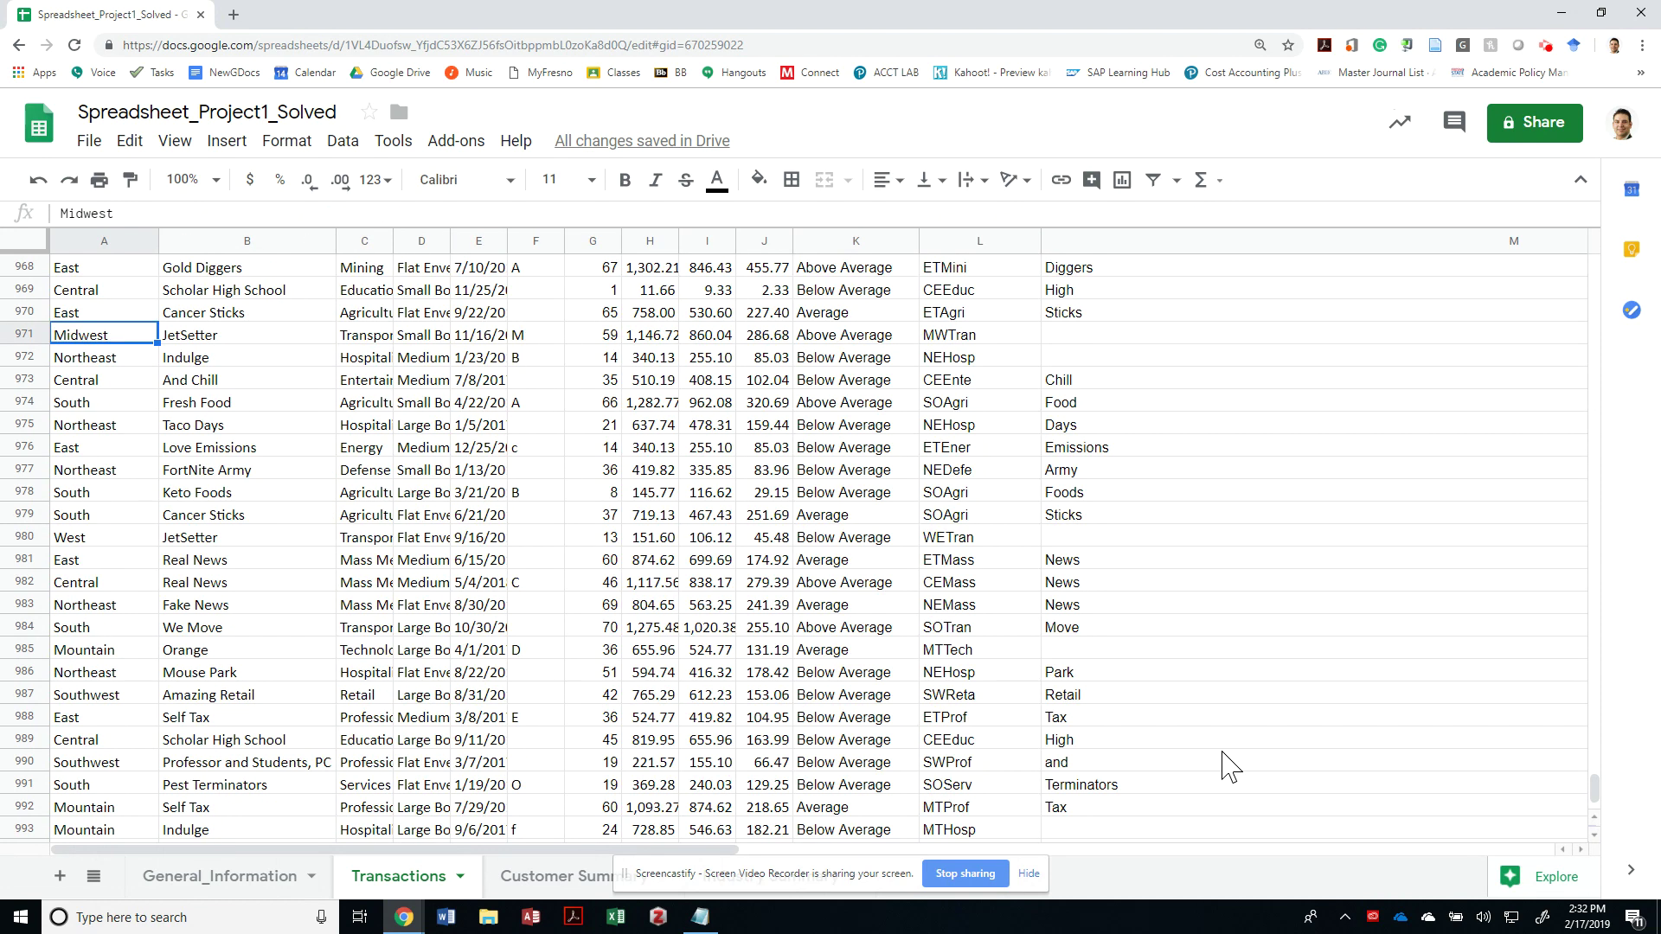
key("Right")
key("Down")
key("Right")
key("Right")
key("Right")
key("Right")
key("Right")
key("Right")
key("Right")
key("Right")
key("Right")
key("Right")
key("Right")
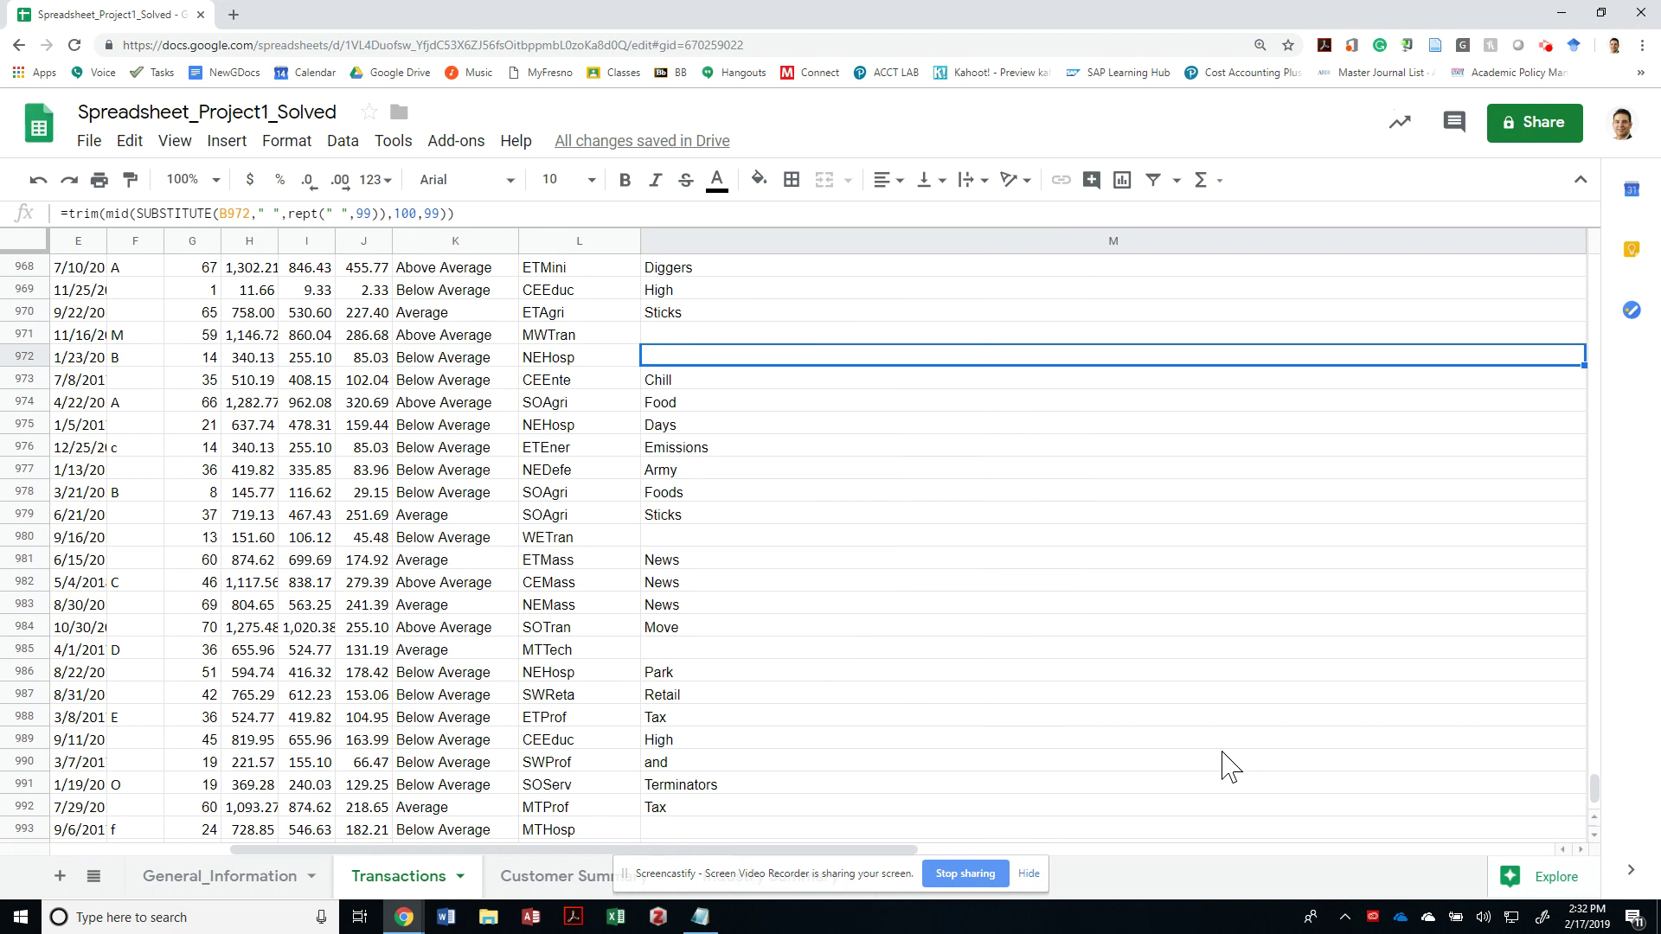
Step: Copy the TRIM formula text in M2 without its equals sign, for reuse in the L2 CONCATENATE formula
key("ctrl+Up")
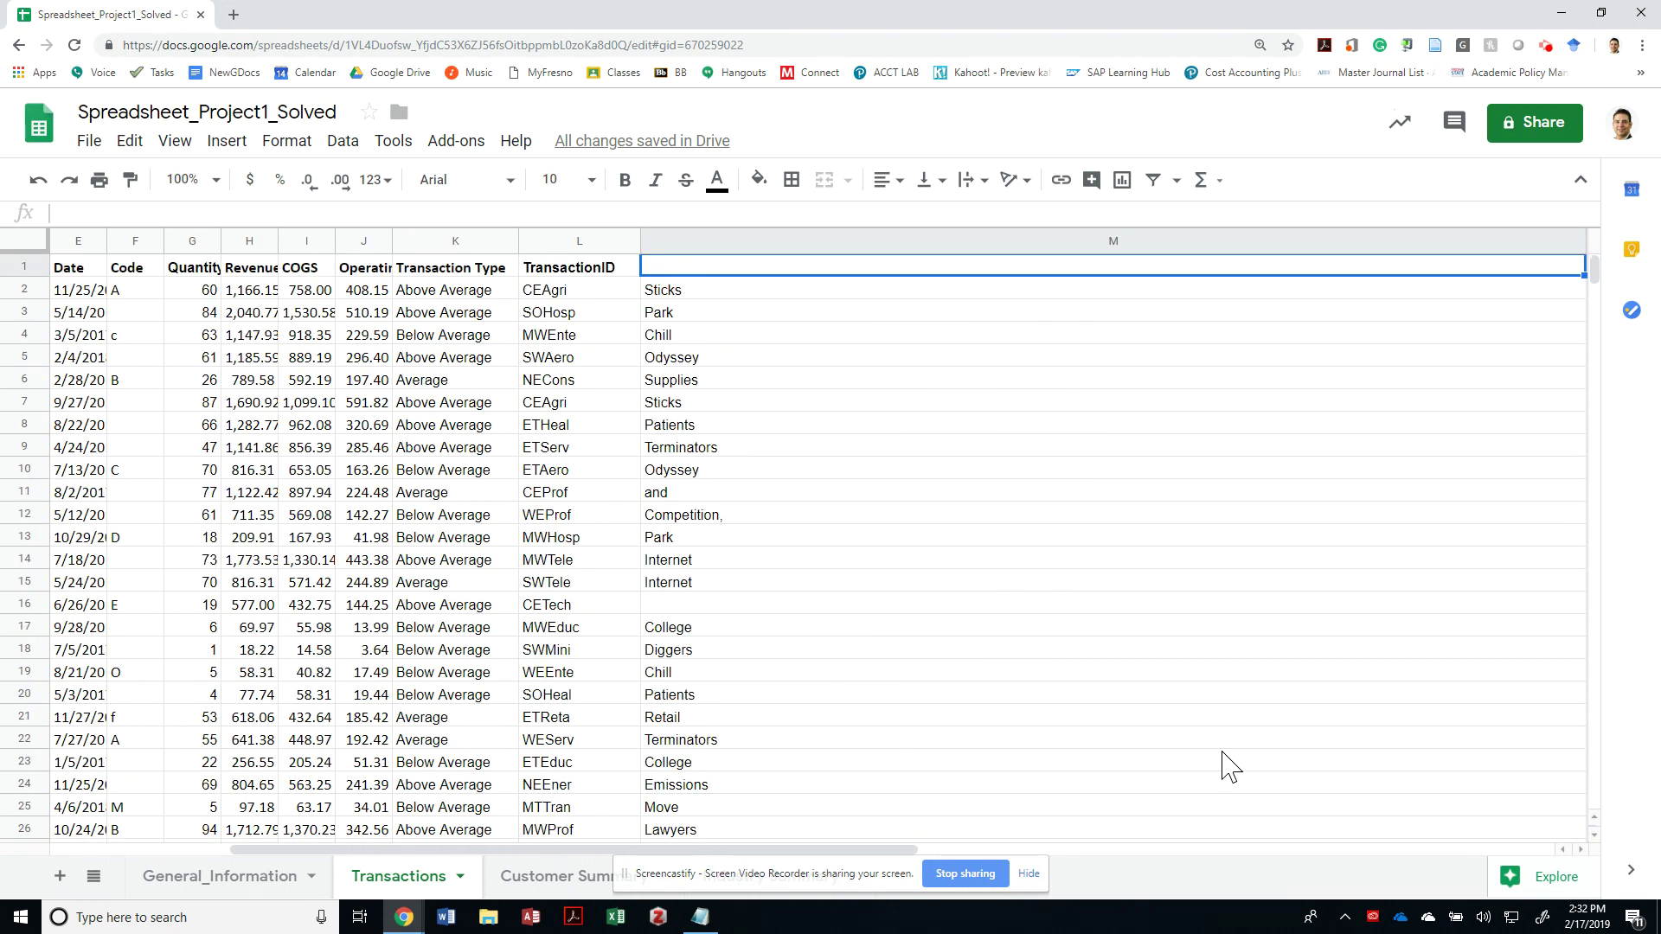
key("Down")
key("Left")
key("F2")
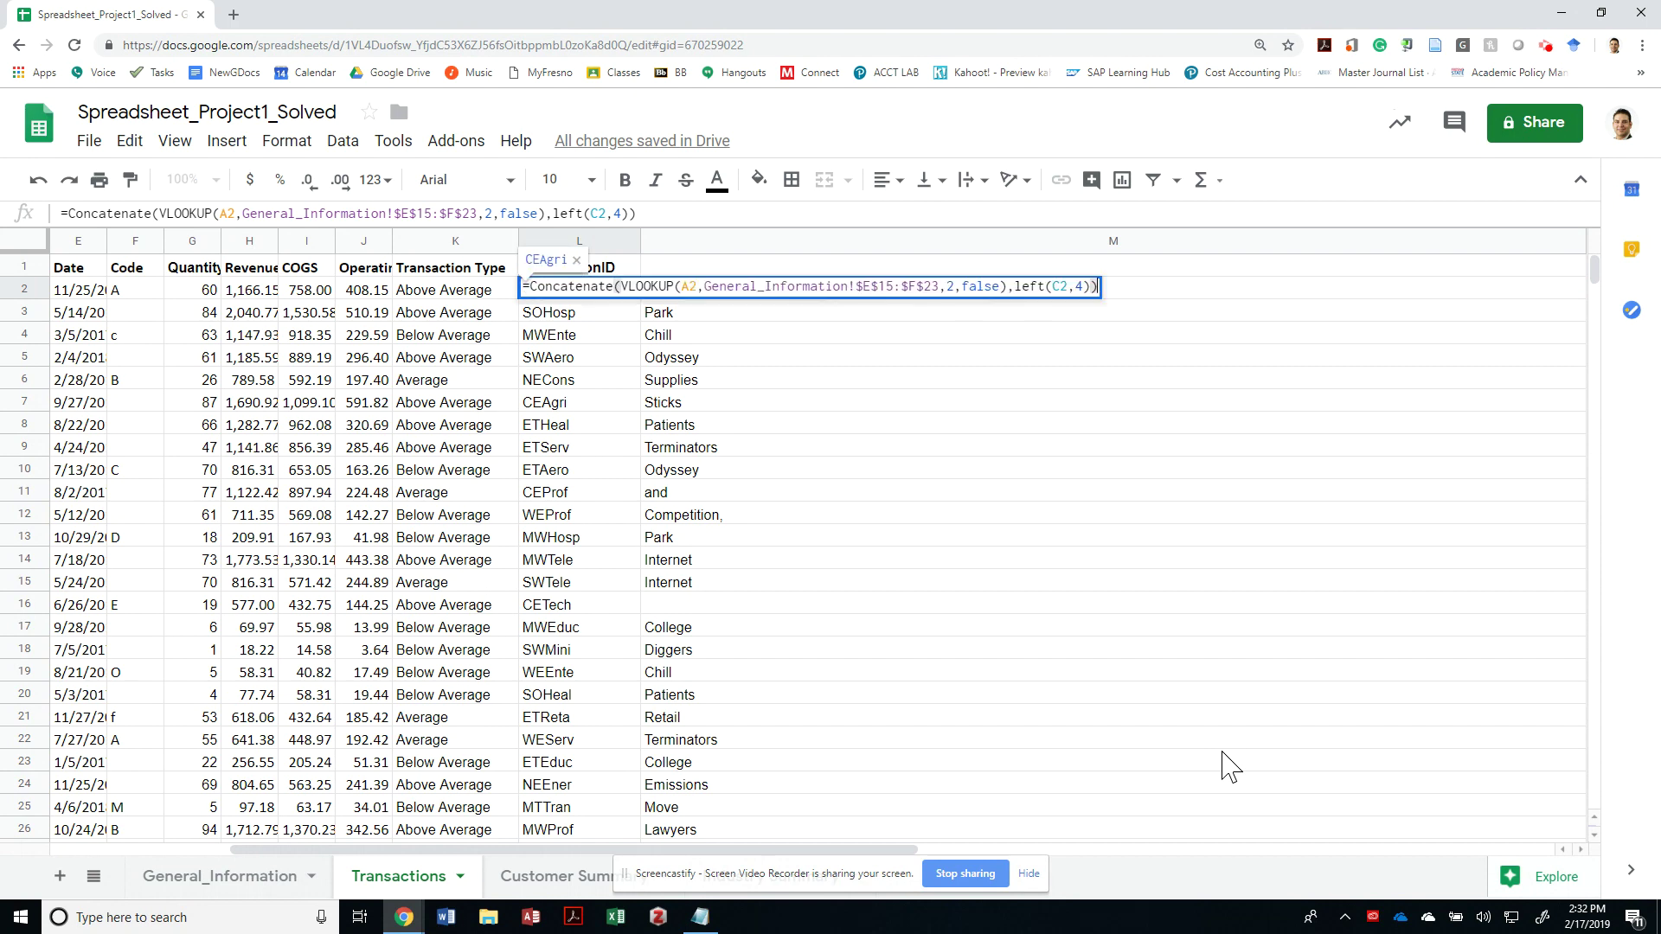
key("Tab")
key("F2")
key("ctrl+a")
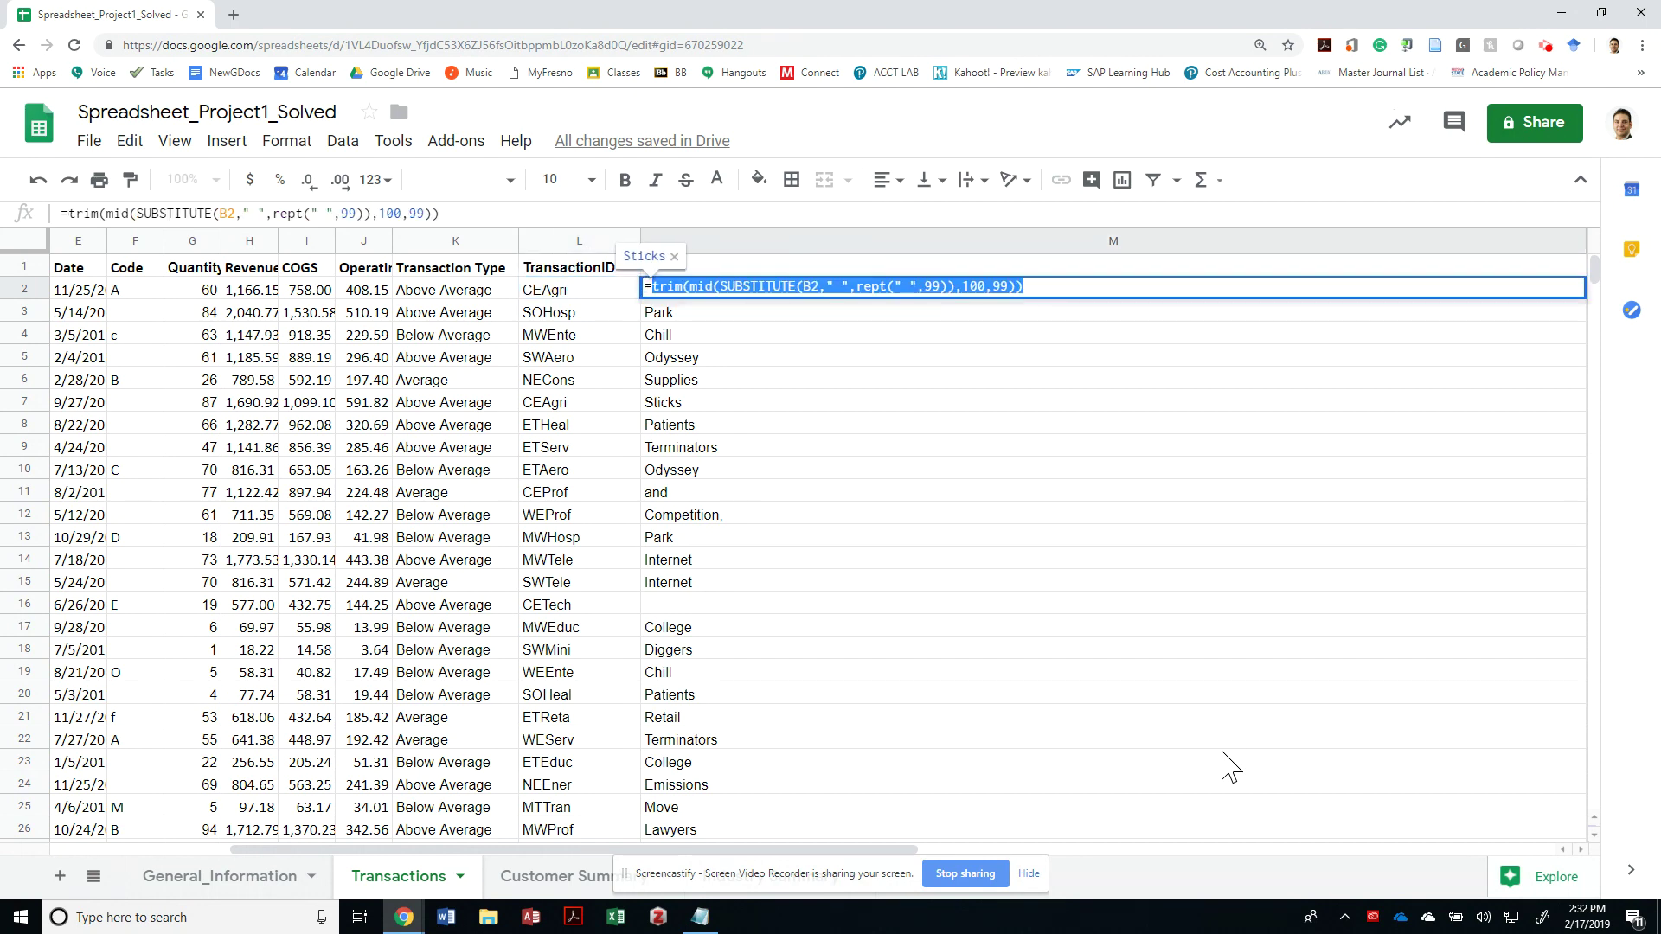
Step: Review the VLOOKUP and LEFT arguments inside the CONCATENATE formula in L2
key("shift+Tab")
key("F2")
key("Left")
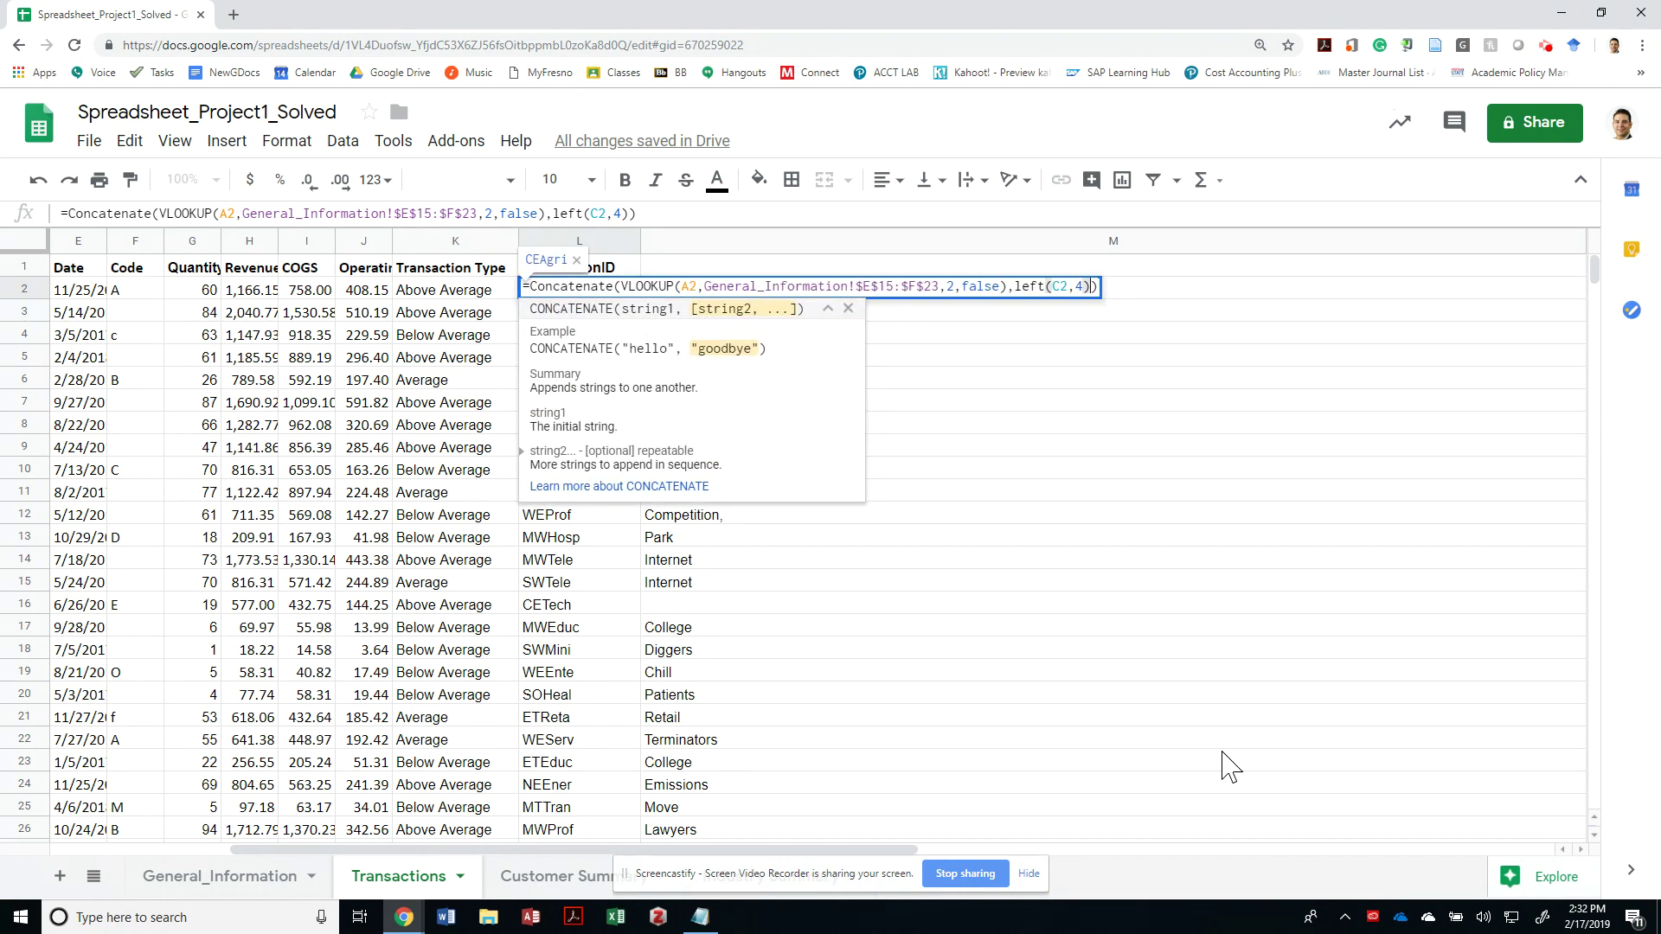
key("Right")
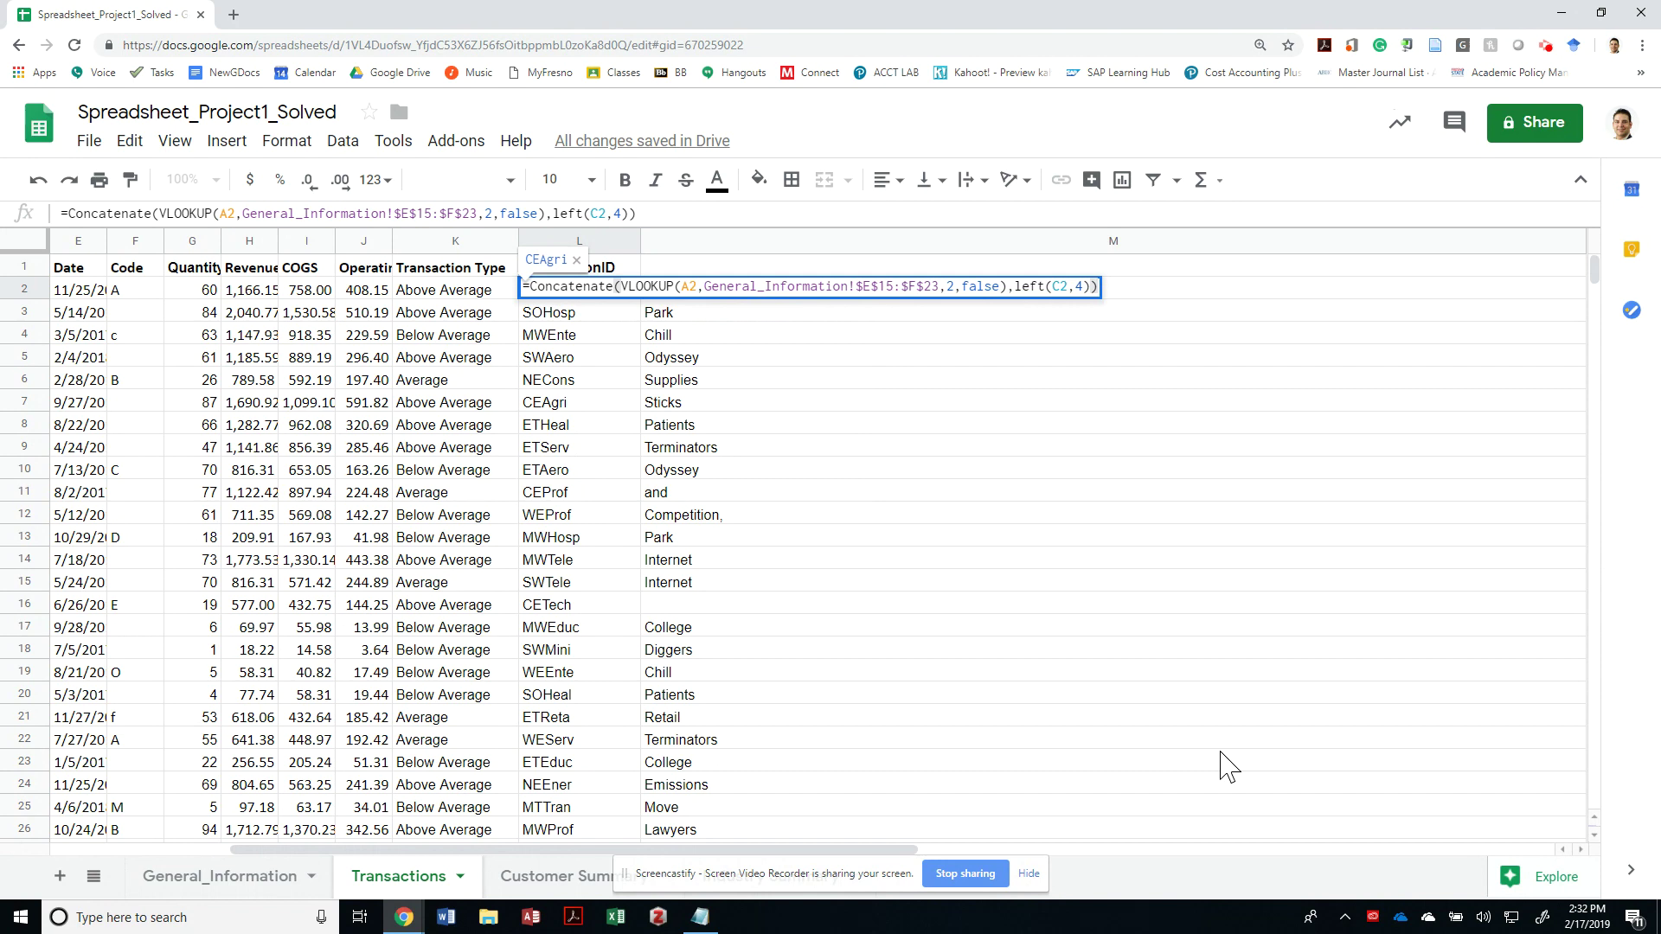
key("Left")
key("Right")
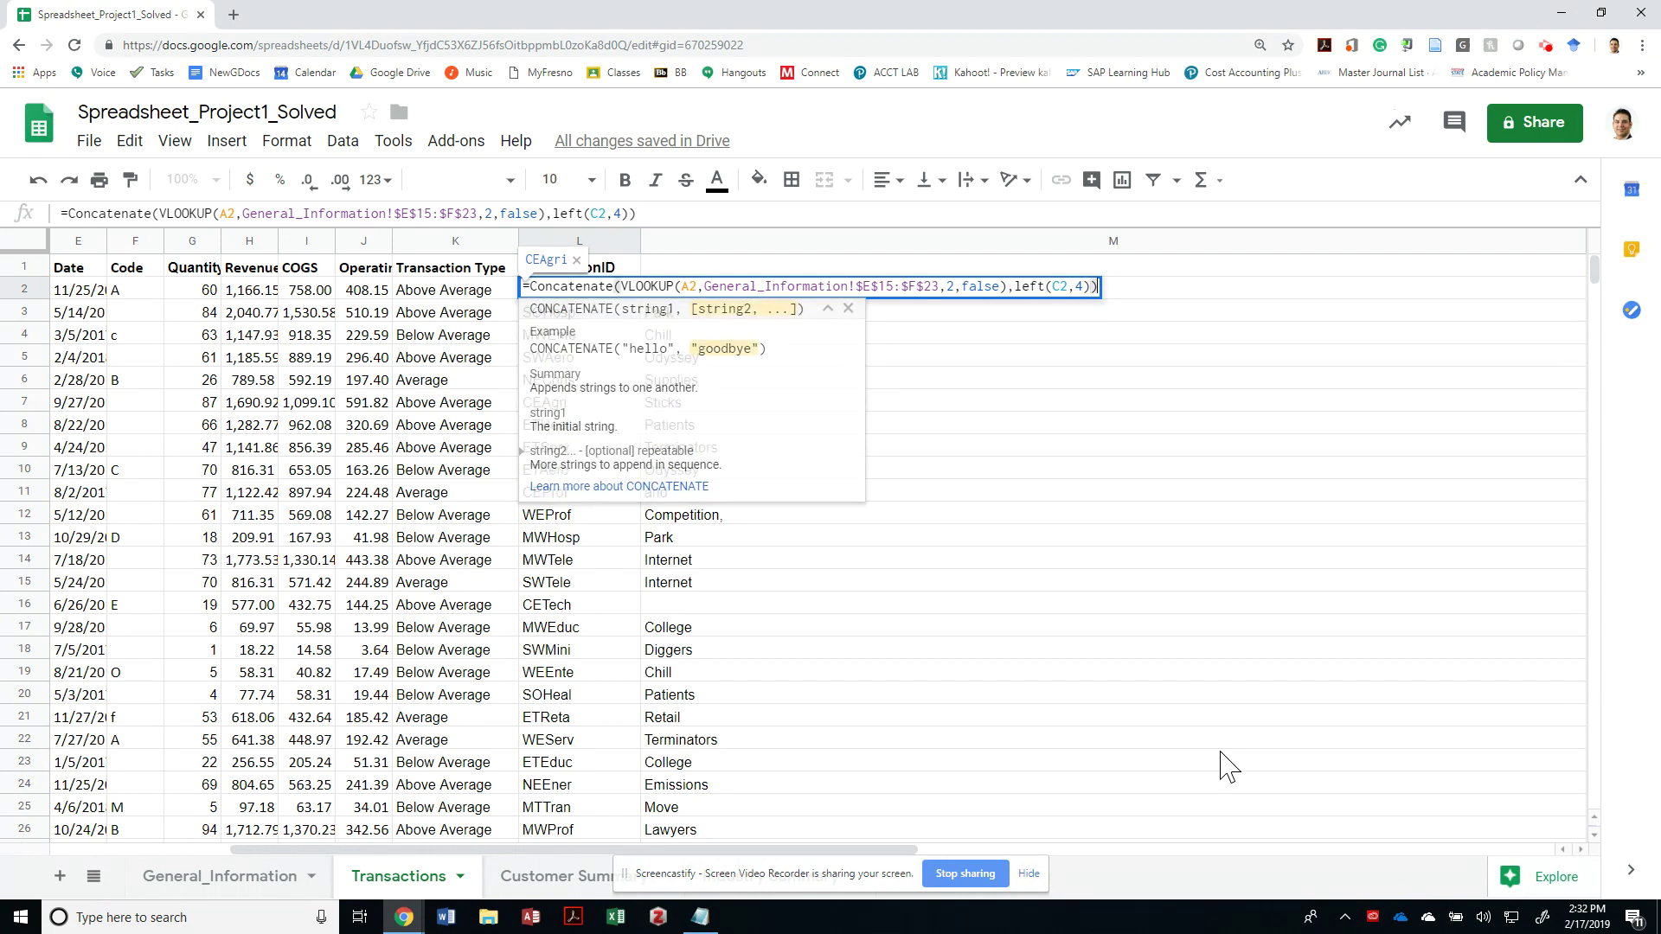
key("Left")
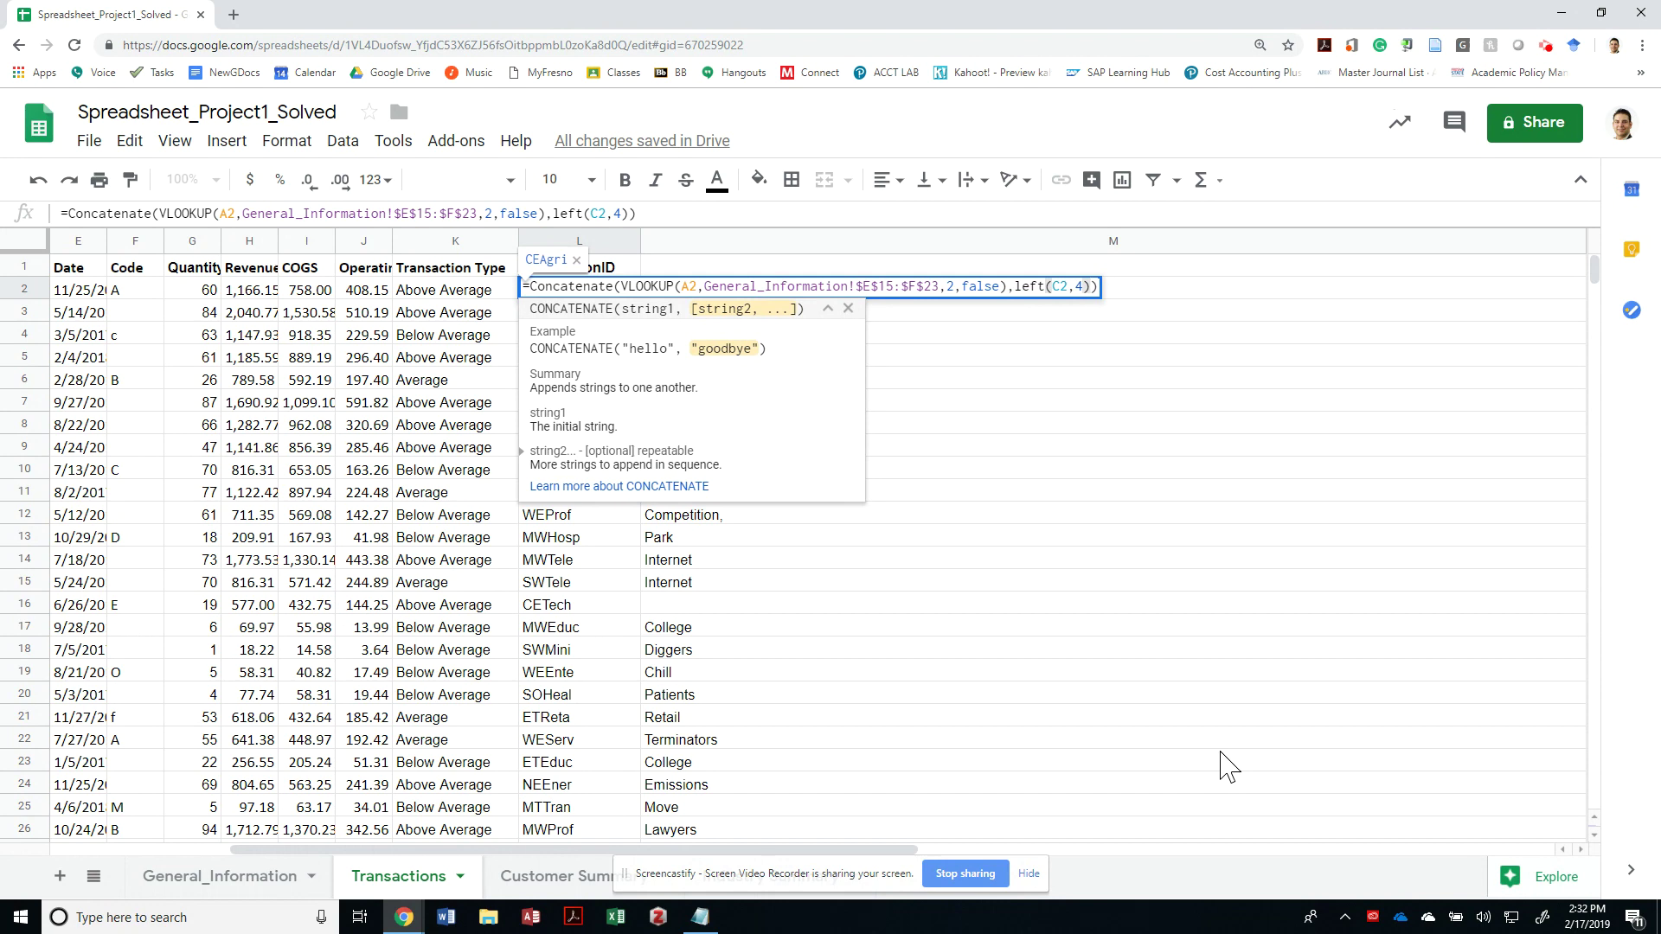
key("Left")
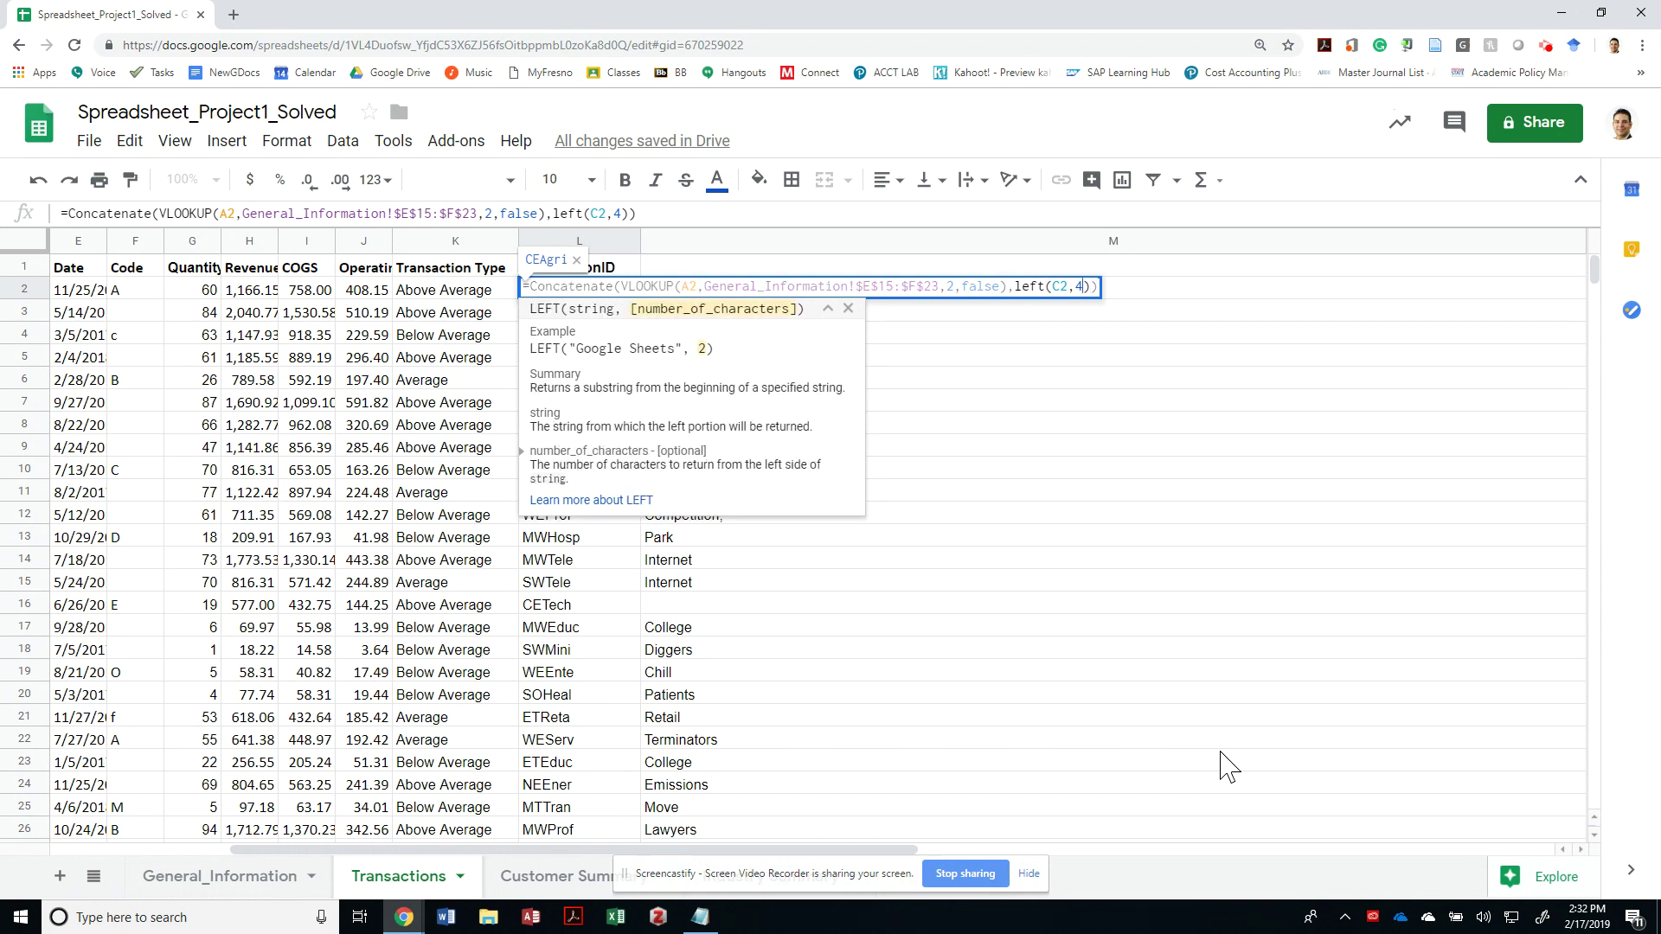
key("Left")
key("Left")
key("Left")
key("Left")
key("Left")
key("Left")
key("Left")
key("Left")
key("Left")
key("Left")
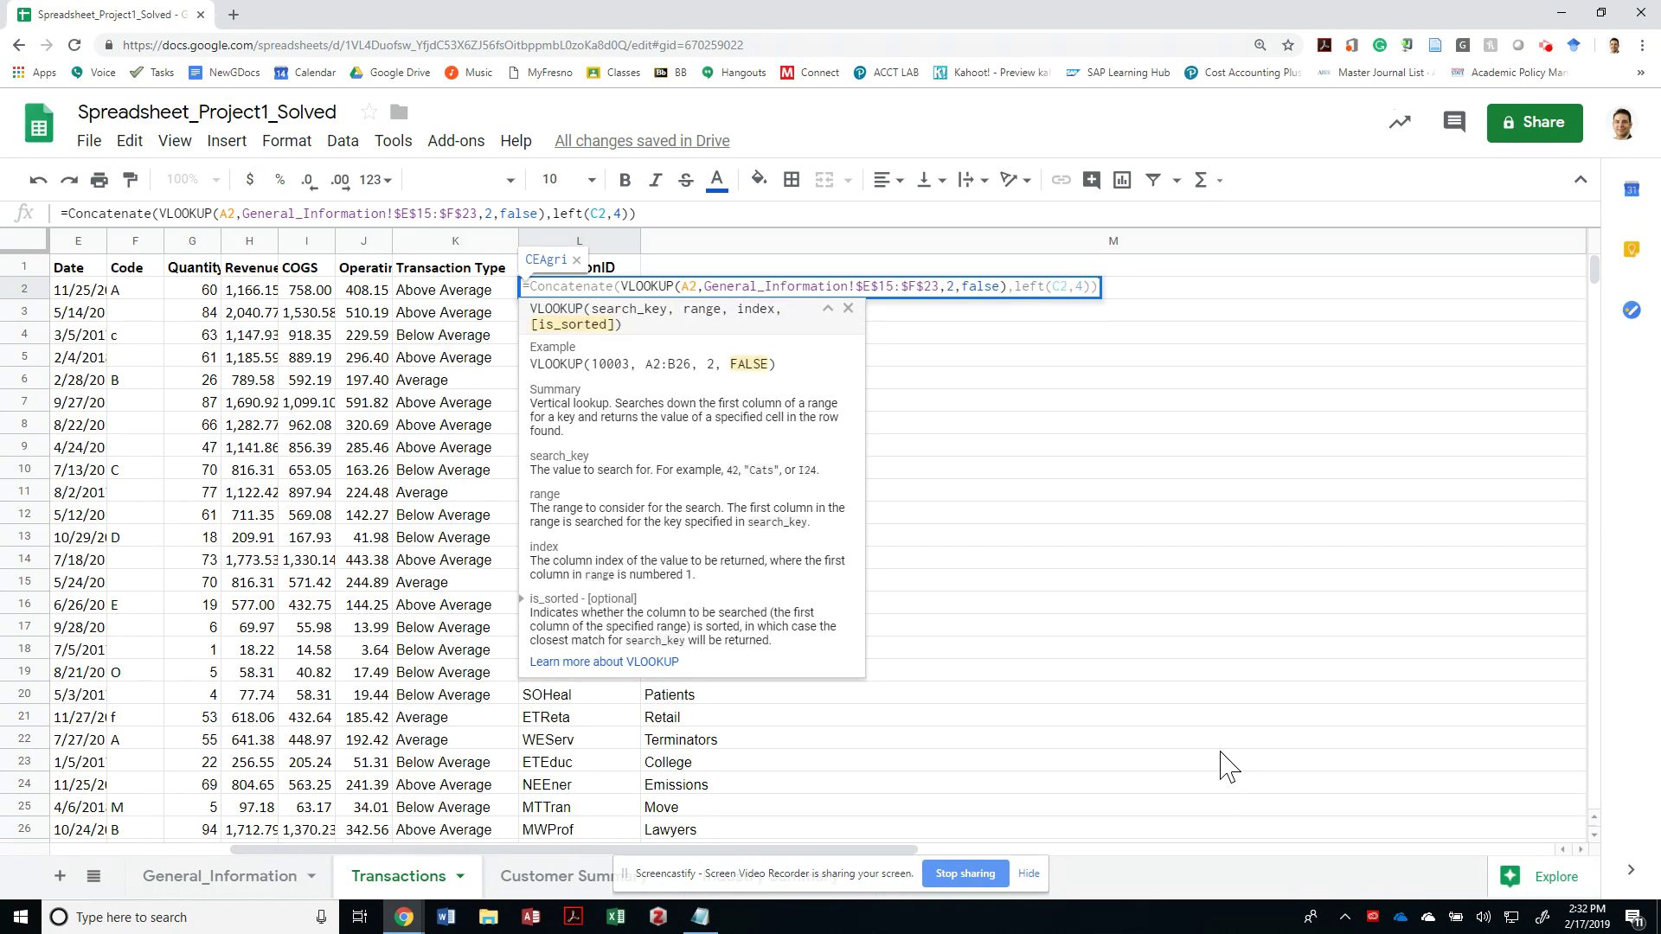
Step: Add trim(mid(SUBSTITUTE(B2," ",rept(" ",99)),100,99)) as the third CONCATENATE argument in L2, after left(C2,4)
key("Right")
key("Right")
key("Right")
key("Right")
key("Right")
key("Right")
key("Right")
key("Right")
key("Right")
key("Right")
key("Right")
key("Right")
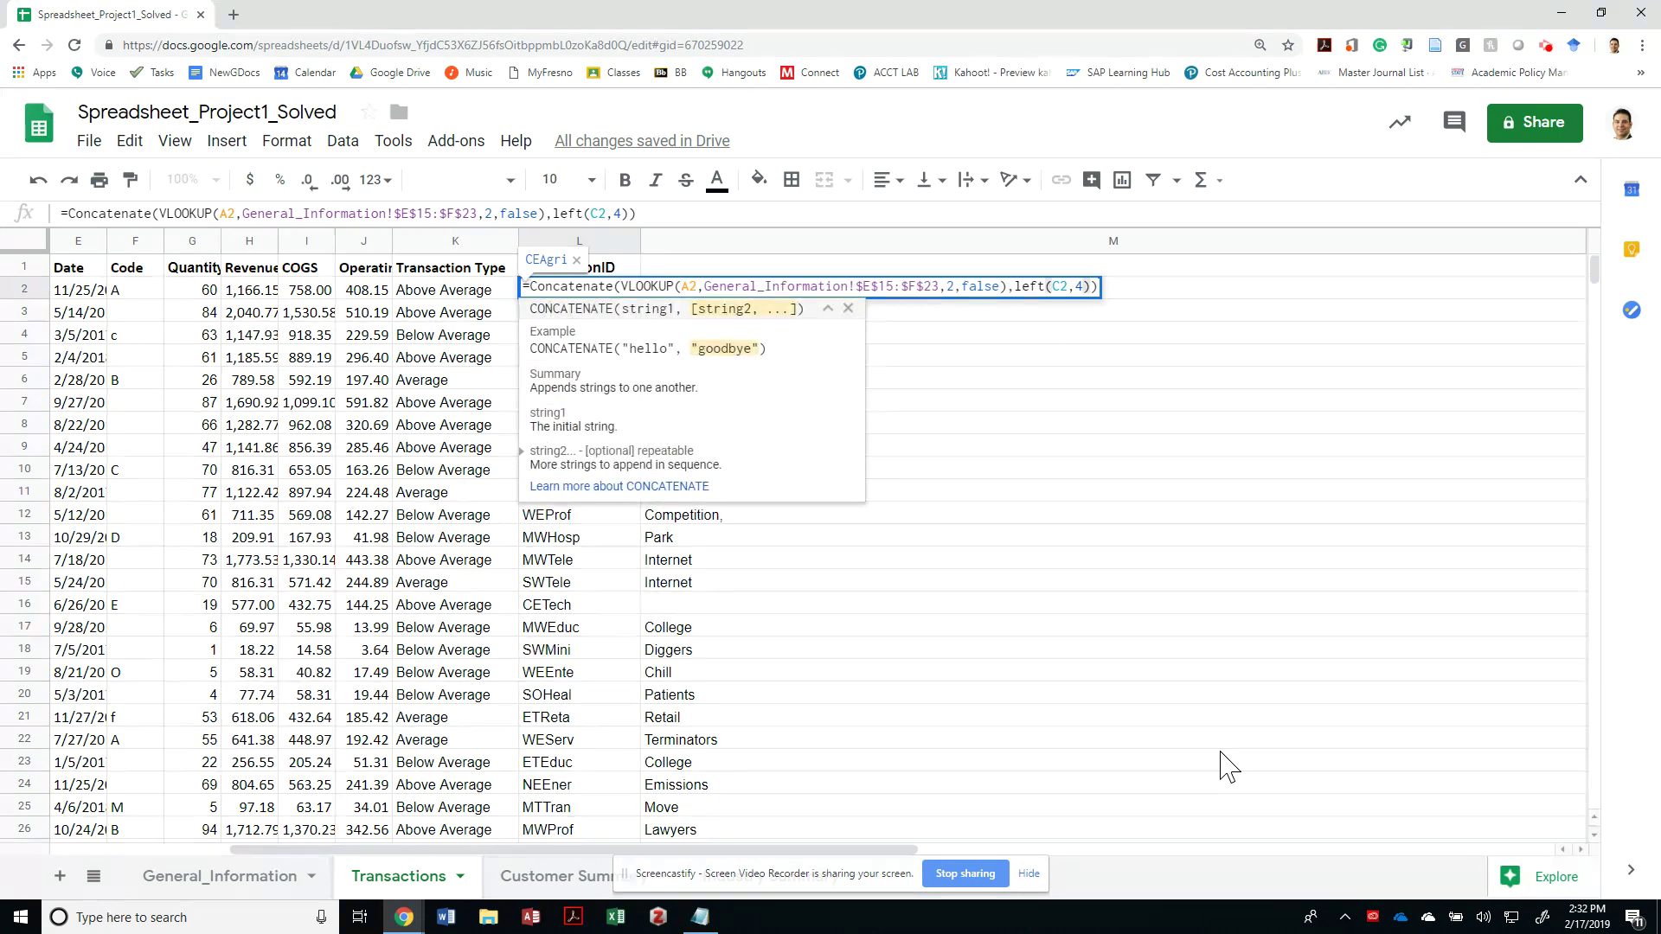
type(",")
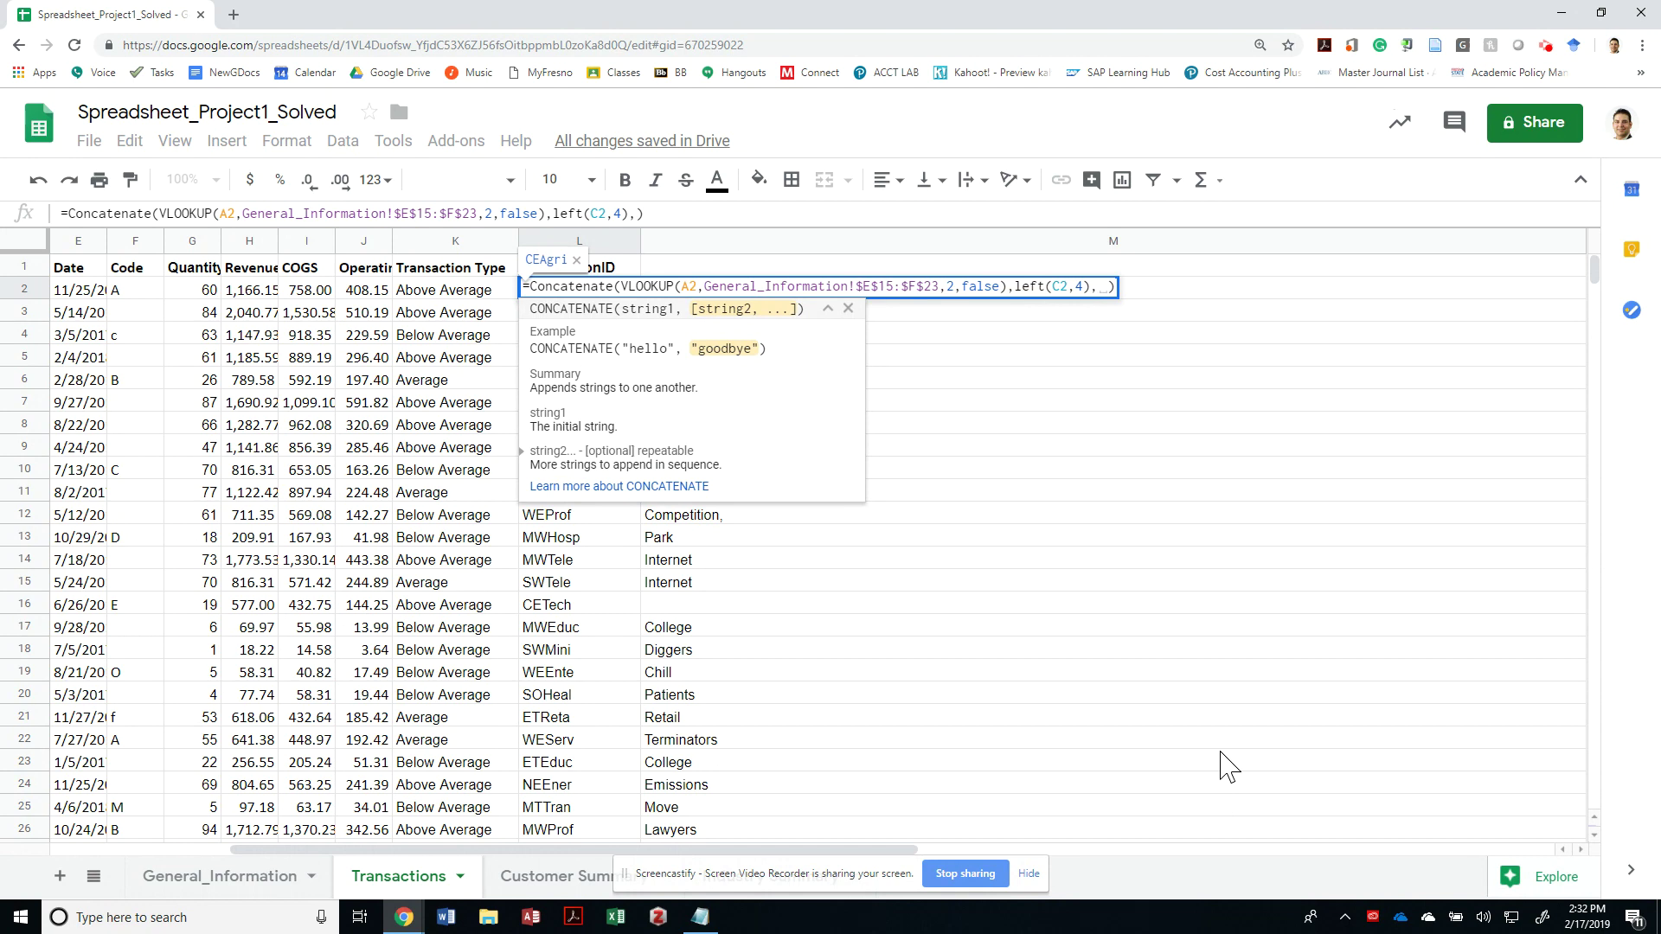
key("ctrl+v")
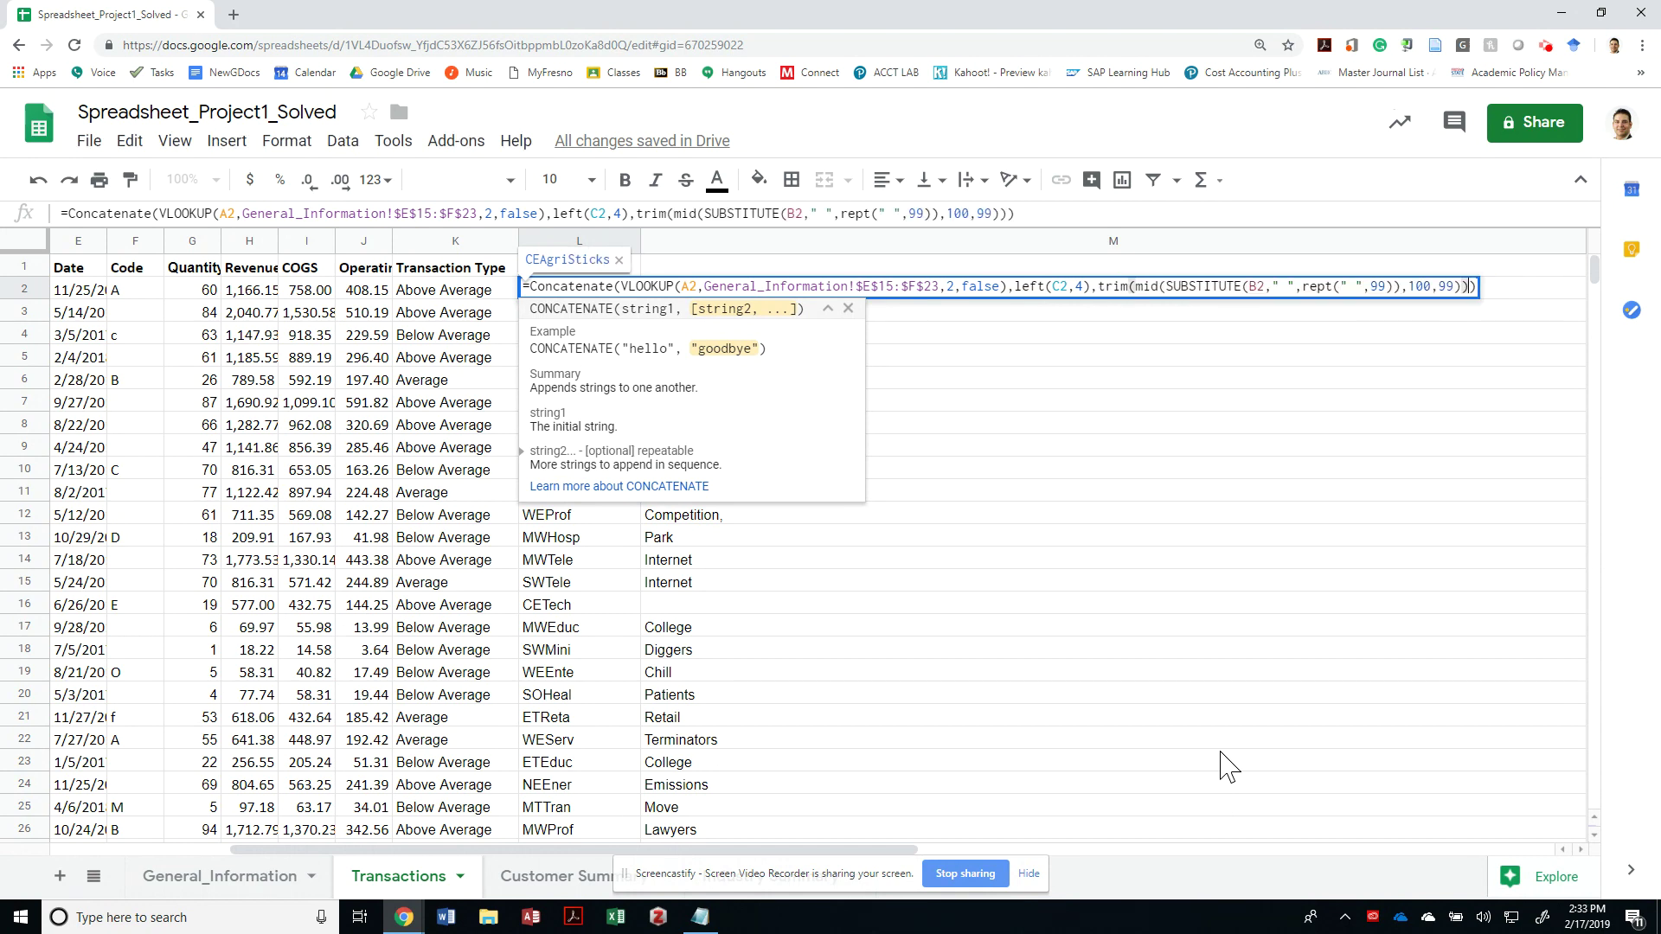
key("Return")
Step: Fill the L2 TransactionID formula down column L to the last transaction row and return to the row's first column
key("Up")
key("ctrl+shift+Down")
key("ctrl+d")
key("ctrl+Left")
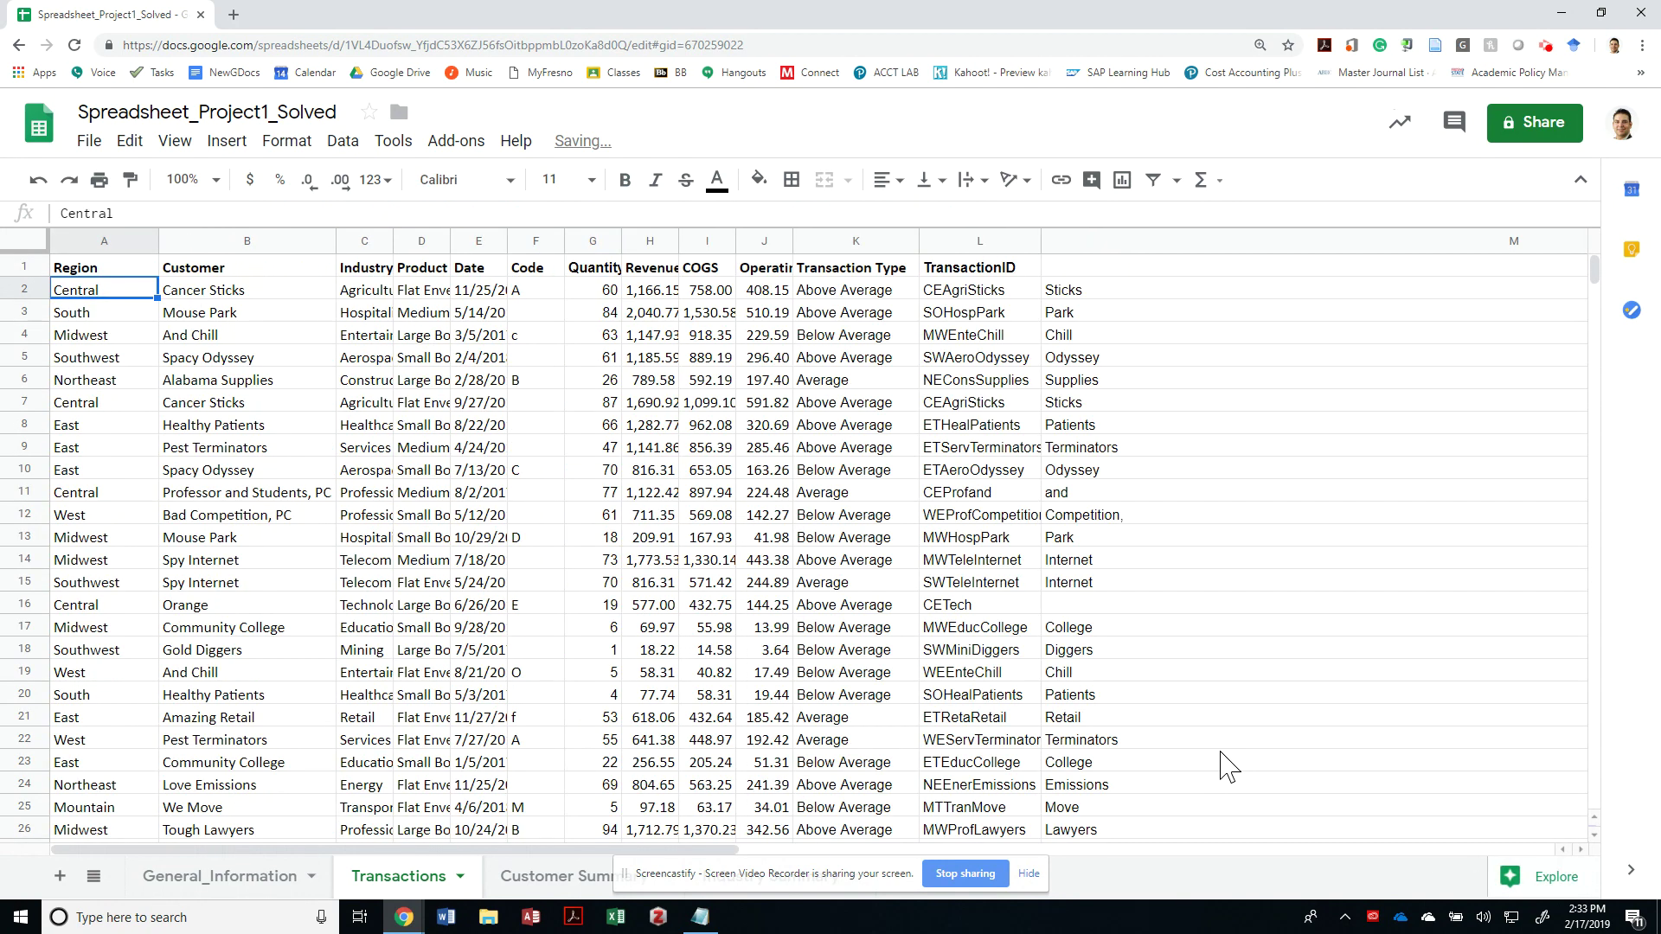
Step: Examine the customer names in rows 3 and 4 and the corresponding columns leading to the Transaction ID
key("Down")
key("Right")
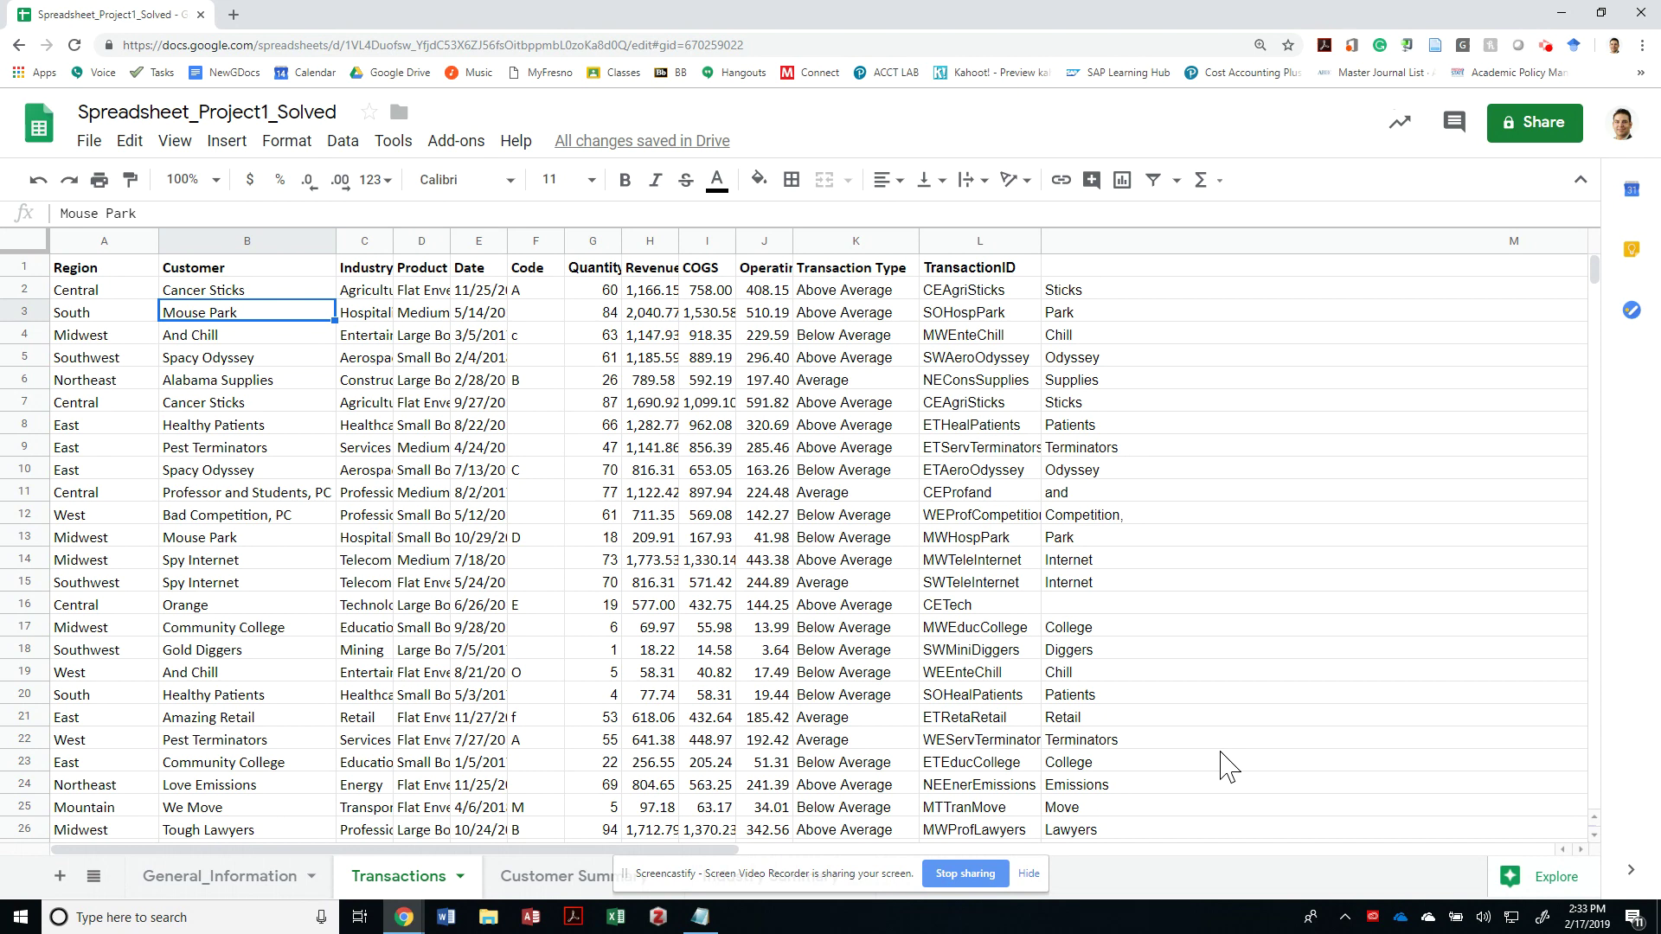
key("Down")
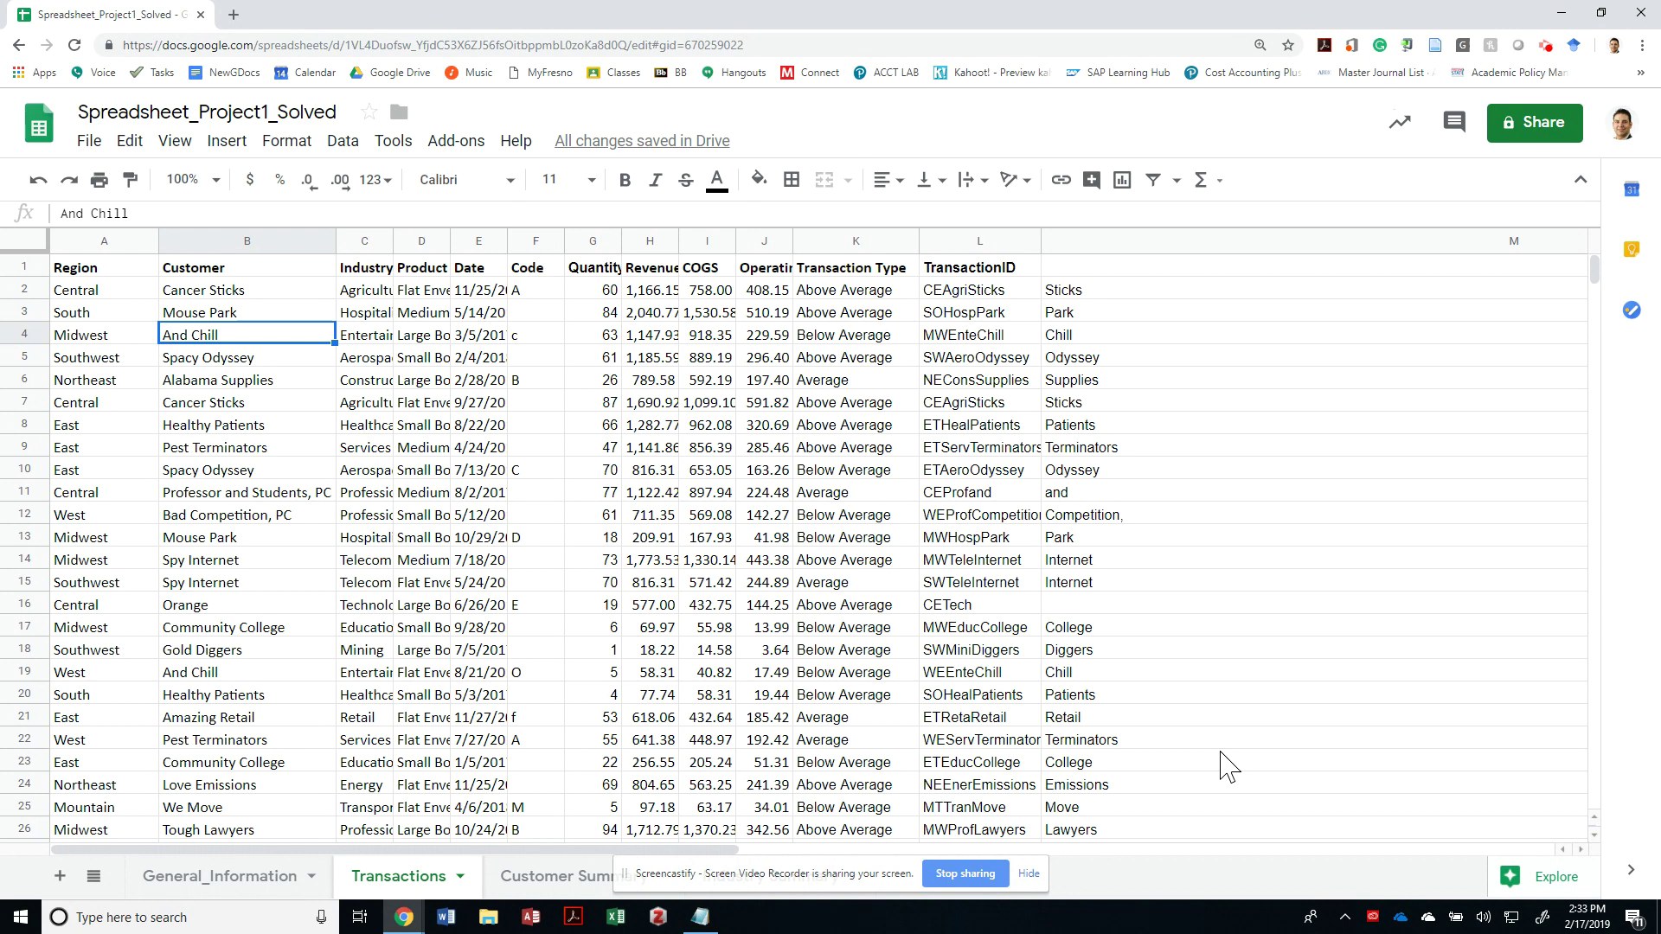
key("Up")
key("Right")
key("Right")
key("Right")
key("Right")
key("Right")
key("Right")
key("Right")
key("Right")
key("Right")
key("Right")
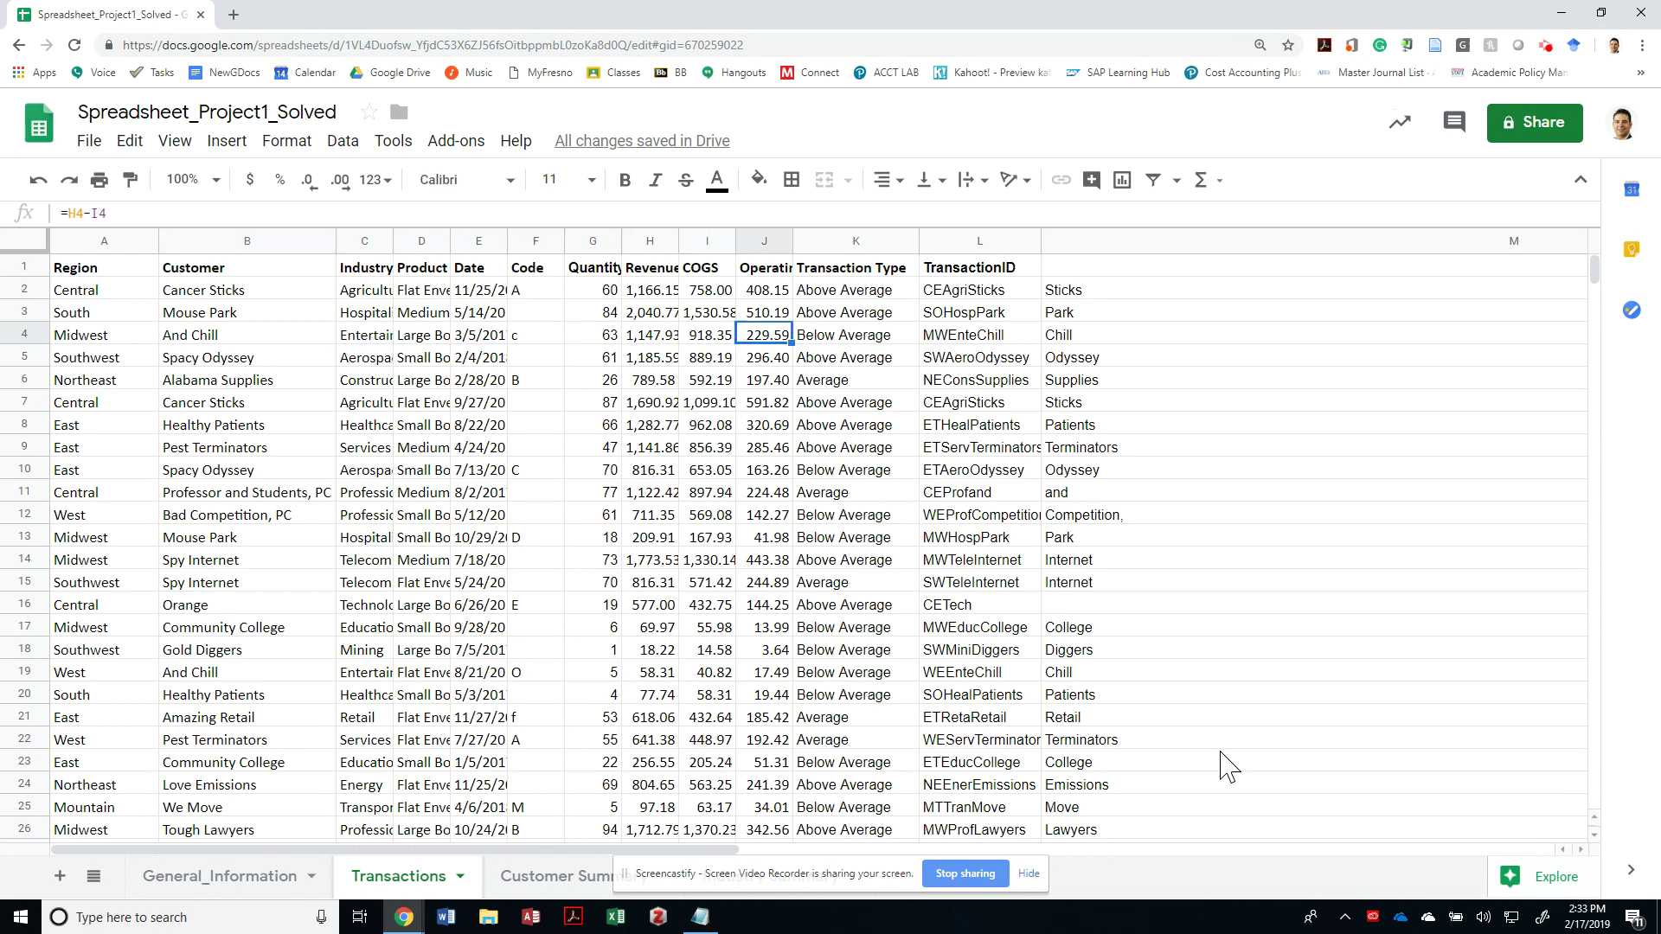
key("Up")
key("Up")
key("Down")
Step: Switch to the ACCT146-Spreadsheet_Project1 document to review the Transaction ID criteria and return to the Transactions sheet
key("alt+Tab")
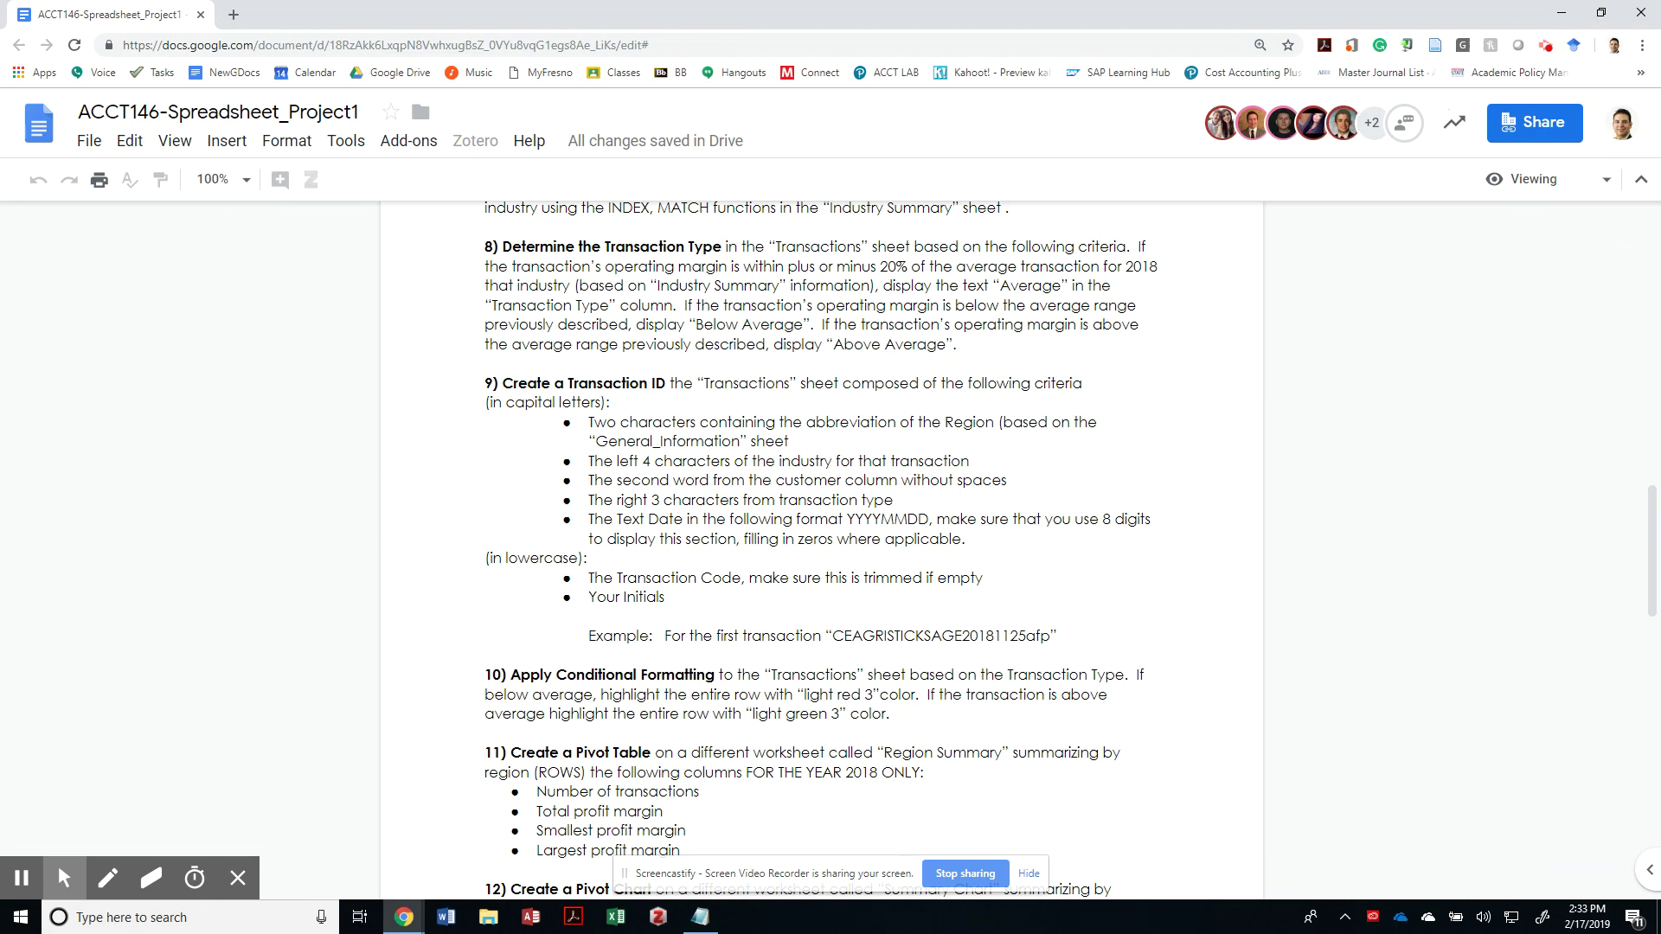
key("ctrl+Home")
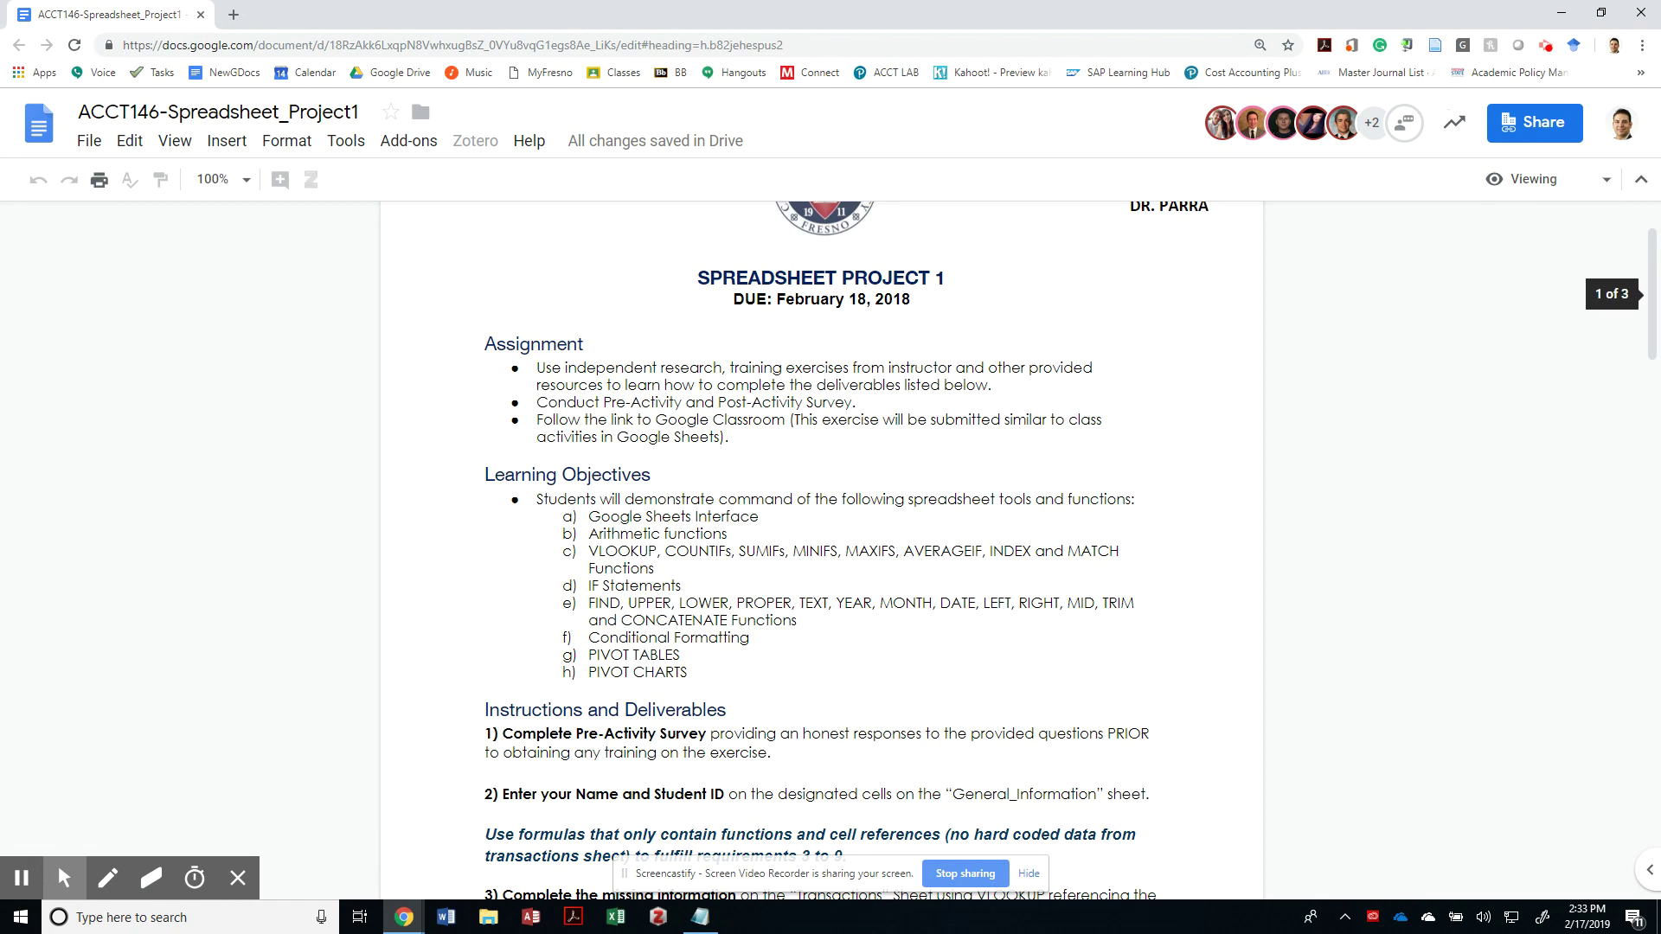
scroll(1440, 763, "down", 15)
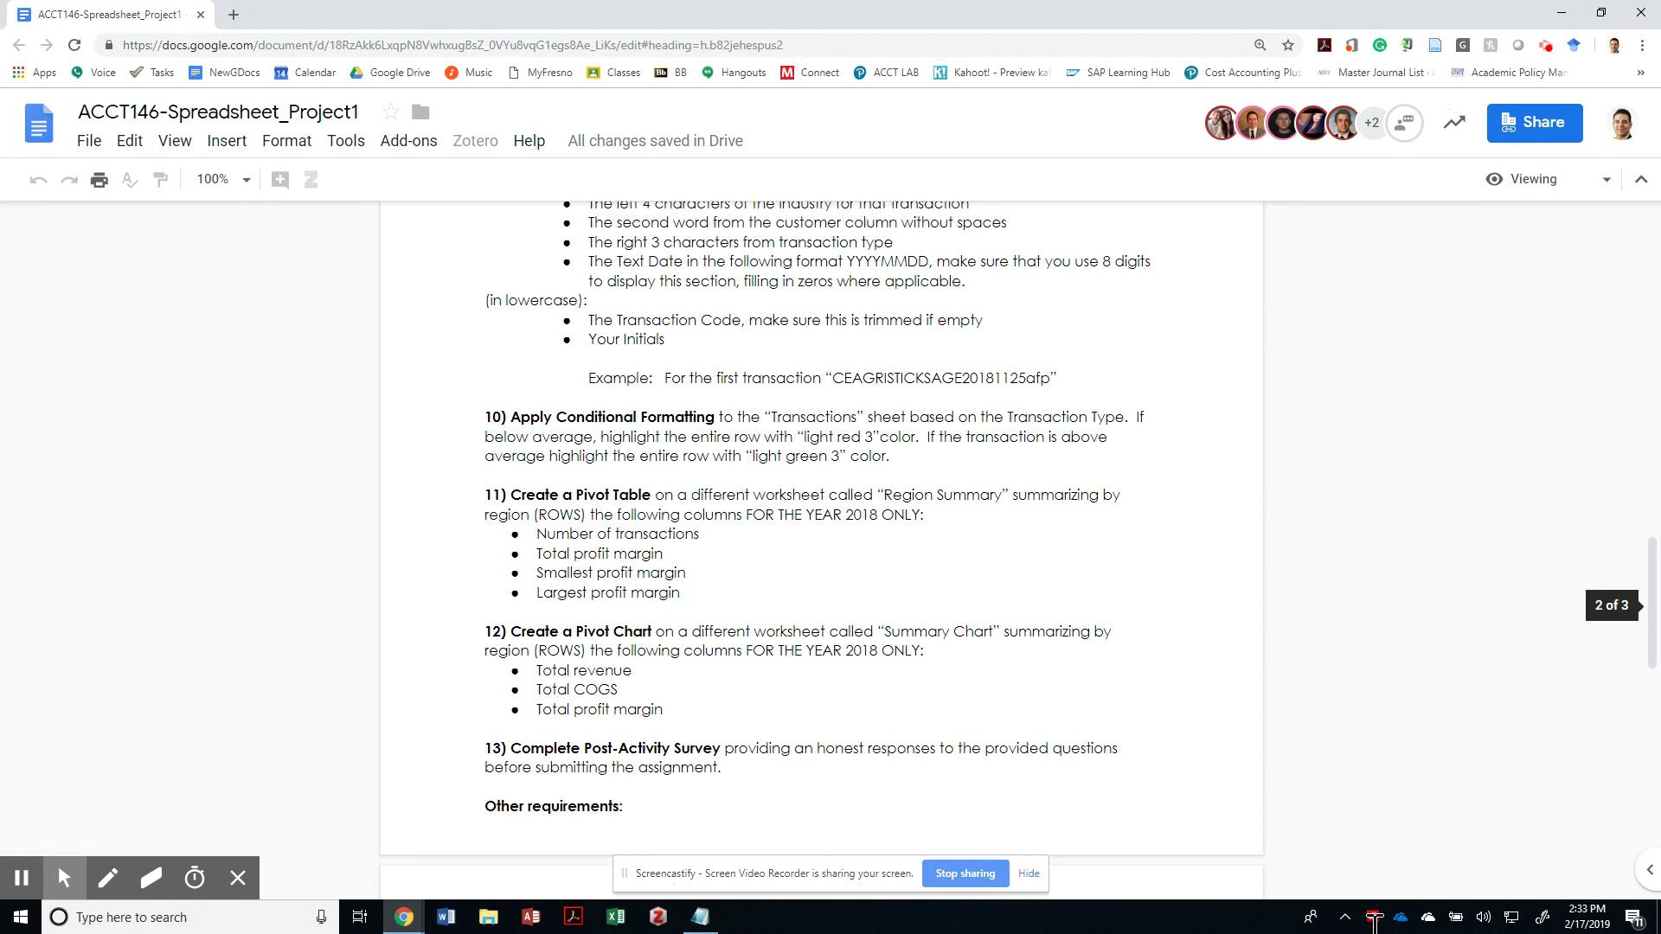
key("alt+Tab")
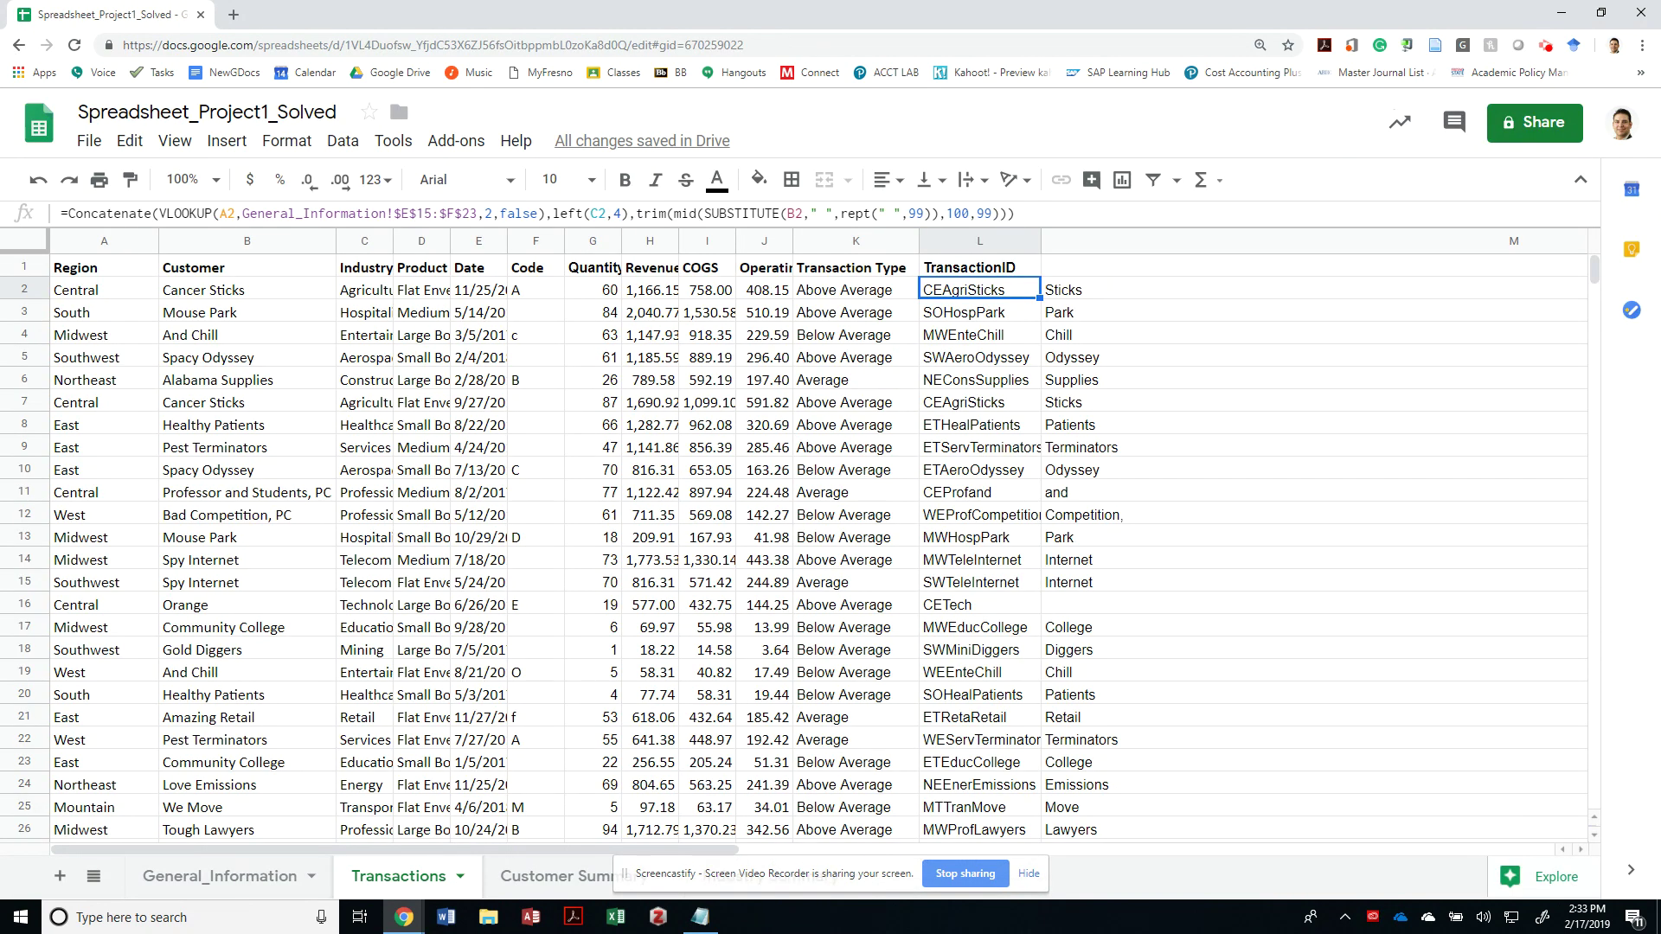
Step: Add right(K2,3) as the fourth CONCATENATE argument in the L2 TransactionID formula, after the TRIM expression
key("F2")
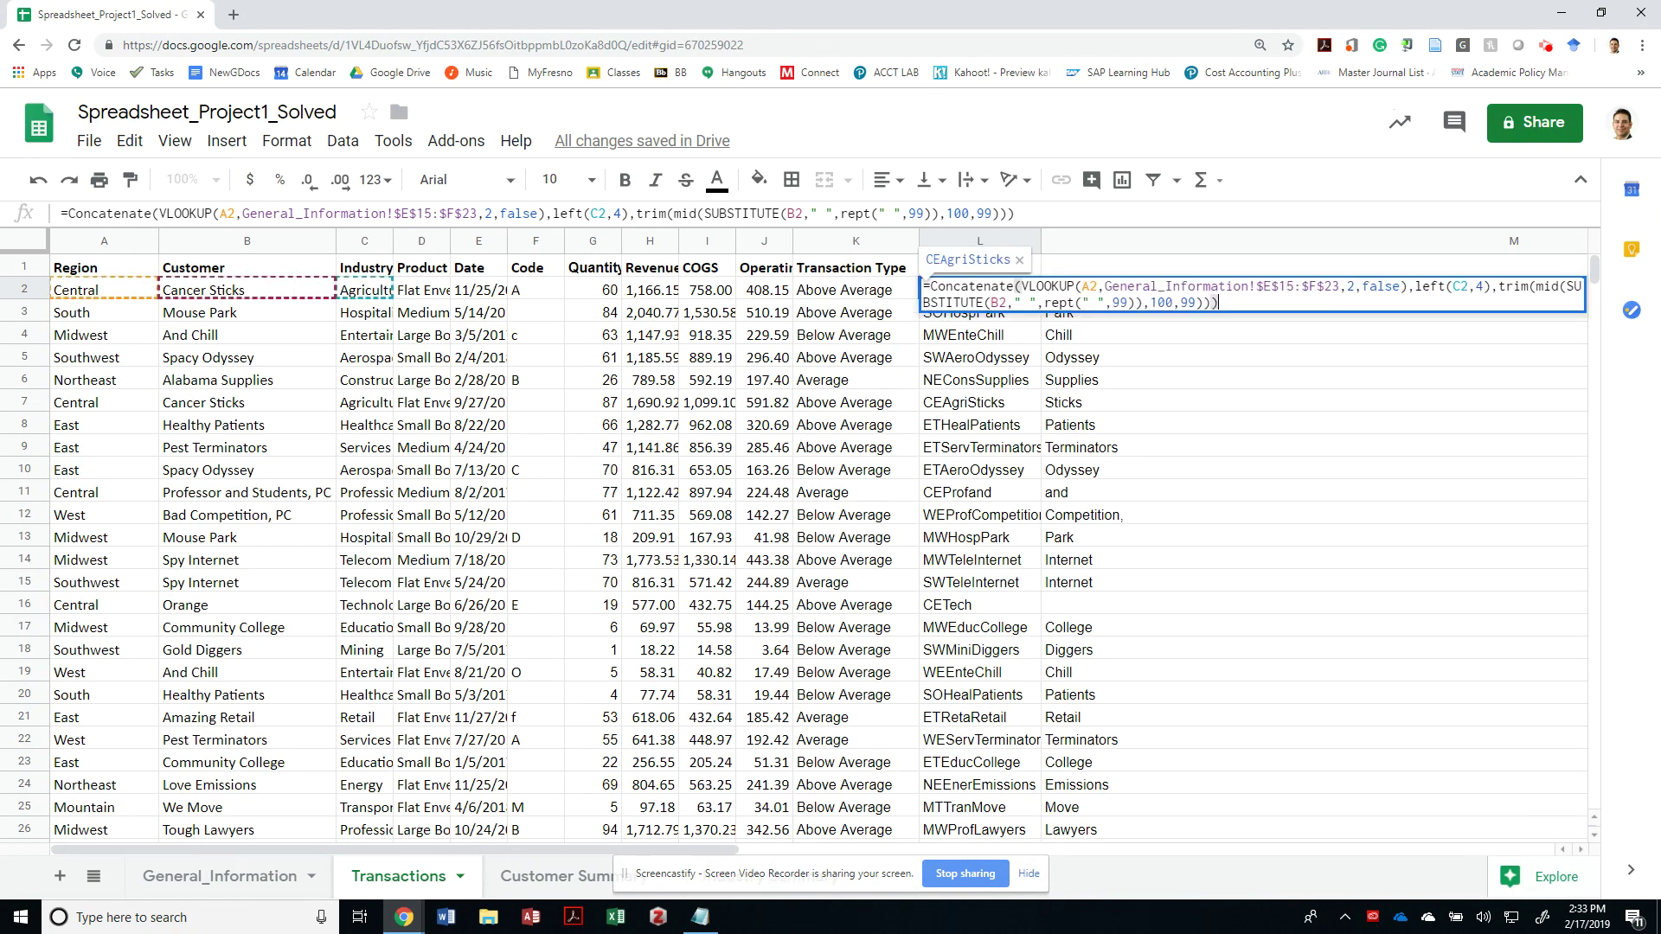
key("Left")
type(",")
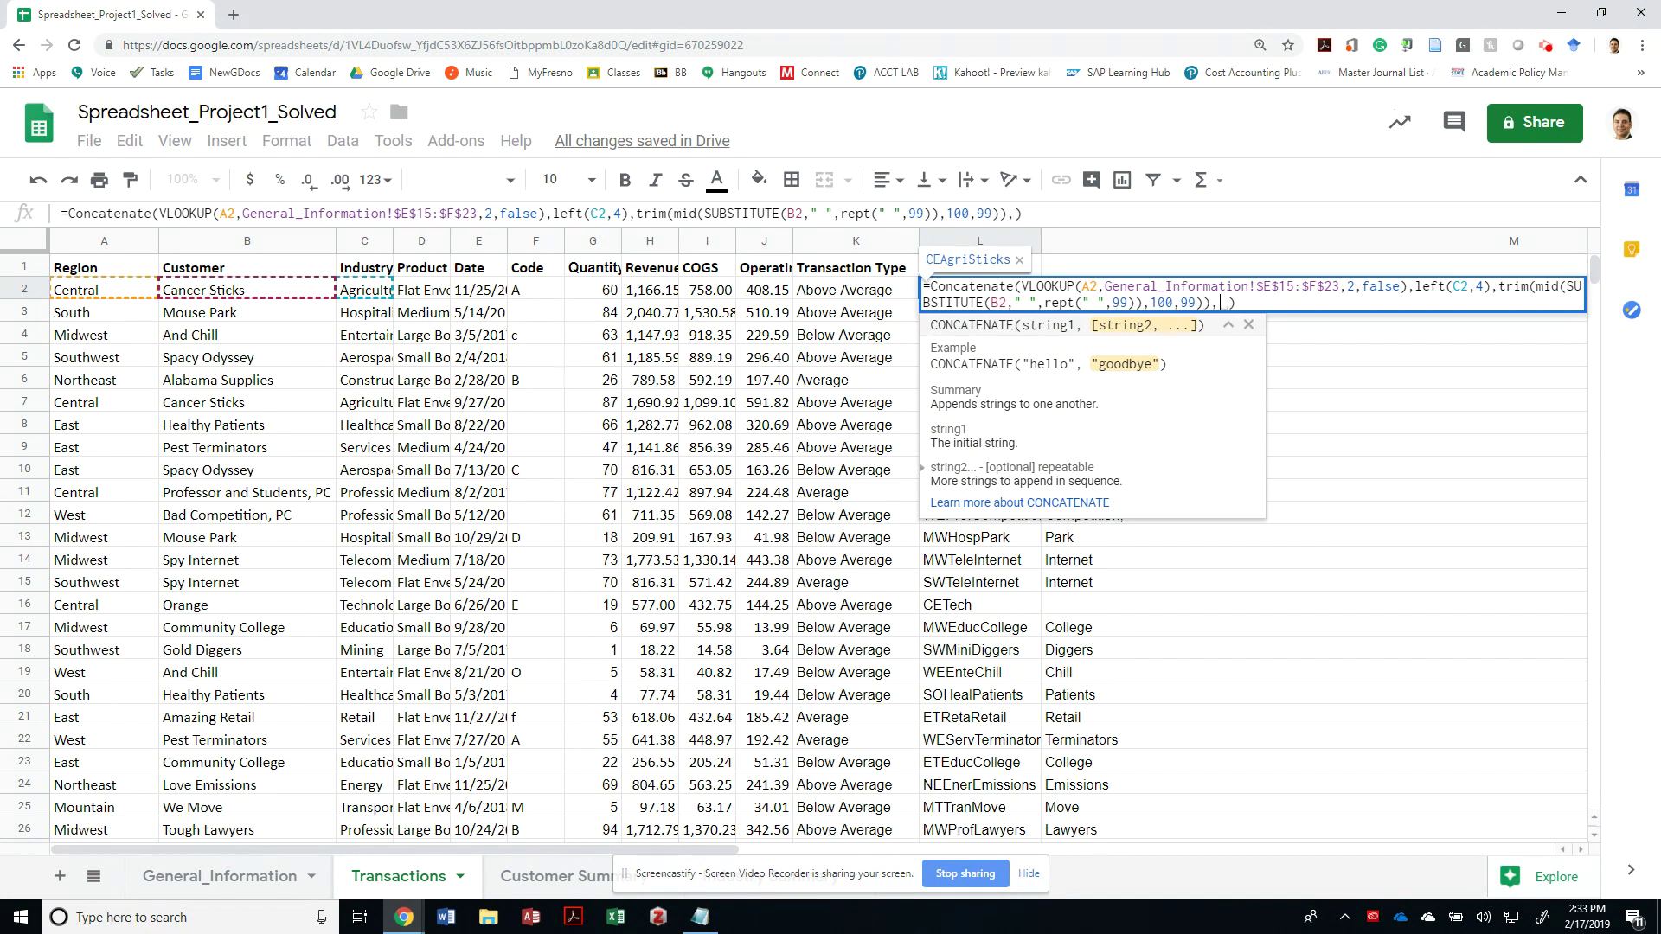
type("right")
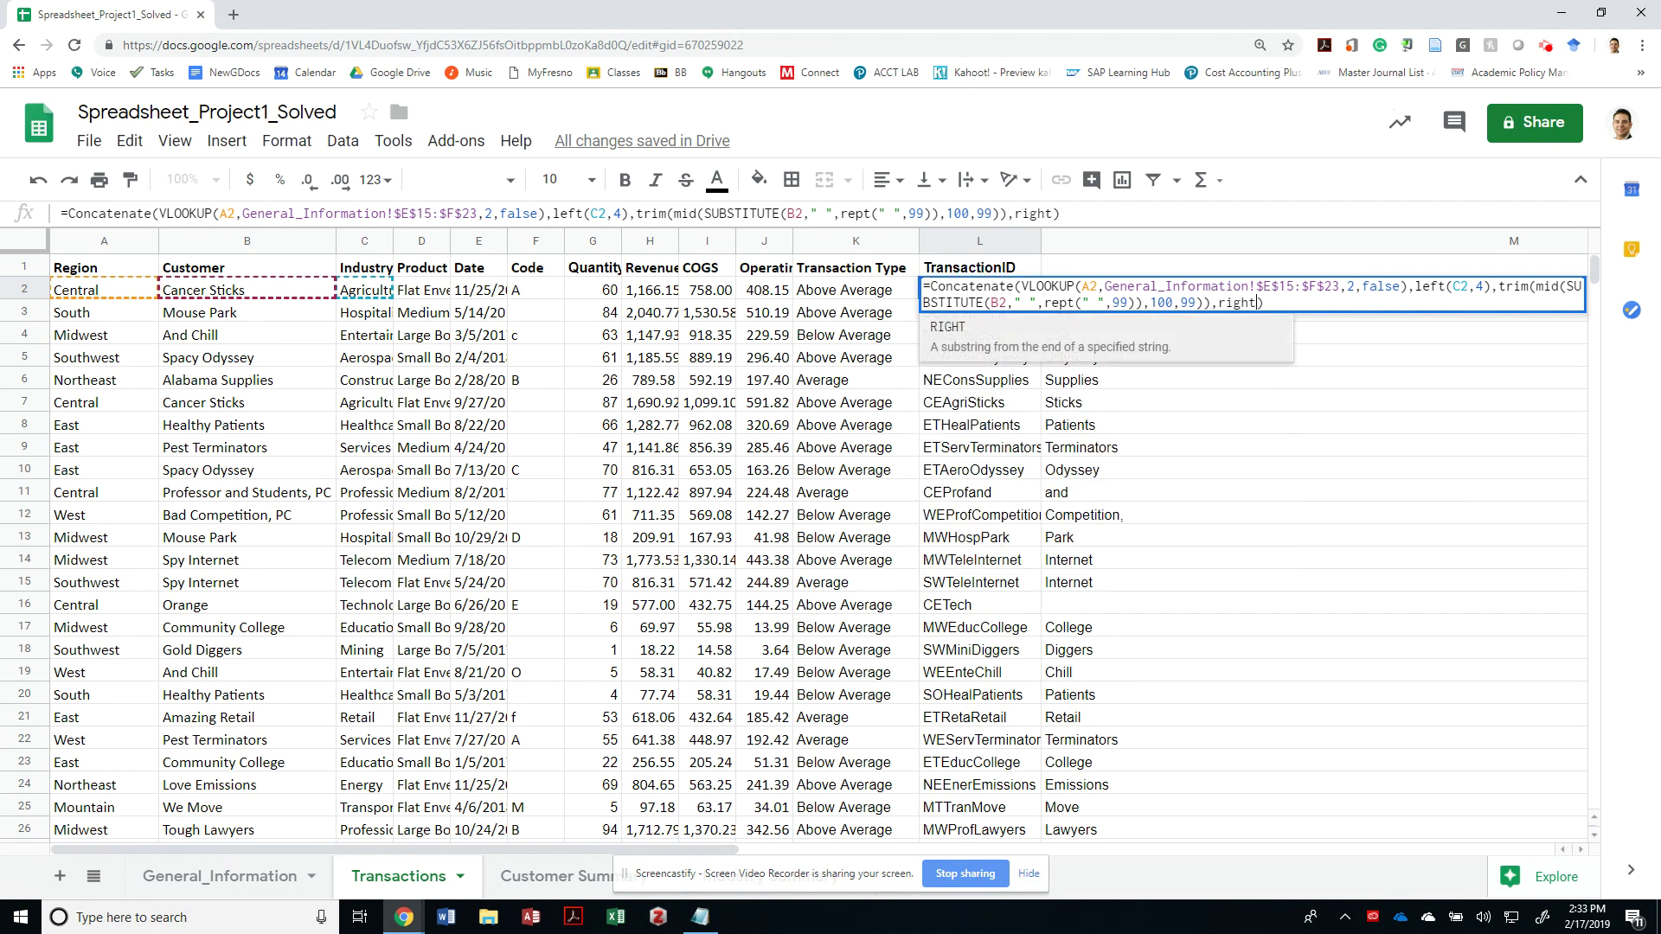
type("(")
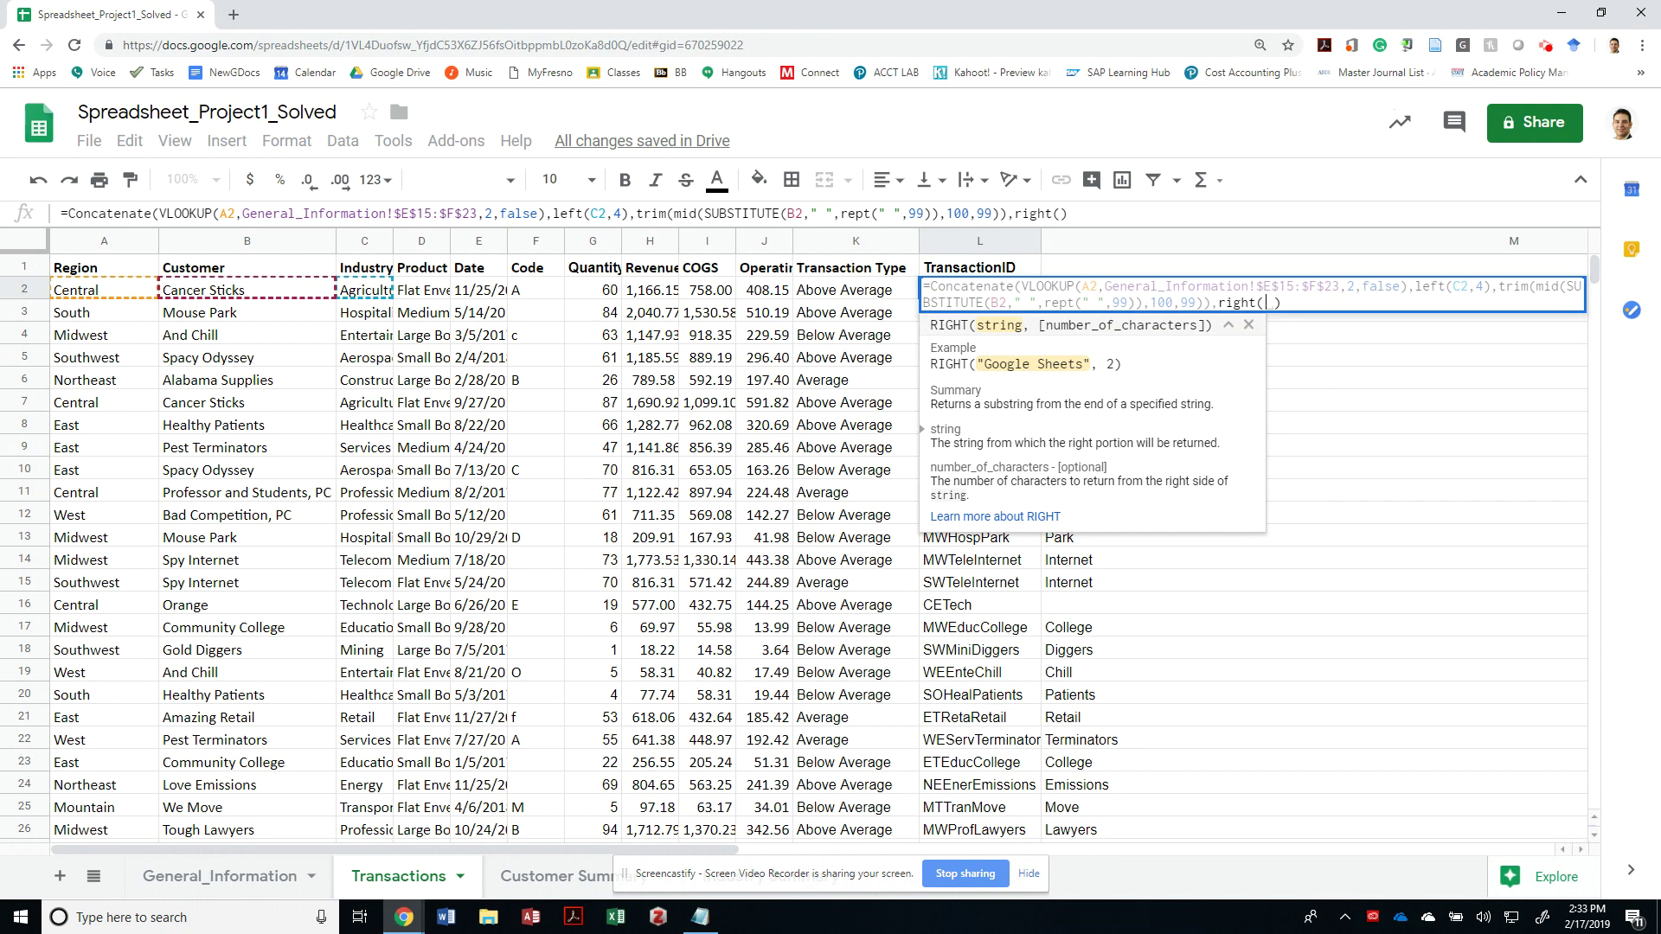
key("Left")
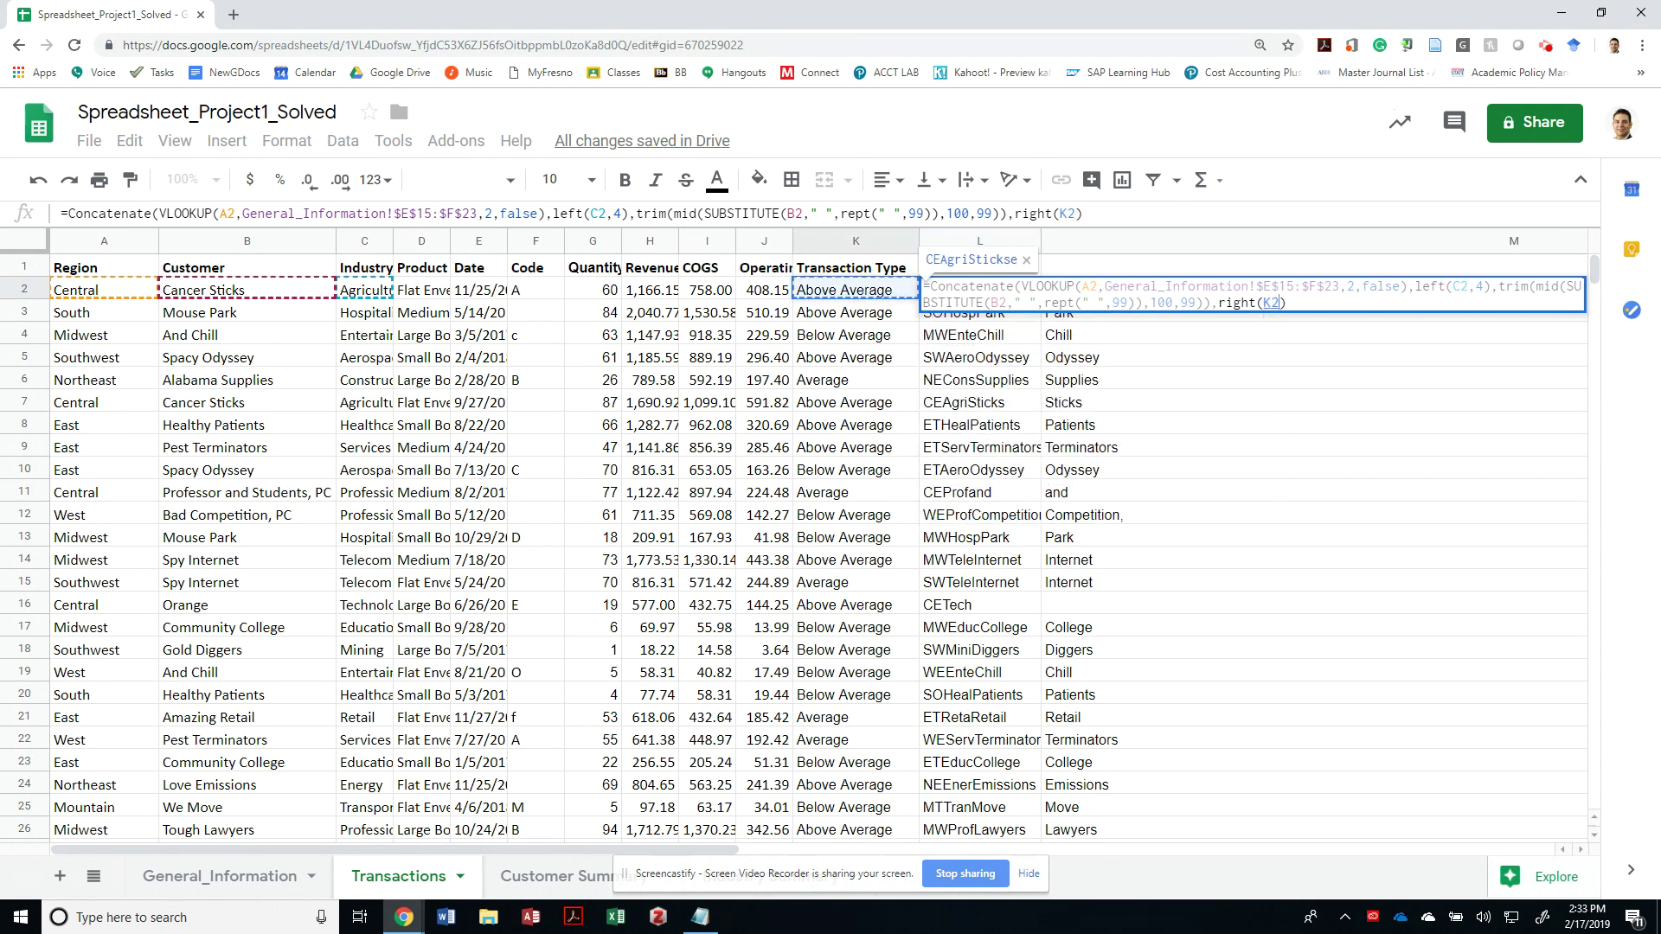
type(",3")
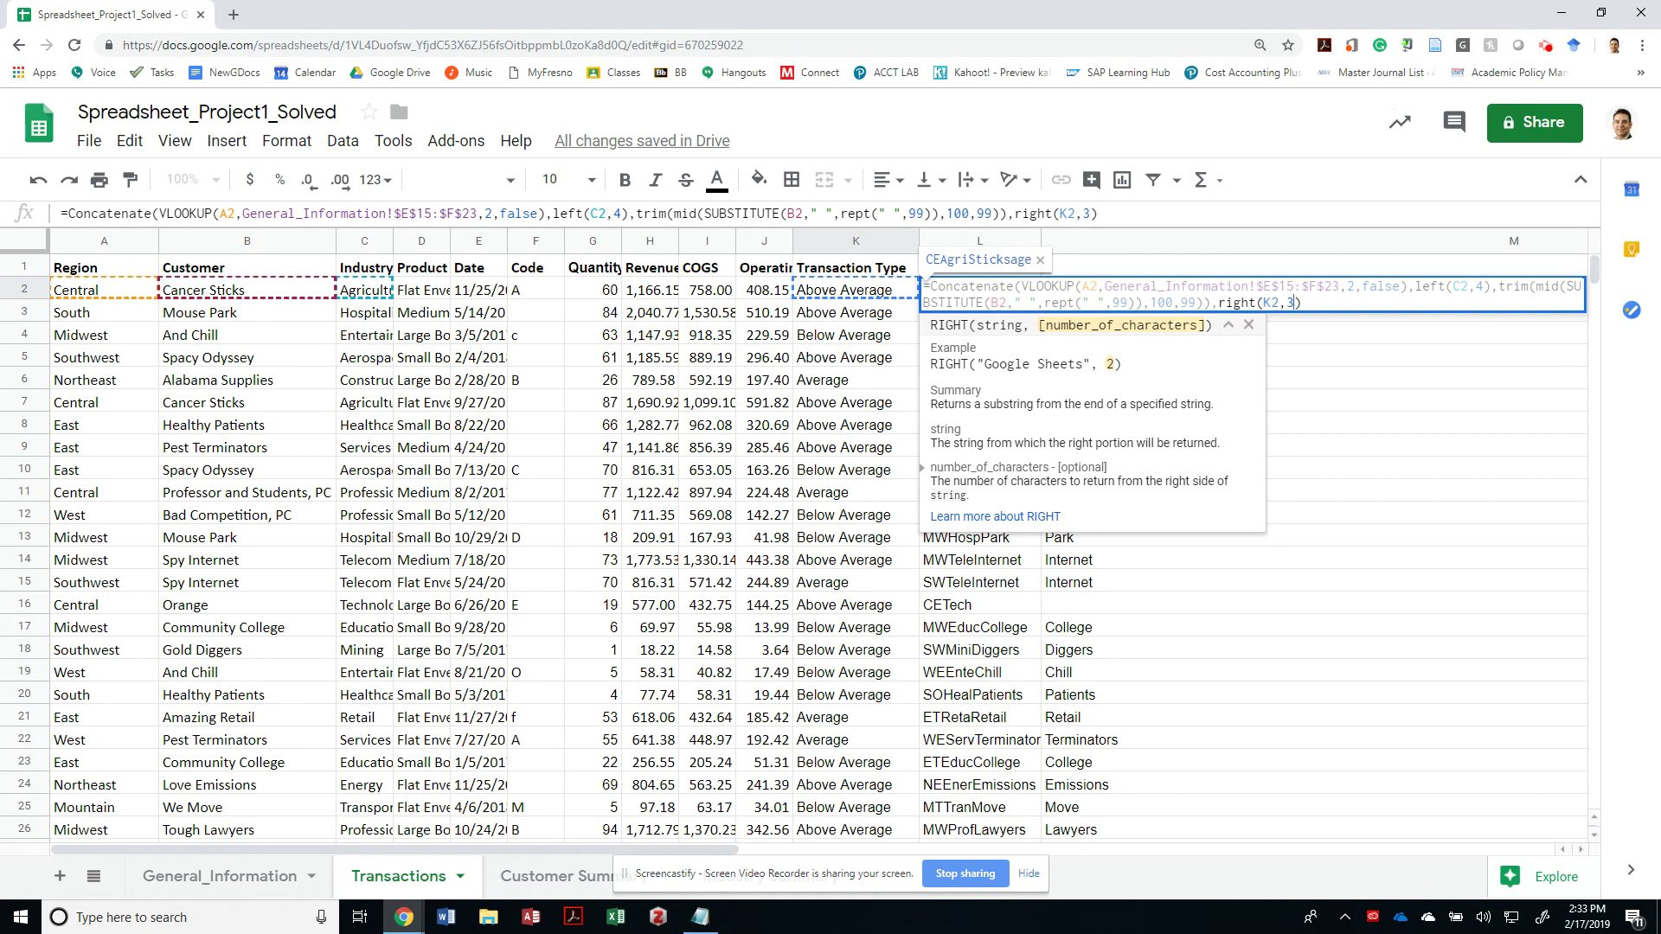
type(")")
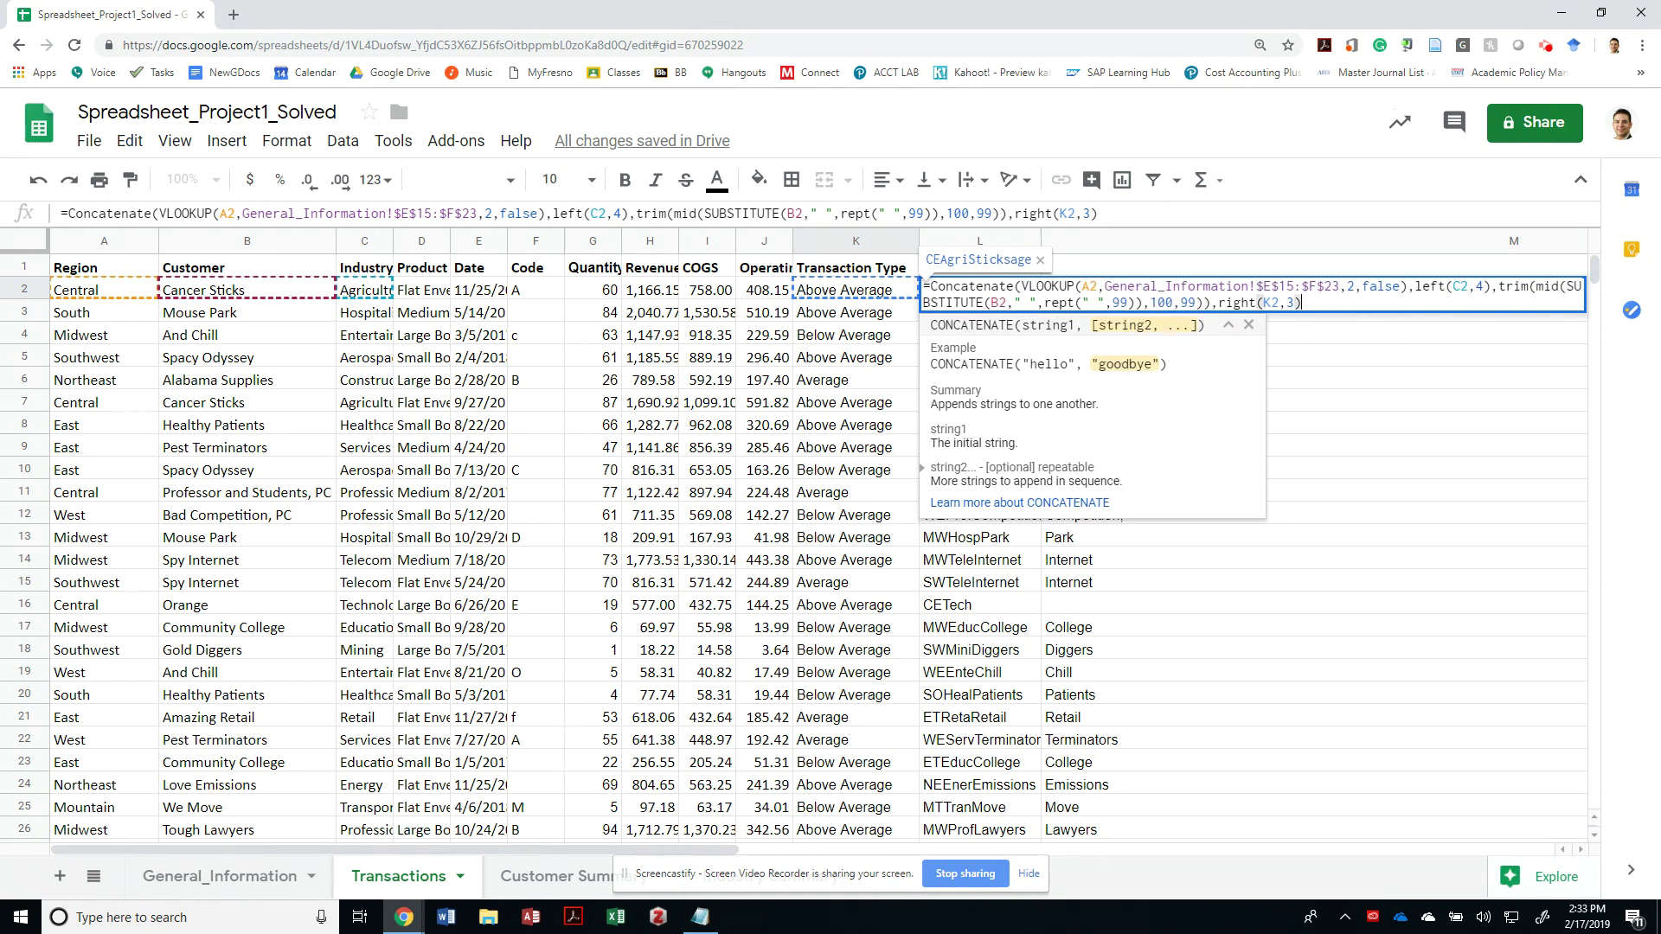
key("Return")
Step: Review the RIGHT and TRIM arguments inside the CONCATENATE formula in L2, leaving the formula as it is
key("Up")
key("Return")
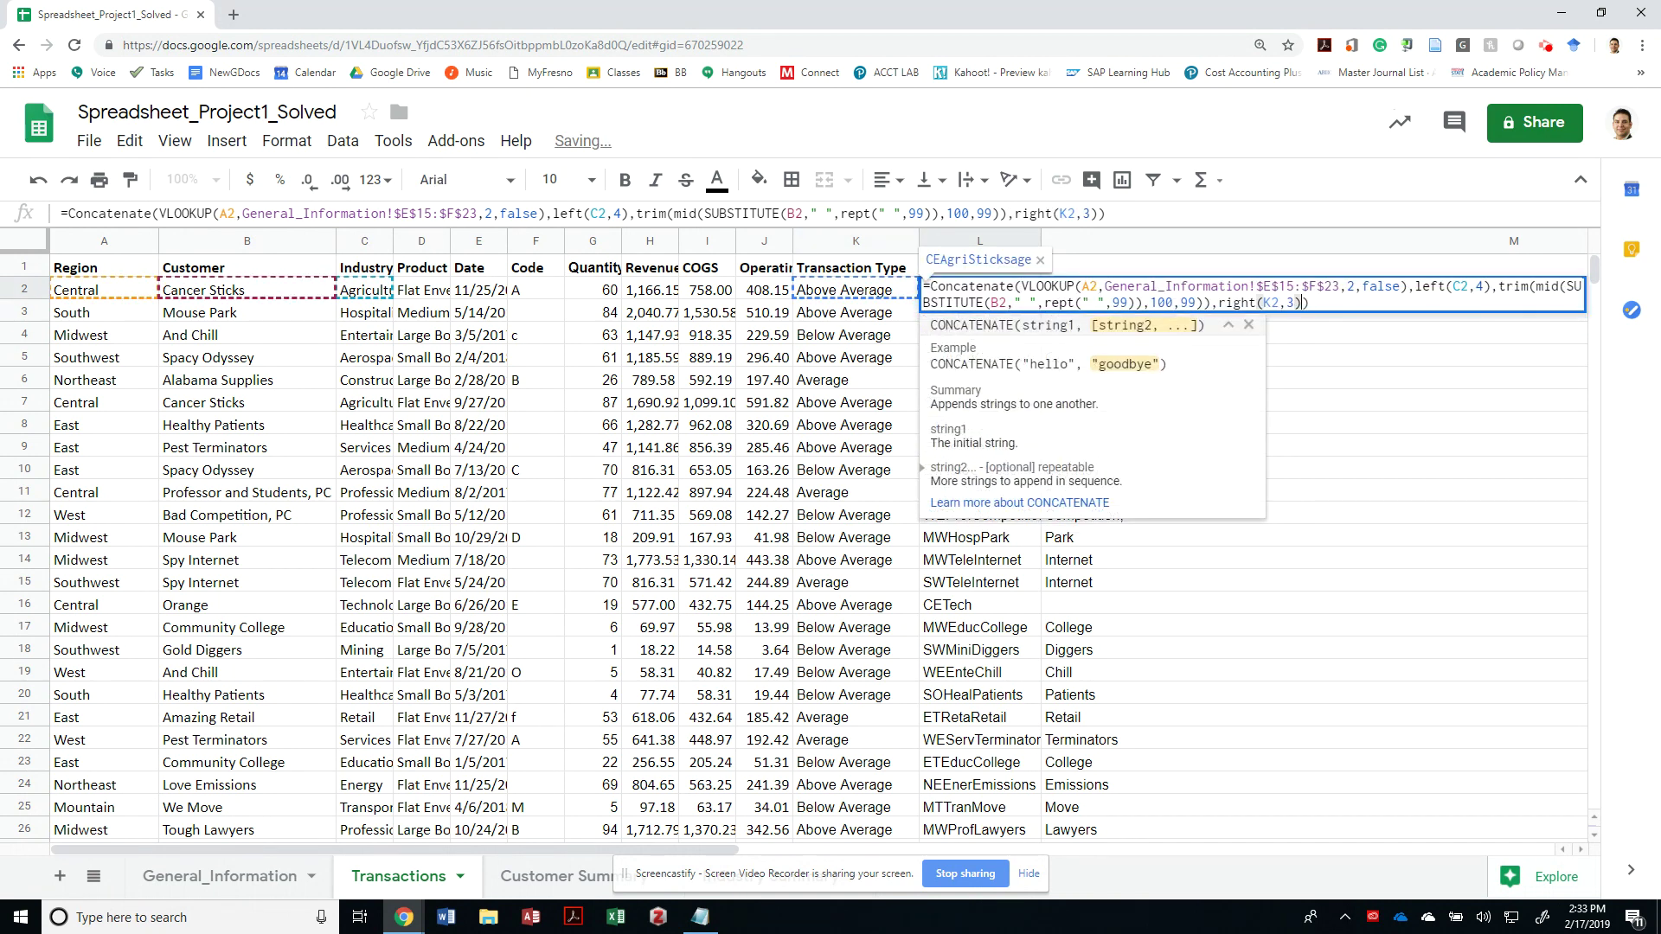
key("Left")
key("Left")
key("Left")
key("Left")
key("Left")
key("Left")
key("Left")
key("Left")
key("Left")
key("Left")
key("Left")
key("Left")
key("Left")
key("Left")
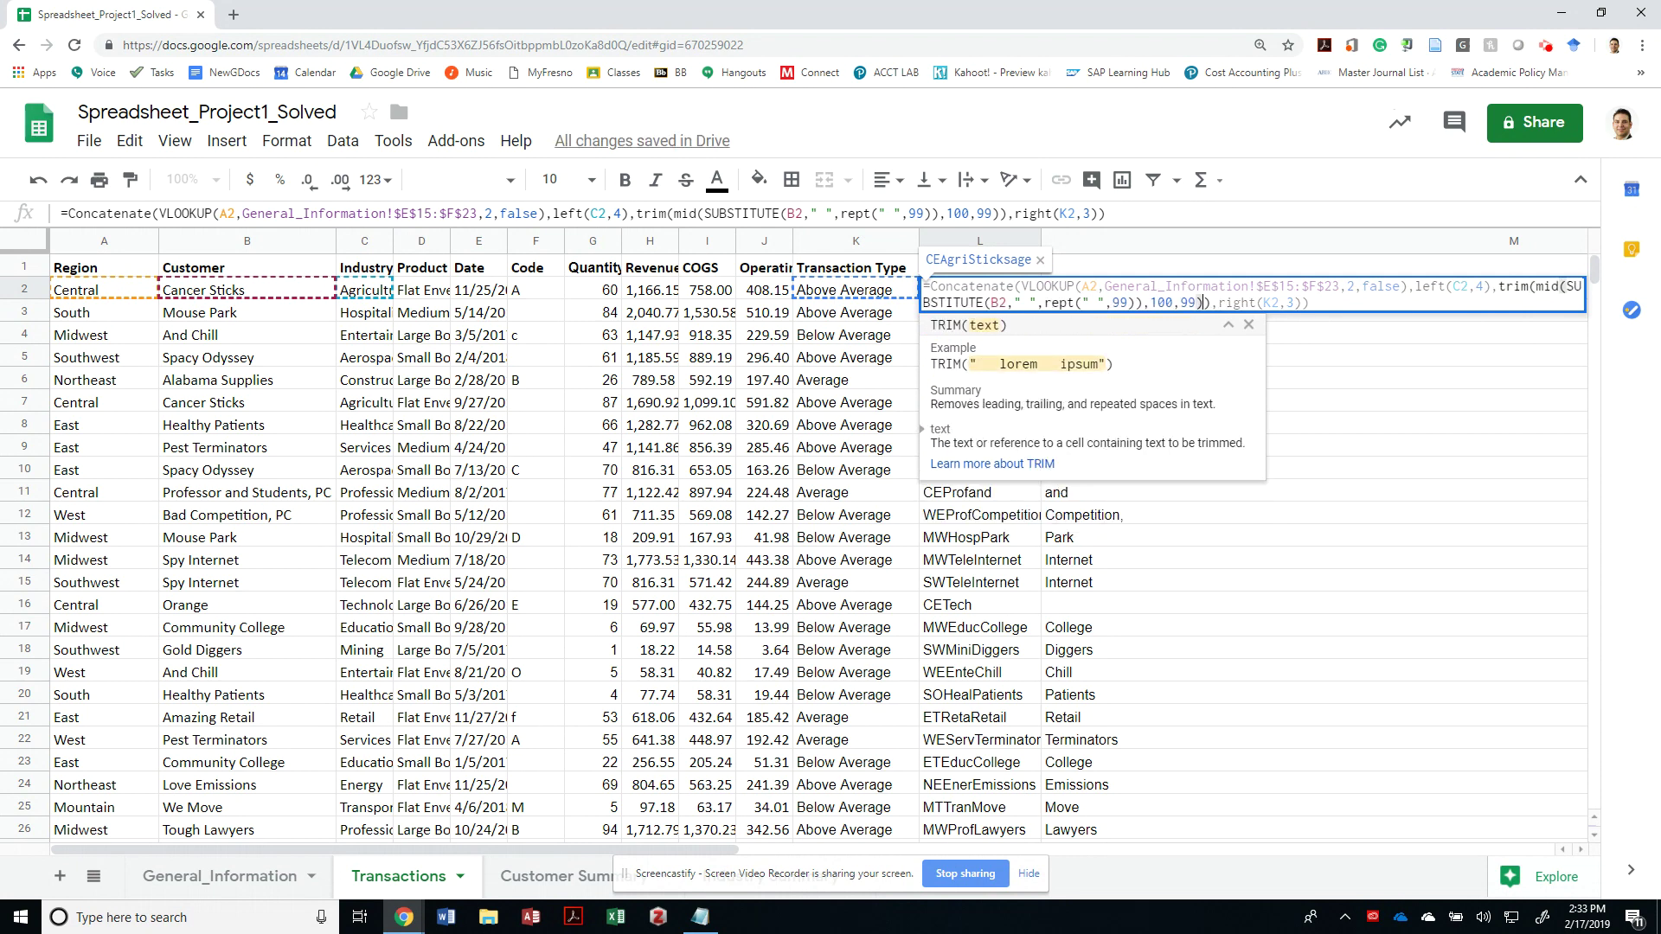
key("Escape")
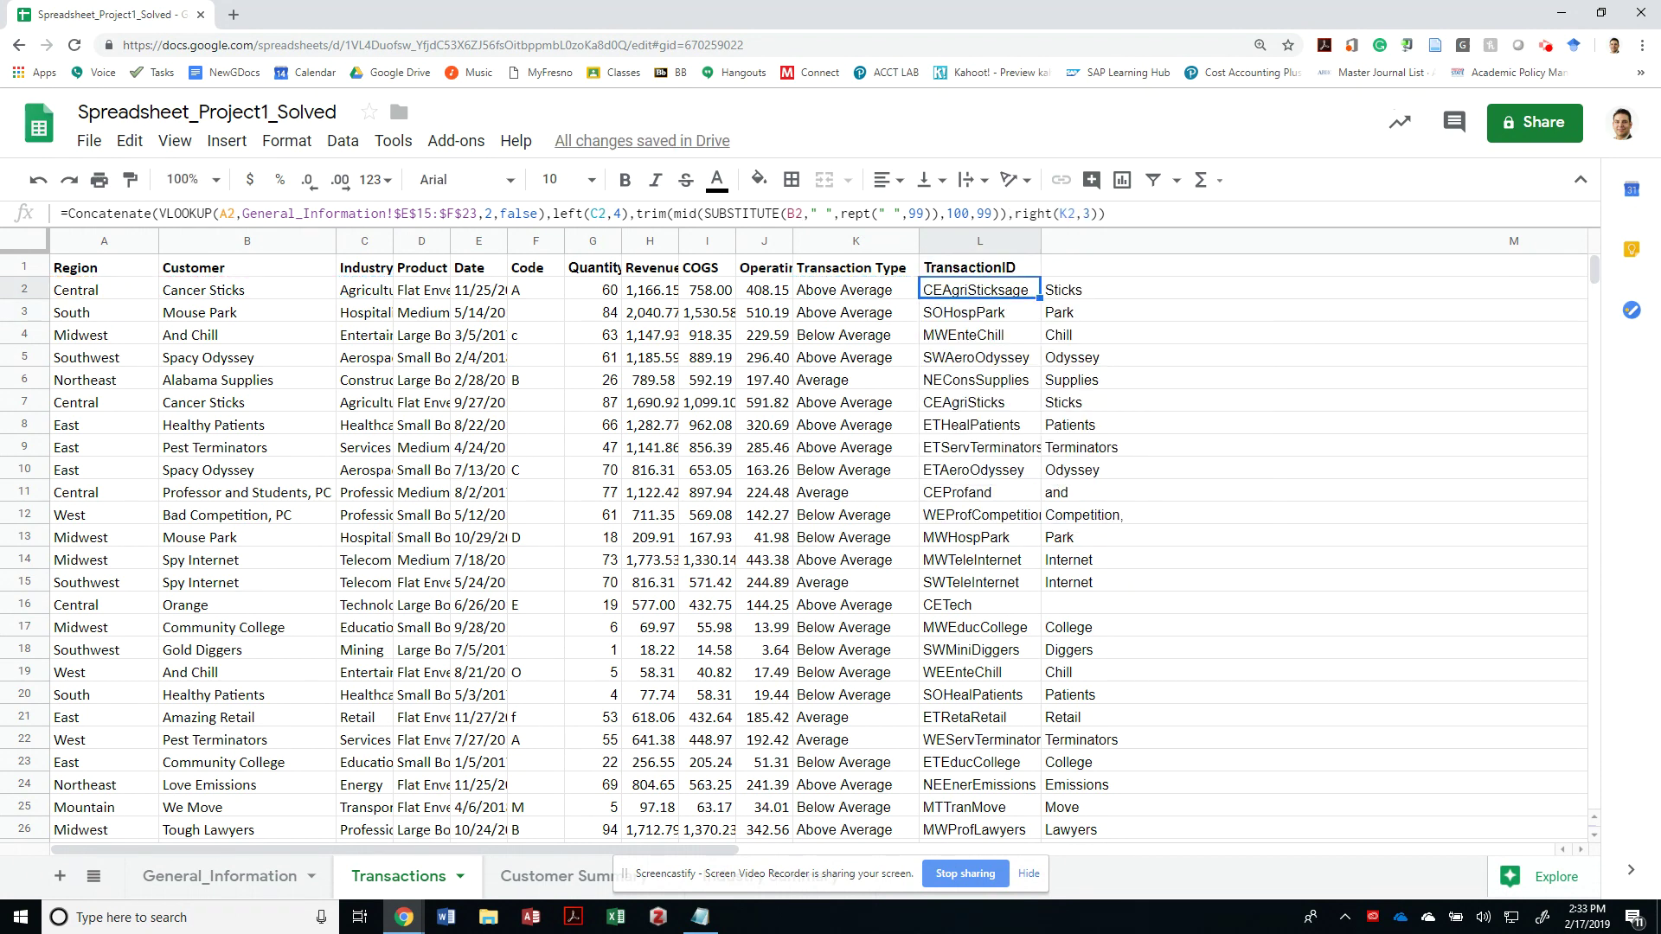
Step: Fill the extended L2 TransactionID formula down column L to the last transaction row and return to the column's first data rows
key("Return")
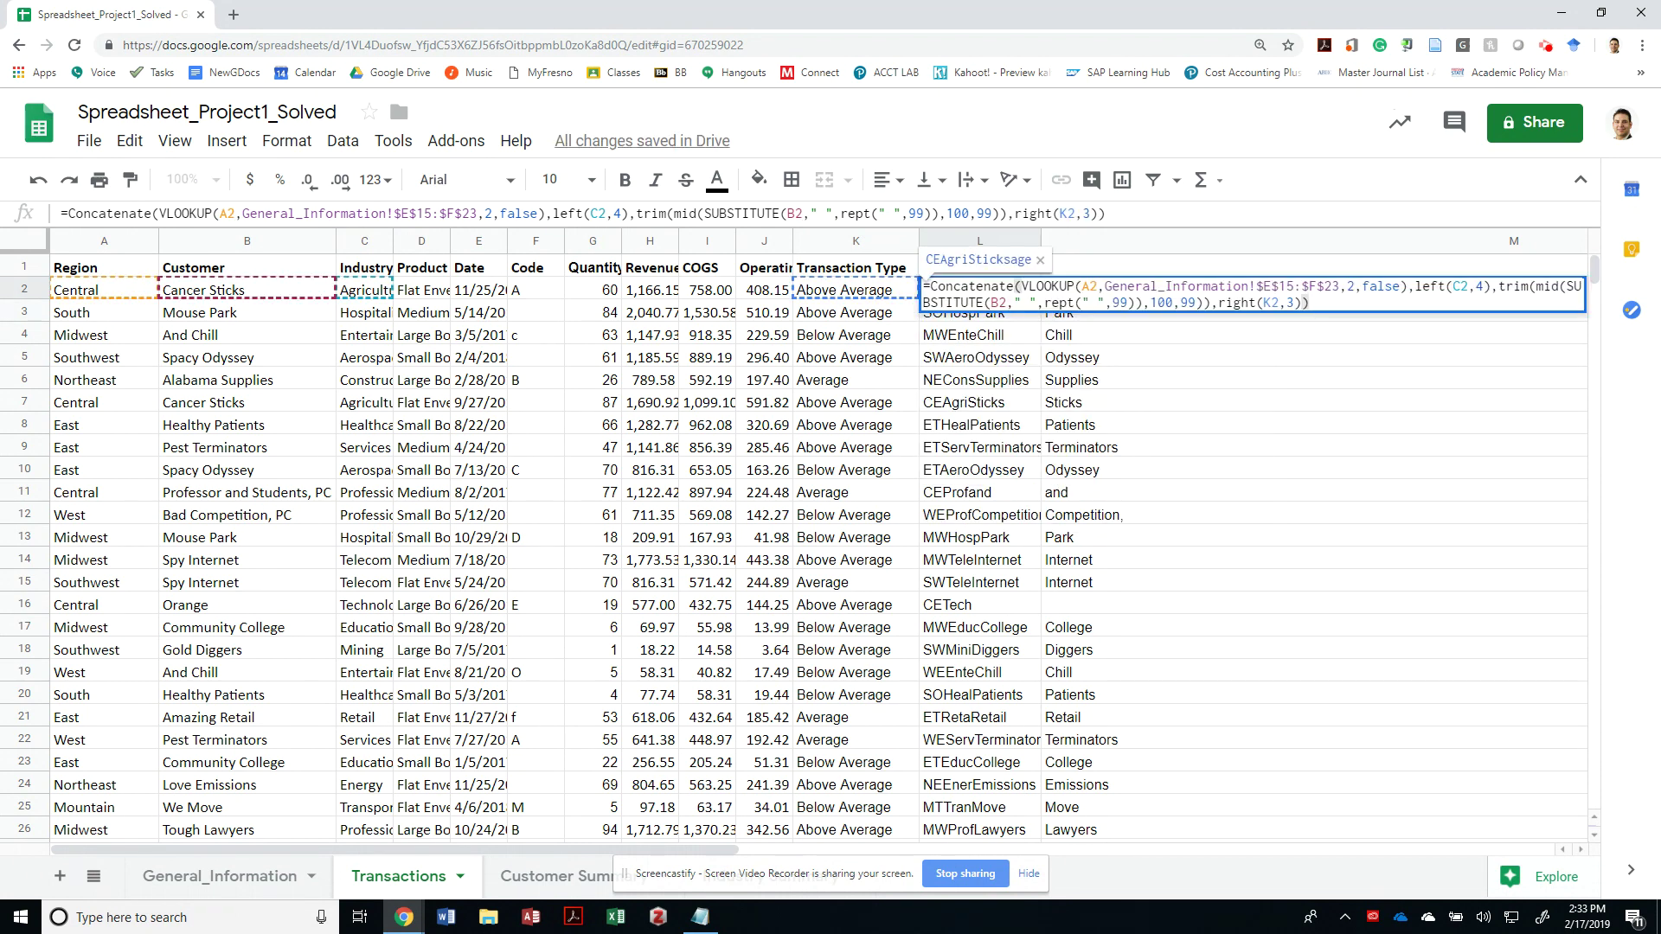
key("Return")
key("Up")
key("ctrl+shift+Down")
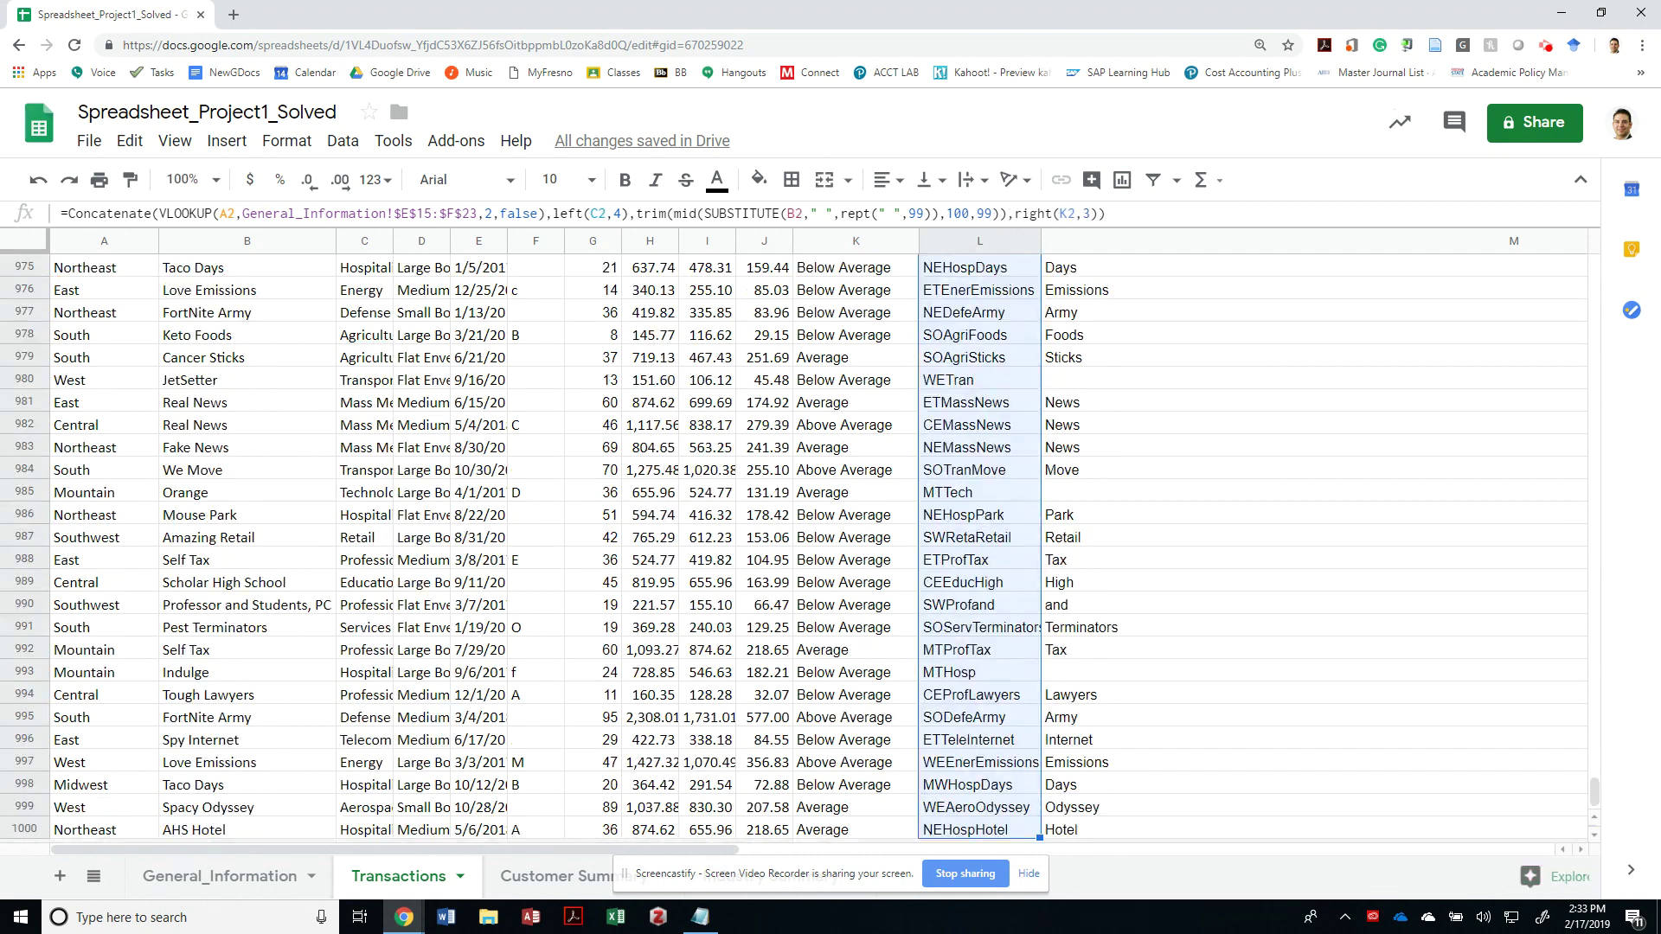
key("ctrl+d")
key("ctrl+Up")
key("Down")
key("Down")
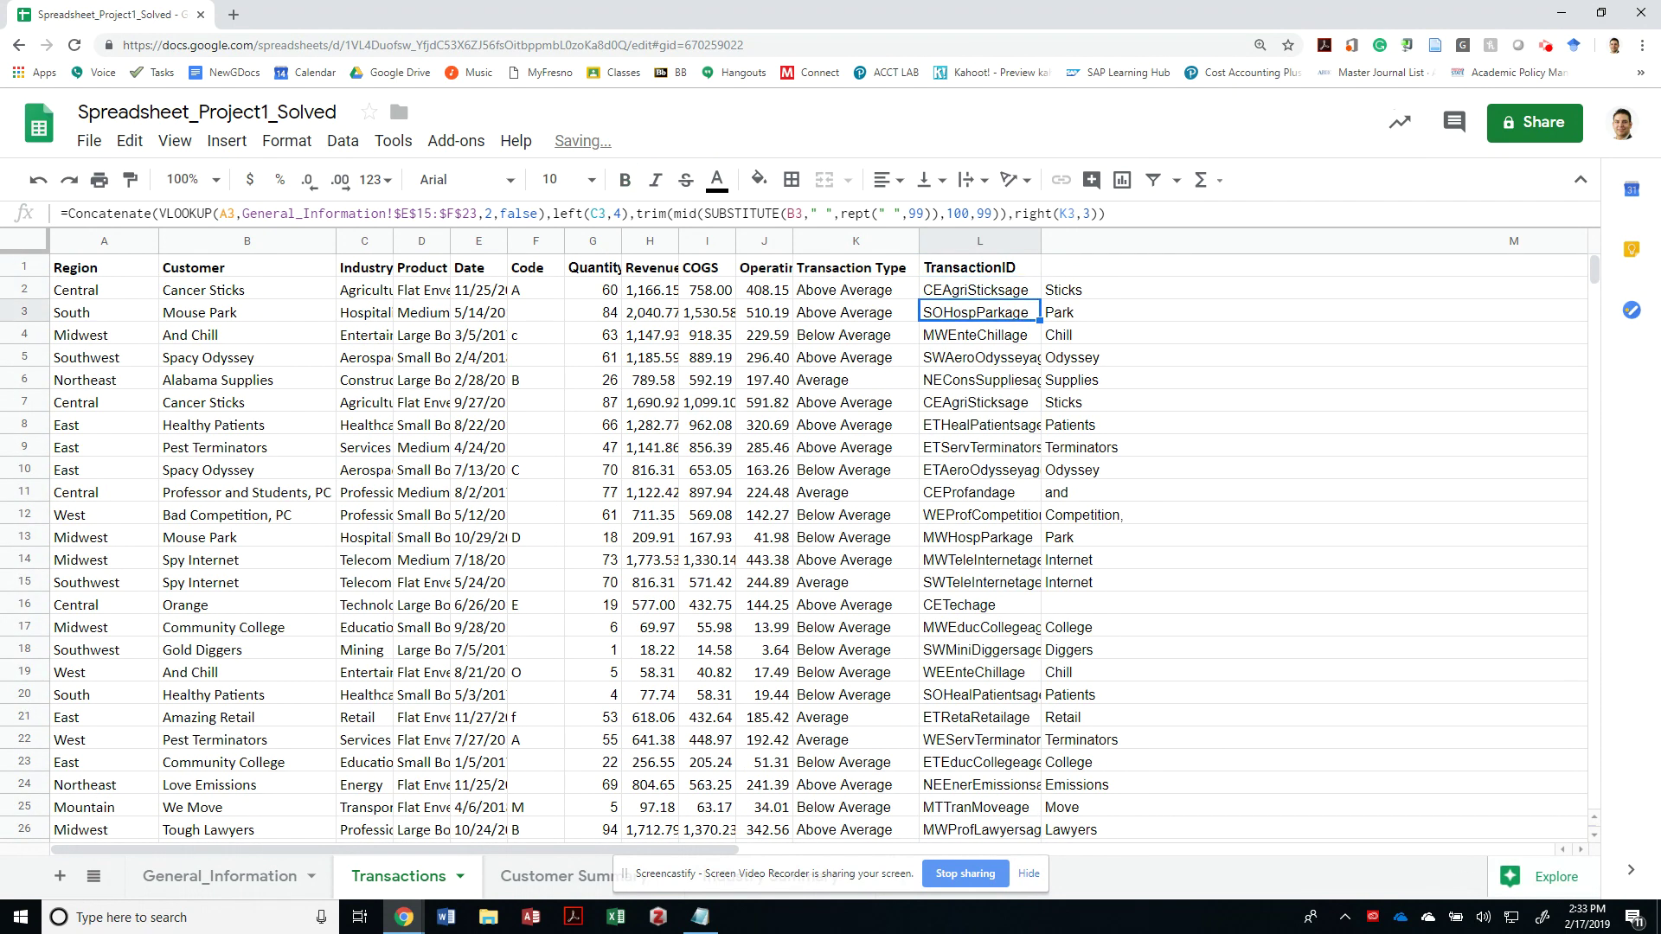
key("Up")
key("Down")
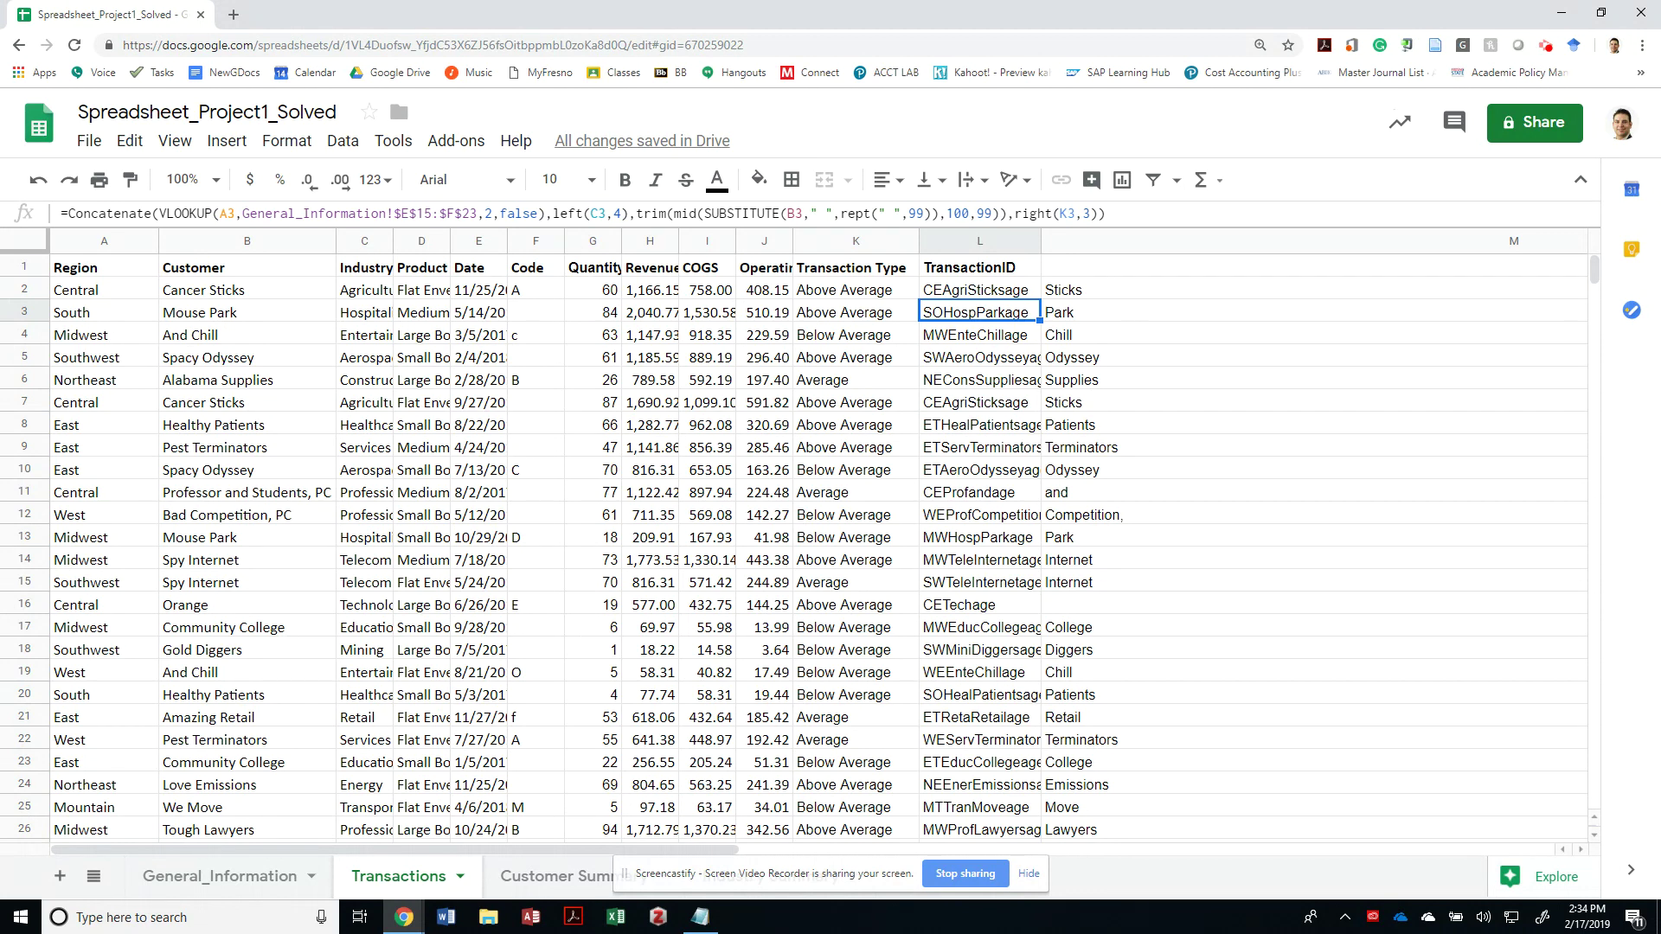
Step: Examine the Transaction Type formula in K2 and open the L2 TransactionID formula for editing
key("Left")
key("Up")
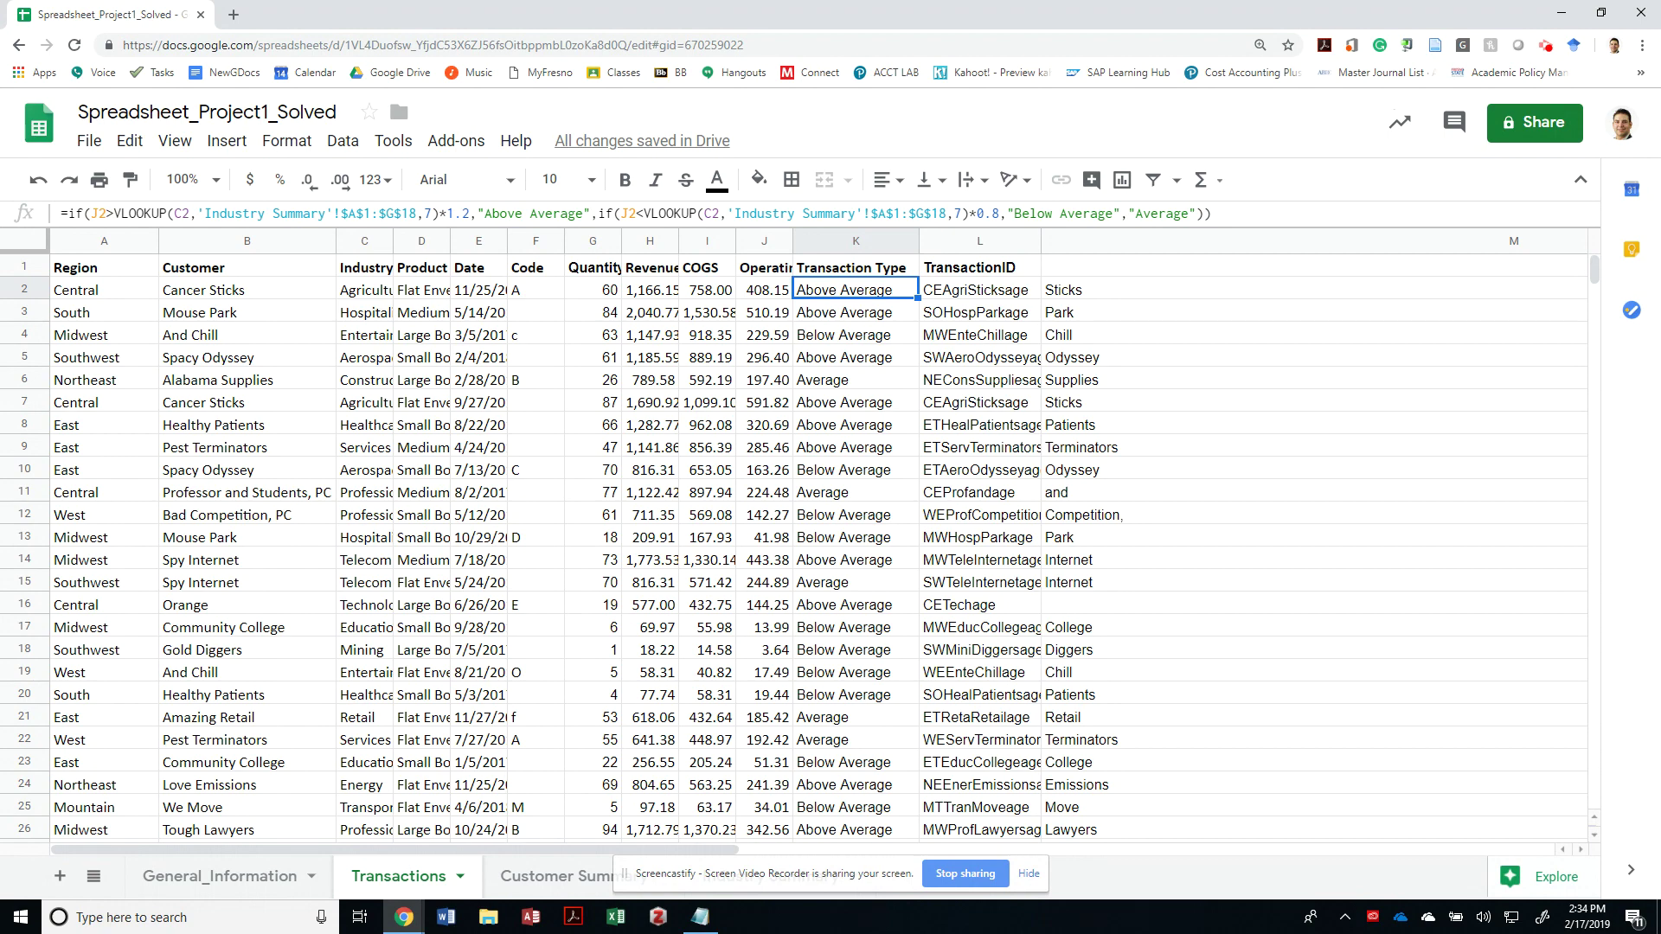
scroll(605, 545, "down", 4)
scroll(606, 545, "up", 4)
key("Right")
key("F2")
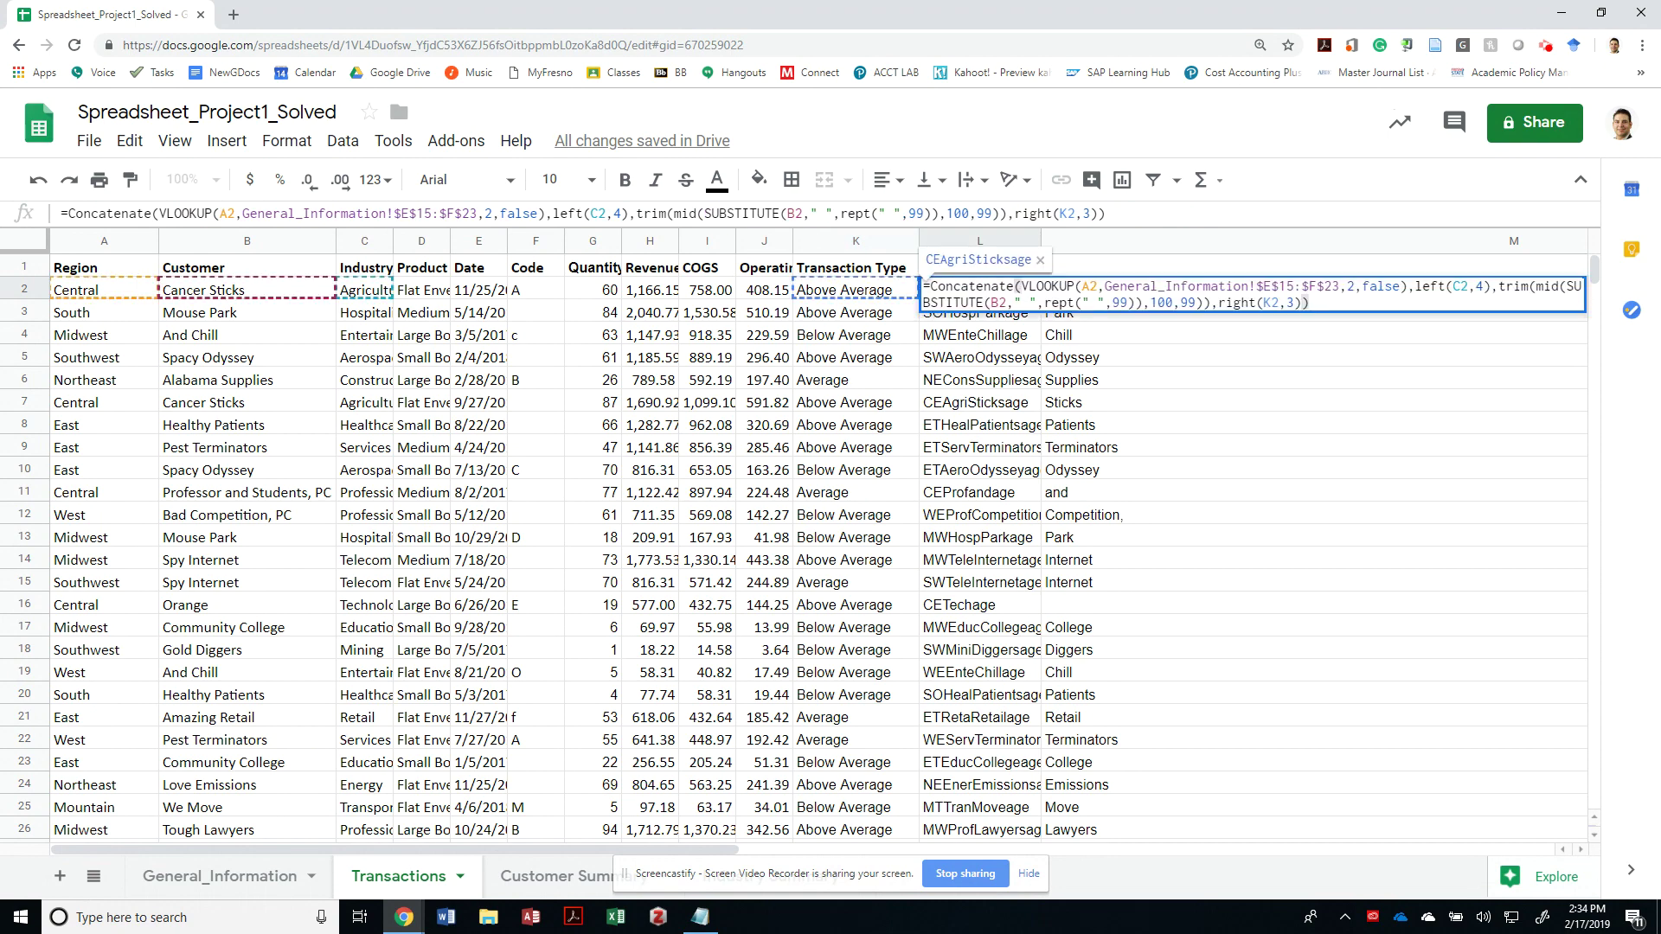
Step: Check the YYYYMMDD text date requirement of the Transaction ID in the project document, and return to cell M2 of the Transactions sheet
key("alt+Tab")
scroll(821, 519, "down", 2)
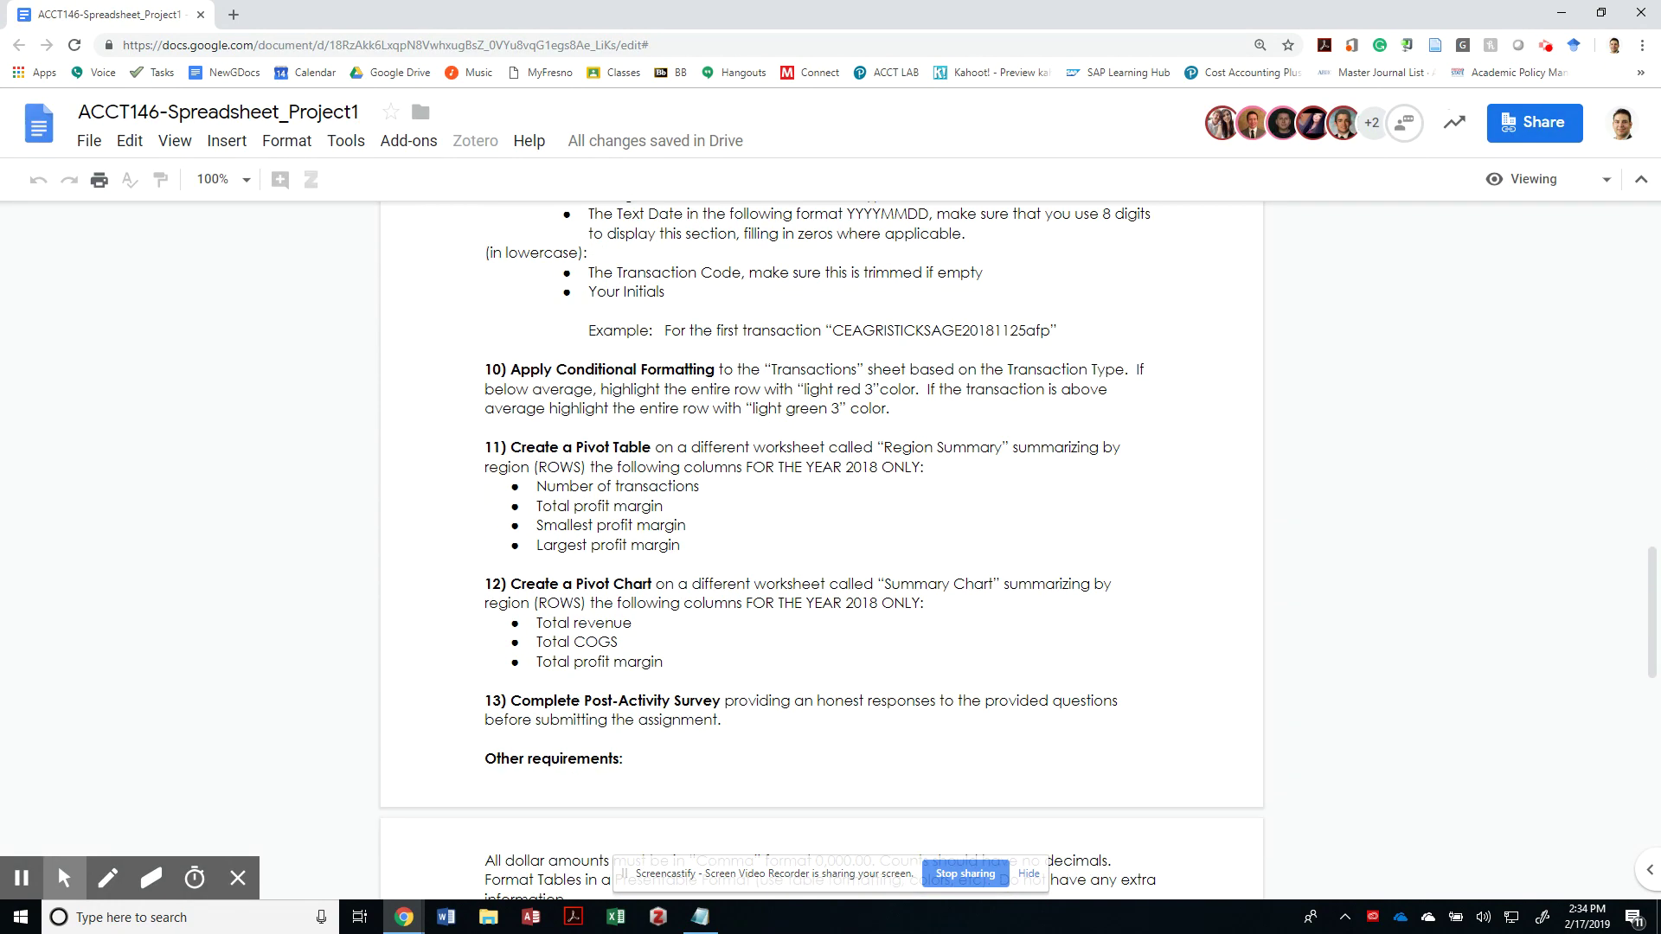
scroll(1549, 702, "up", 3)
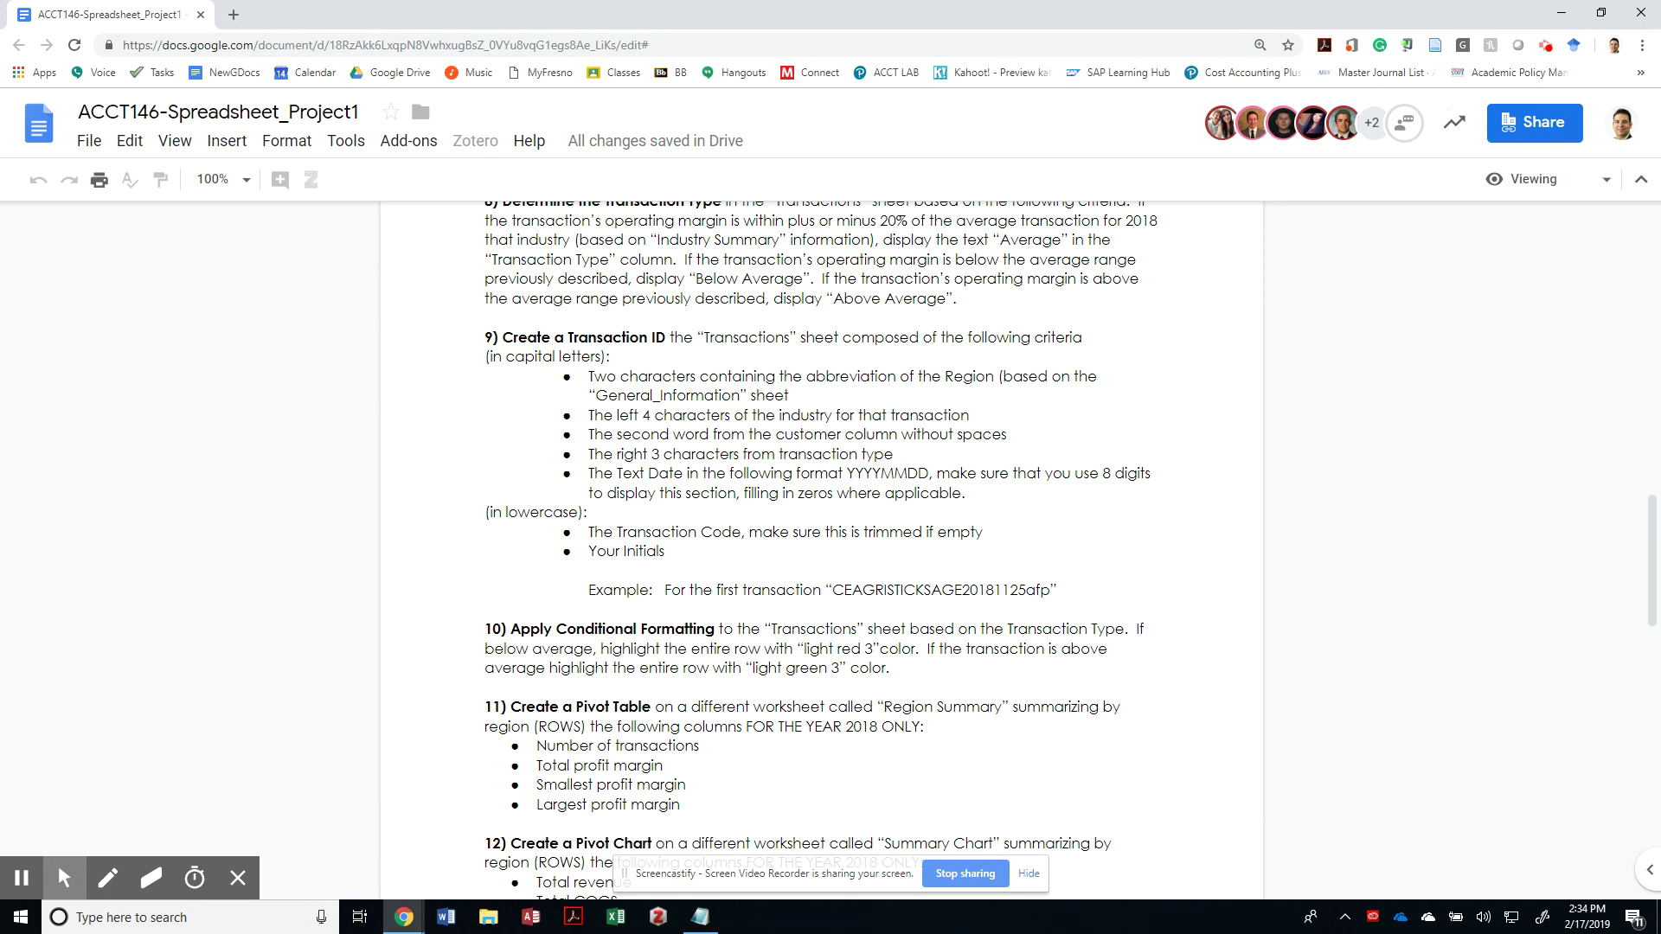
left_click_drag(847, 475, 927, 475)
key("alt+Tab")
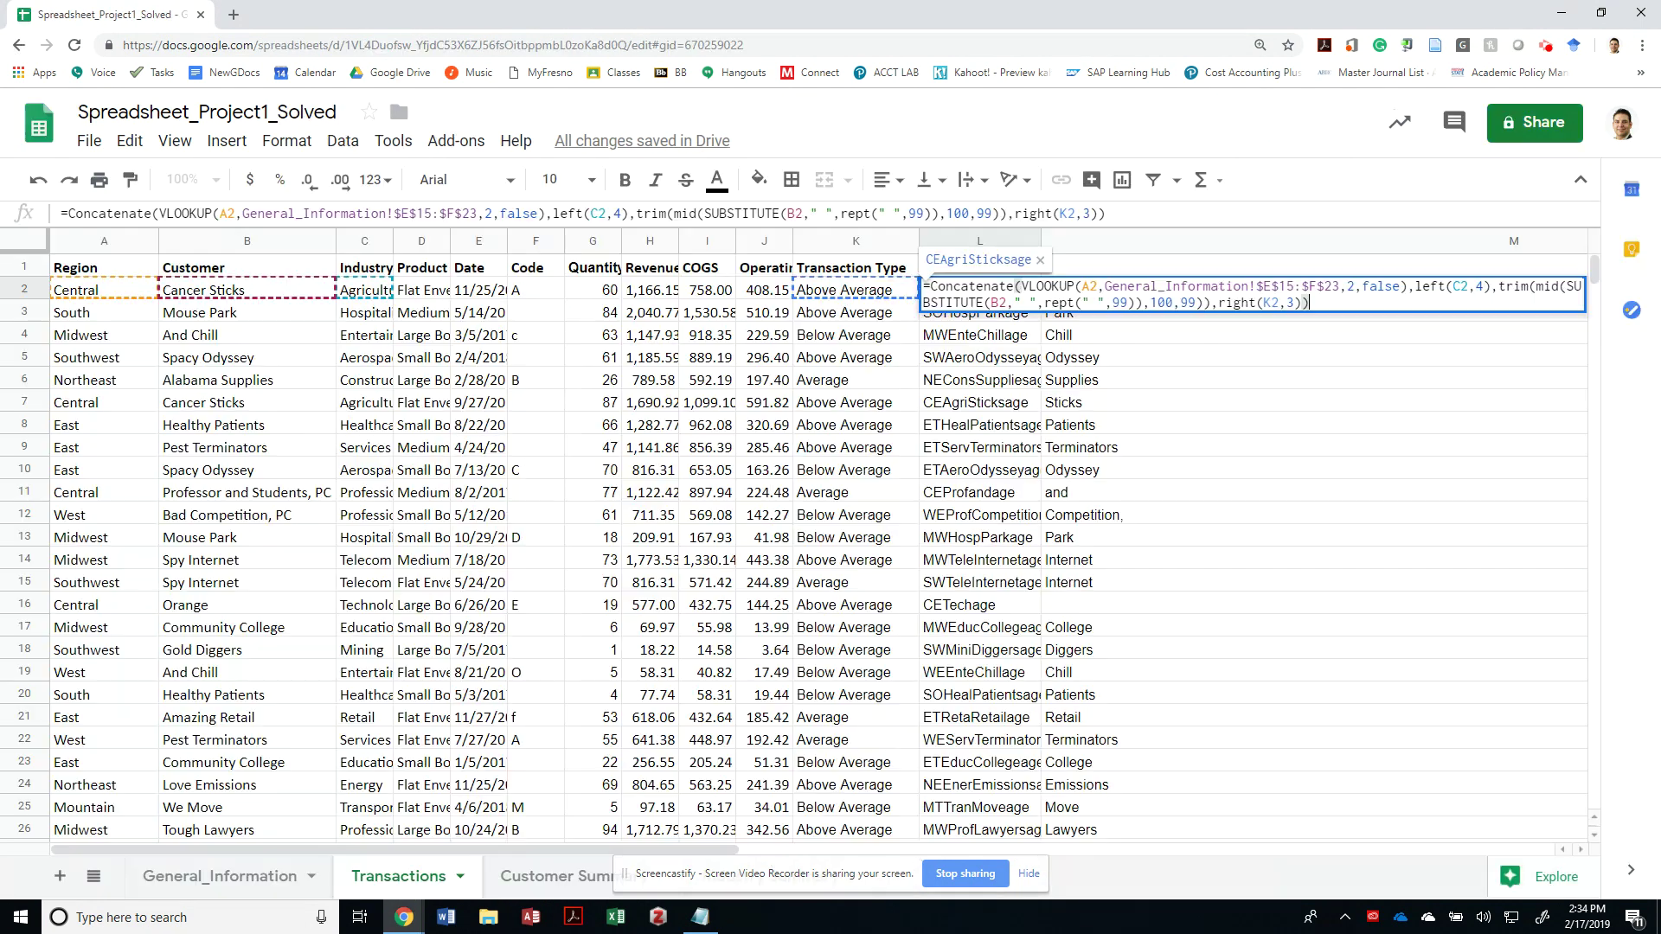
key("Escape")
key("Right")
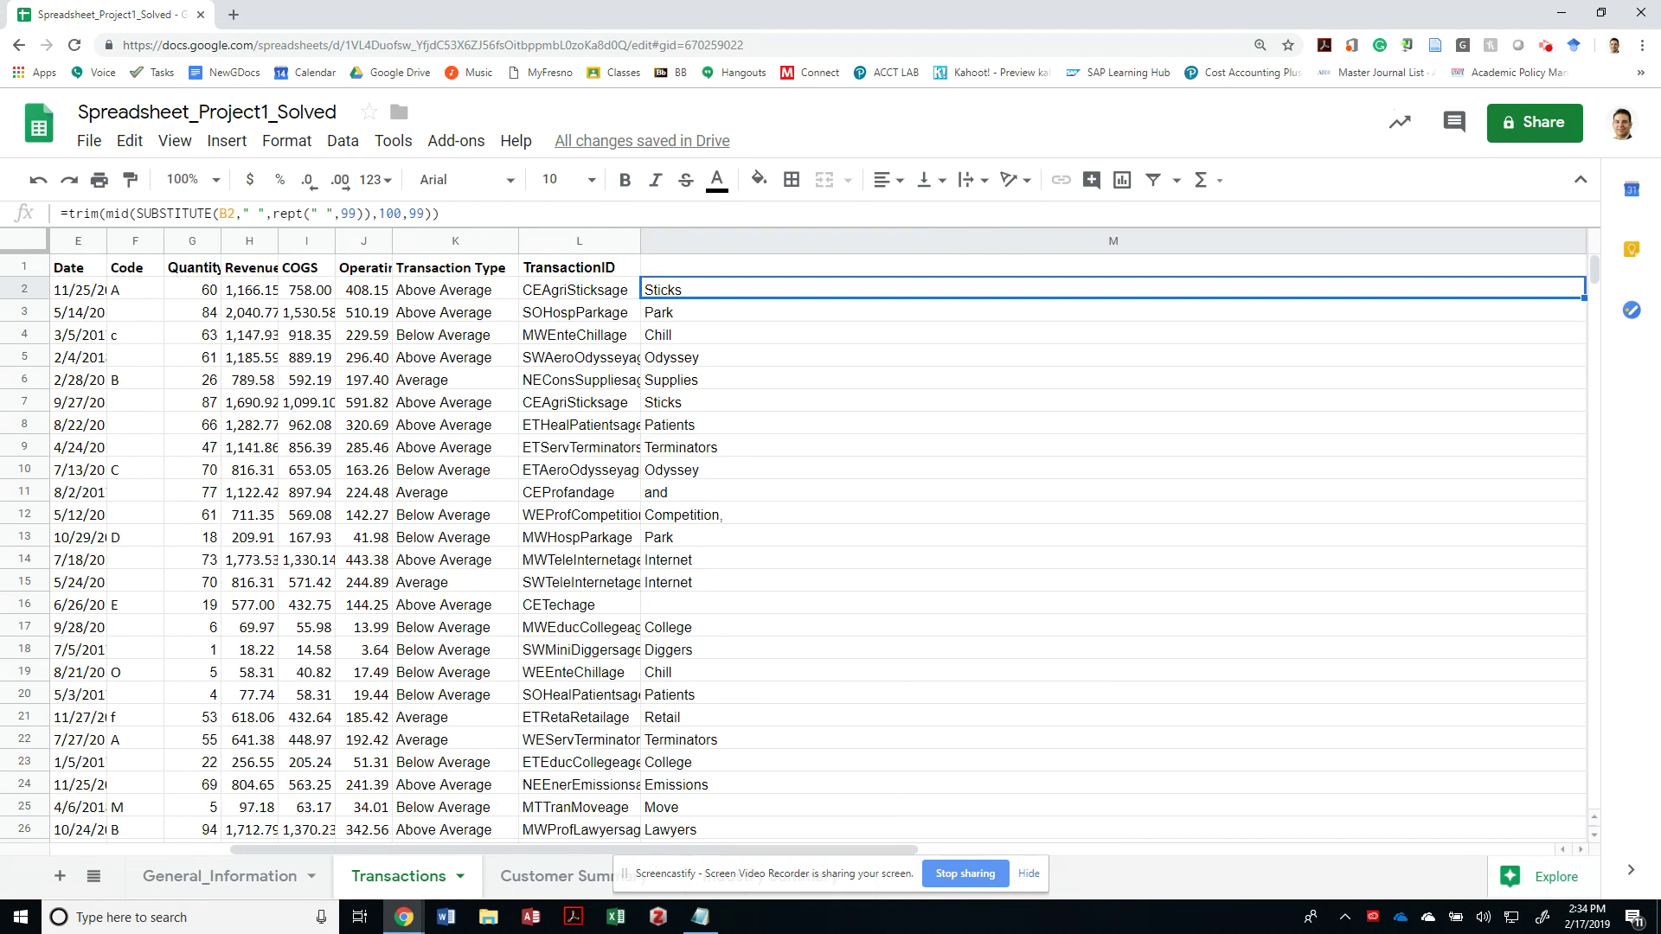
type("20118")
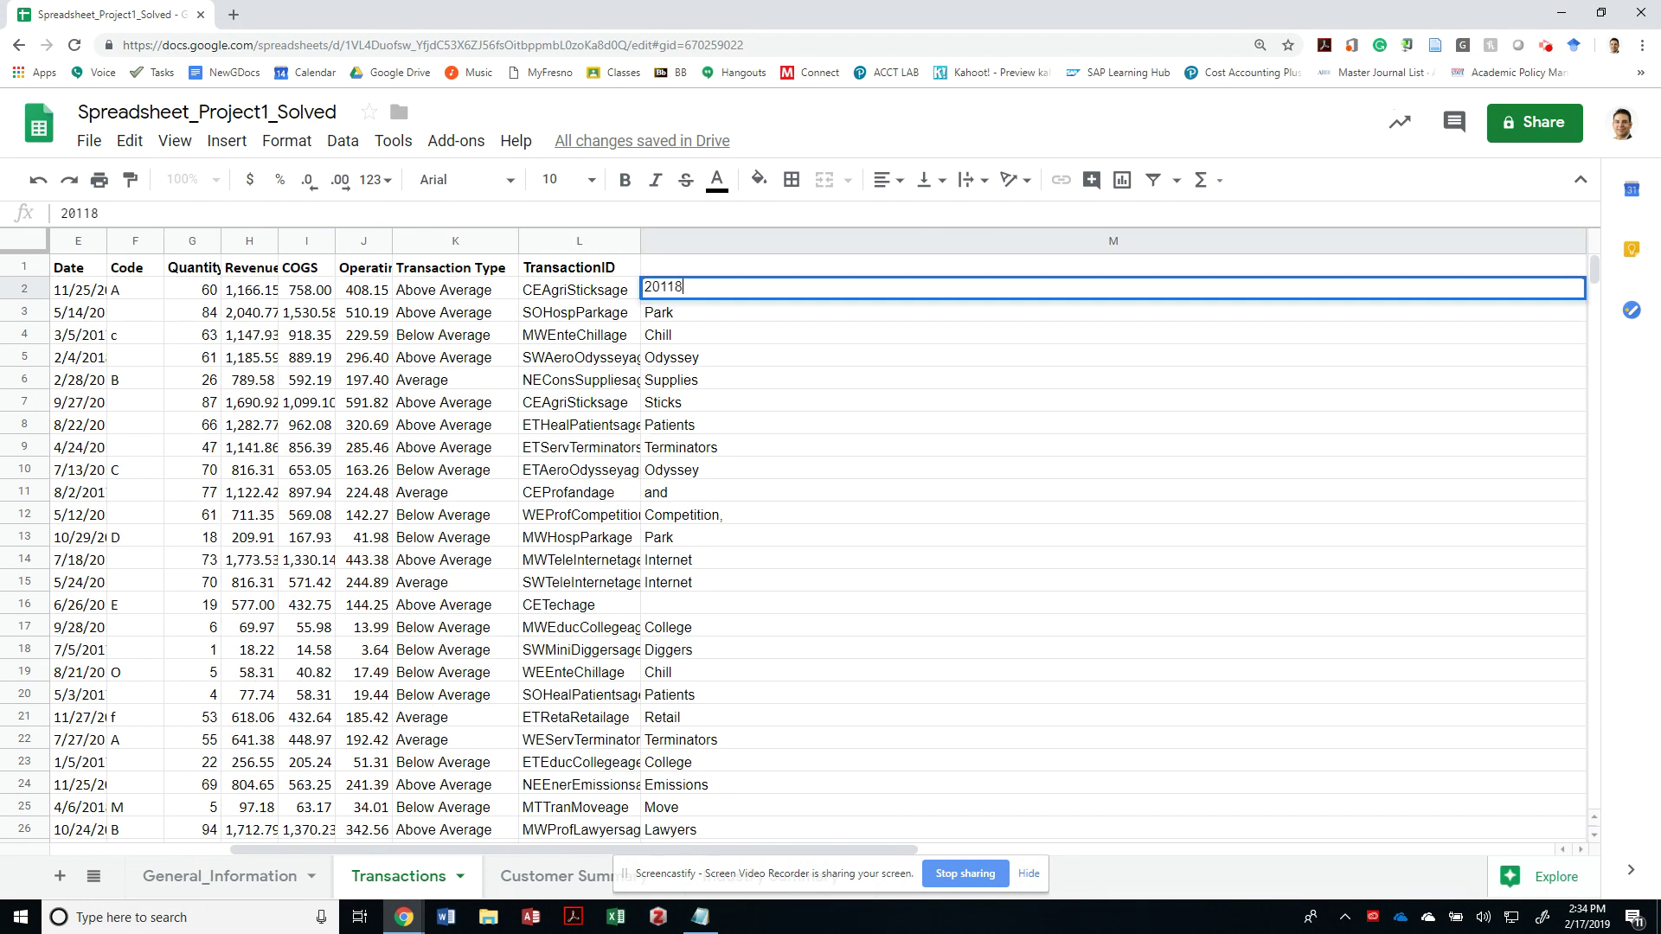
type("121")
key("Escape")
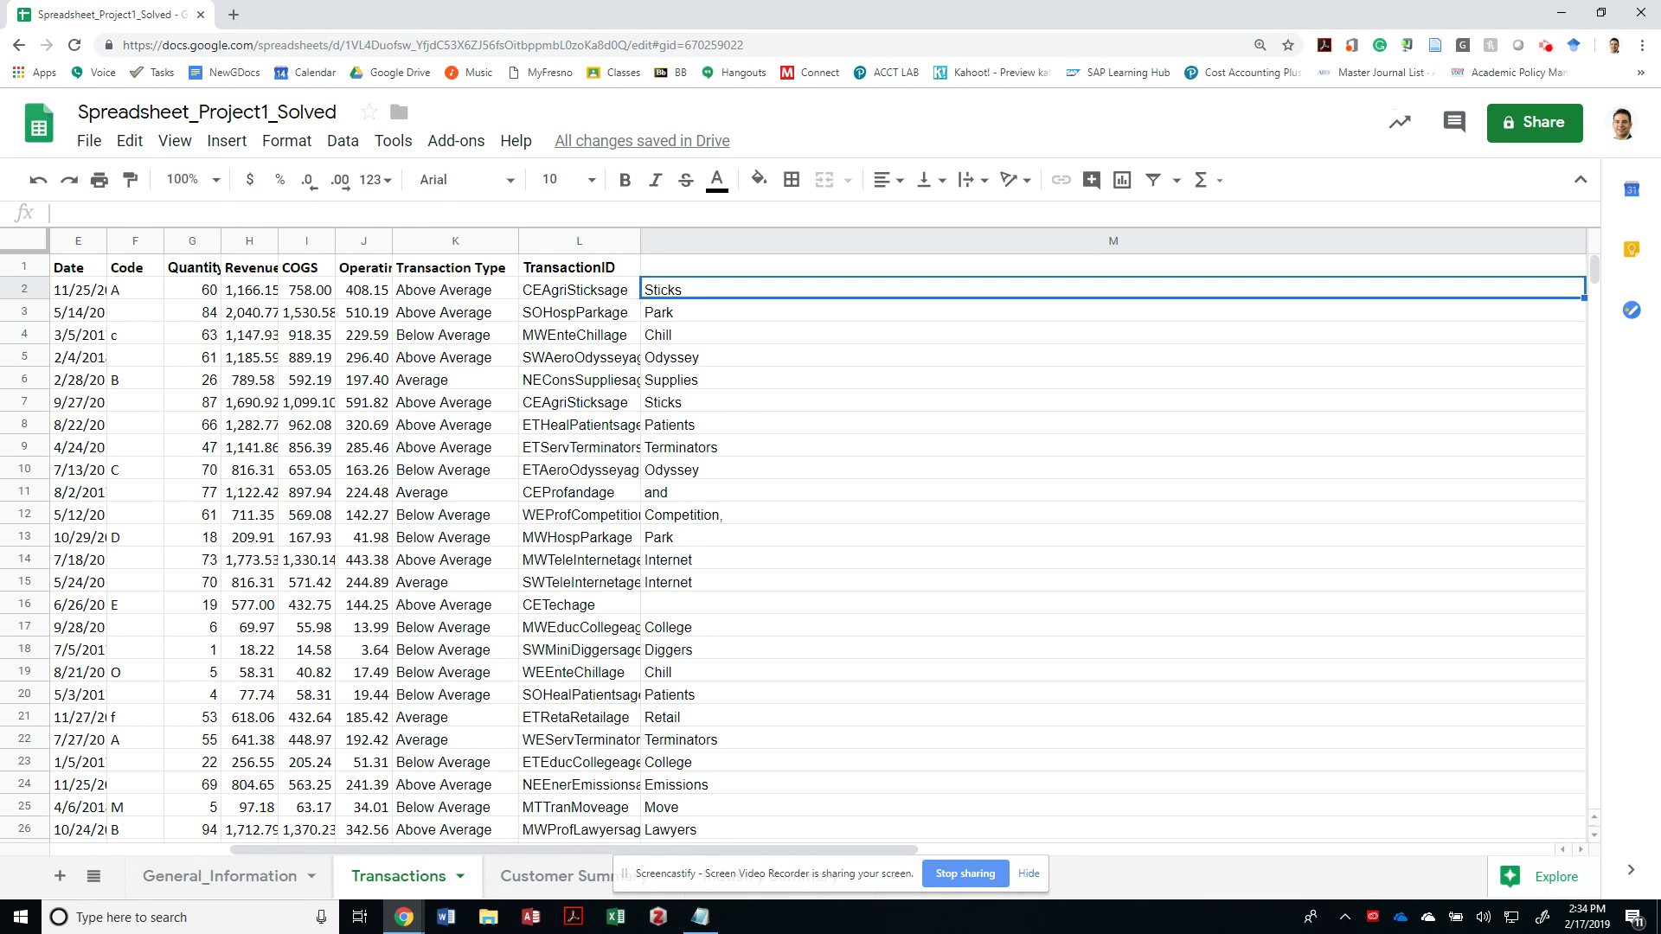
Step: Replace the formula in M2 with one that starts with year(E2), taken from the transaction date
type("=")
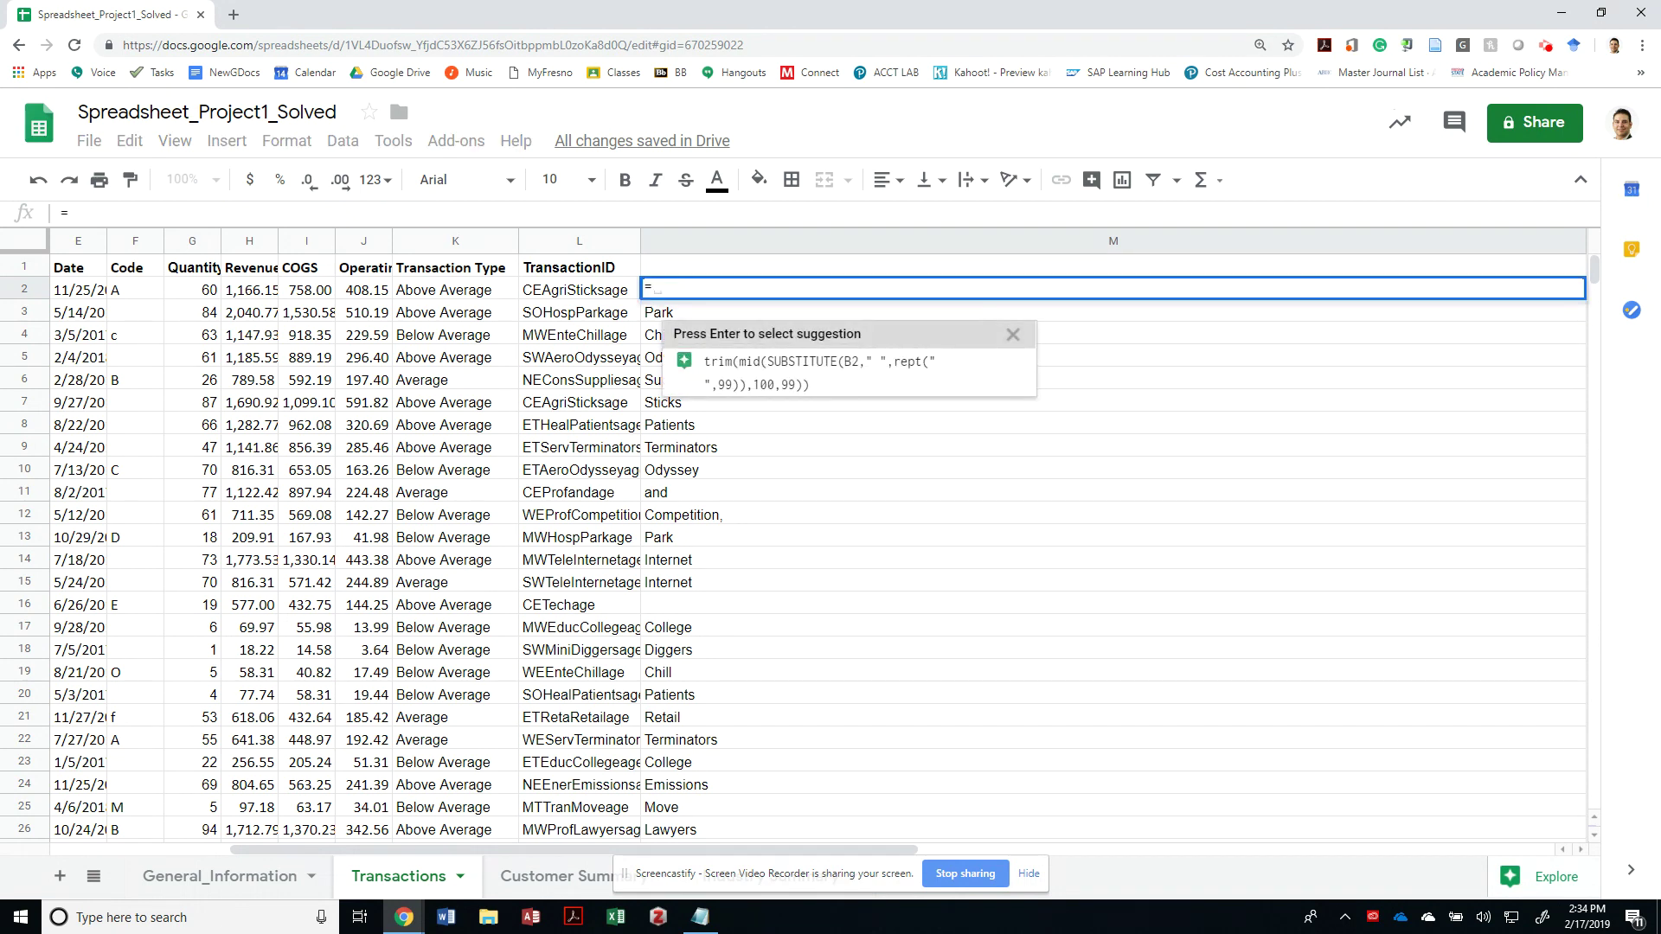
type("year(")
key("Left")
key("Left")
key("Left")
key("Left")
key("Left")
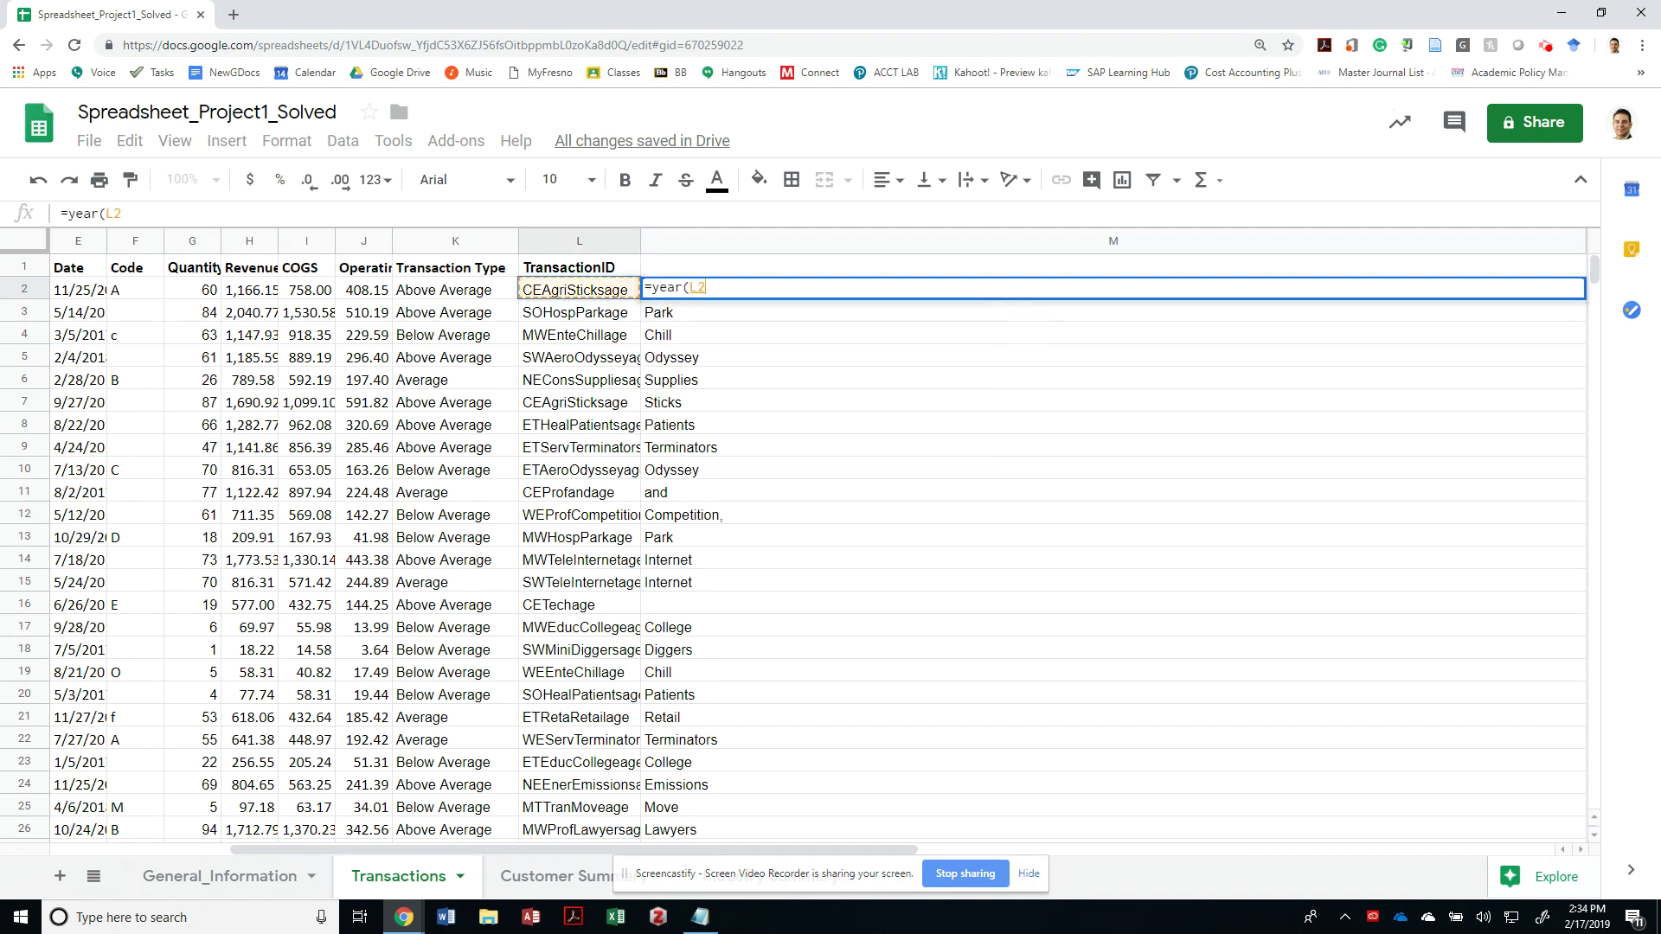
key("Left")
key("Left")
key("Left")
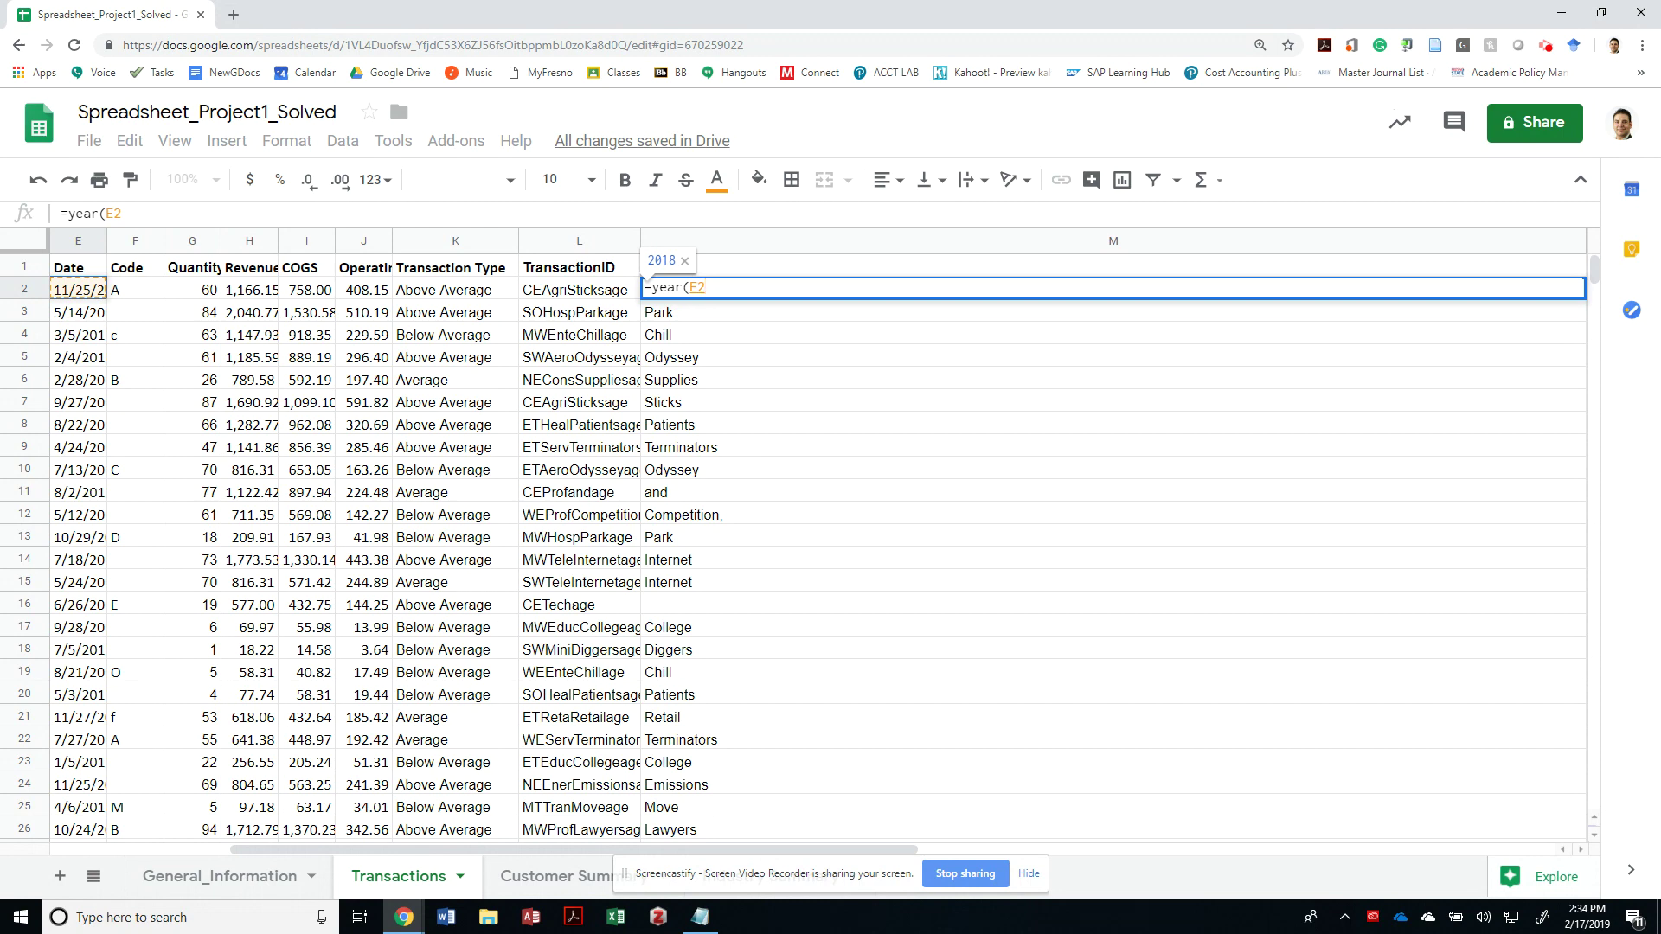
type(")")
Step: Complete the M2 formula as =year(E2) & month(E2) & day(E2)
type("& month(")
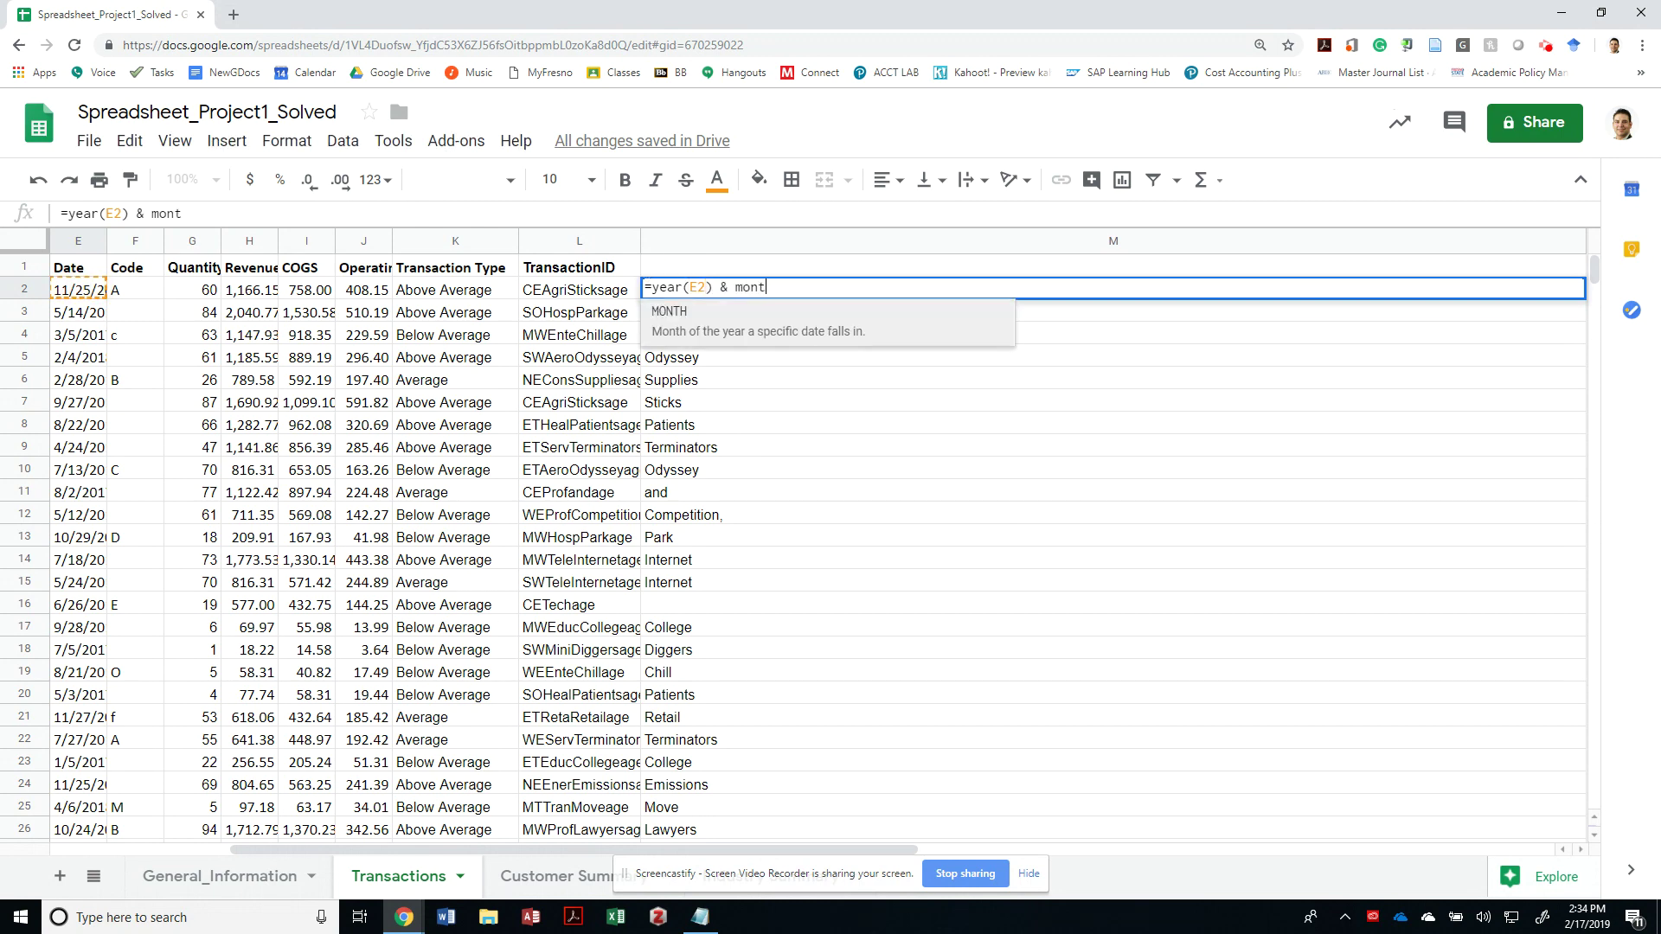
key("Left")
key("Left")
key("Left")
key("Left")
key("Left")
key("Left")
key("Left")
key("Left")
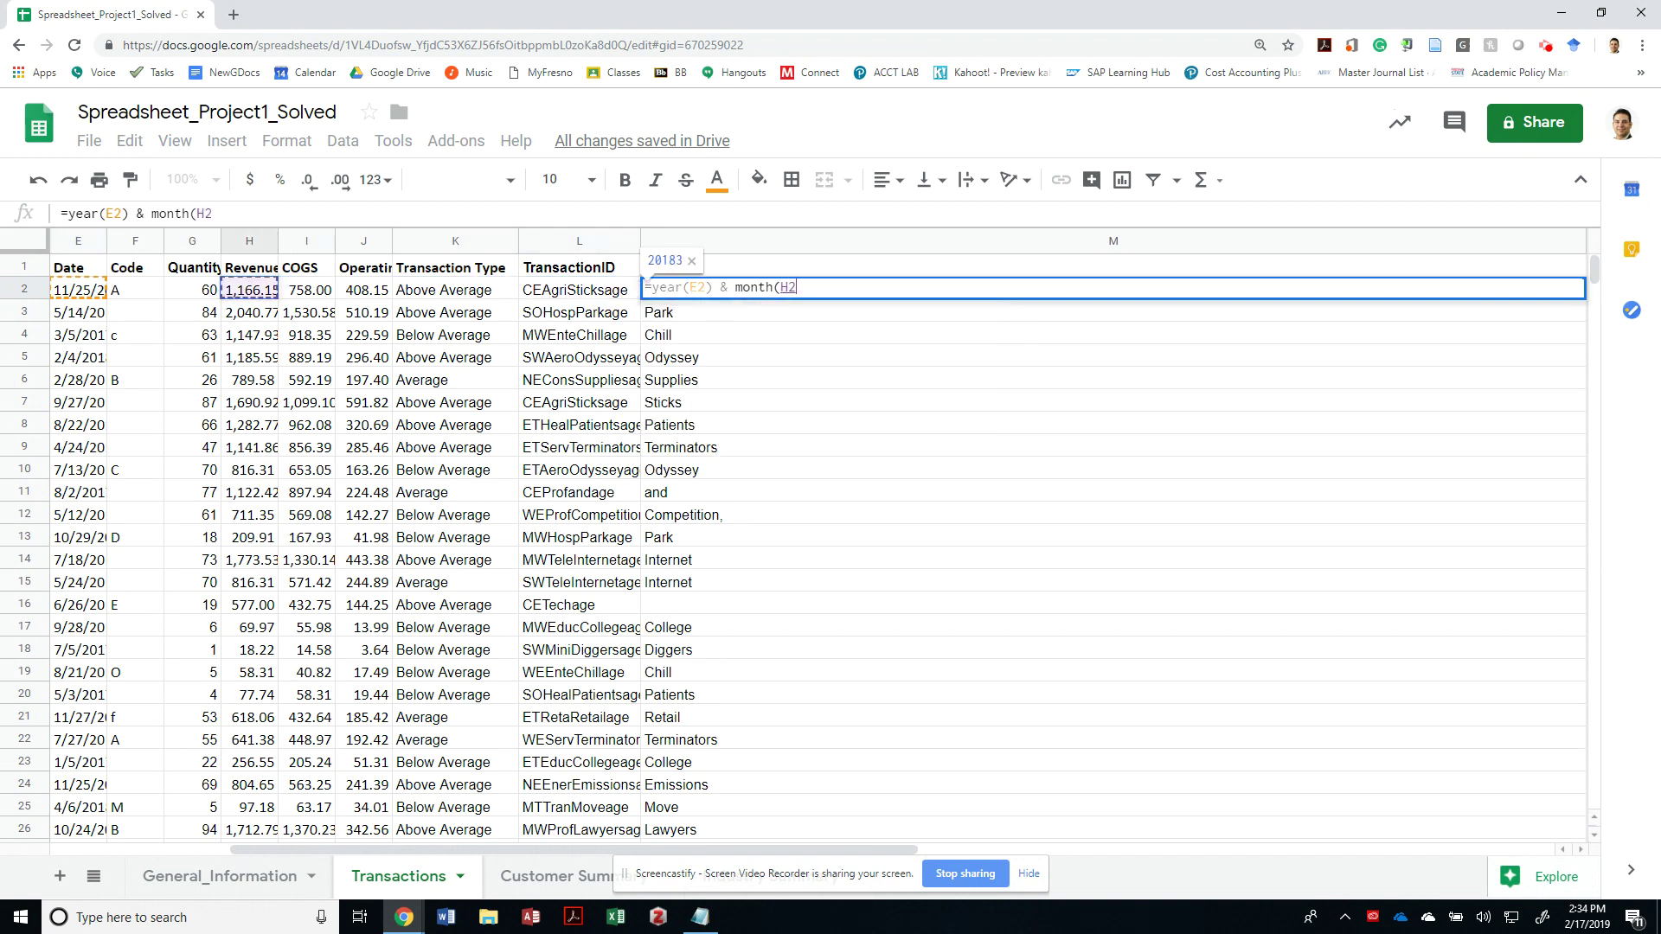
type(") ")
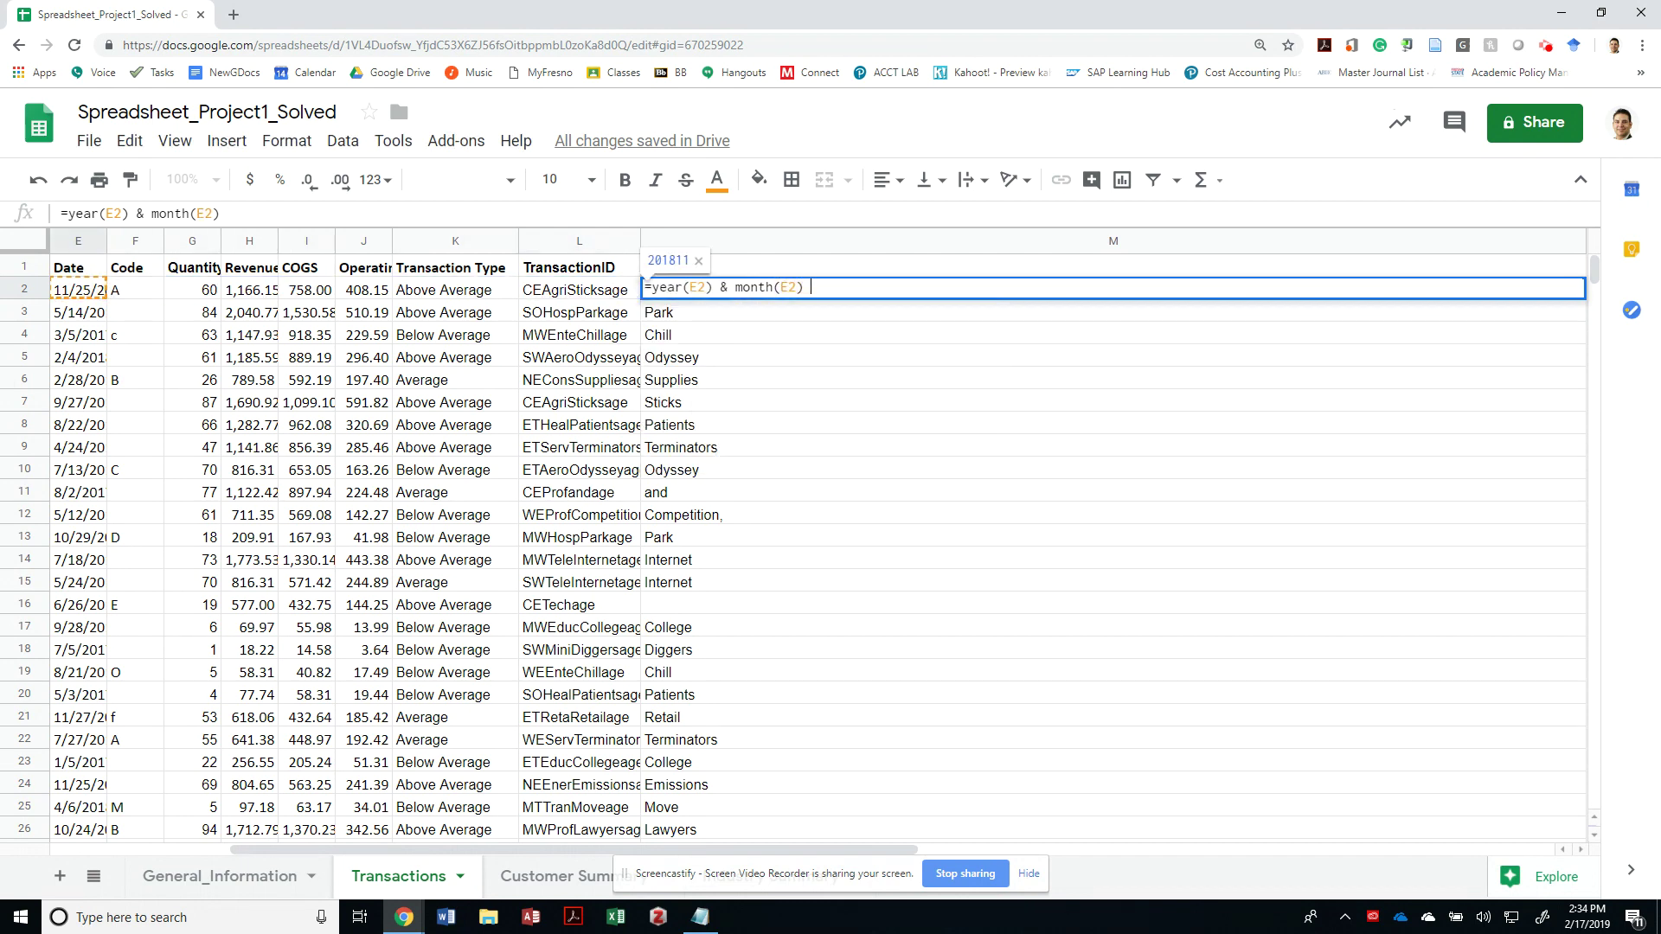
type("&")
key("Left")
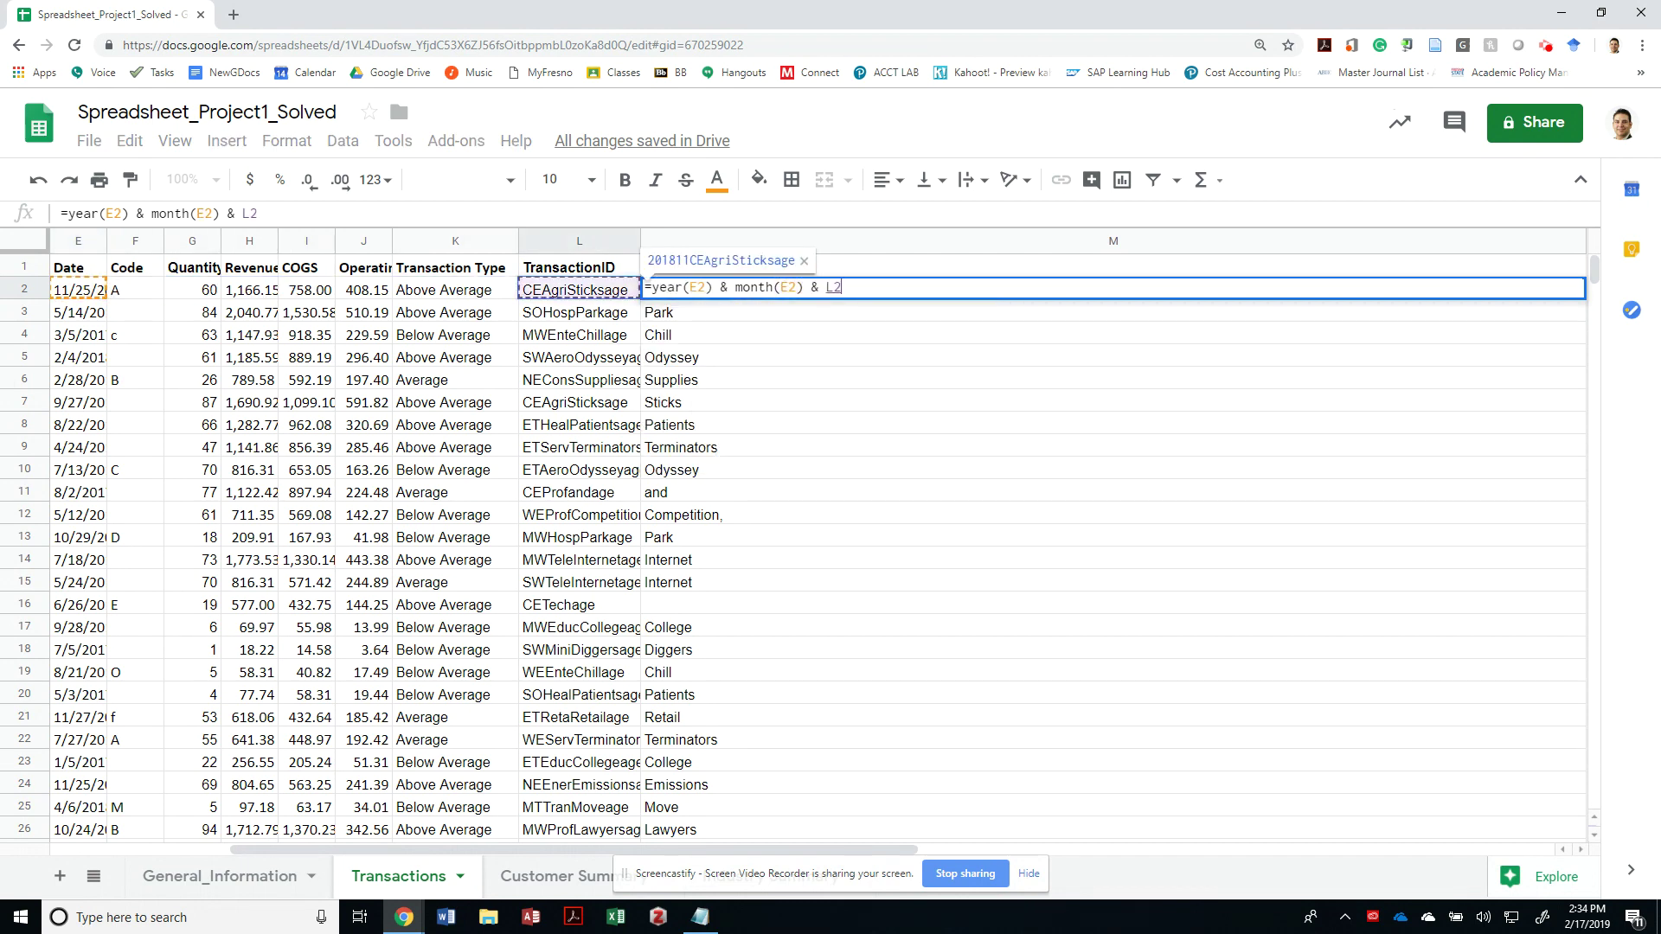
key("BackSpace")
type("day(e2)")
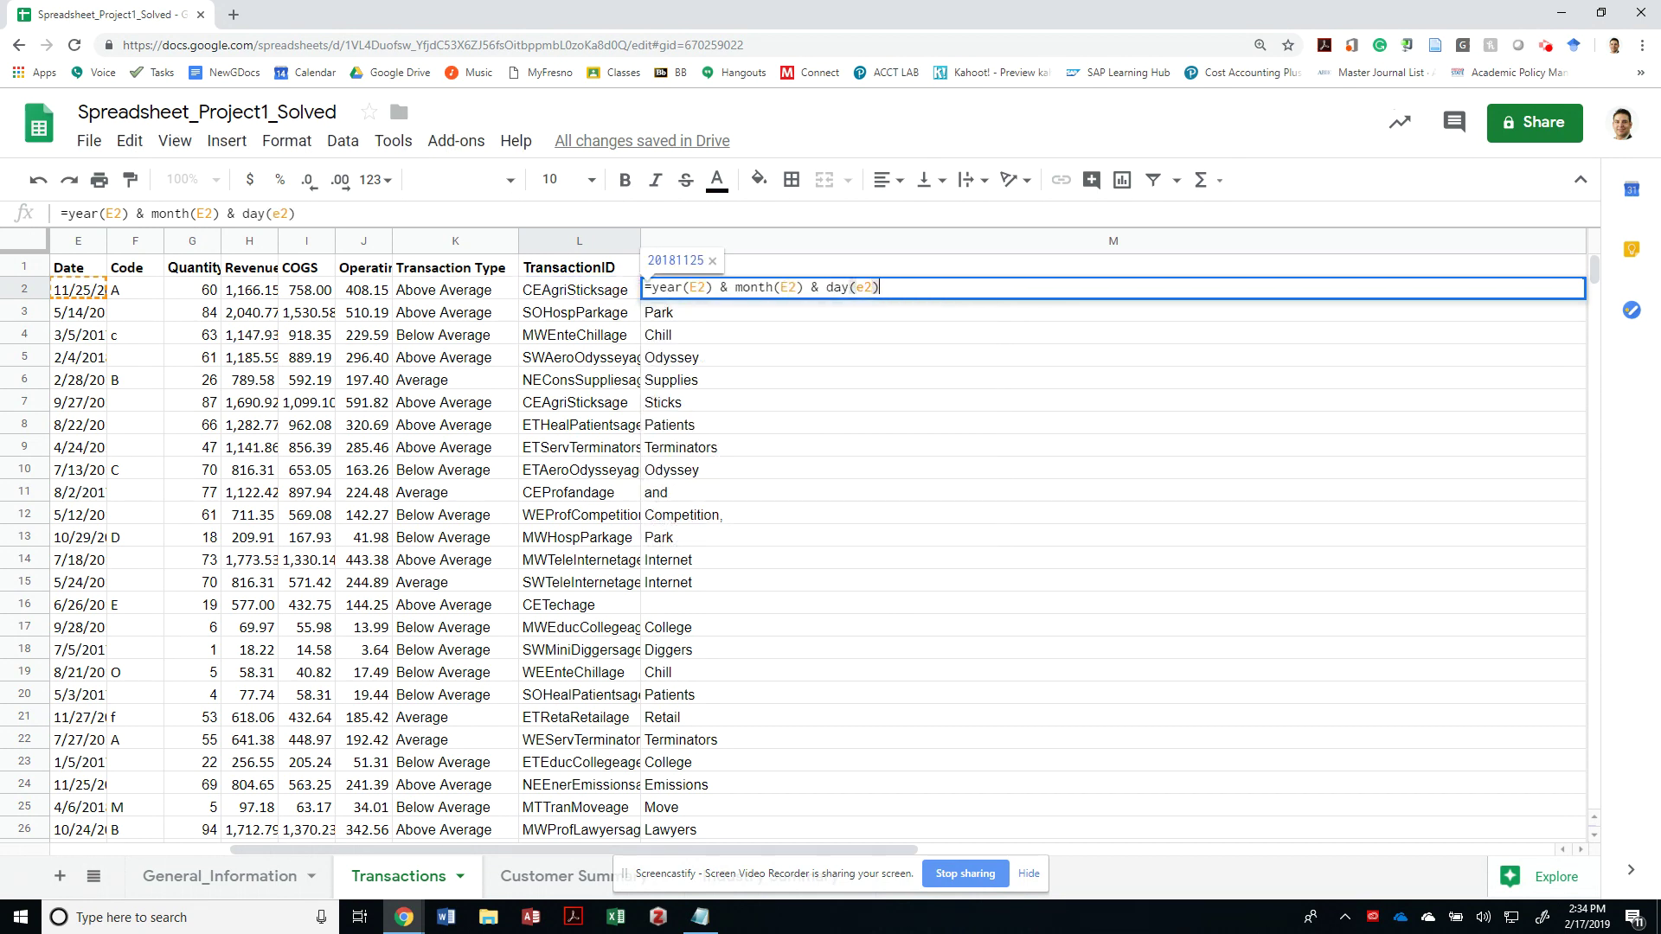
key("Return")
Step: Fill the year-month-day formula from M2 down column M to the last transaction row
key("Up")
key("ctrl+c")
key("ctrl+shift+End")
key("ctrl+v")
key("ctrl+shift+Up")
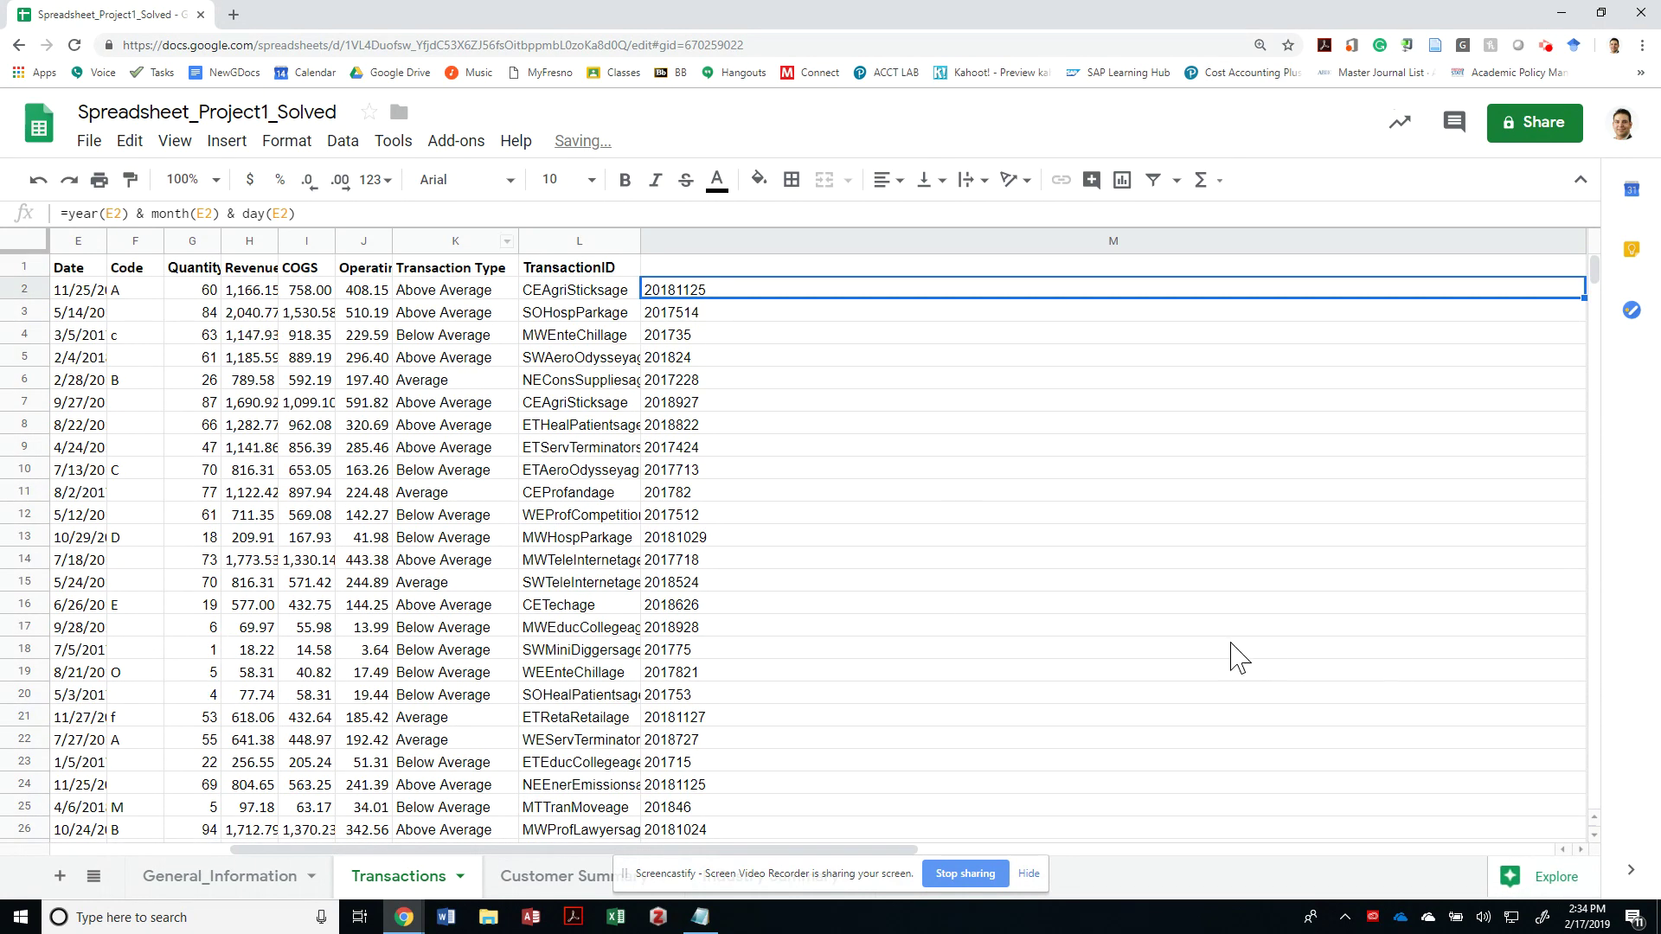
Step: Compare the date strings in column M with the dates in column E and the eight-digit requirement in the project document
key("Down")
key("ctrl+Left")
key("ctrl+Left")
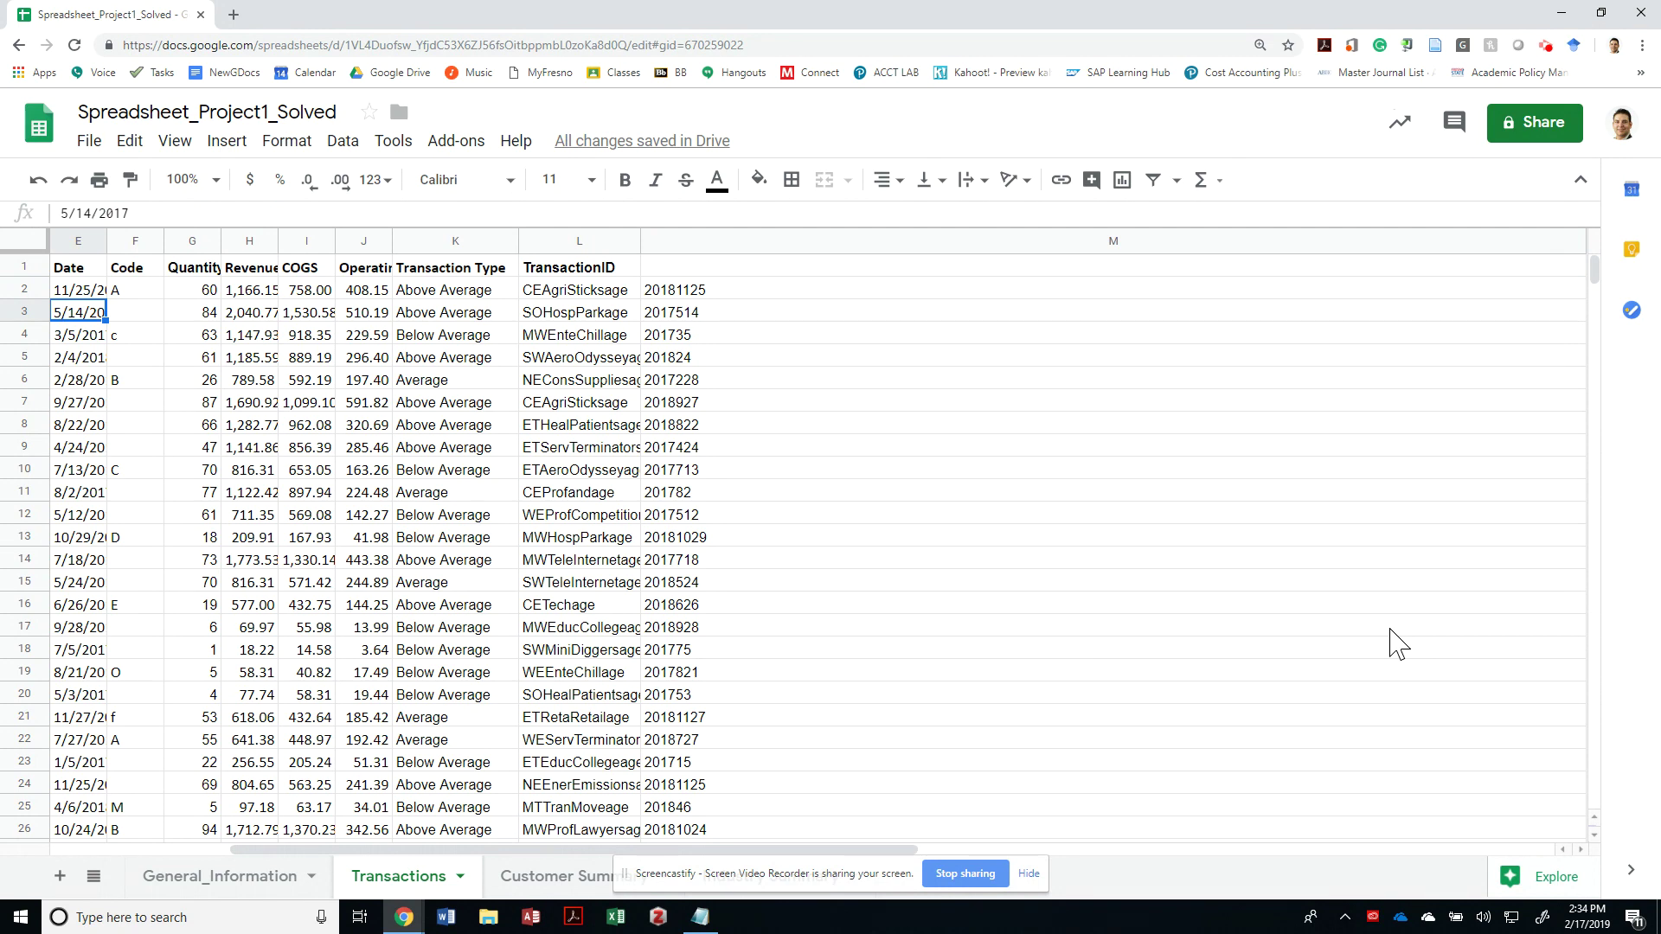
key("ctrl+Right")
key("ctrl+Right")
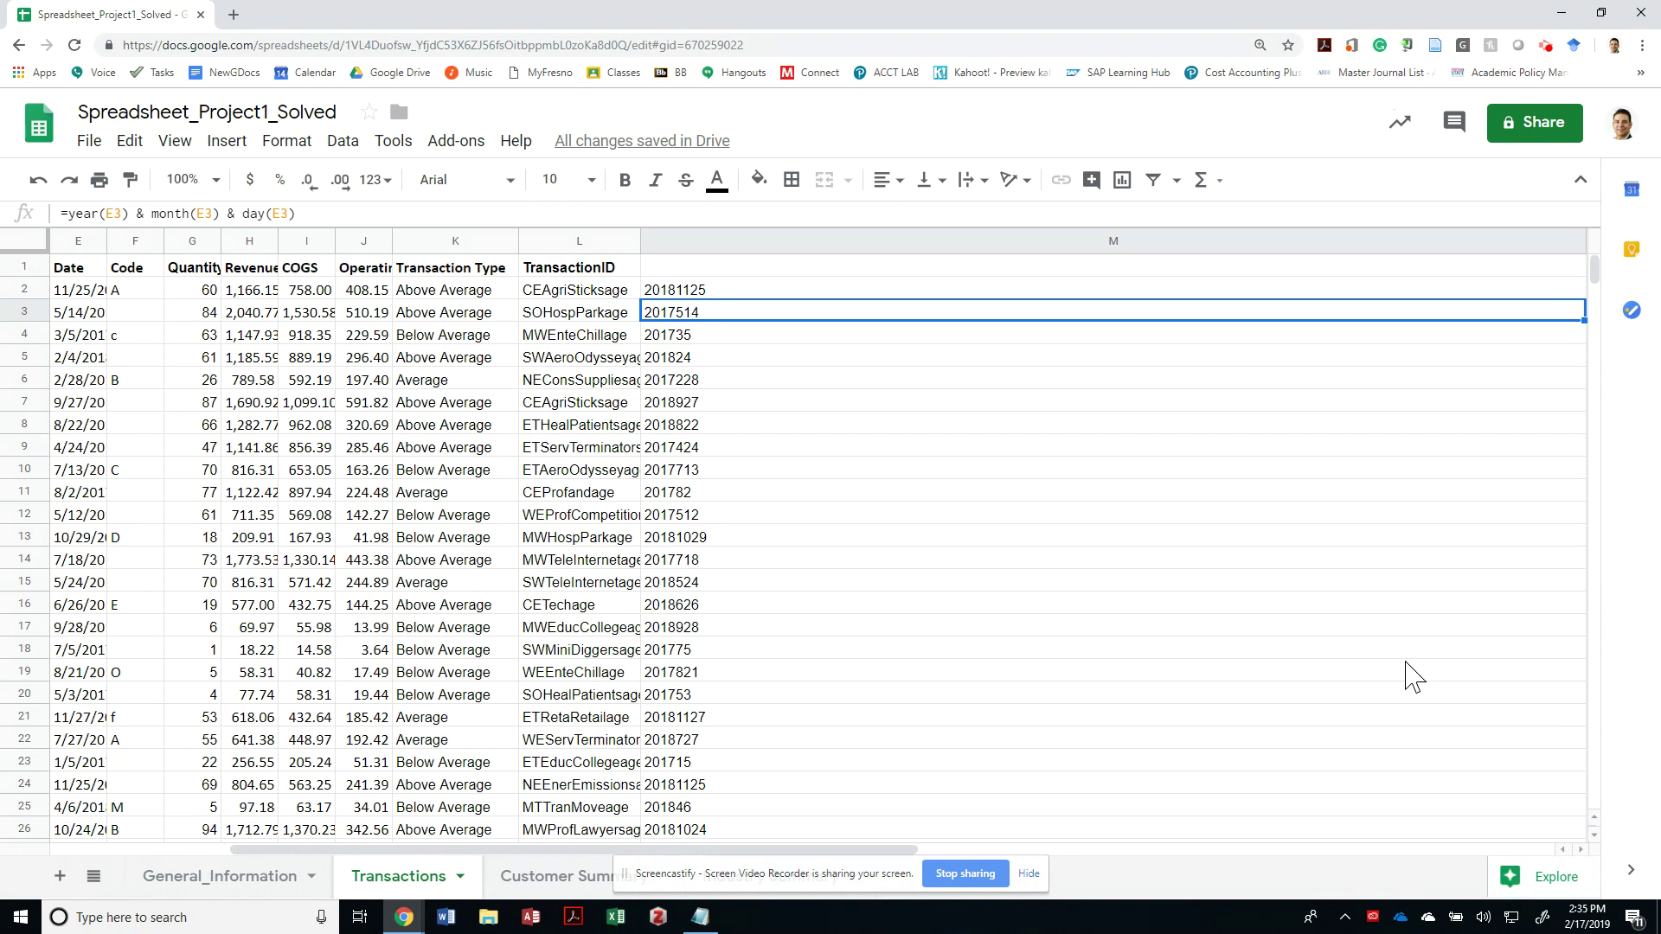
key("alt+Tab")
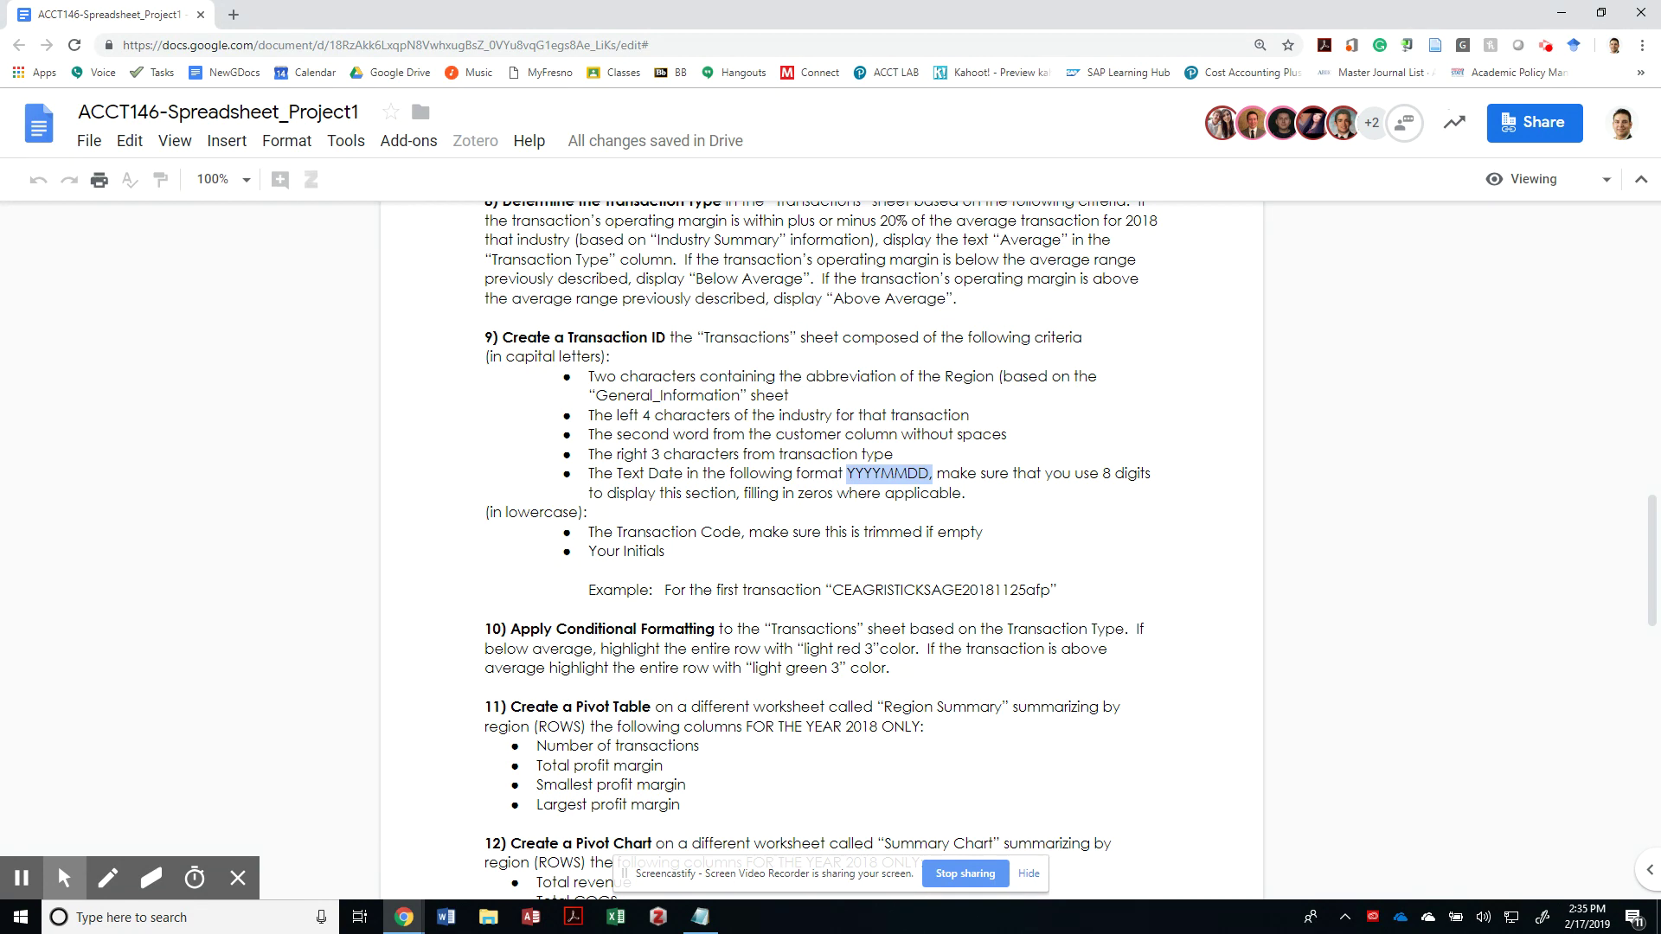
key("alt+Tab")
key("Up")
key("Down")
key("Down")
key("Return")
key("Escape")
key("Left")
key("Right")
key("Up")
key("Up")
Step: Replace the formula in M2 with =text(E2,"YYYYMMDD")
type("=")
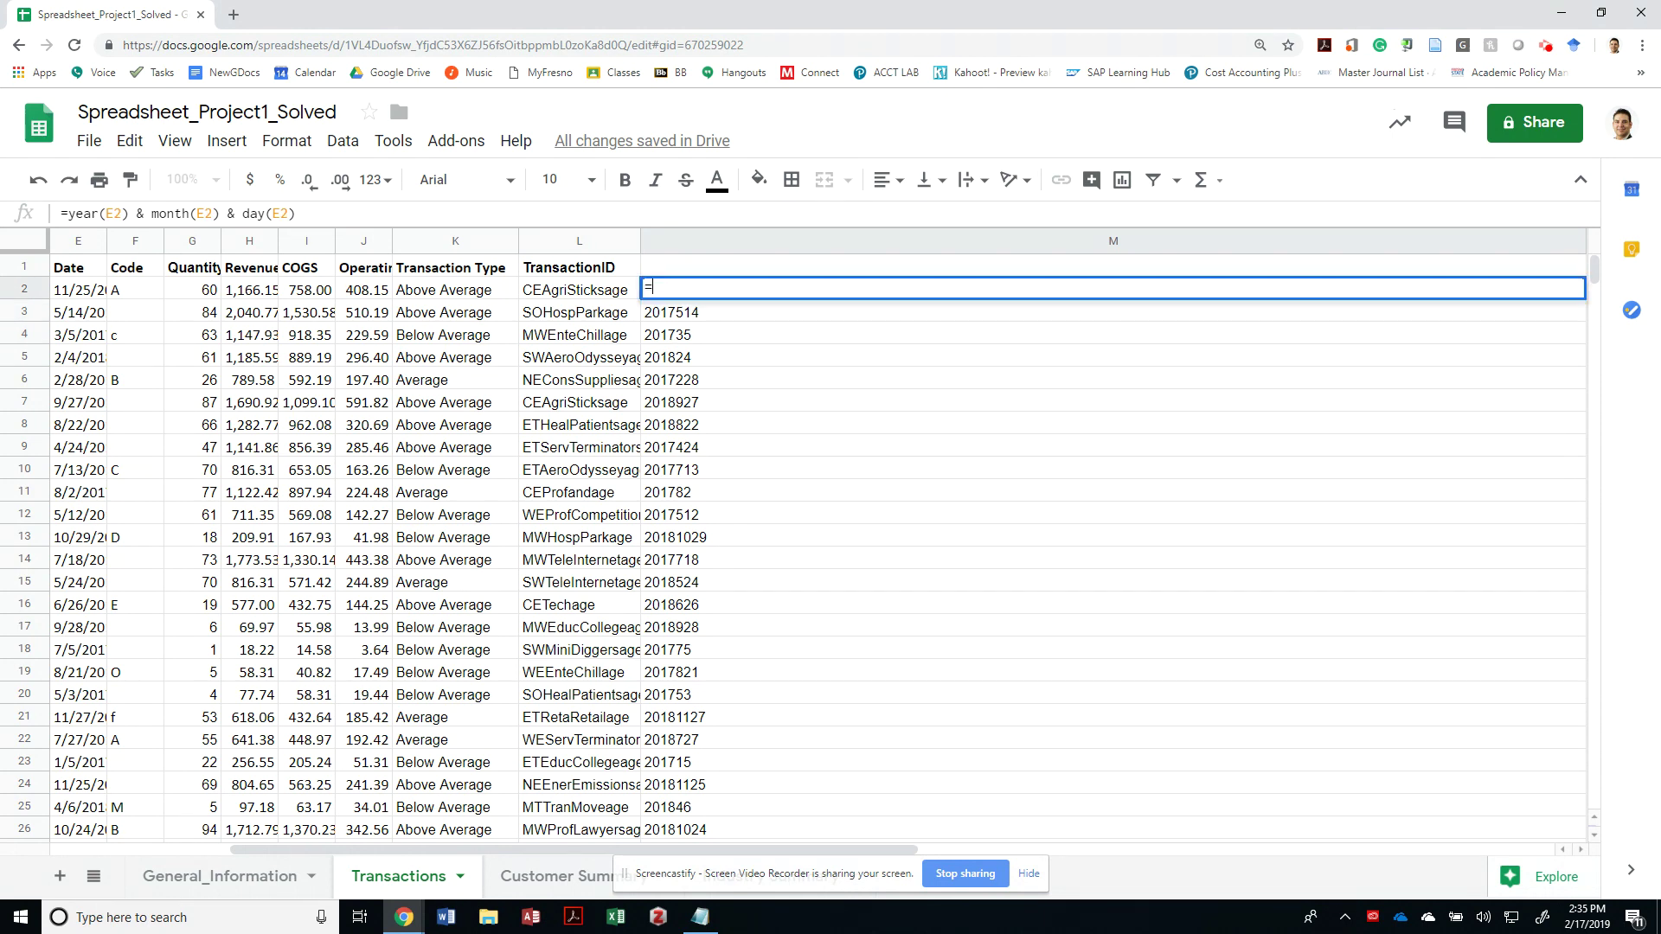
type("text(")
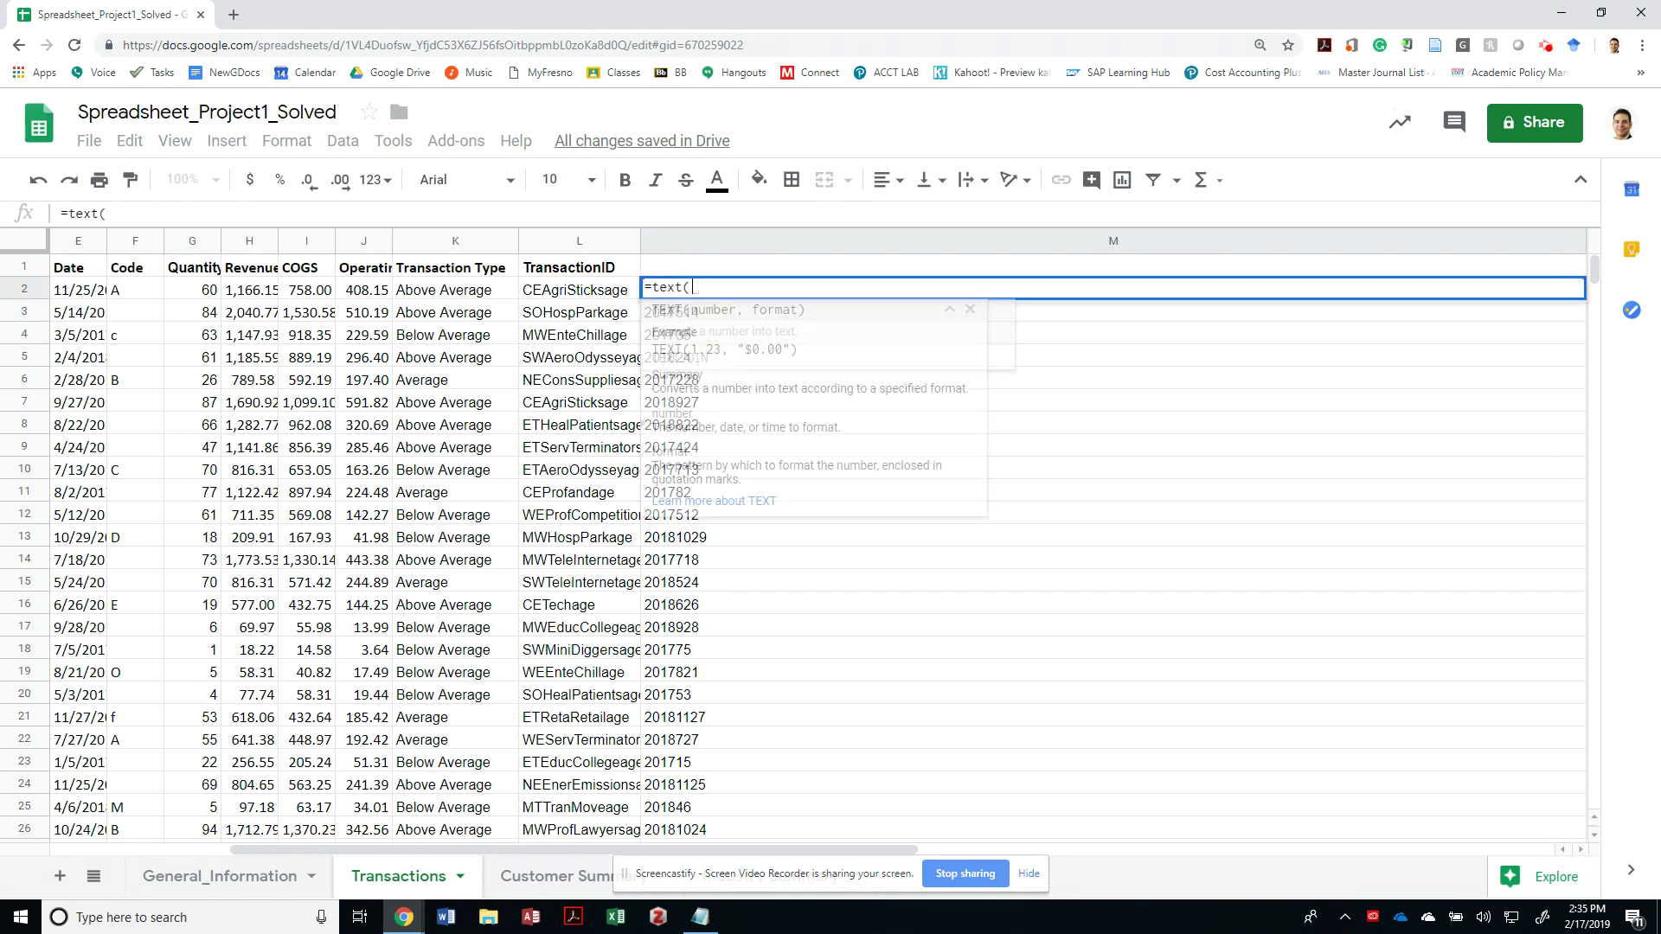
key("Left")
key("Left")
key("Left")
key("Left")
key("Left")
key("Left")
key("Left")
key("Left")
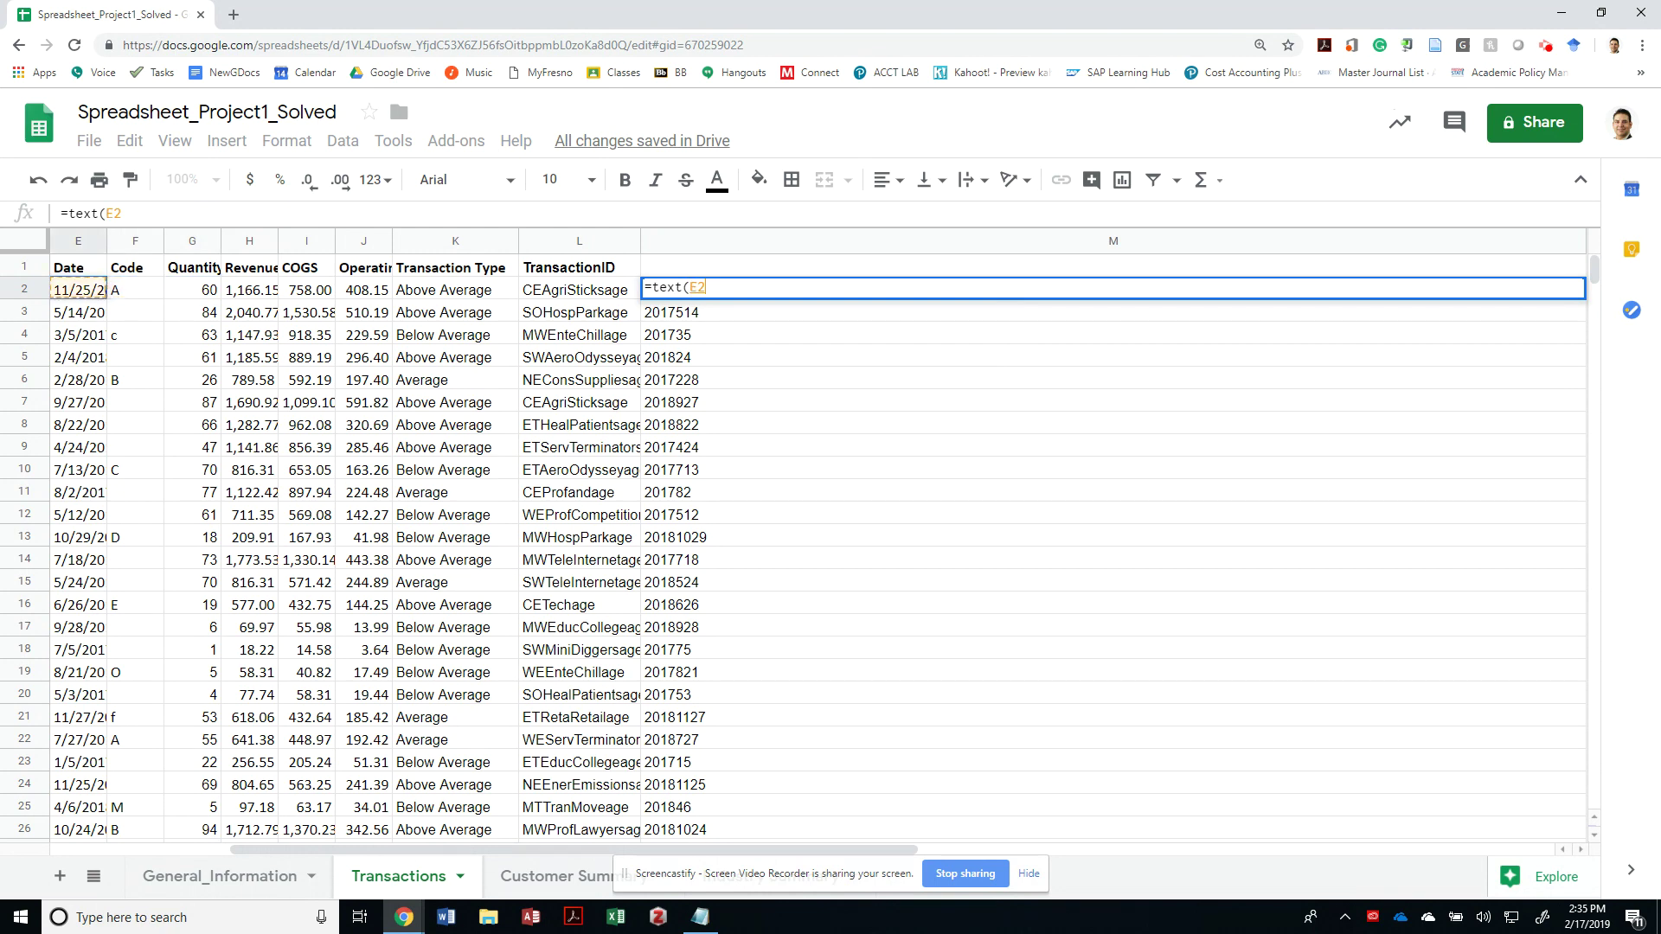
type(",")
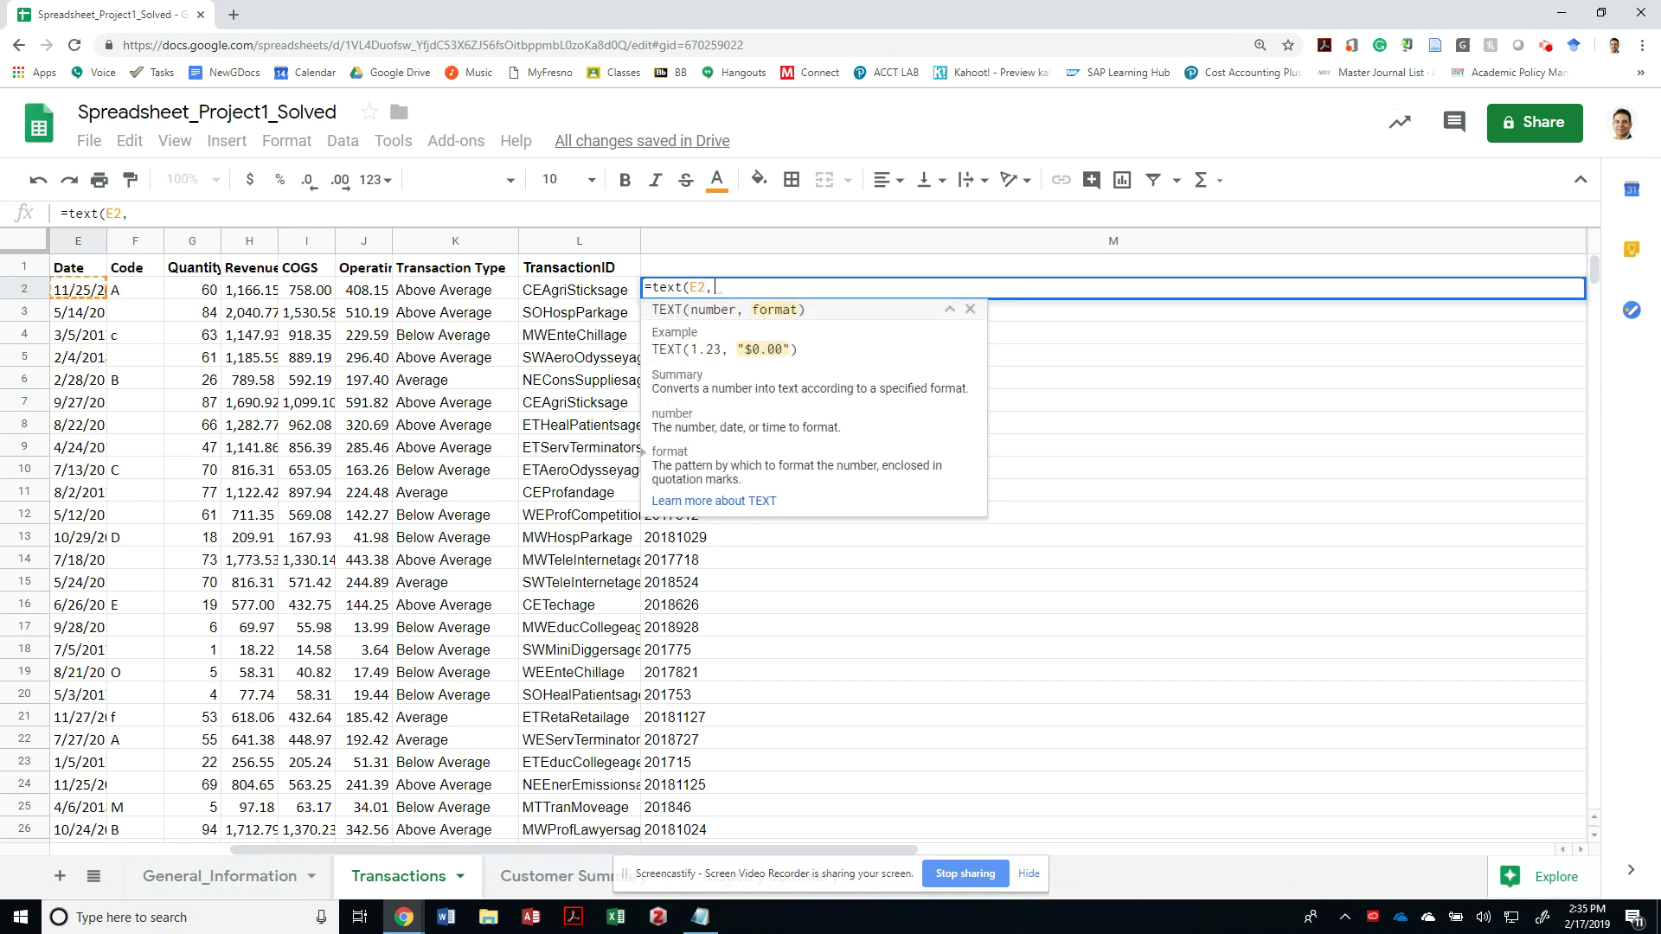
type("\"YYYYMMDD\"")
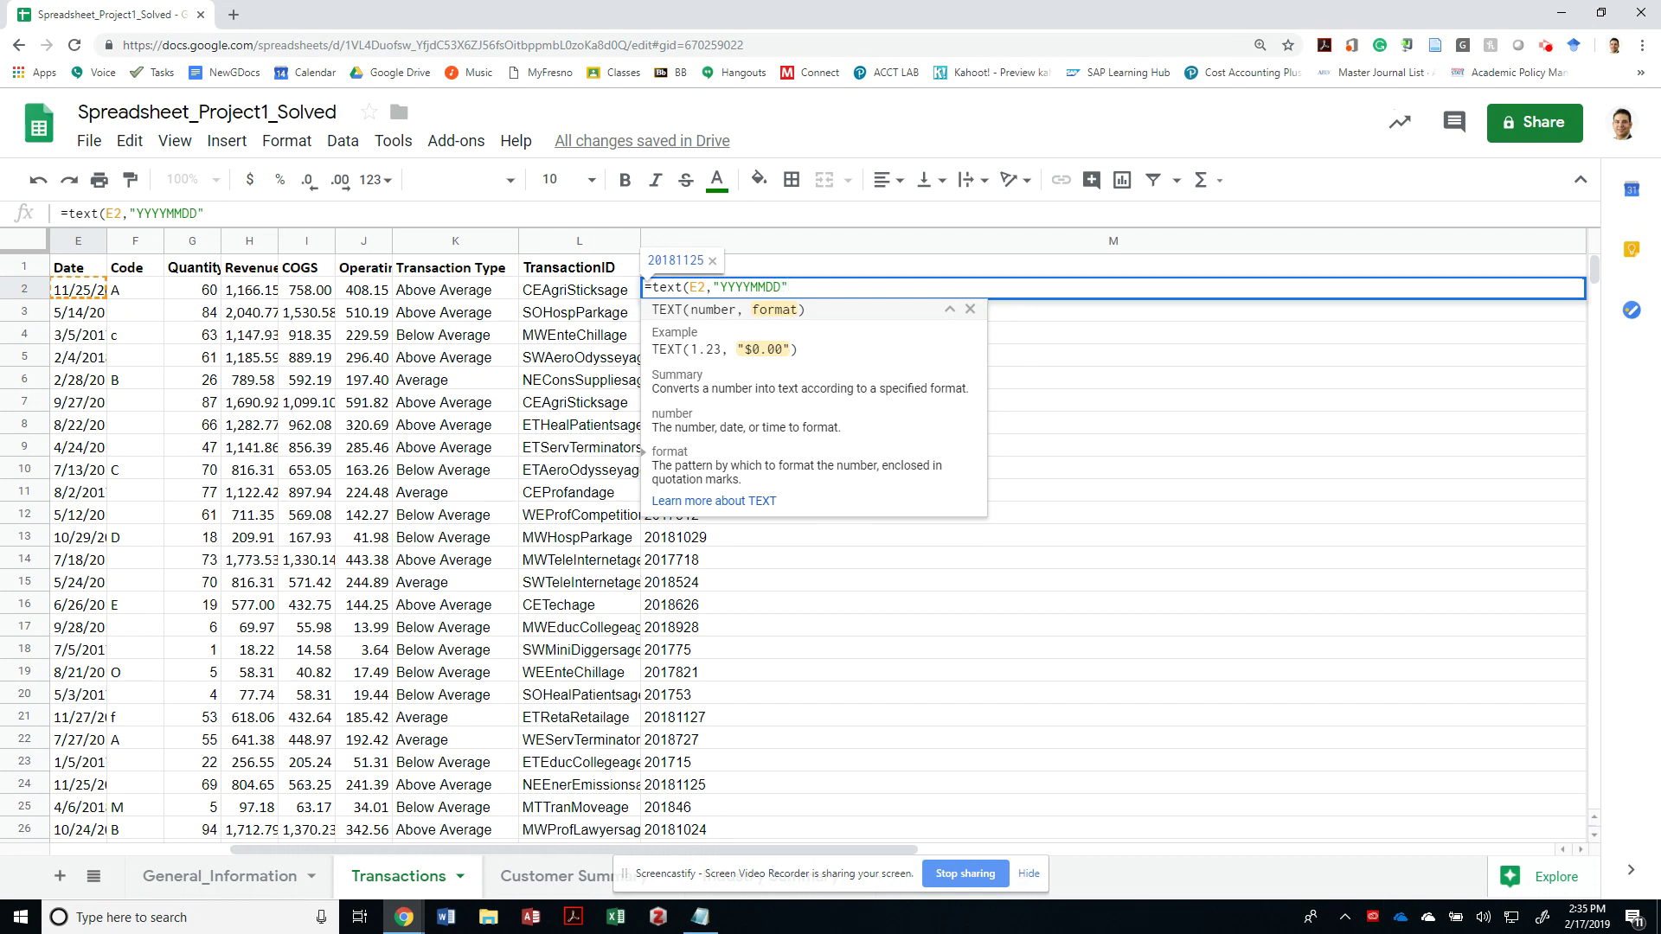
key("Return")
Step: Fill the text date formula from M2 down column M and return to M2
key("ctrl+shift+Down")
key("Delete")
key("ctrl+Up")
key("ctrl+z")
key("Down")
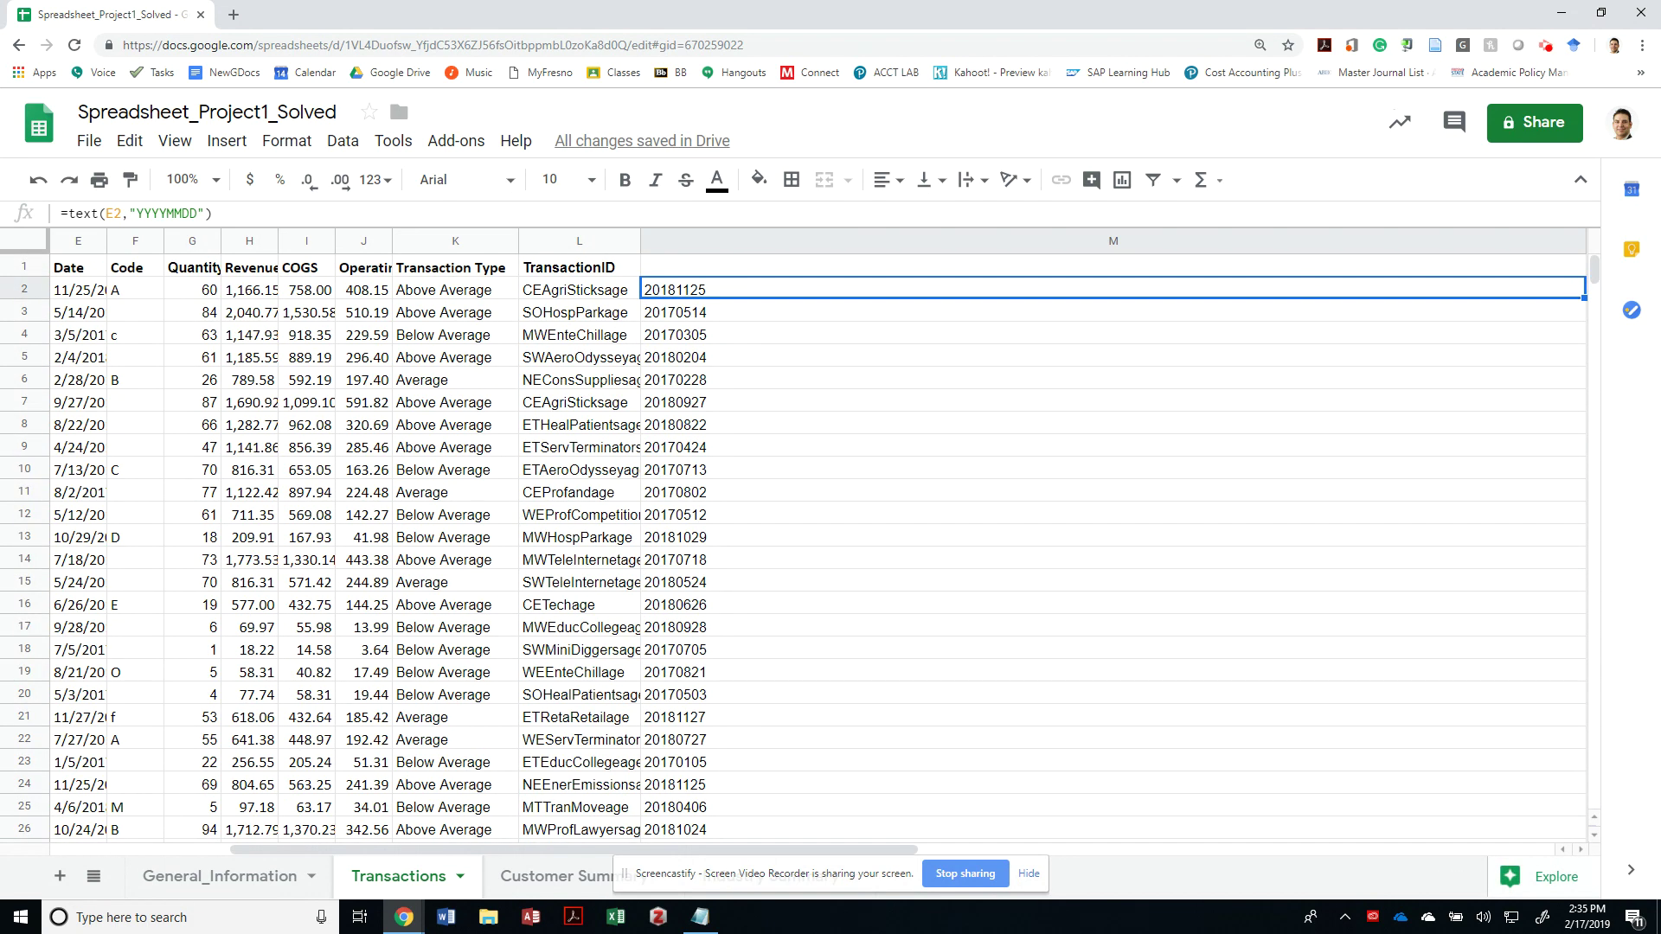
Step: Copy the text date expression from M2 and add text(E2,"YYYYMMDD") as the last argument of the Concatenate formula in L2
key("ctrl+f")
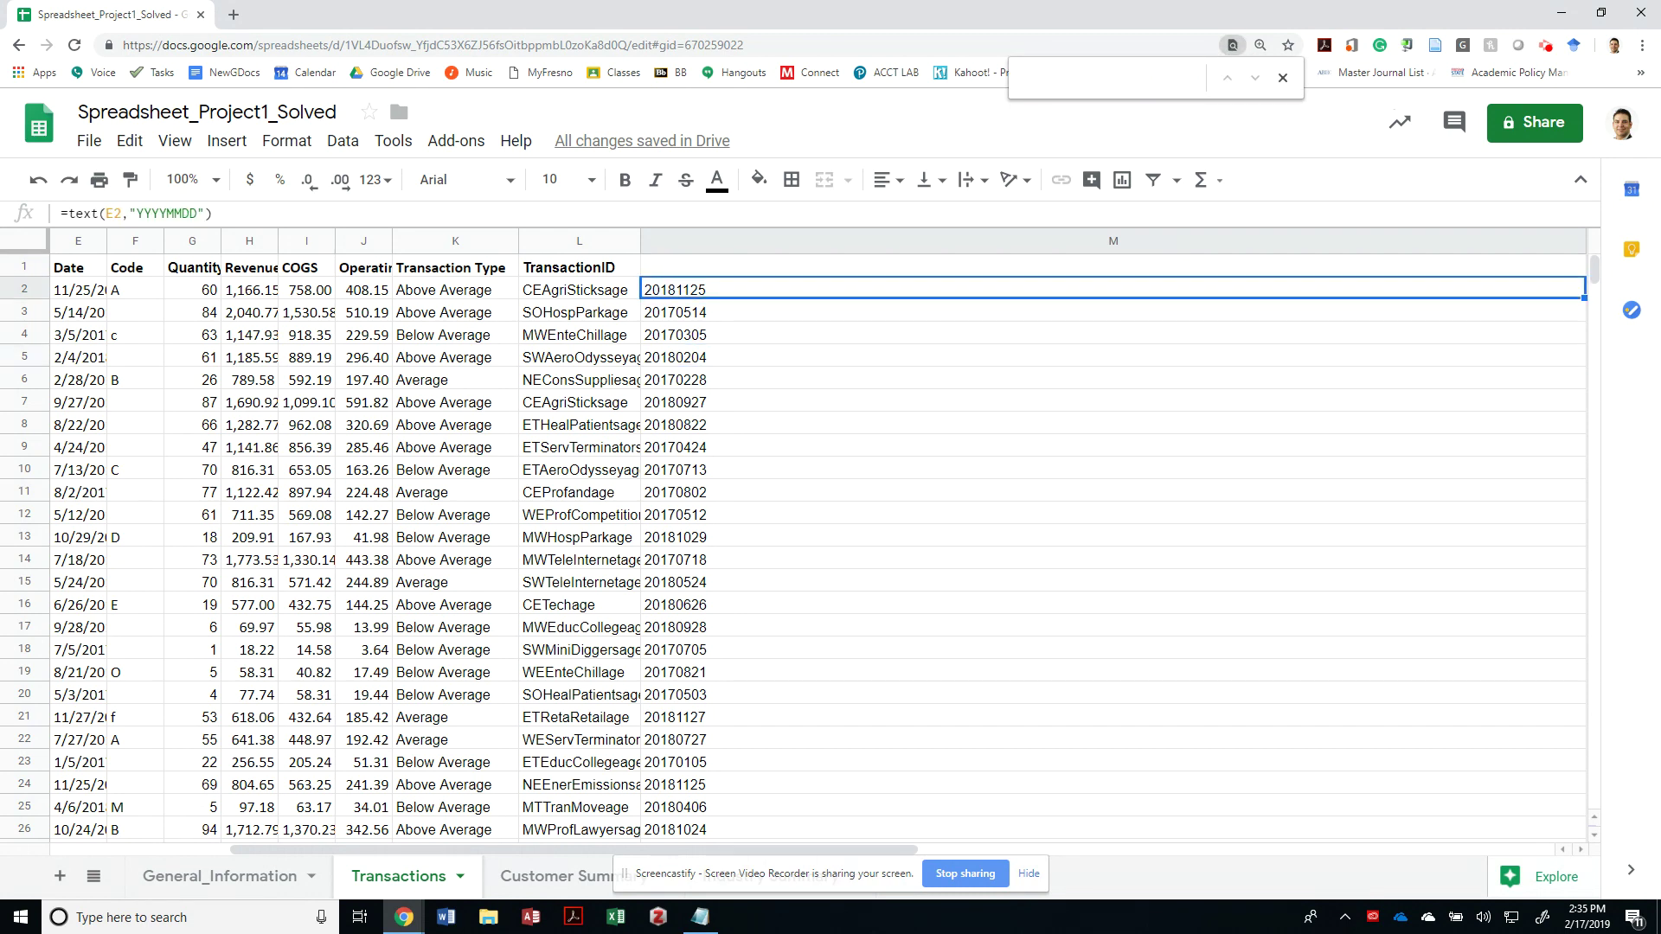
key("F2")
key("ctrl+a")
key("Escape")
key("Left")
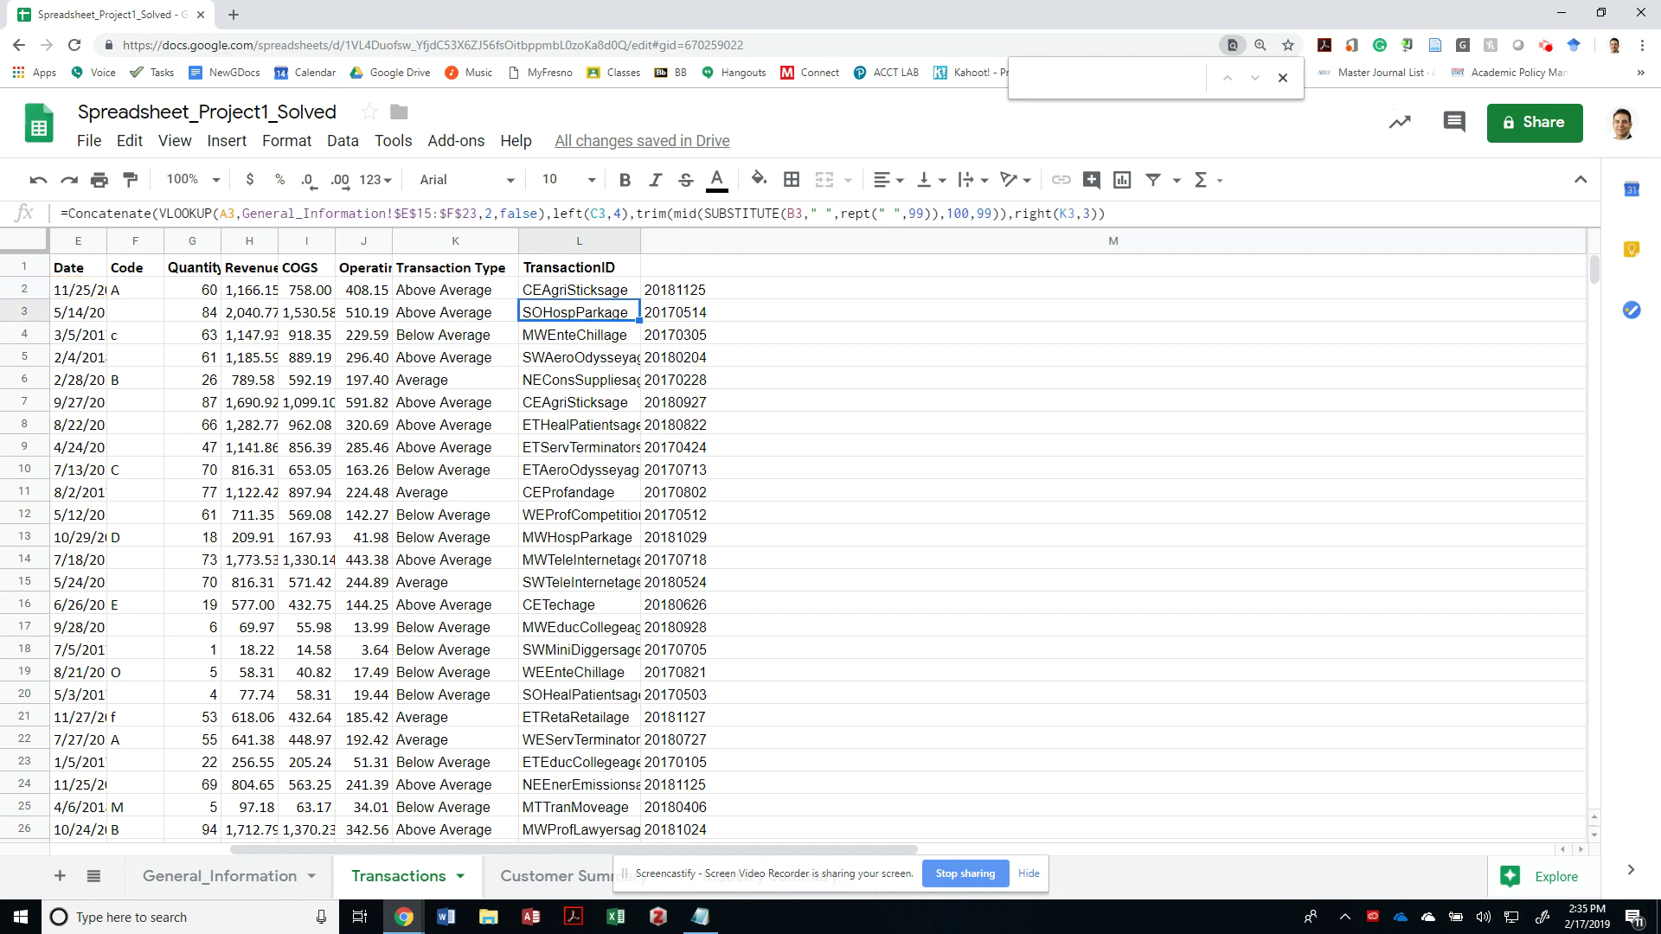
key("F2")
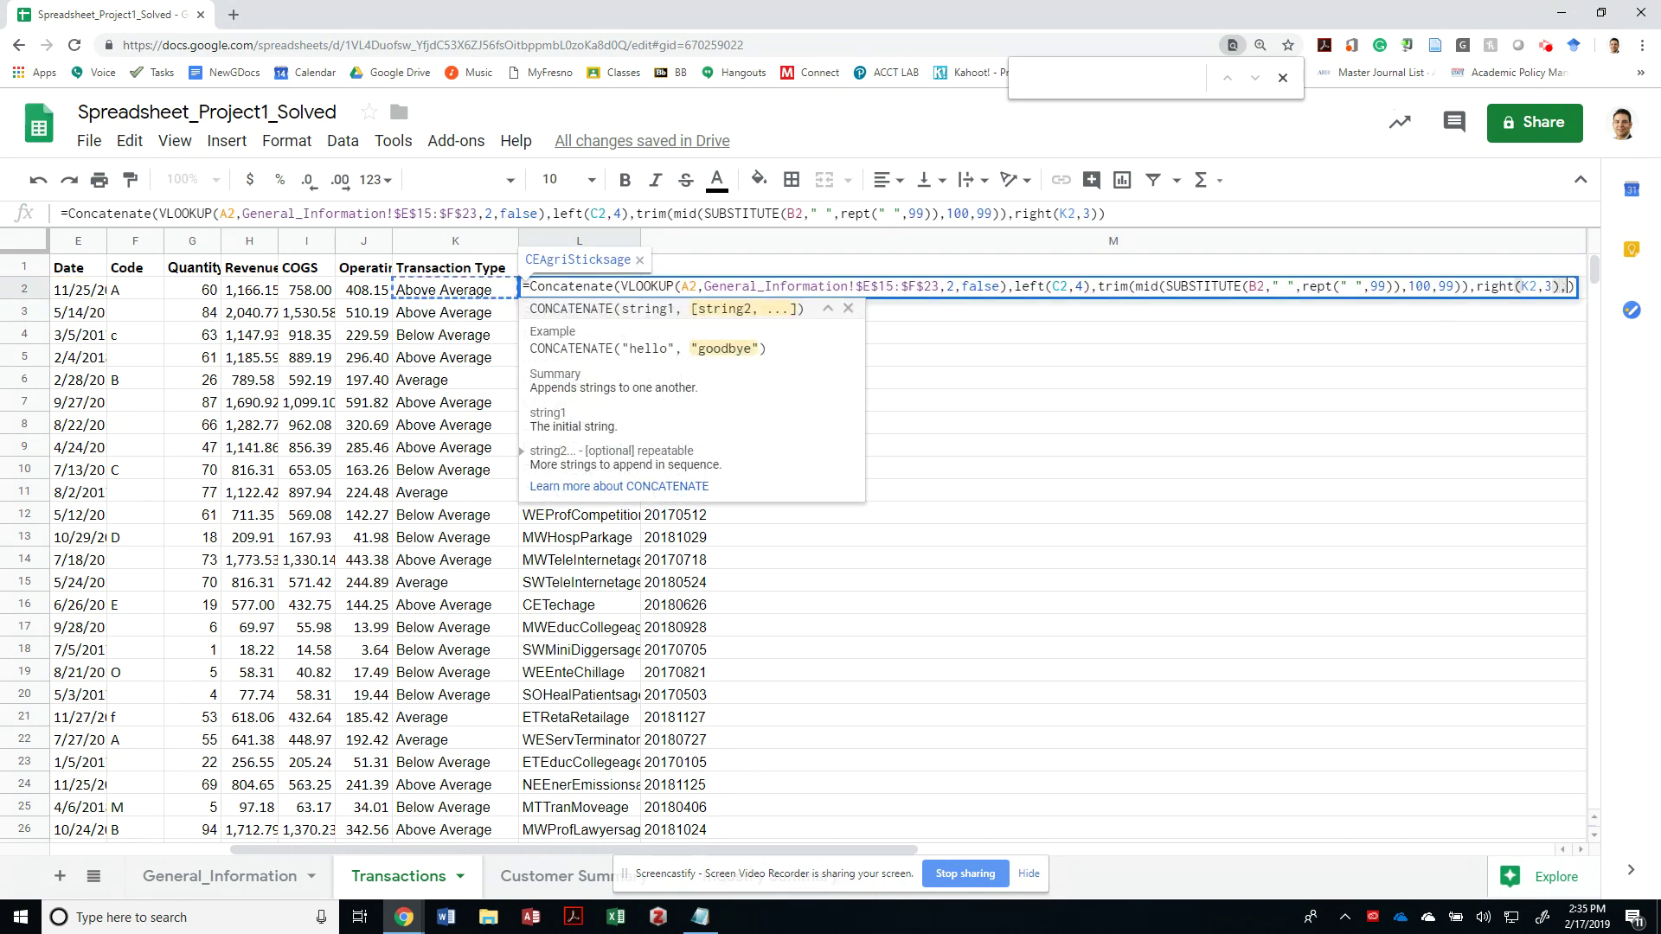
type(",")
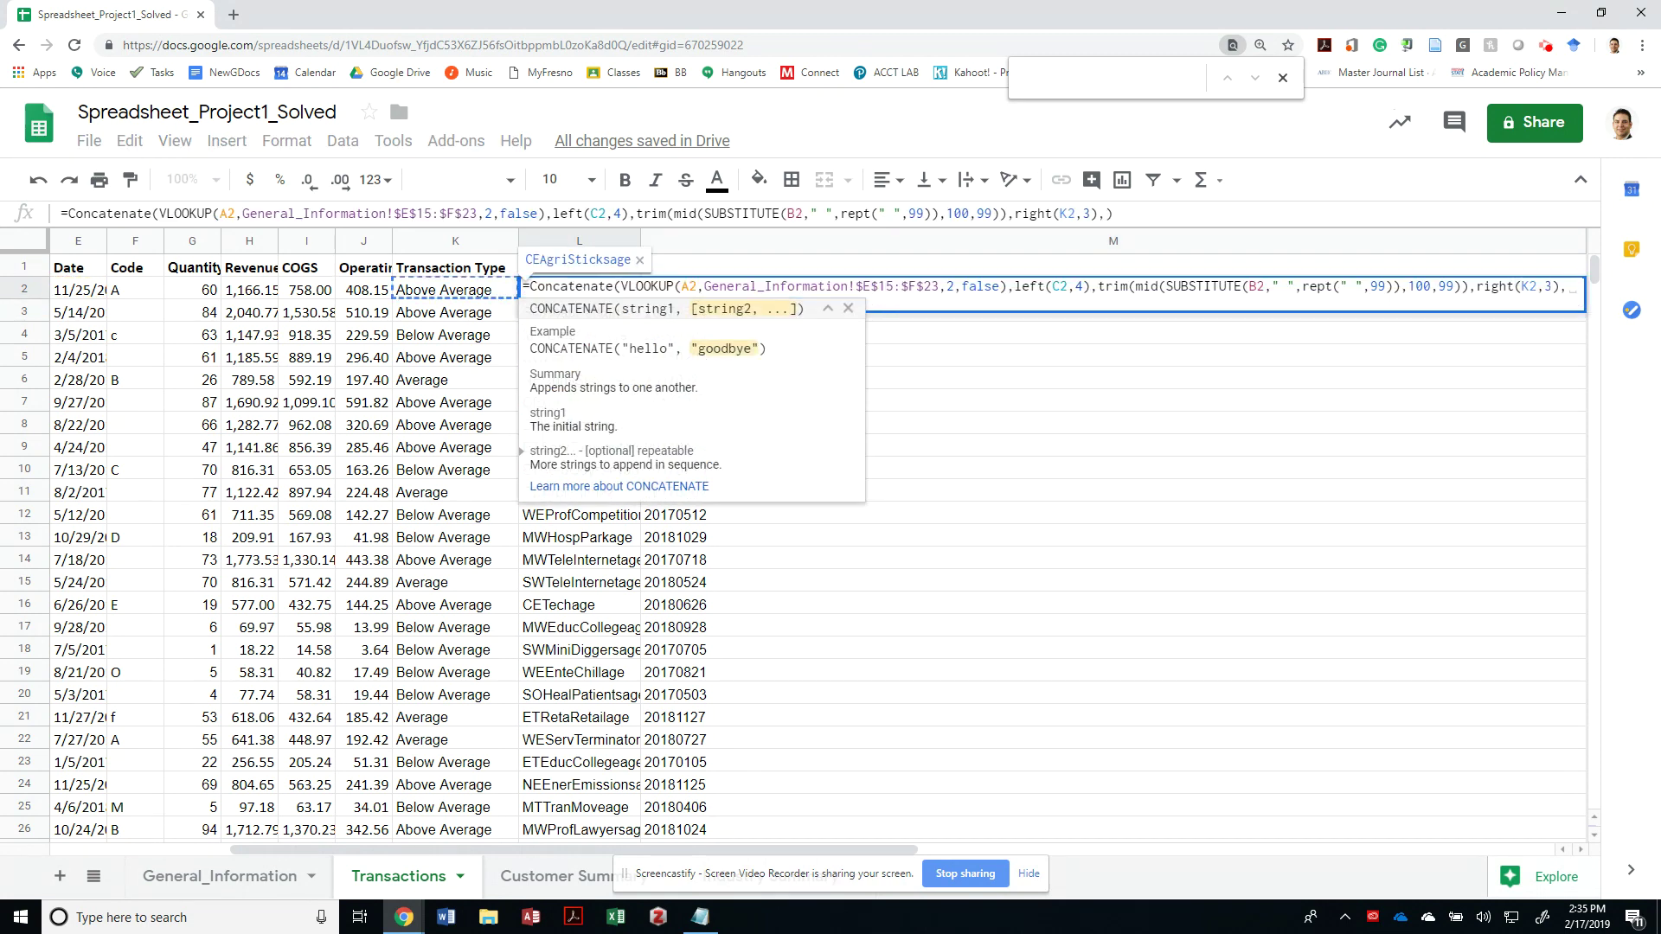
key("ctrl+v")
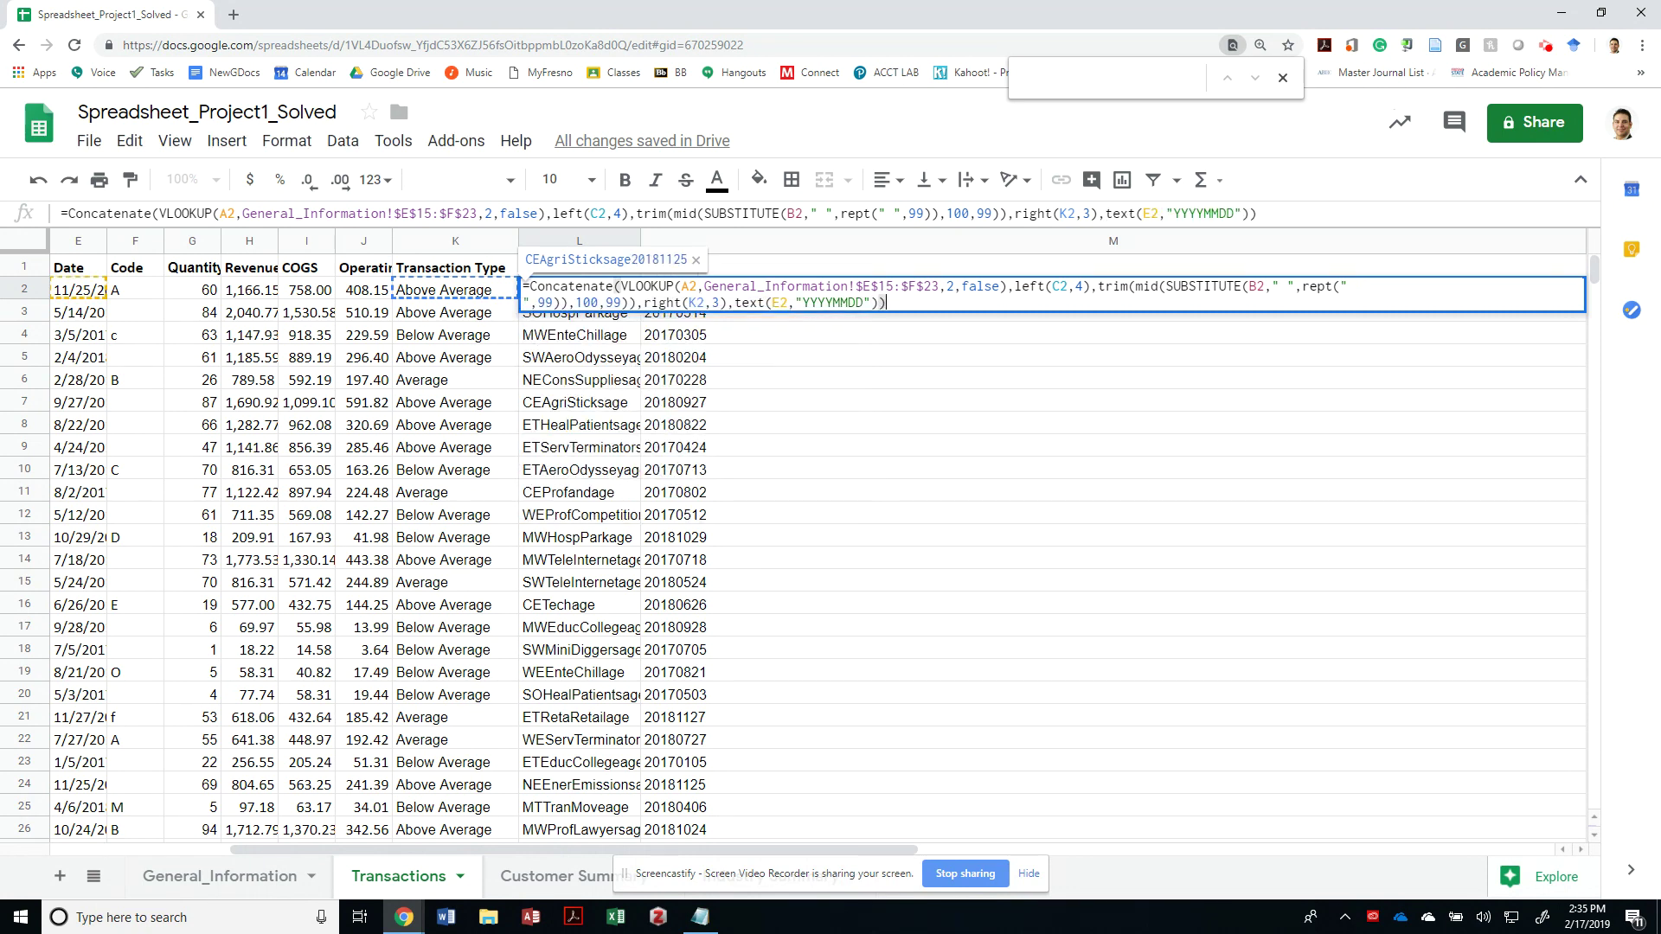
key("ctrl+Return")
Step: Fill the extended L2 formula down the TransactionID column and clear the helper date values from column M
key("ctrl+shift+Down")
key("Right")
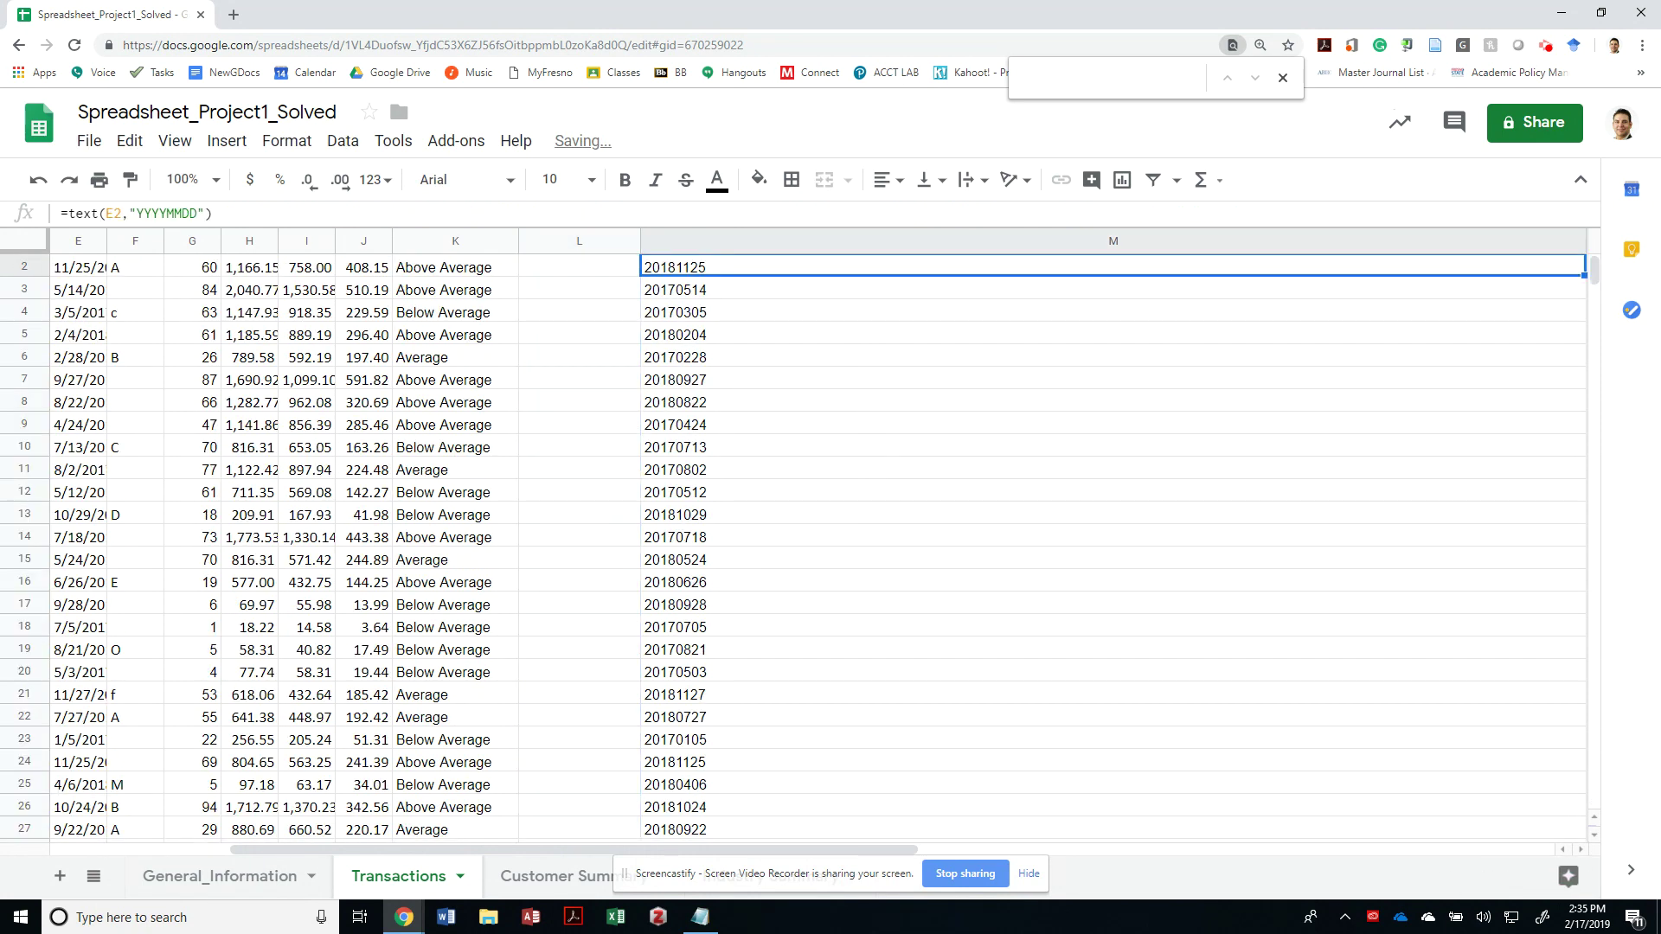
key("Left")
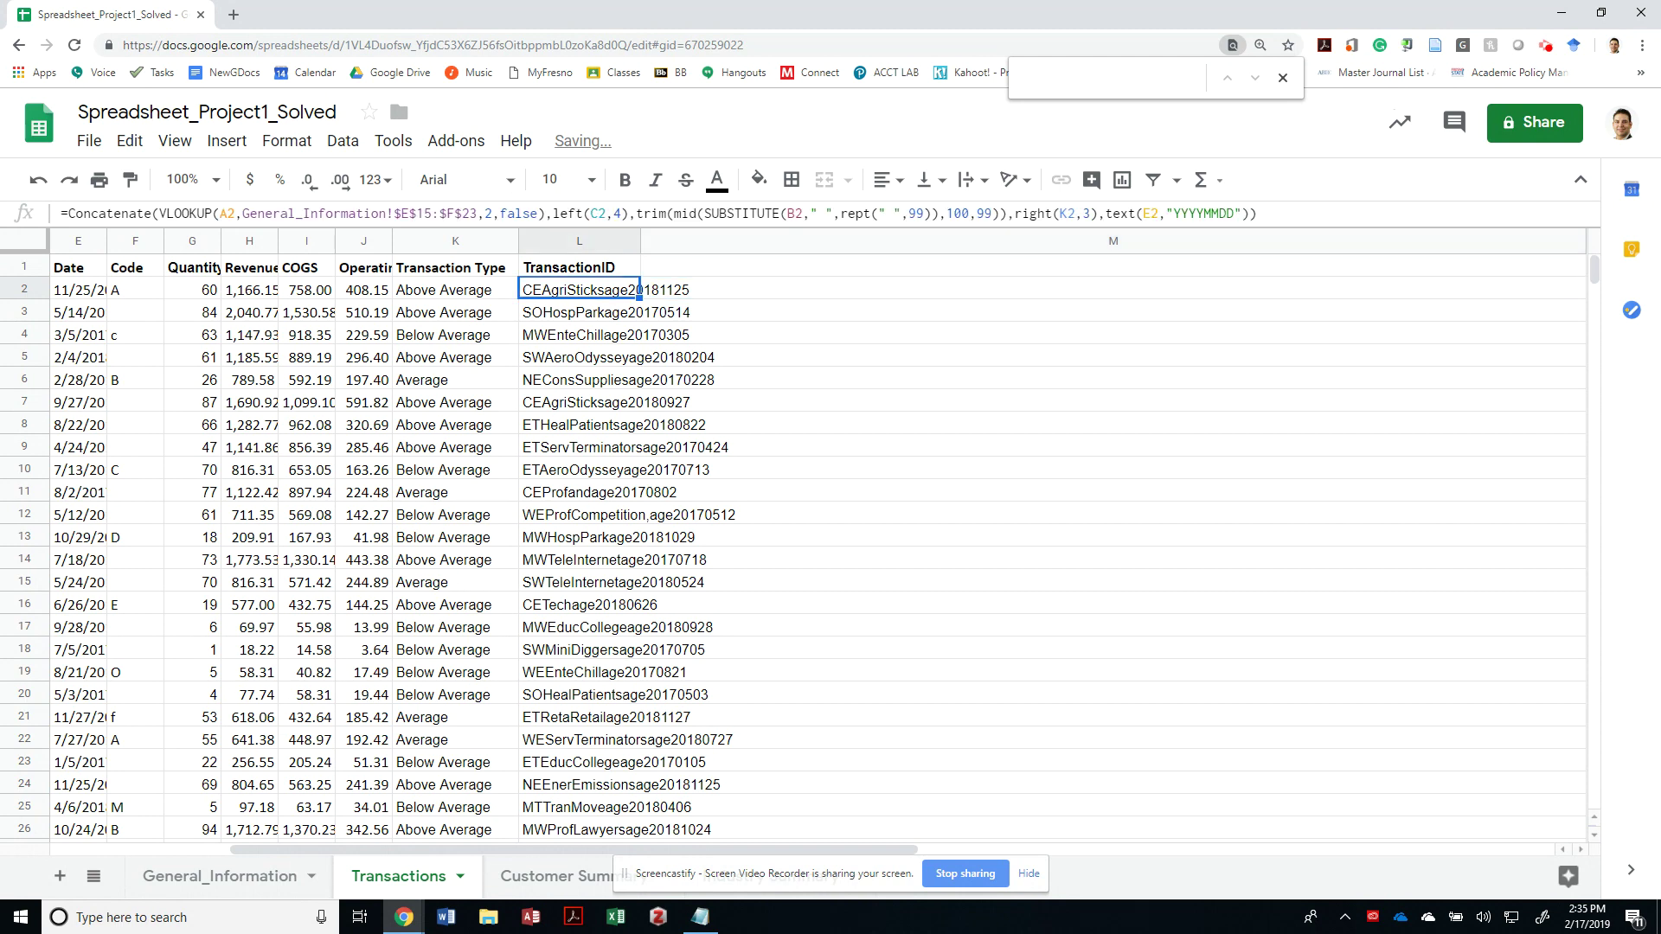
Step: Check the capital-letter criteria in the project document, and wrap the whole Concatenate formula in L2 in Upper()
key("alt+Tab")
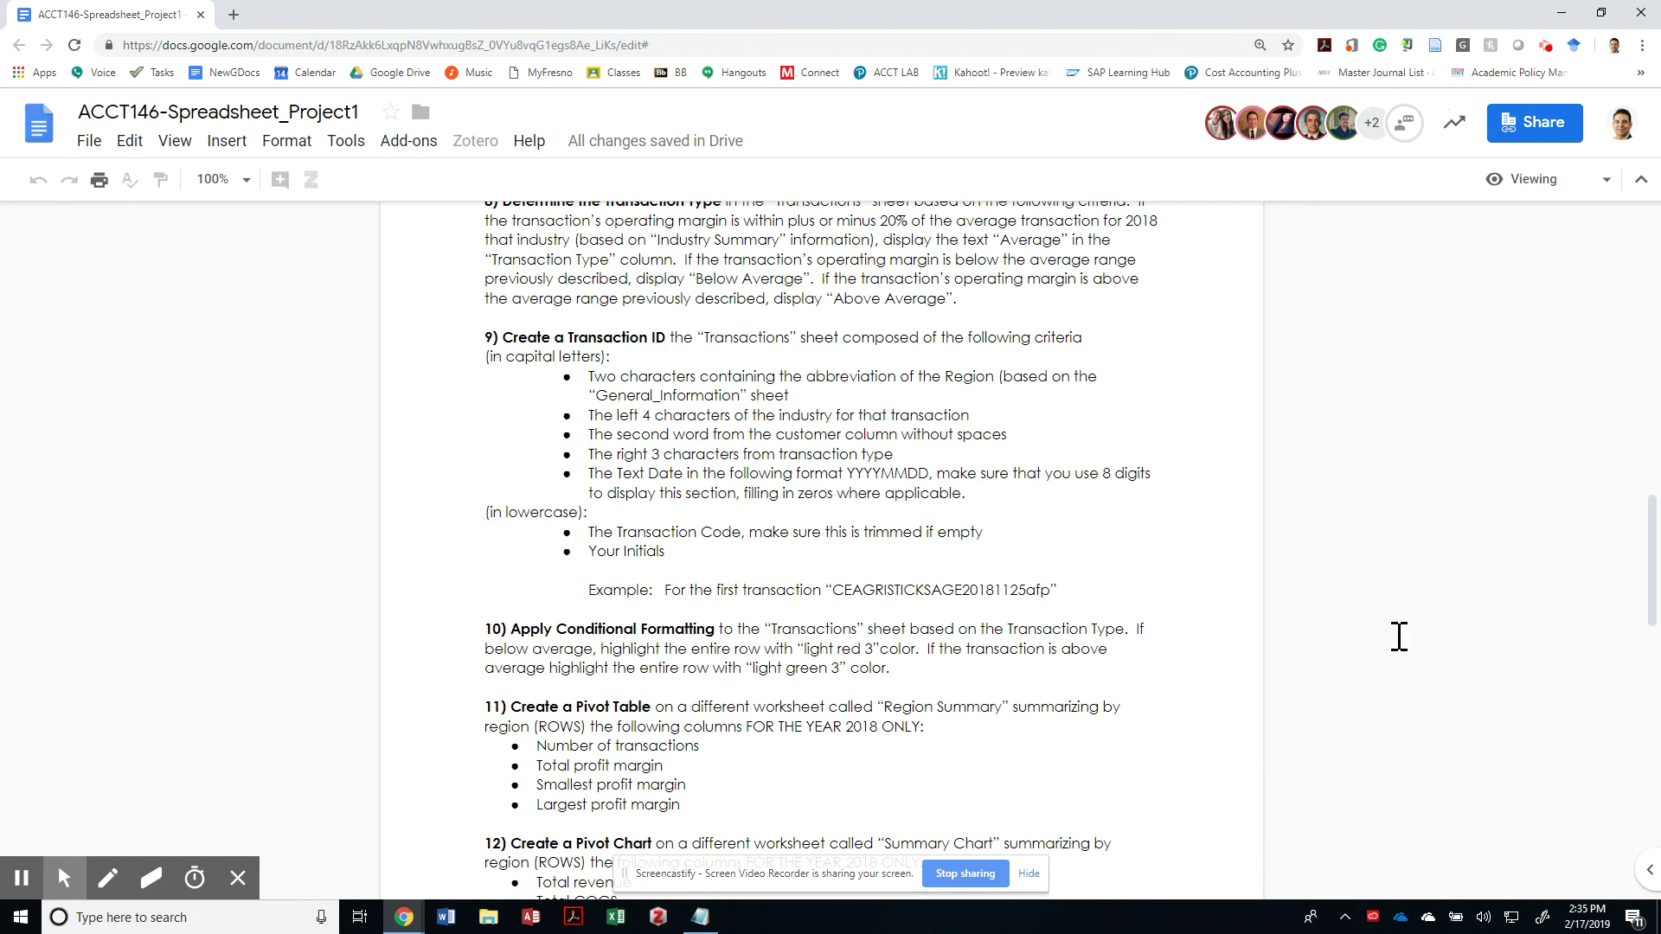
left_click_drag(594, 377, 975, 510)
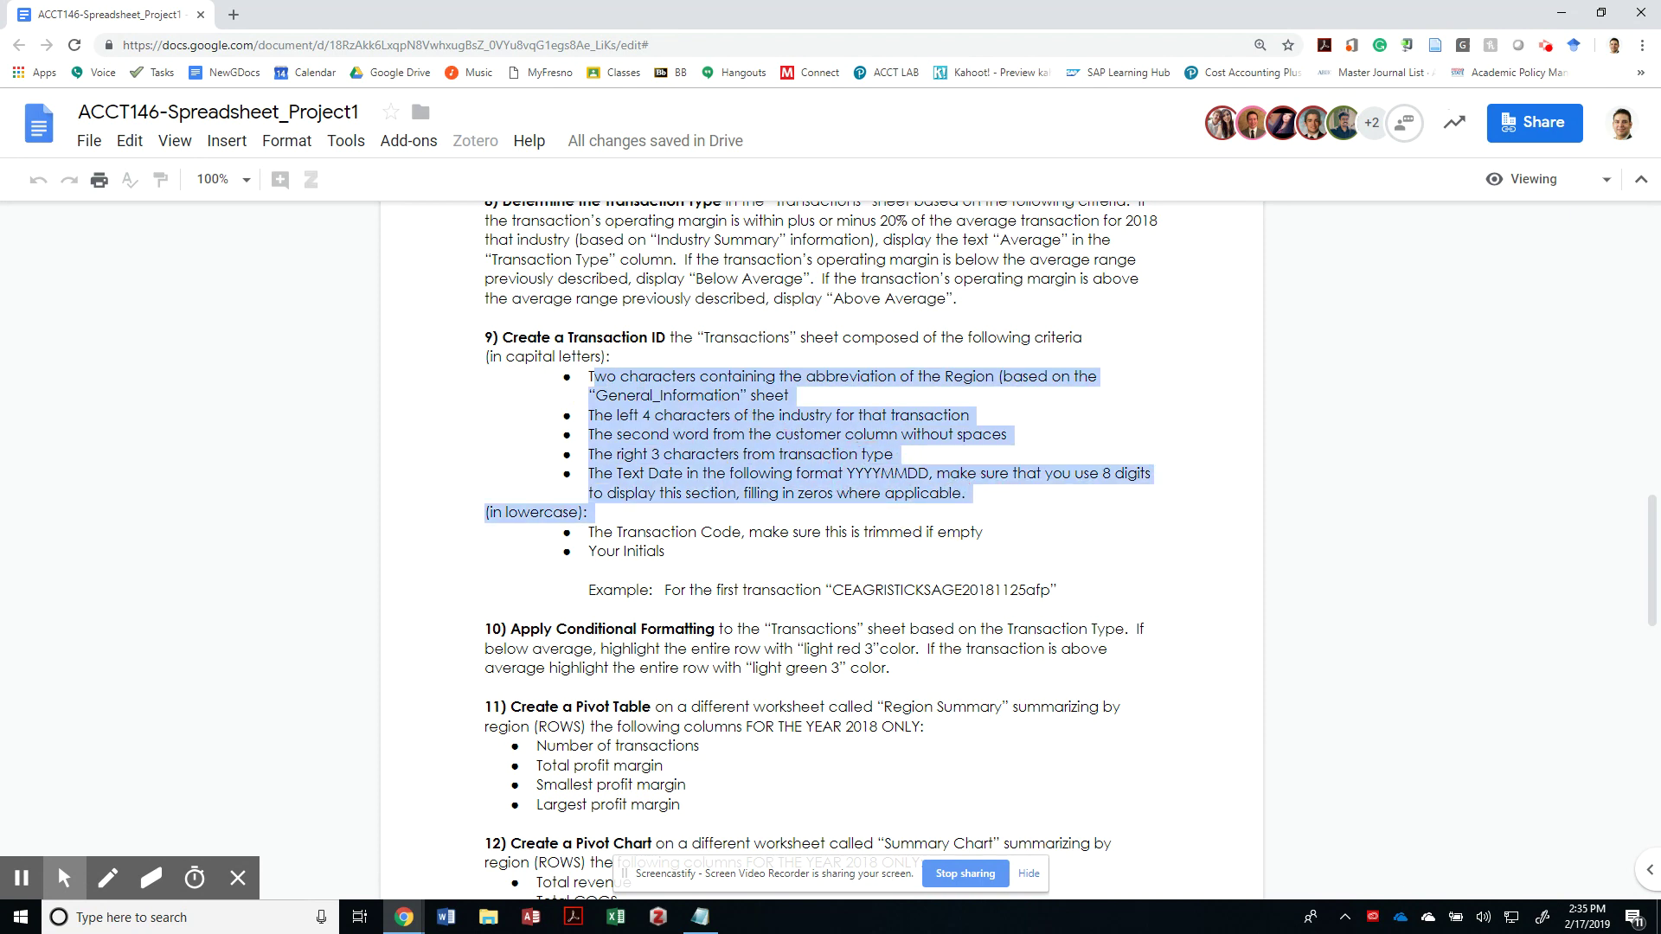
key("alt+Tab")
key("F2")
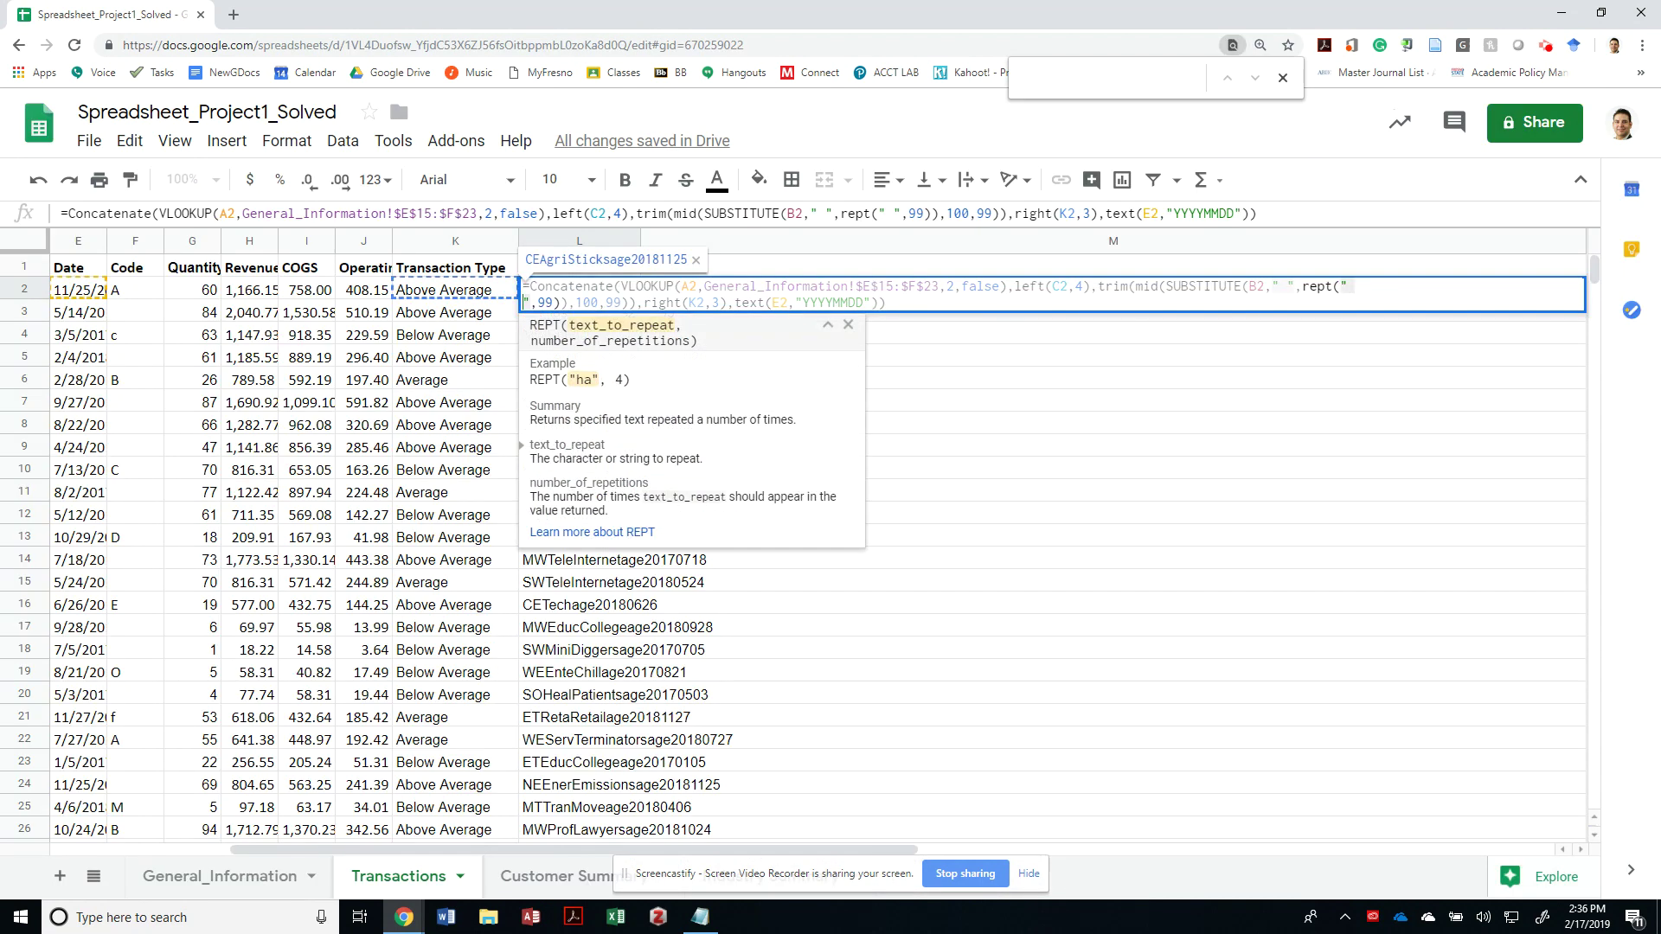
key("Home")
key("Right")
type("Upper")
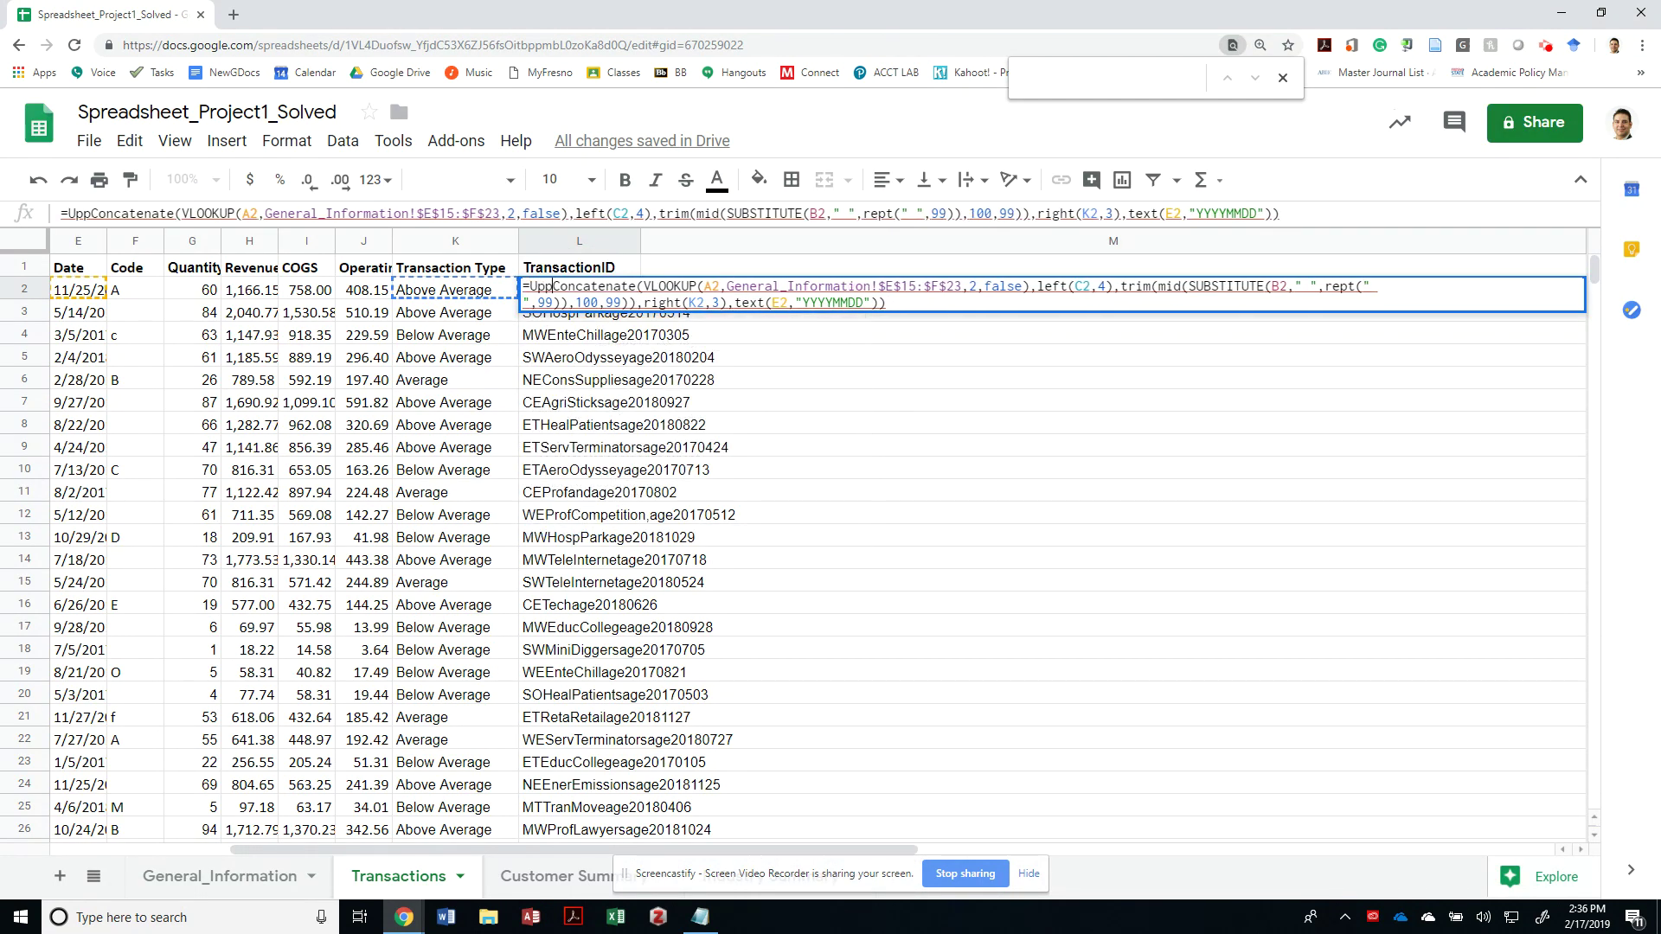
type("(")
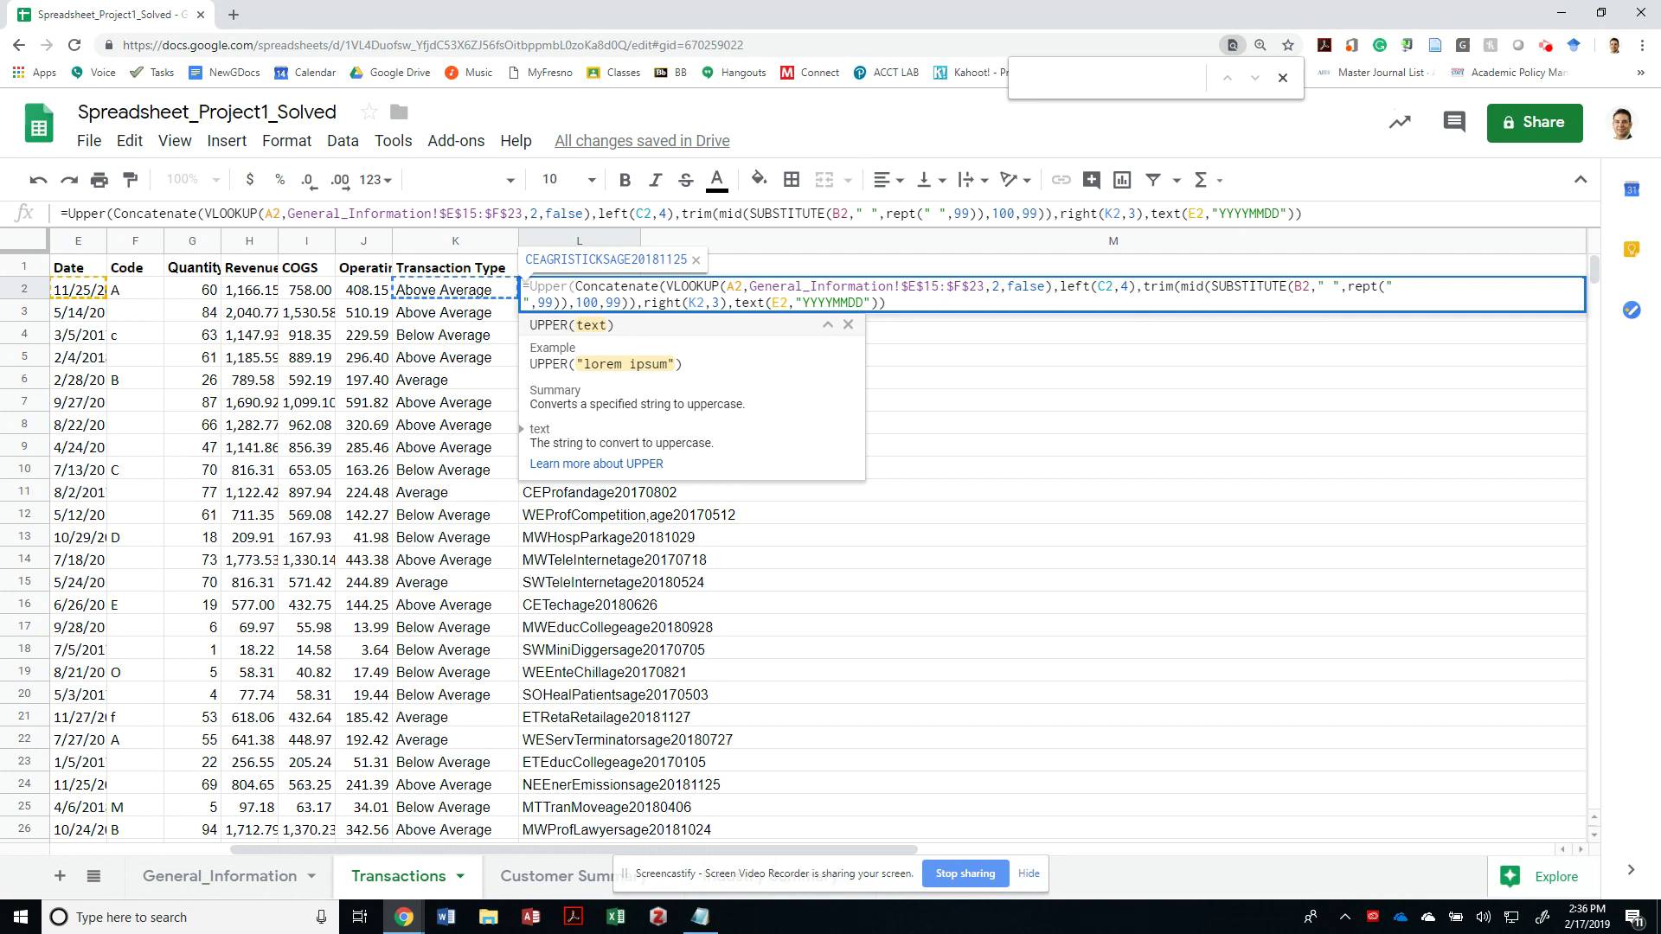
key("ctrl+End")
type(")")
key("Return")
key("Up")
Step: Copy the uppercase L2 formula down the TransactionID column to the last transaction row
key("F2")
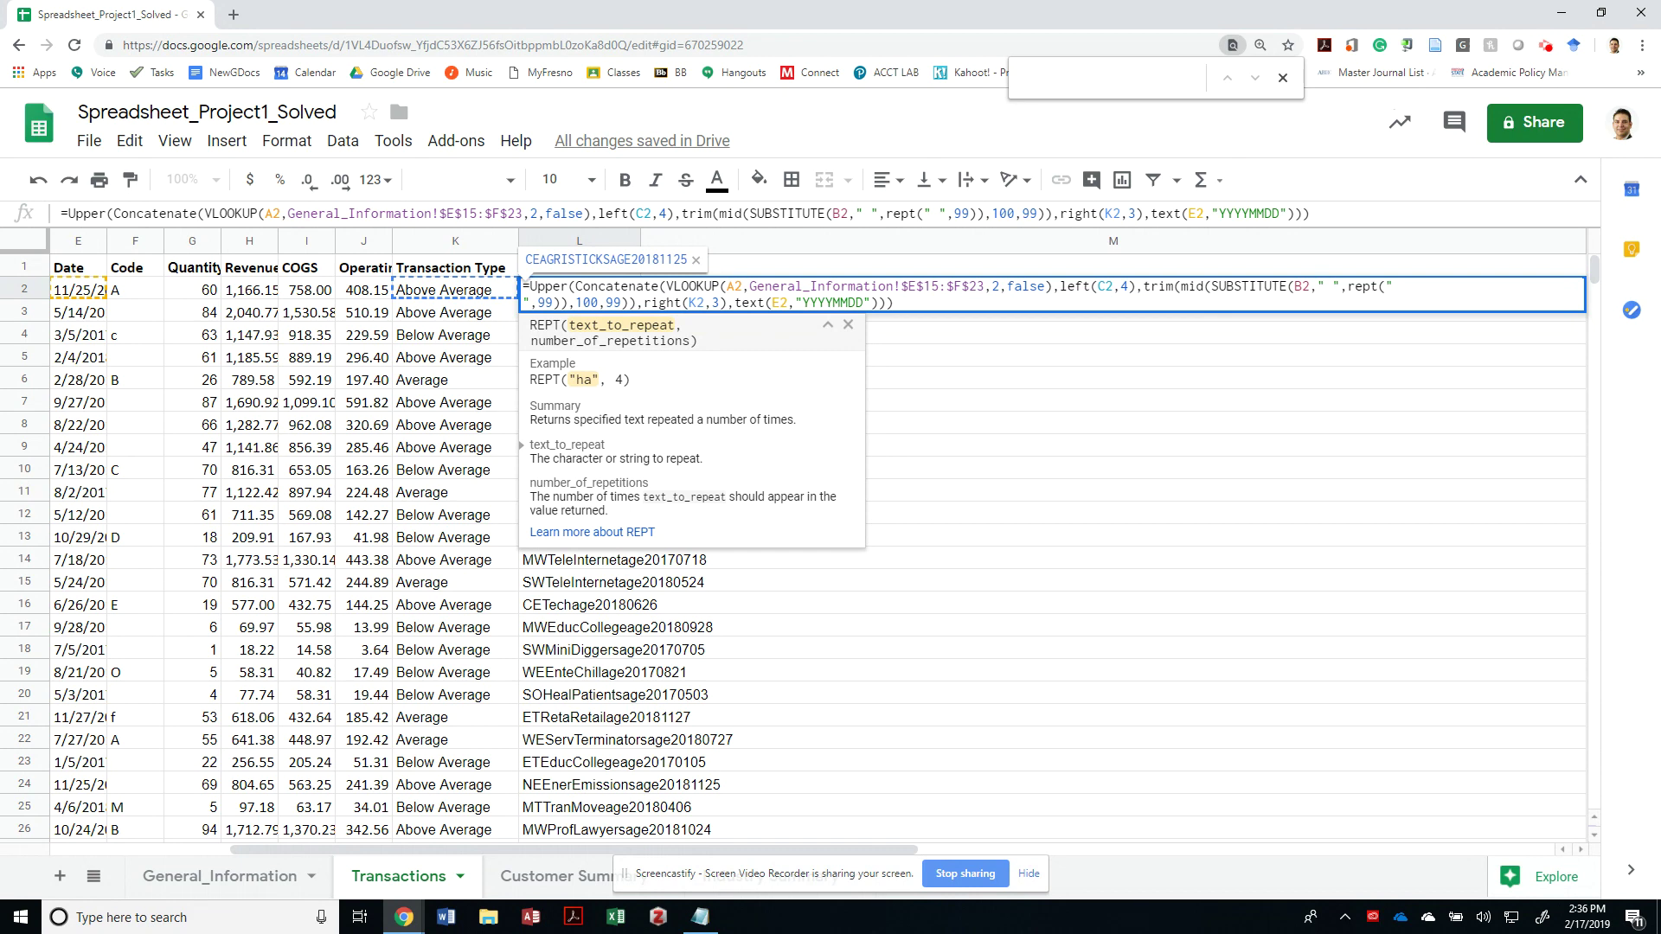
key("Return")
key("Up")
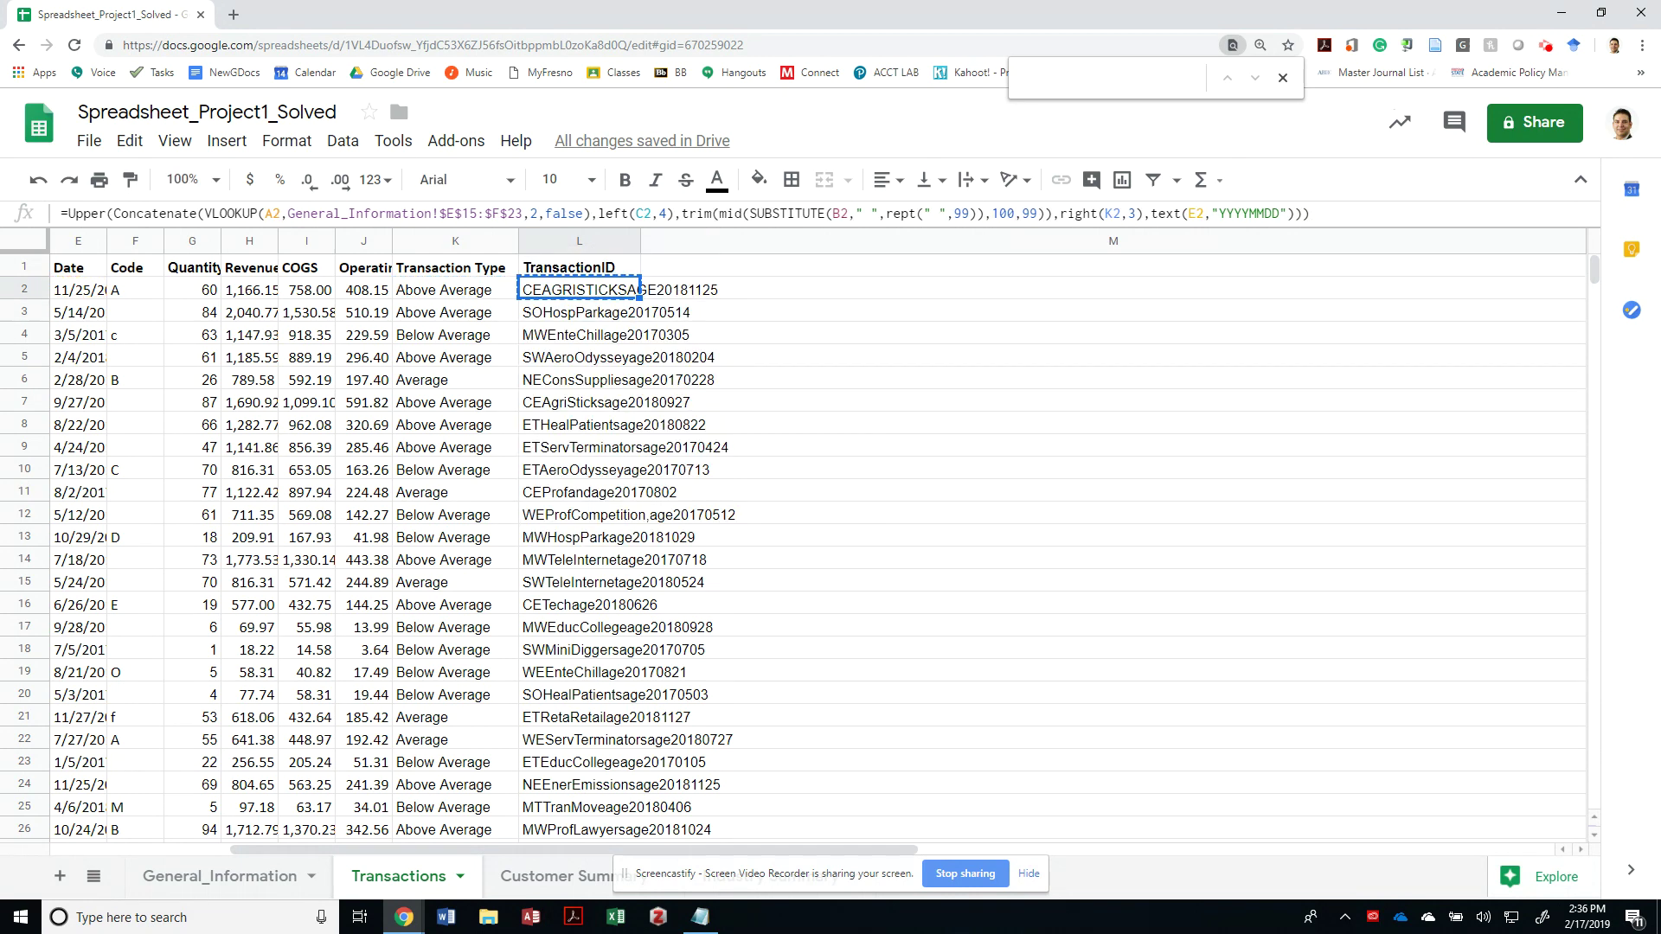
key("ctrl+shift+Down")
key("ctrl+v")
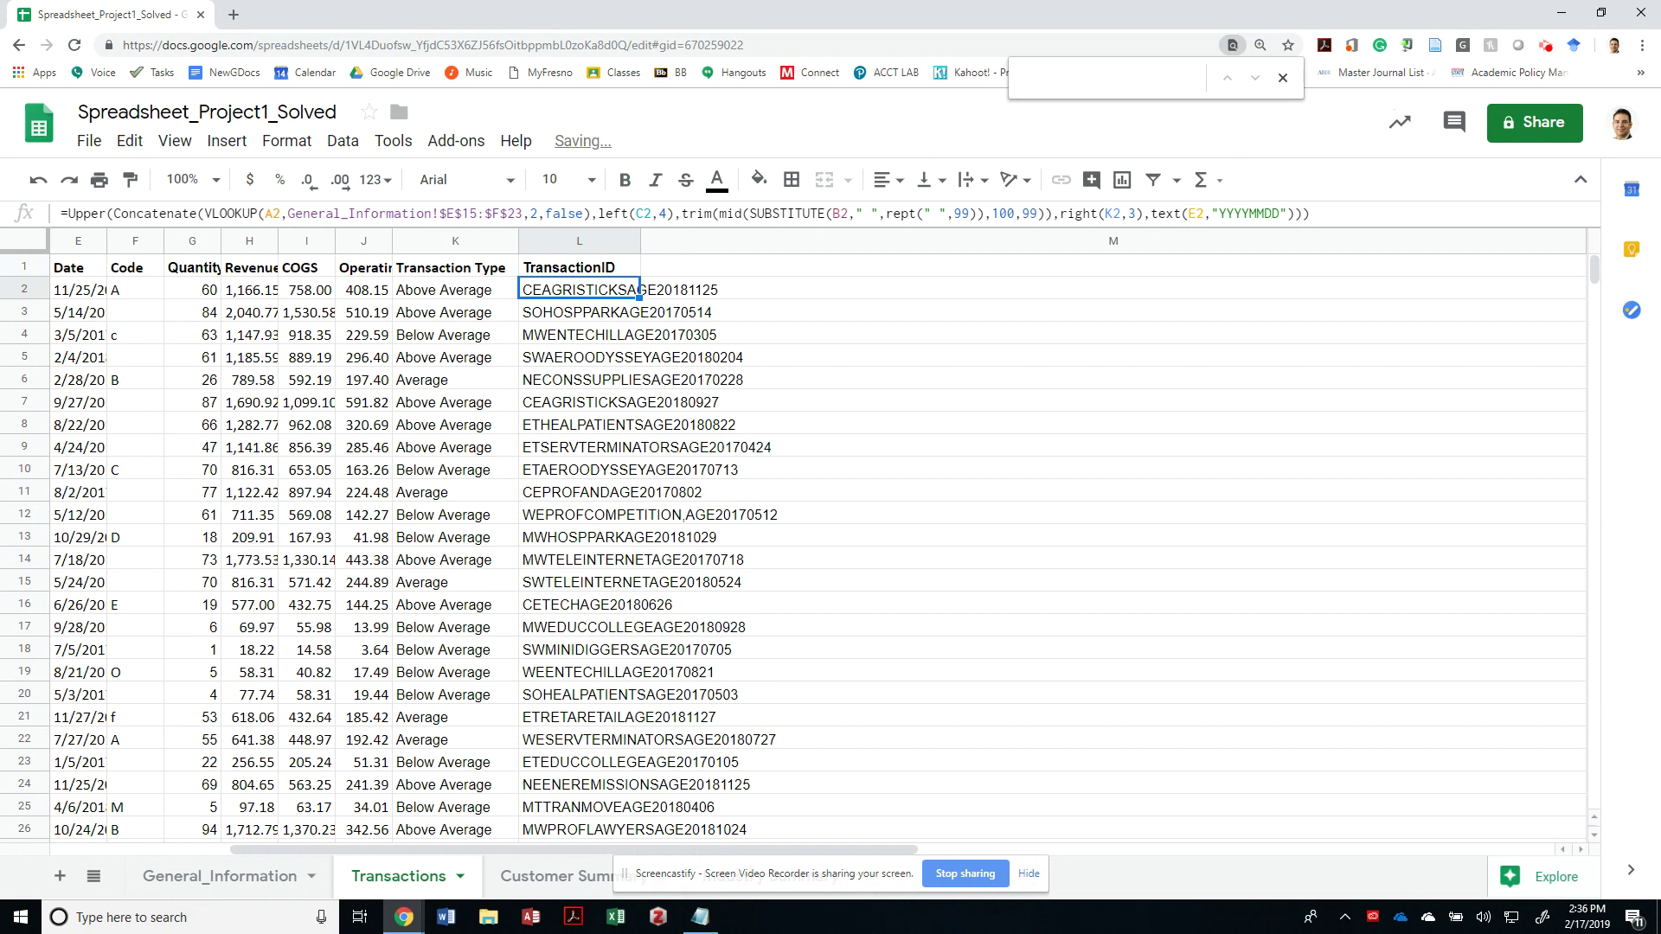
Step: Check the lowercase criteria in the project document, and append the transaction code reference with & f2 after the Upper formula in L2
key("alt+Tab")
scroll(822, 544, "up", 2)
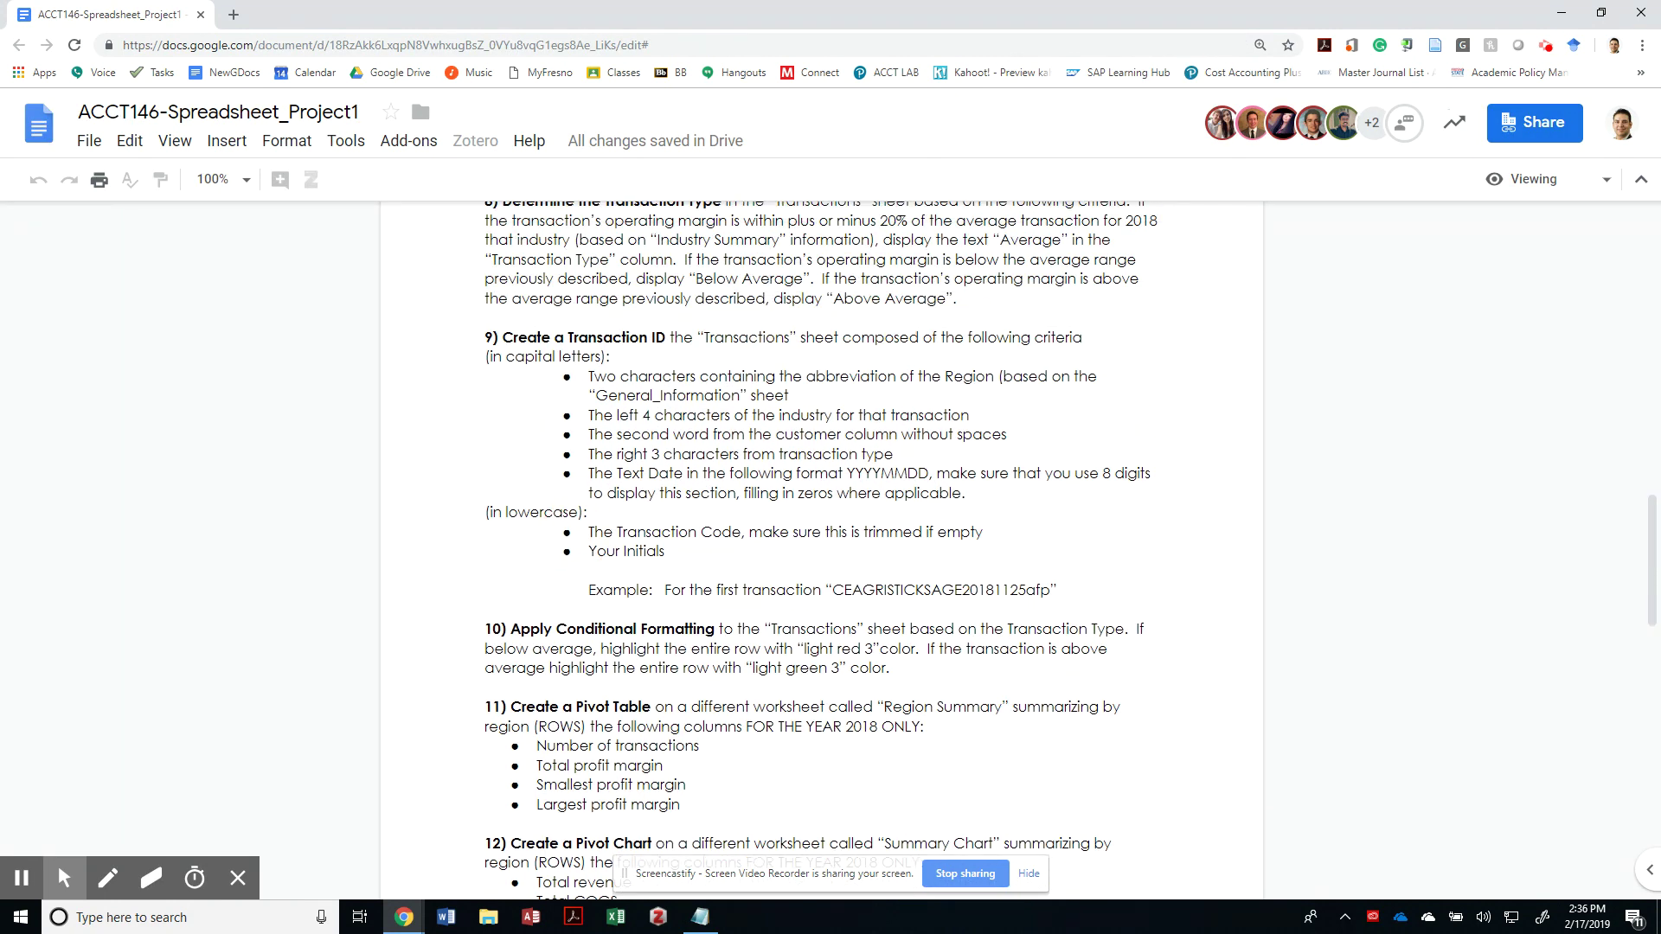
key("alt+Tab")
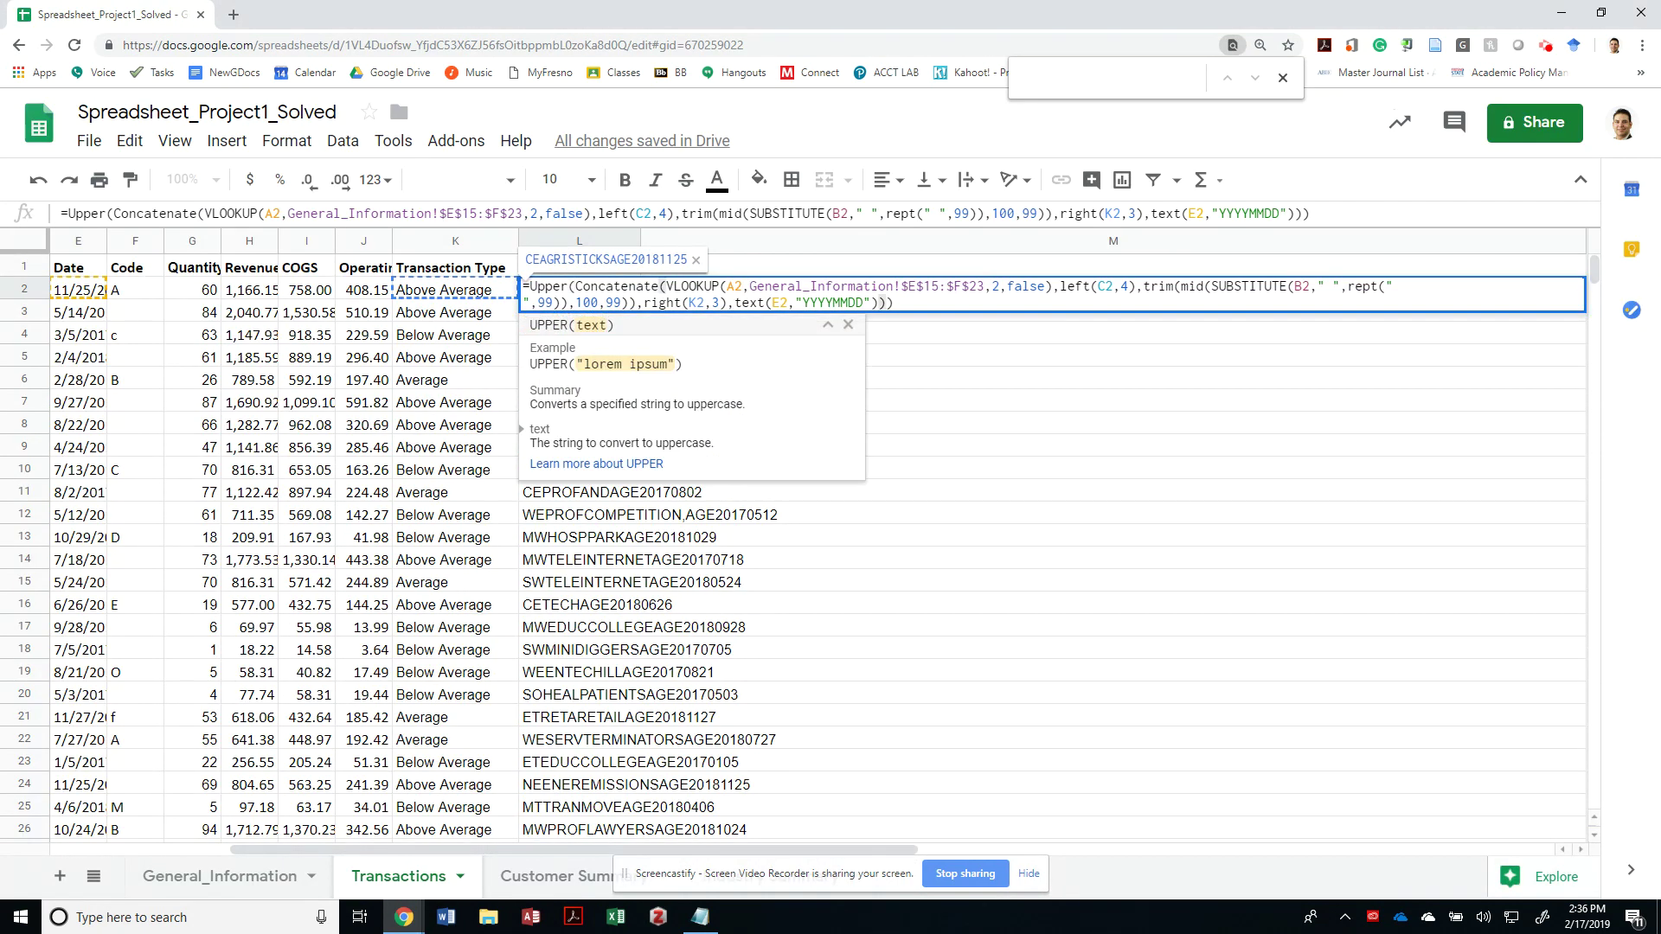
key("Right")
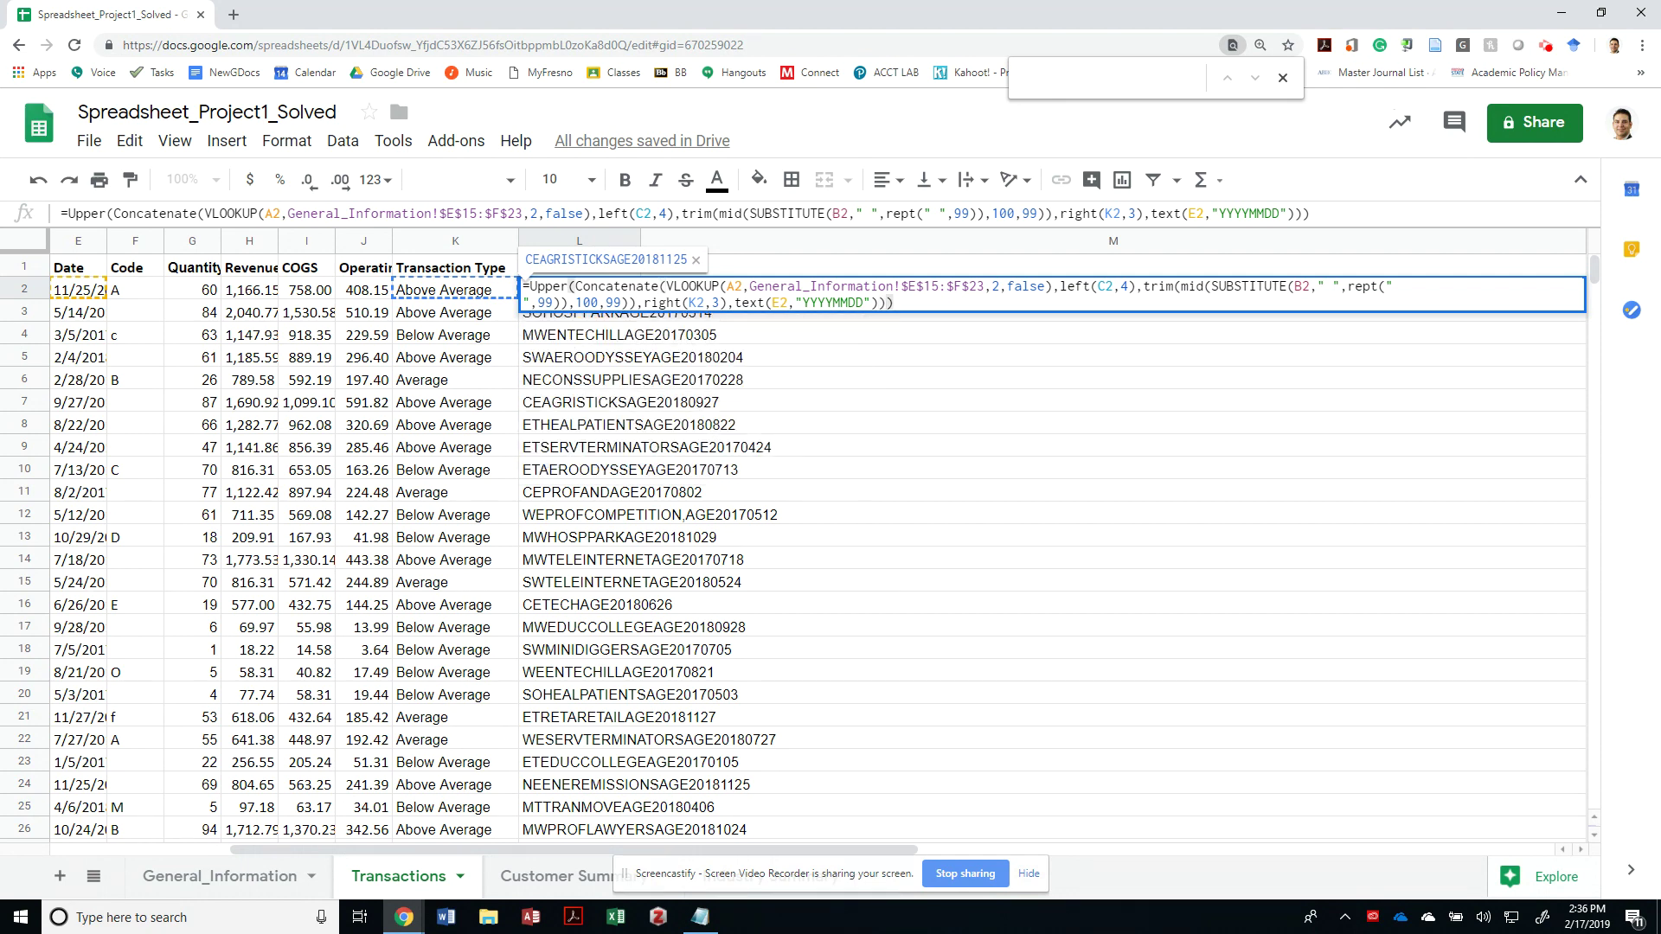
type("&")
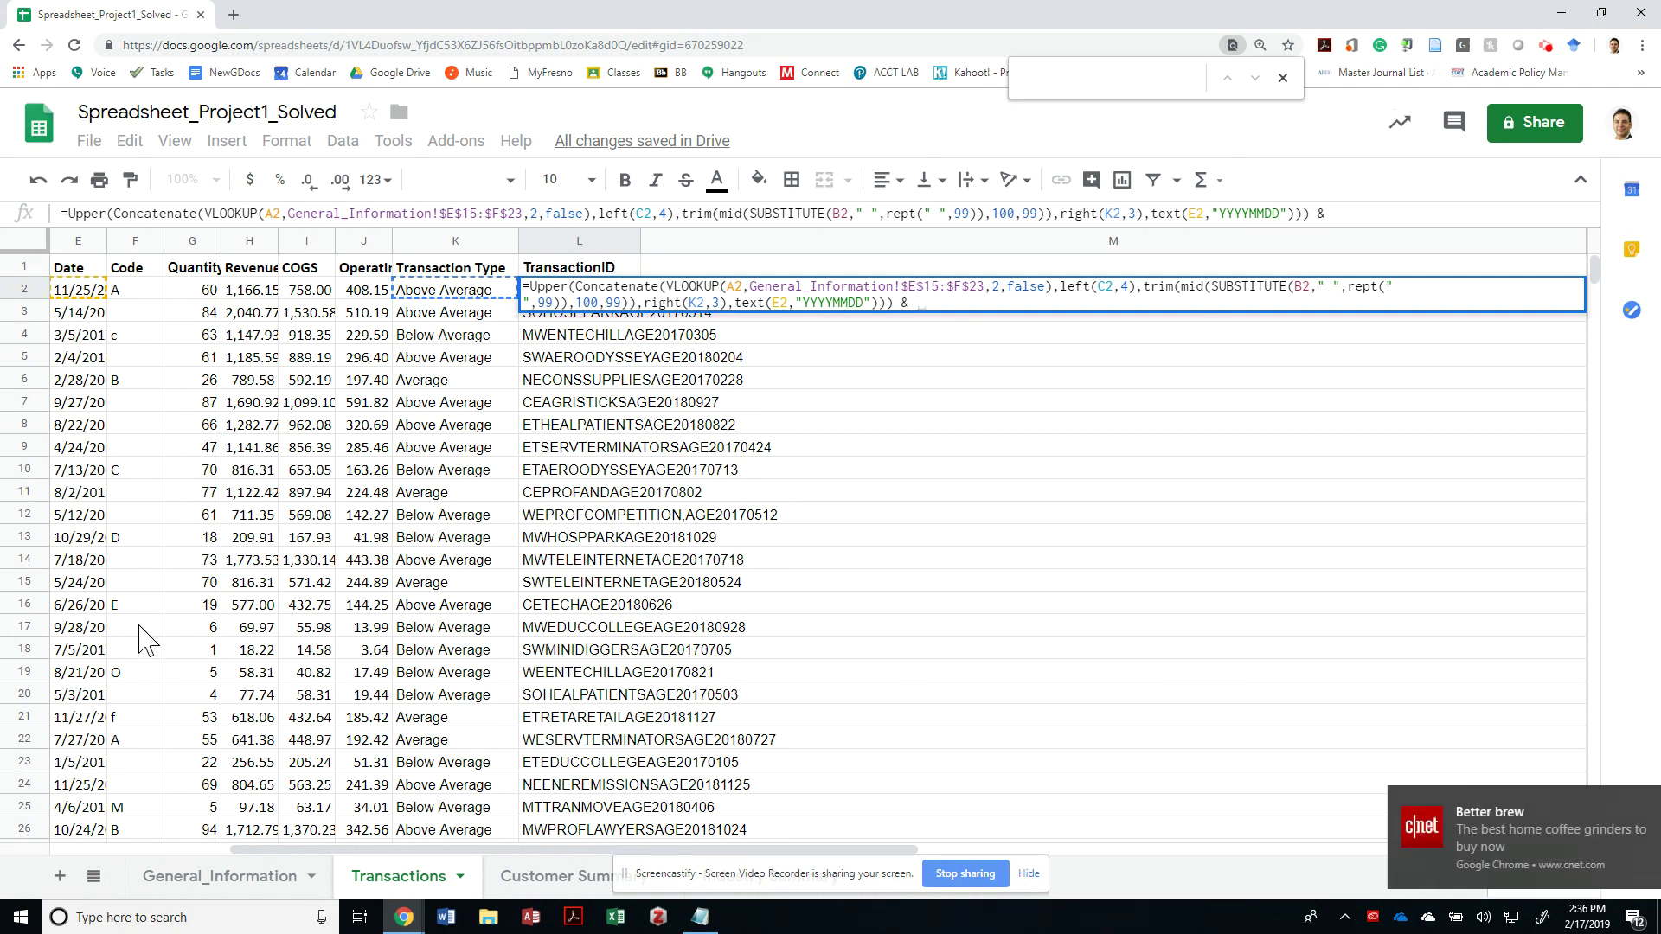
type("f2")
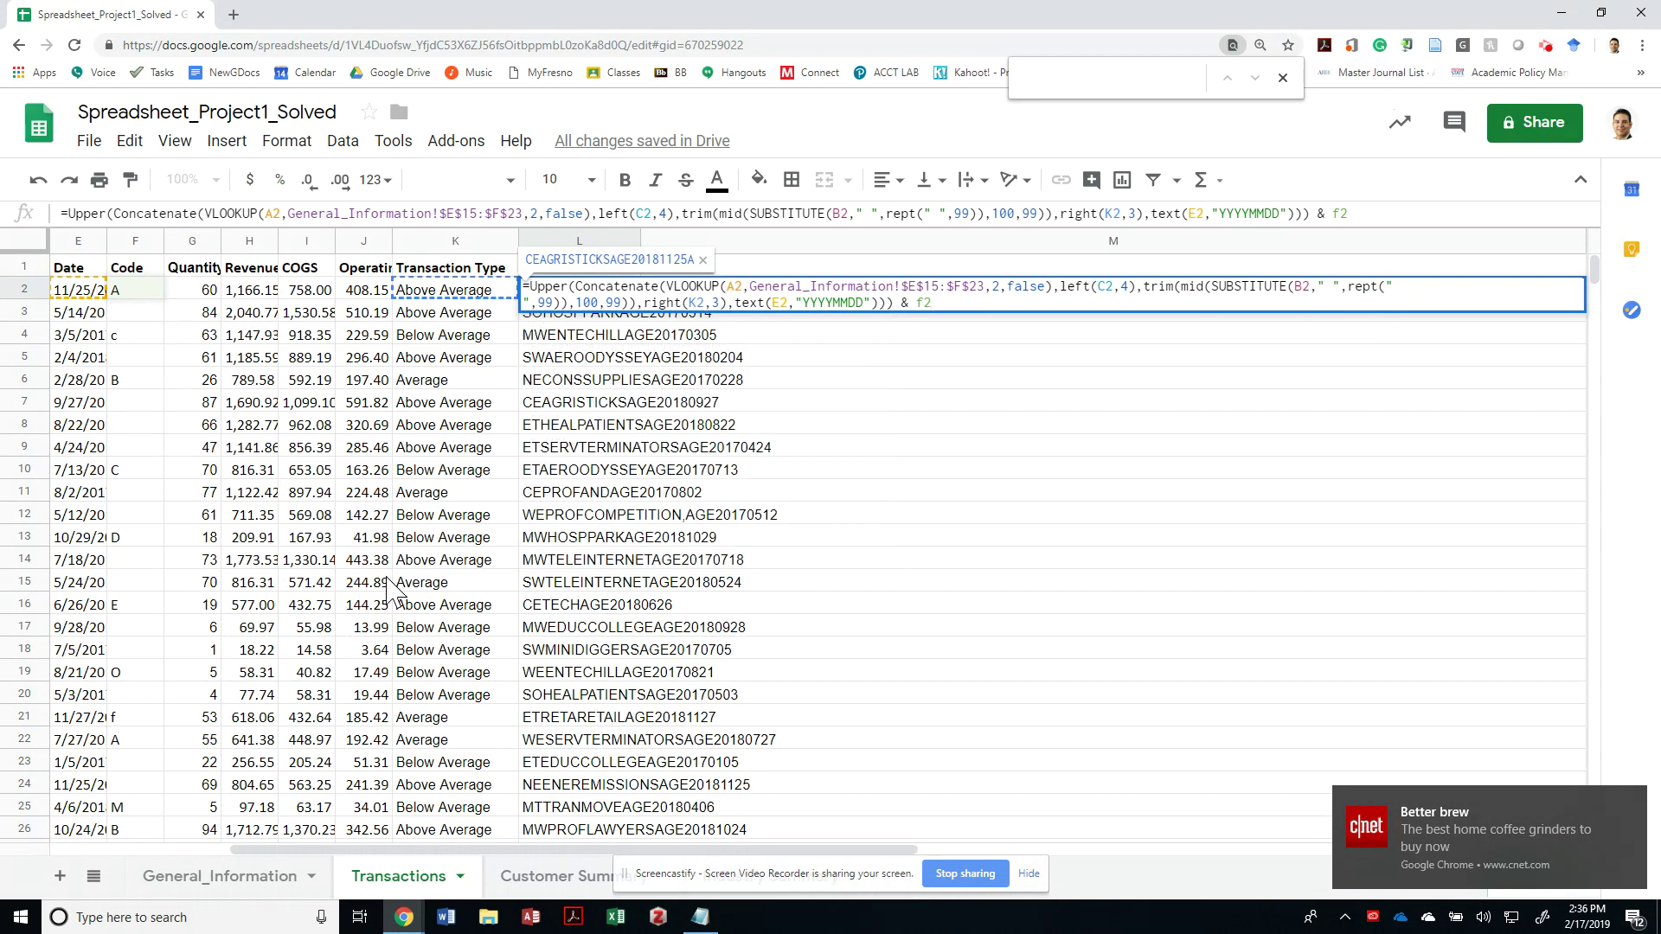
type(" &")
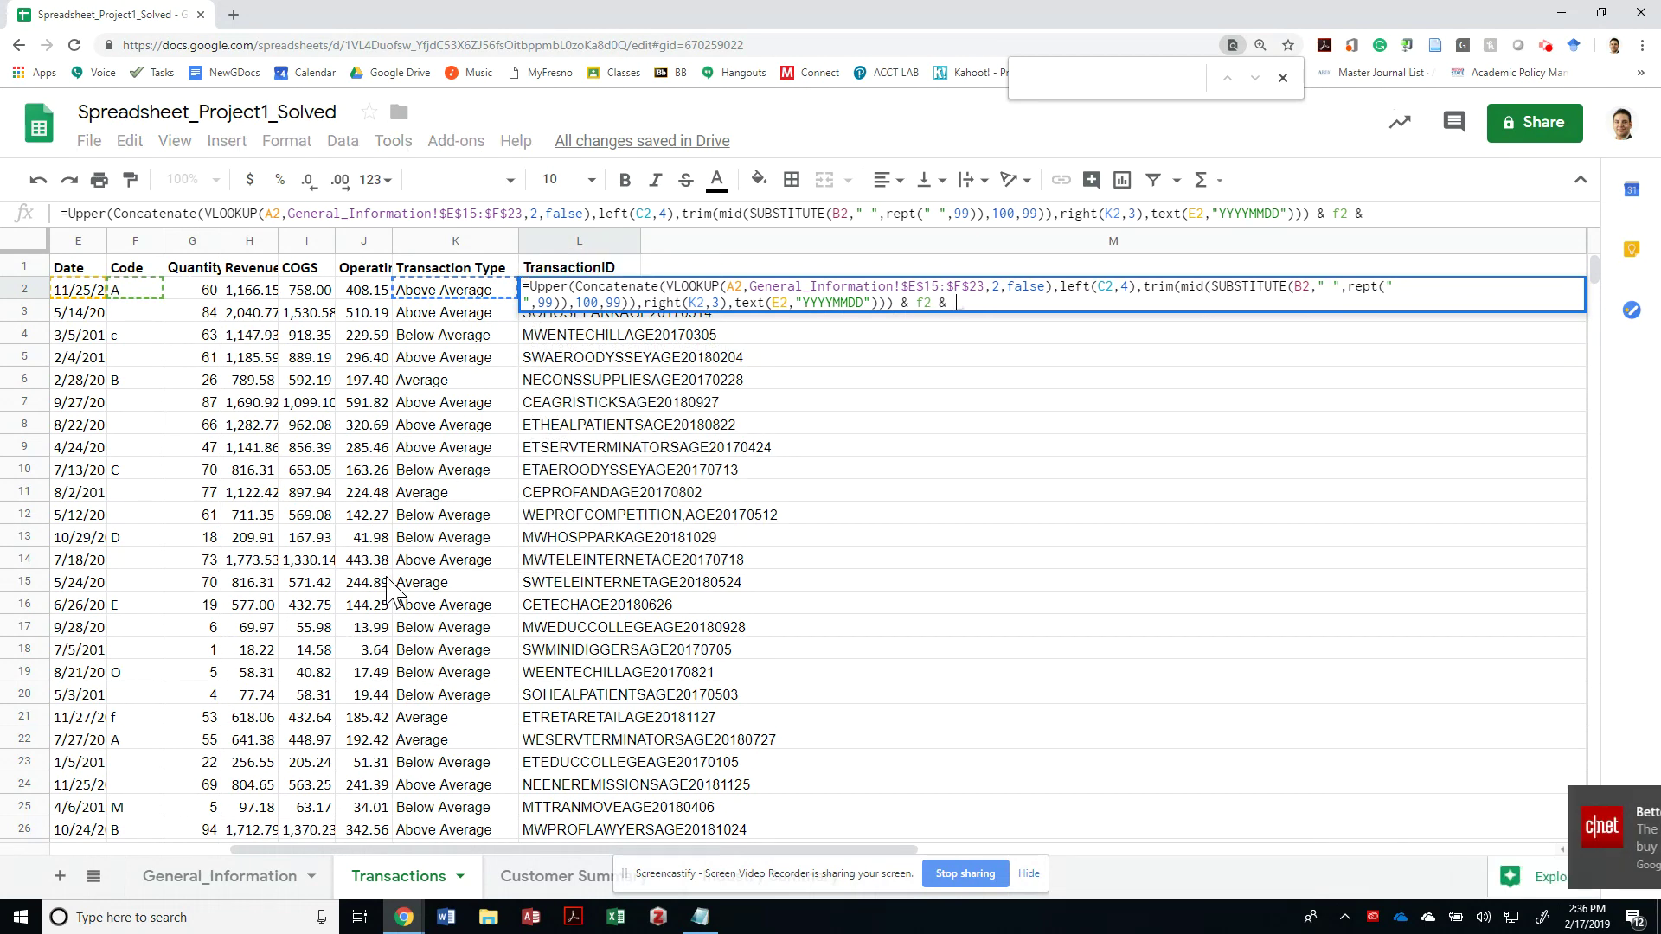
key("BackSpace")
key("BackSpace")
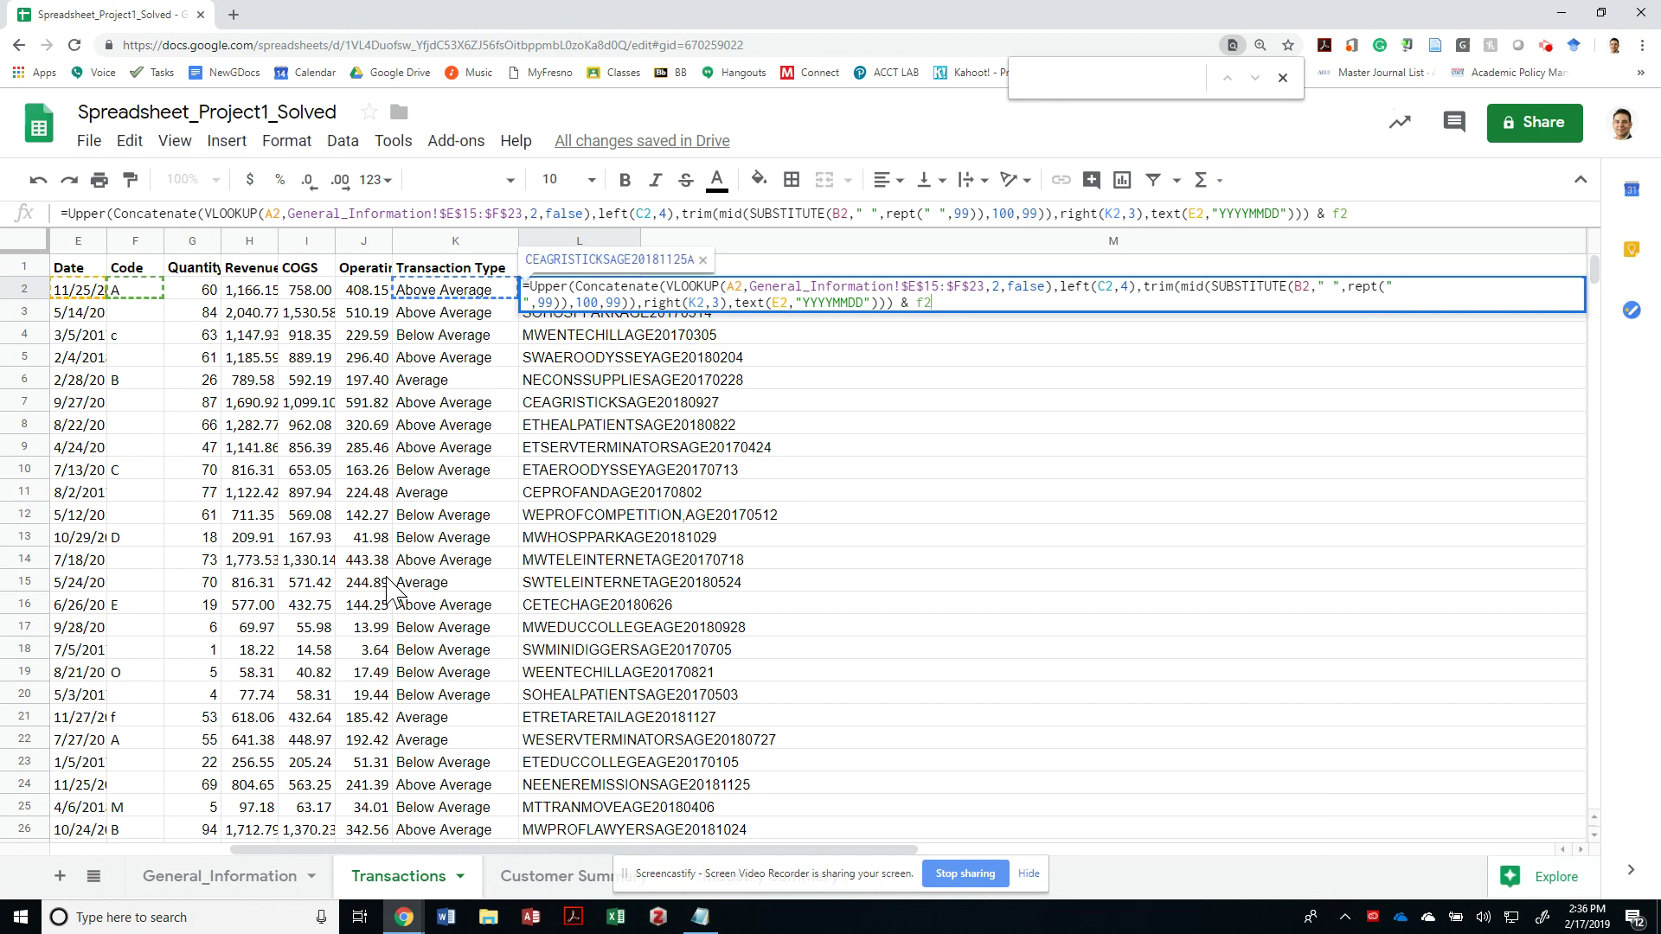
Step: Recheck the lowercase criteria in the project document, and make the ending of the L2 formula & Lower(f2 & "fp")
key("alt+Tab")
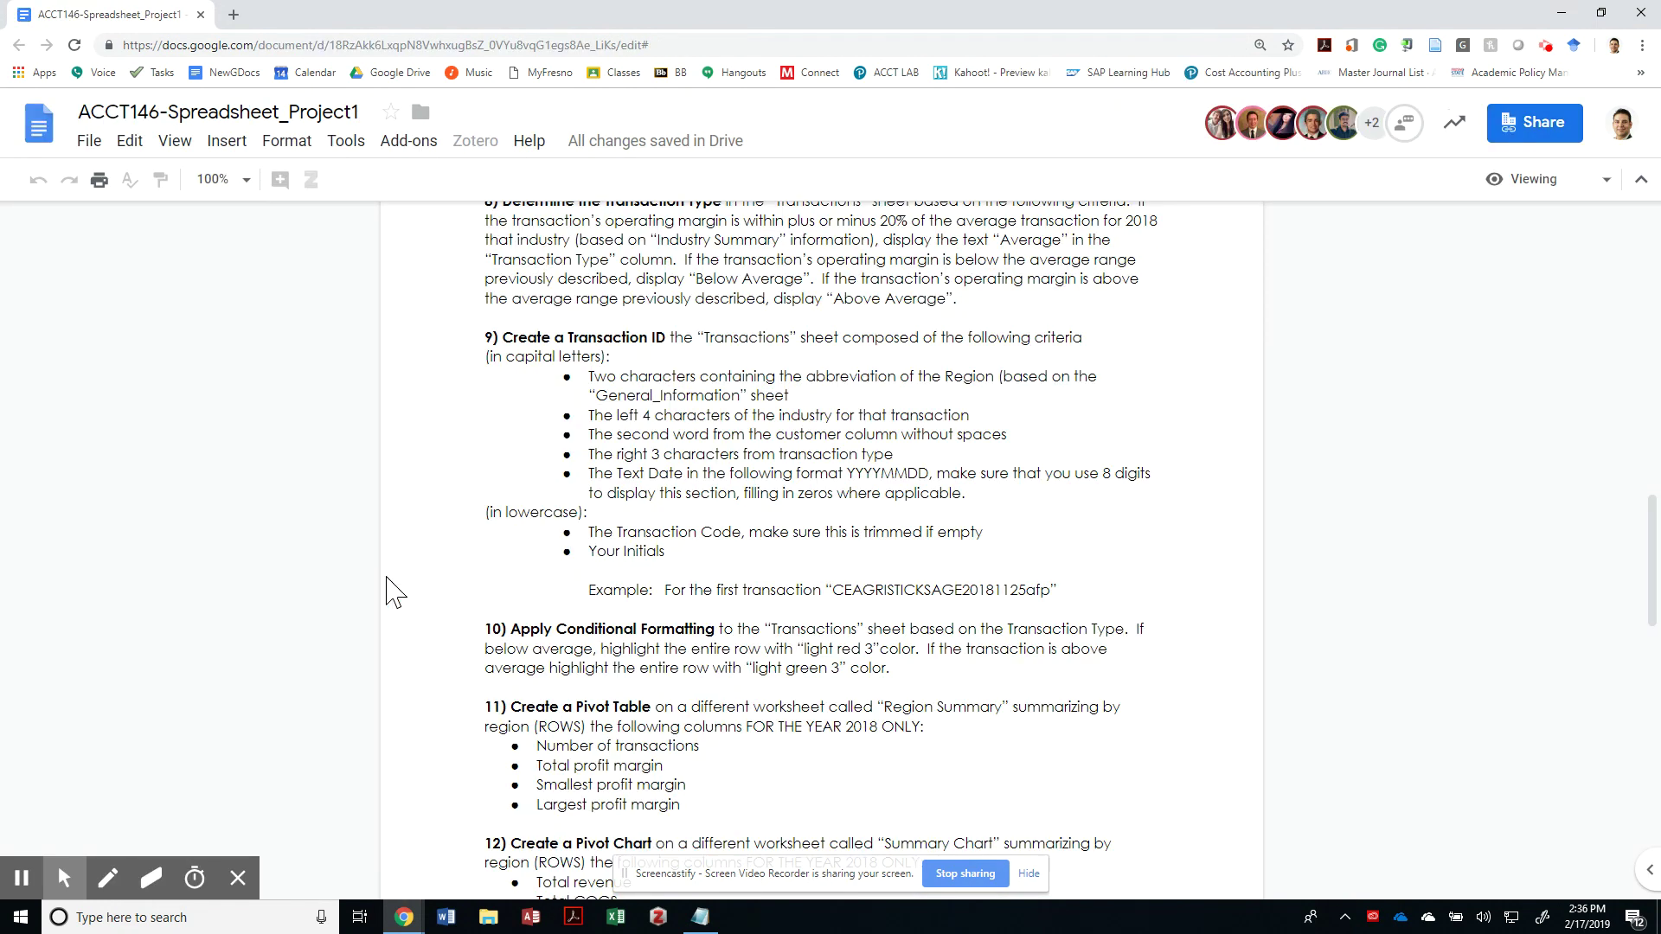
key("alt+Tab")
type("& L")
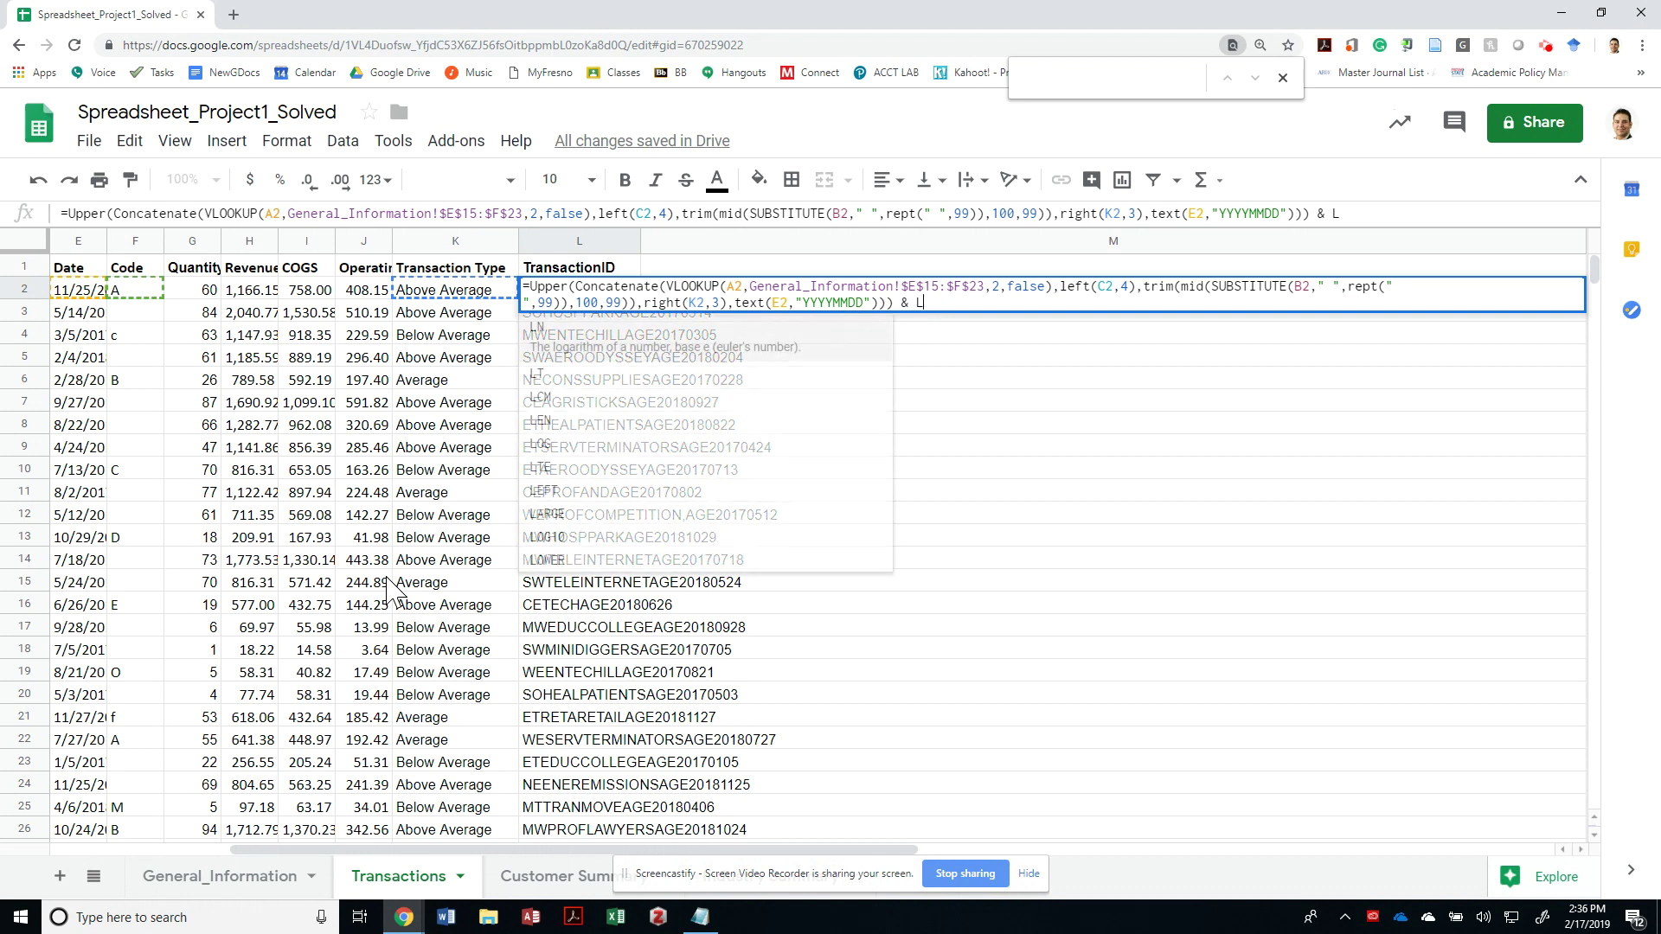
type("ower(")
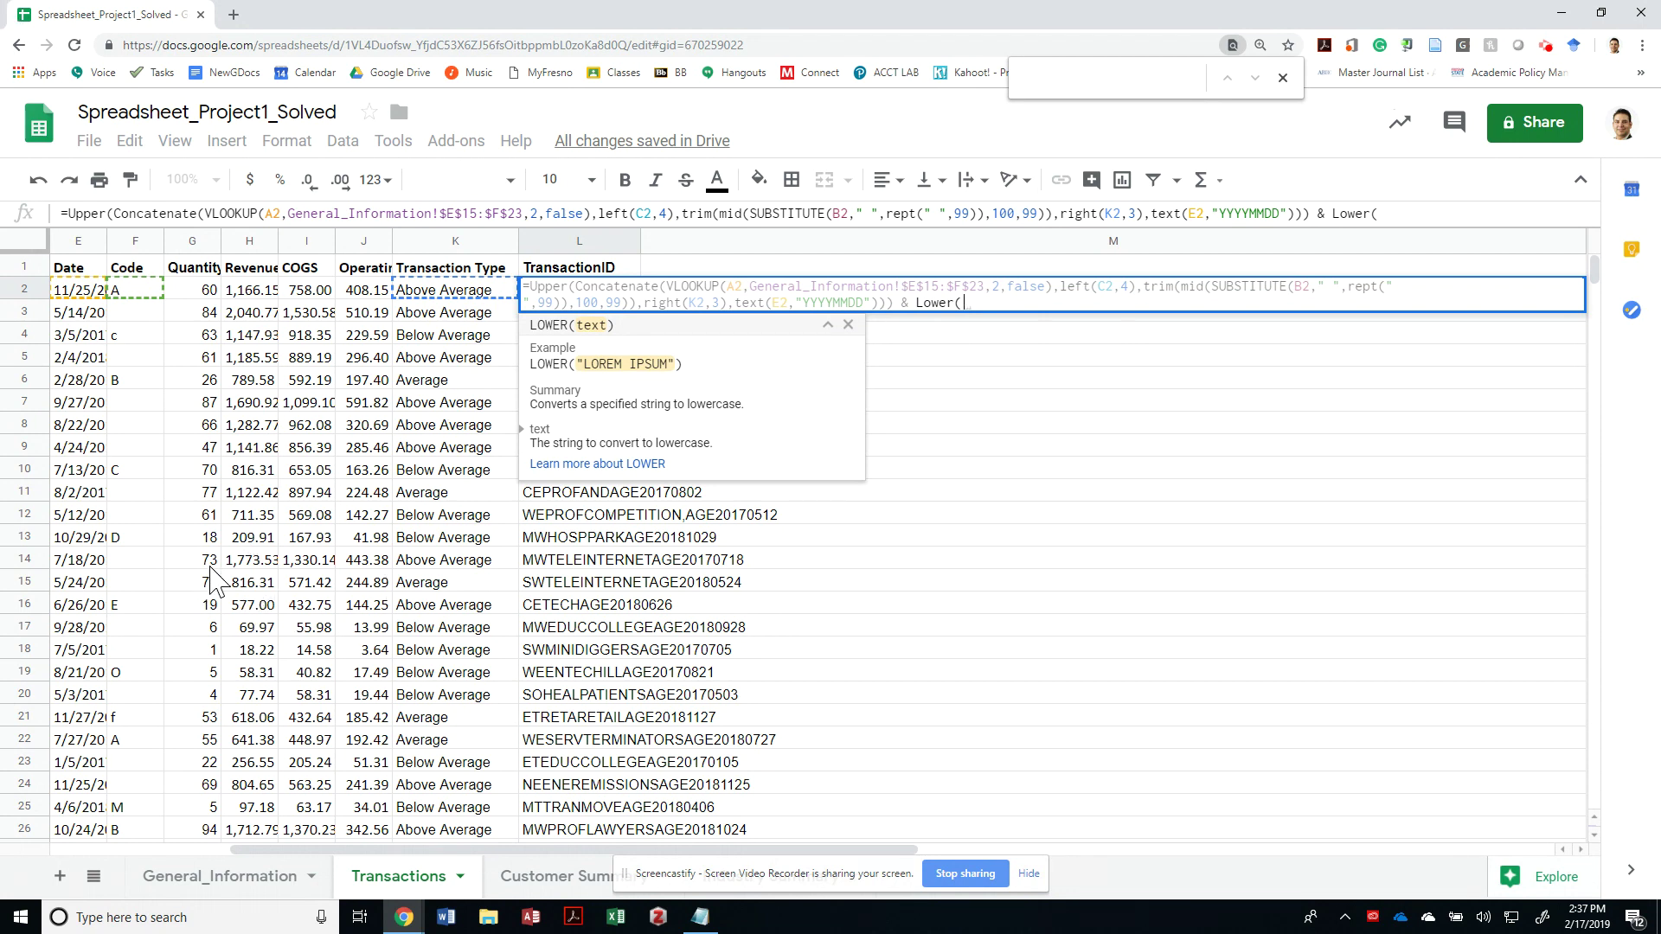
type("f2 & ")
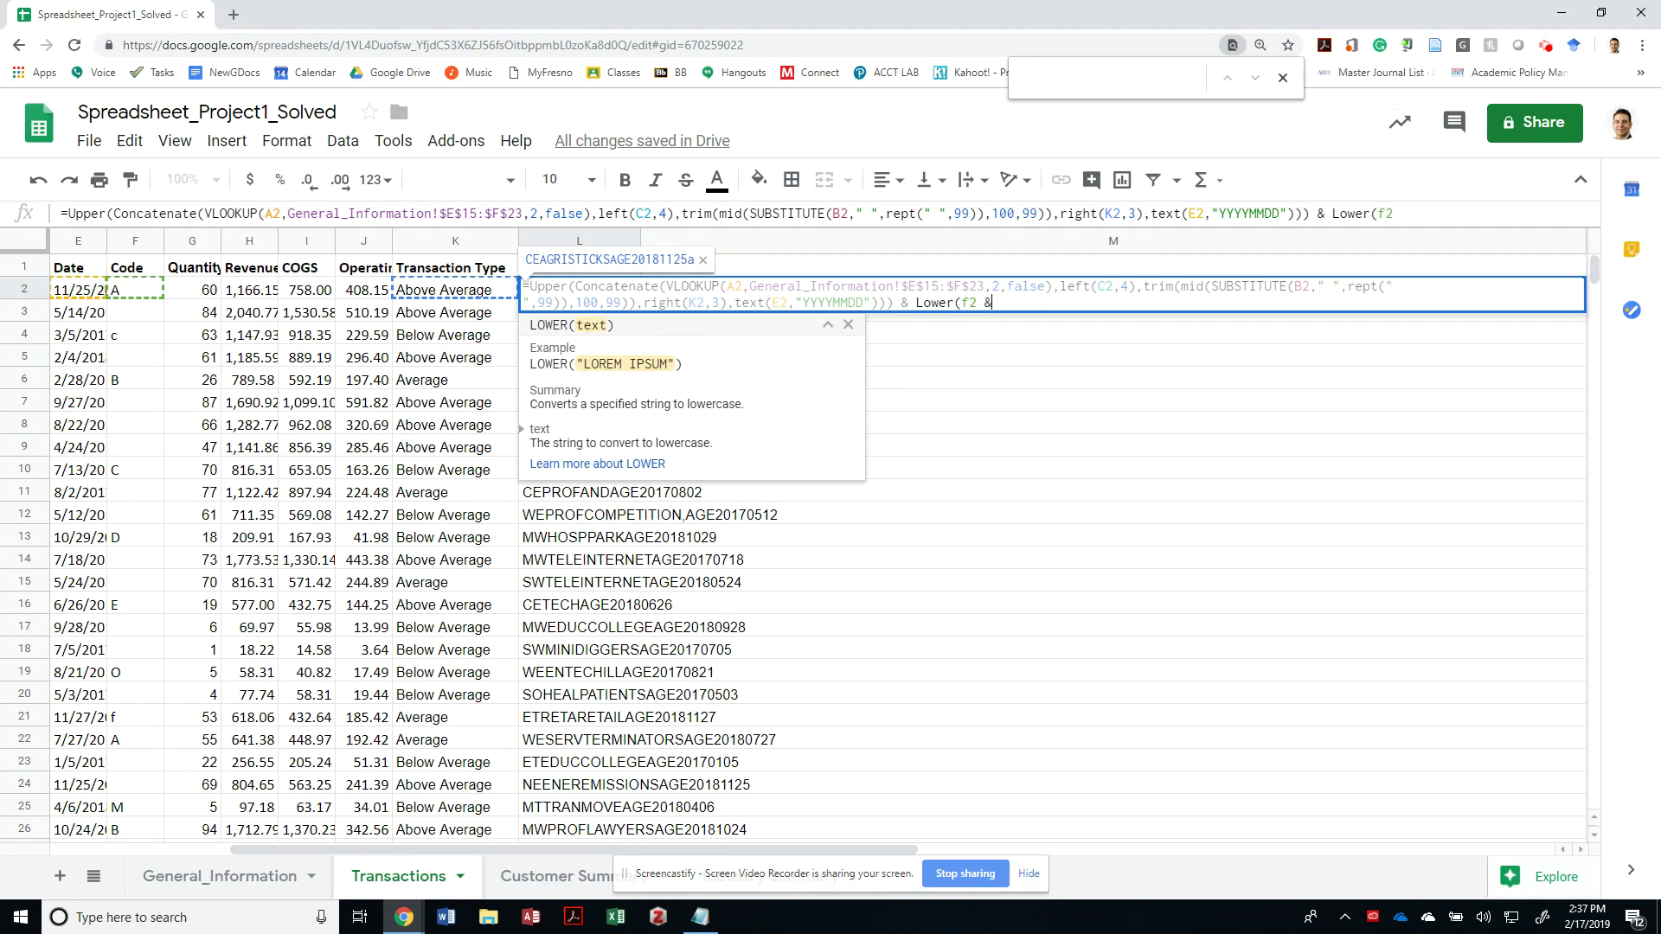
type("\"fp\")")
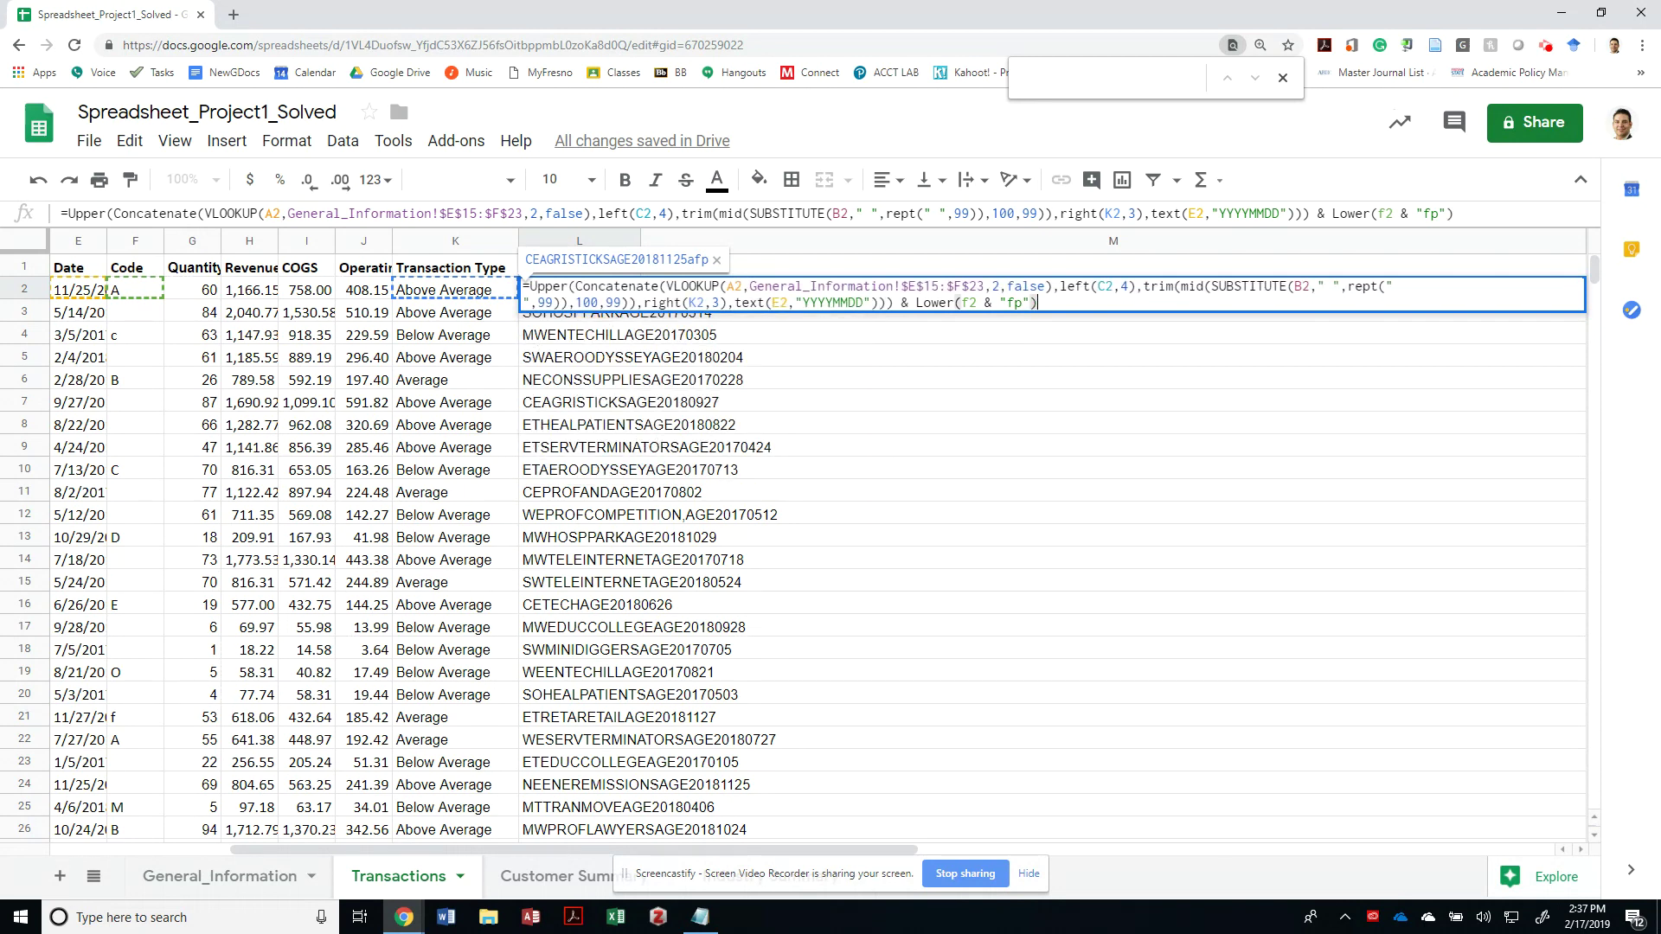
key("Return")
key("Up")
Step: Check the trimming requirement in the project document, and wrap the entire L2 formula, including the Lower part, in Trim()
key("Return")
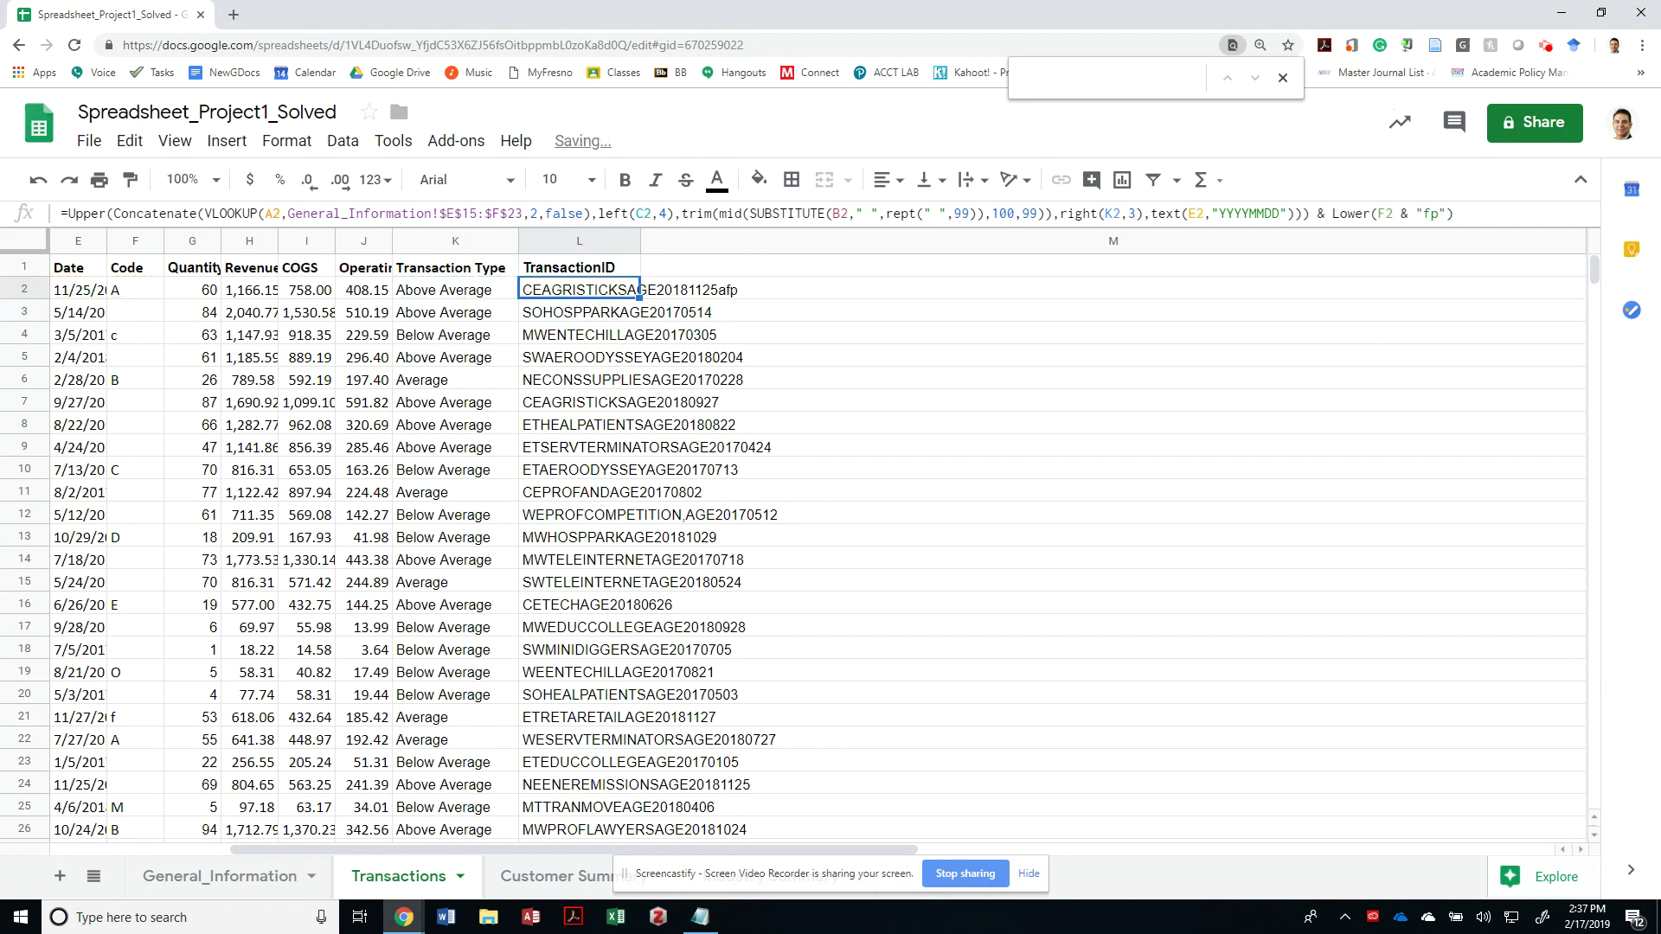
key("Left")
key("Left")
key("Left")
key("Left")
key("Left")
key("Left")
key("Left")
key("Left")
key("Left")
key("Left")
key("Left")
key("Left")
key("Left")
key("Left")
key("Left")
key("Left")
key("Left")
key("Left")
key("Left")
key("Left")
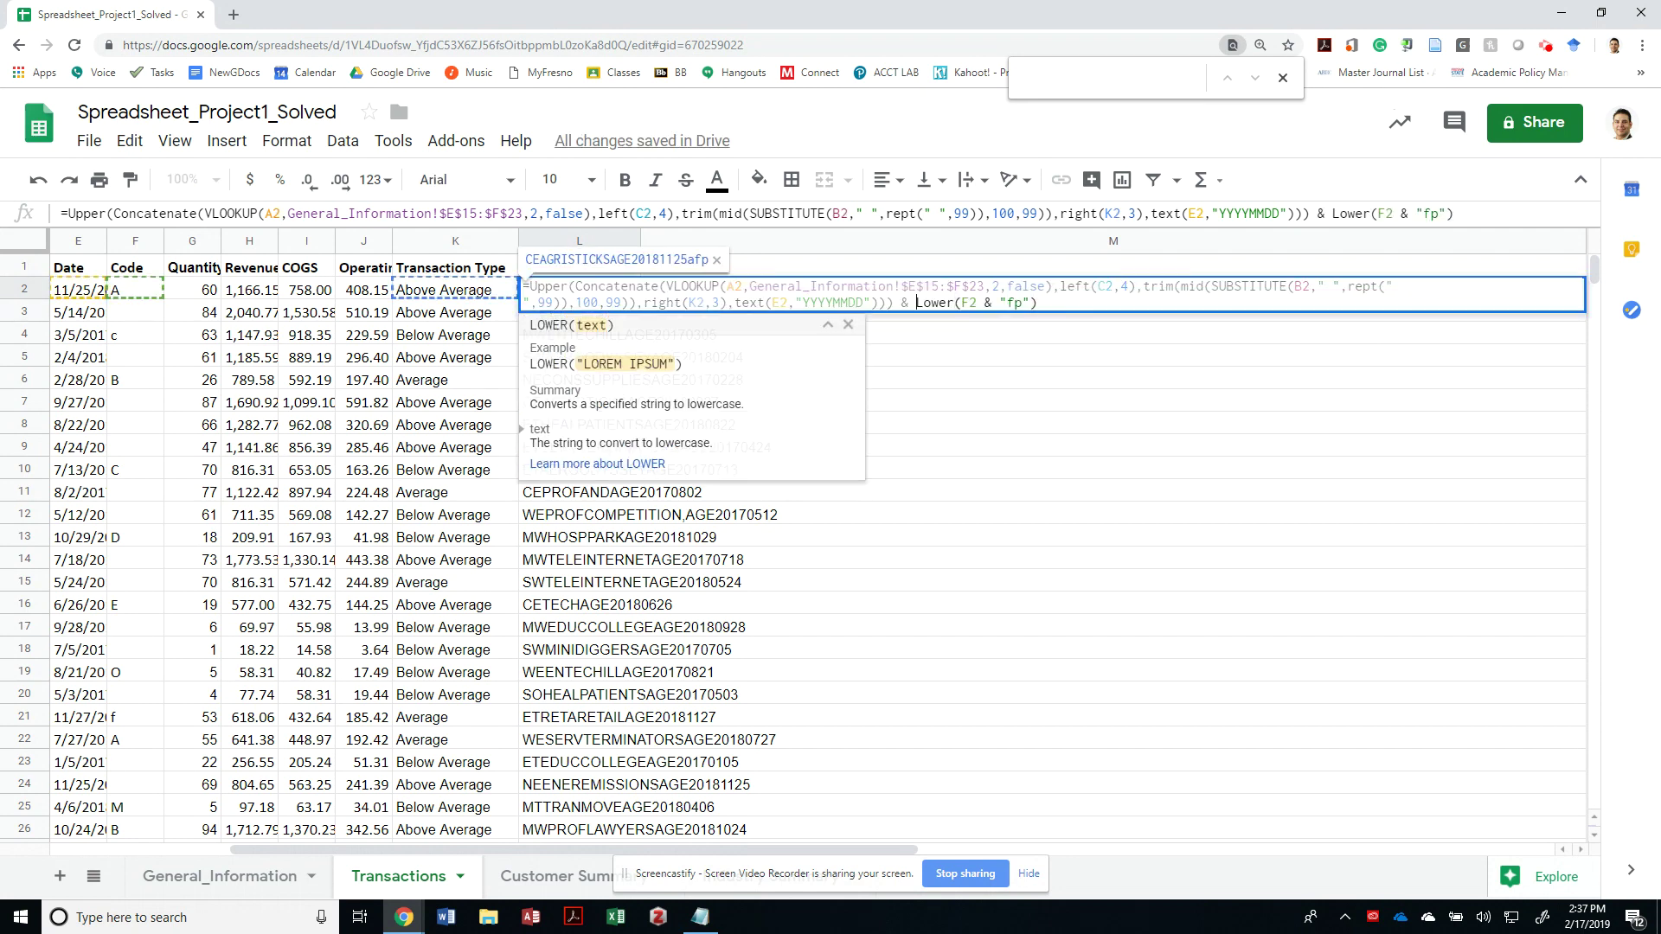
key("Right")
key("Right")
key("Right")
key("Right")
key("Right")
key("Right")
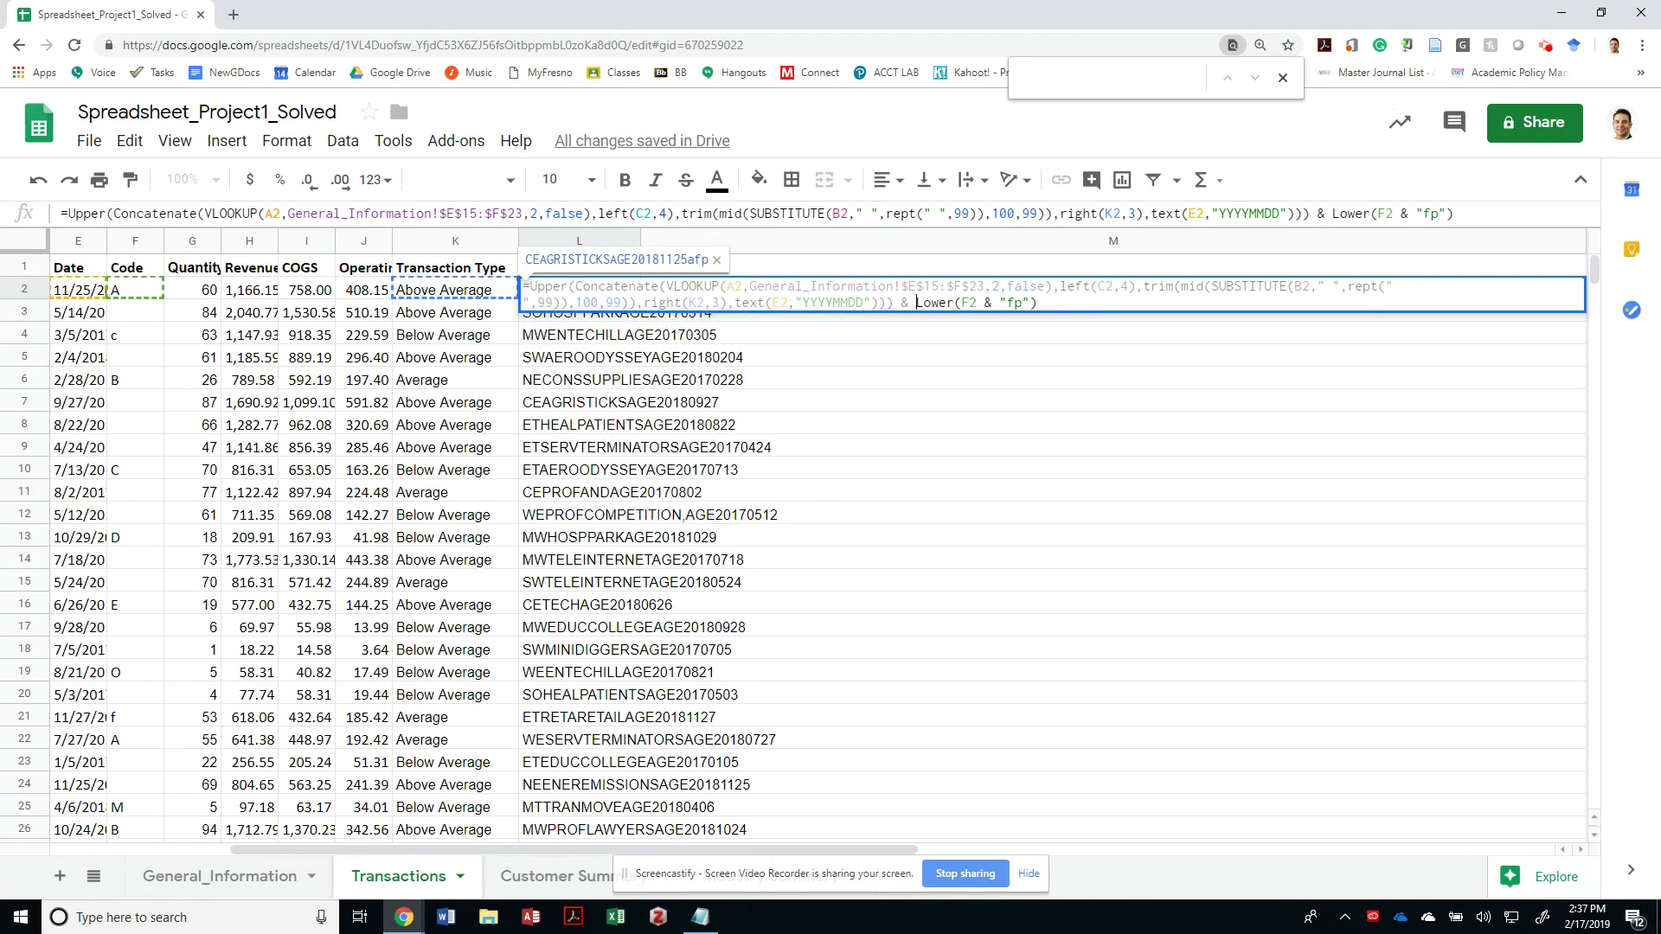
key("Right")
key("Right")
key("Right")
key("Right")
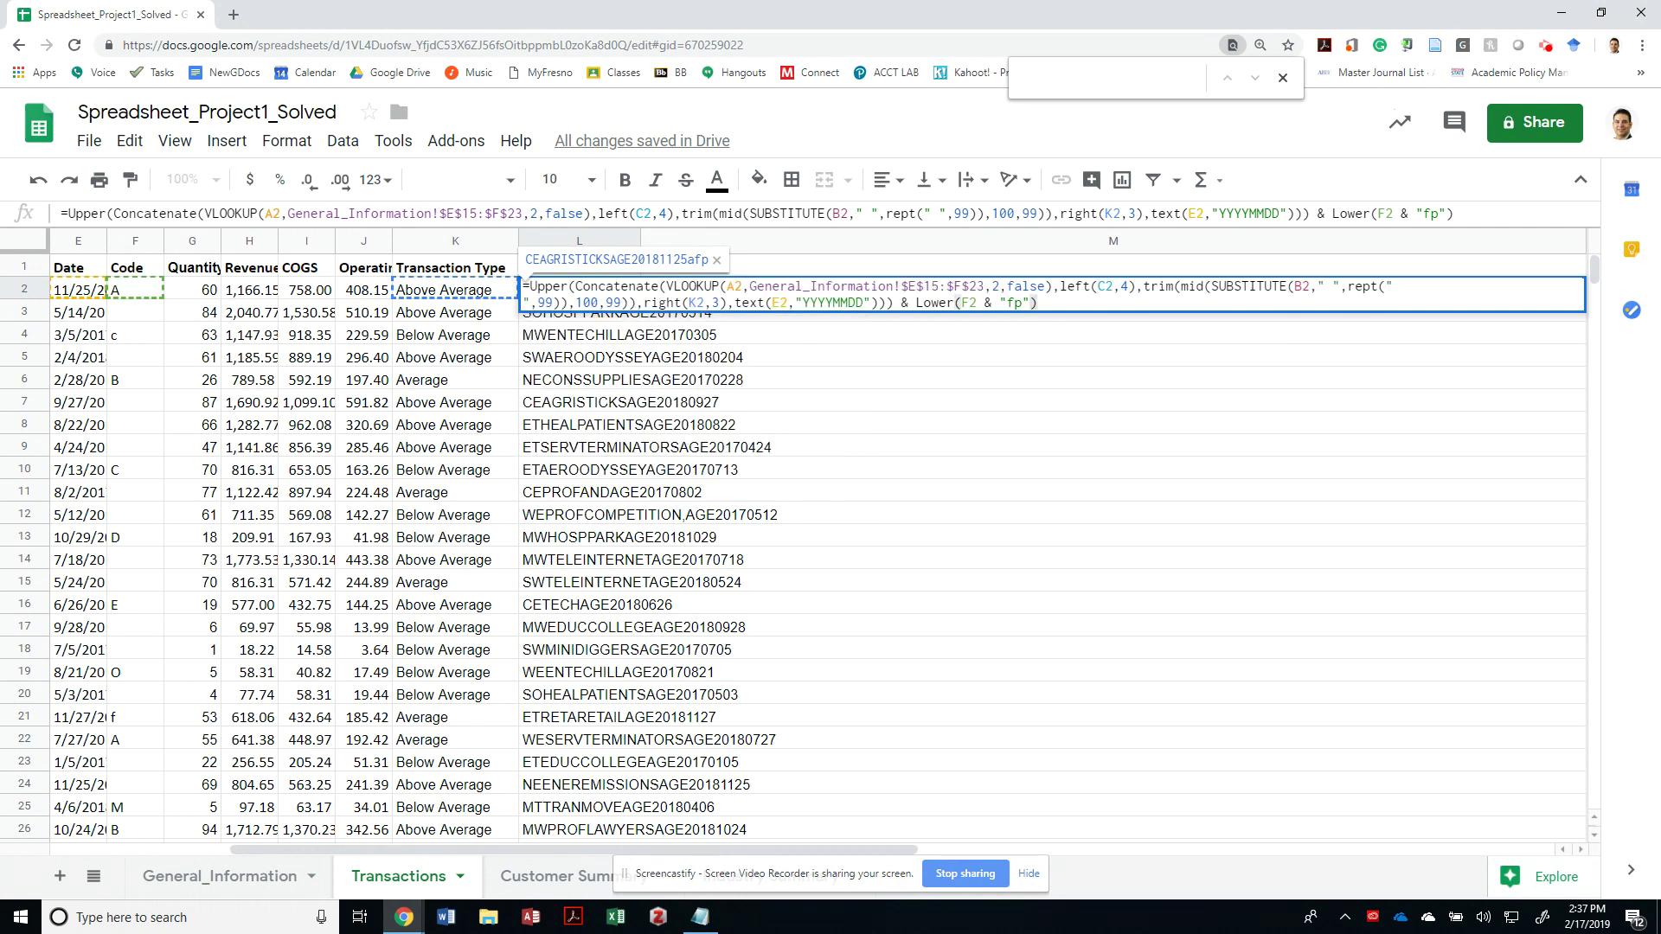
key("alt+Tab")
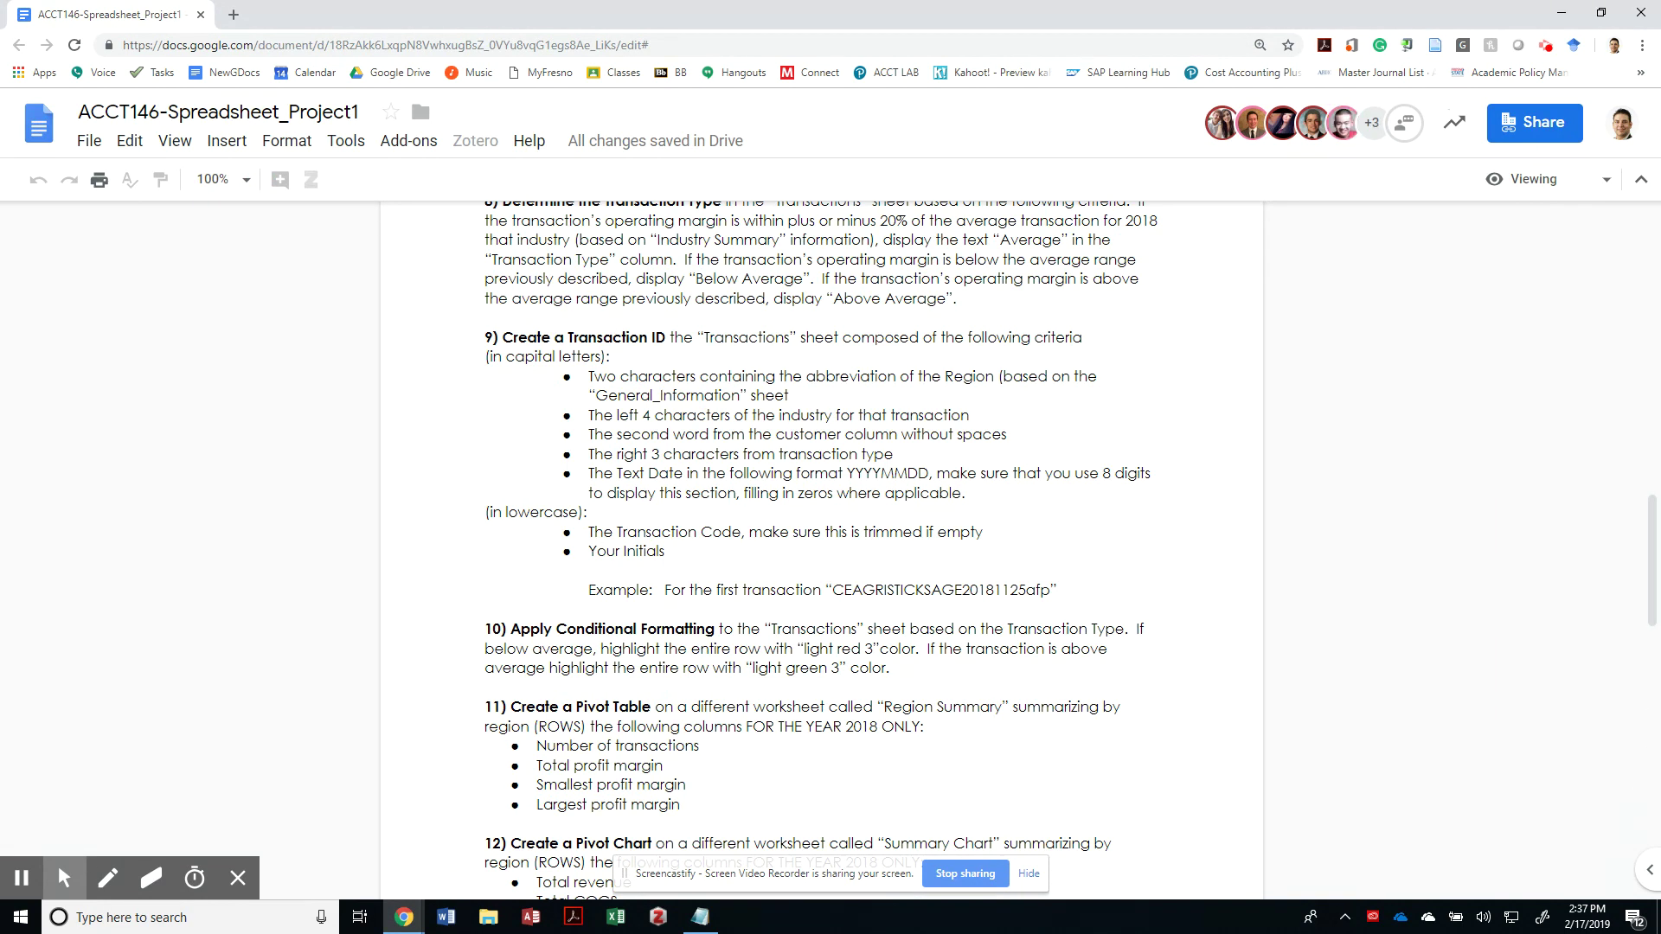
key("alt+Tab")
type("Trim(")
key("End")
type(")")
key("Return")
Step: Copy the trimmed L2 formula down the TransactionID column to row 1000
key("Up")
key("ctrl+shift+Down")
key("ctrl+v")
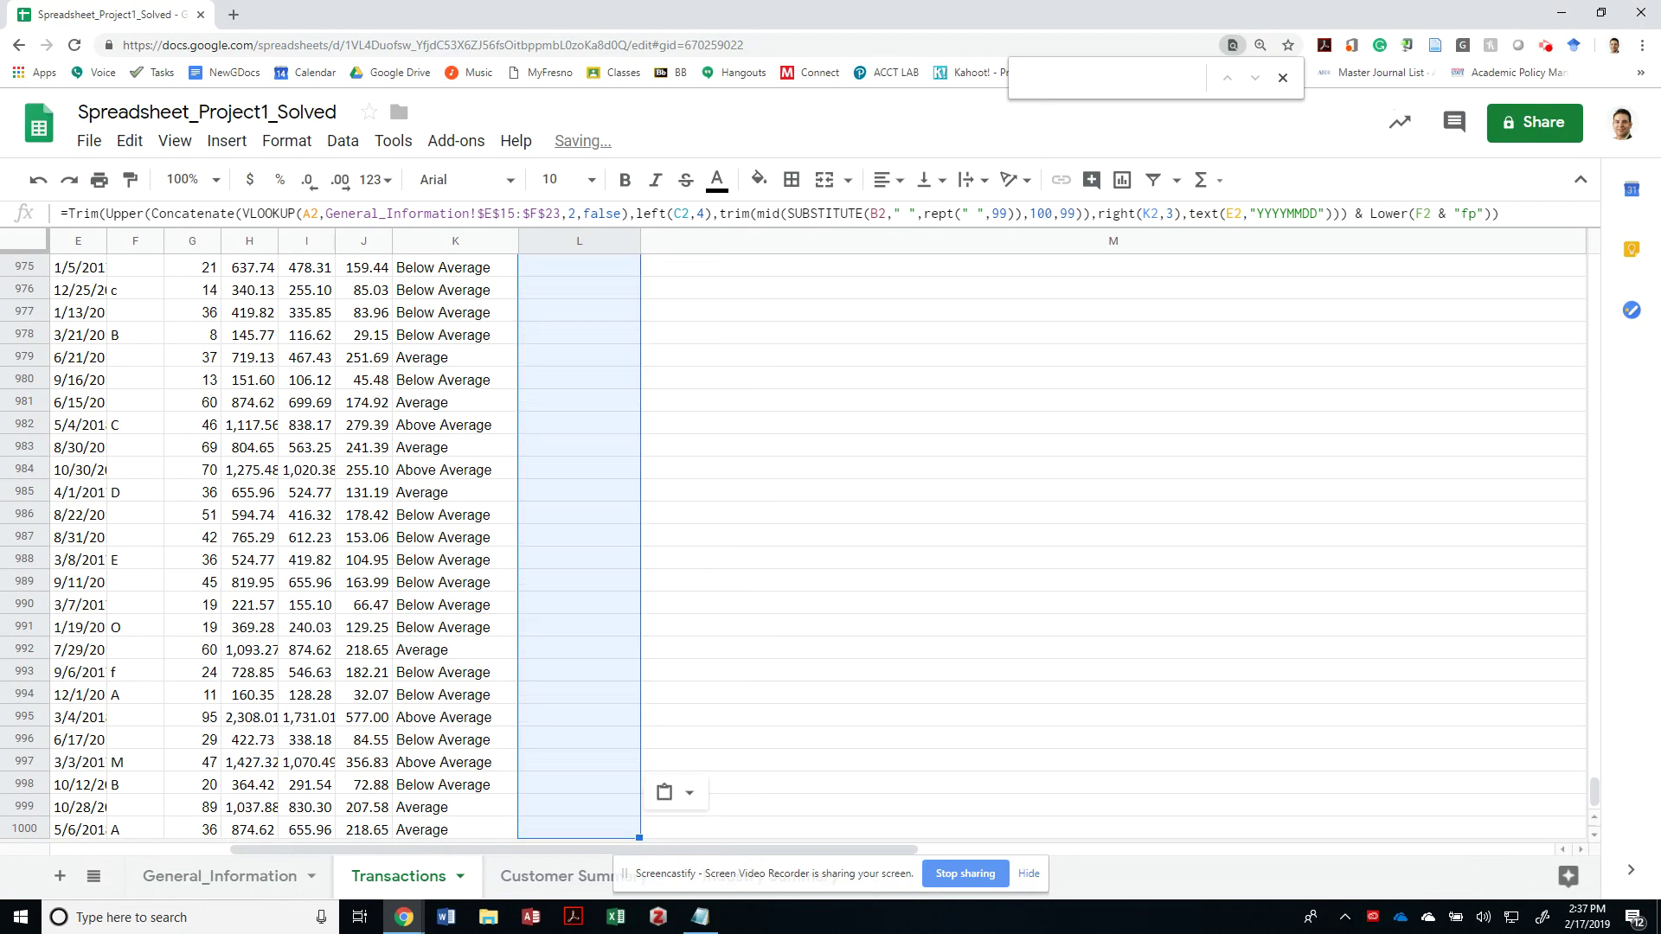
Step: Review the transaction IDs down column L and examine the complete formula in L2
left_click(1116, 762)
scroll(1038, 537, "up", 20)
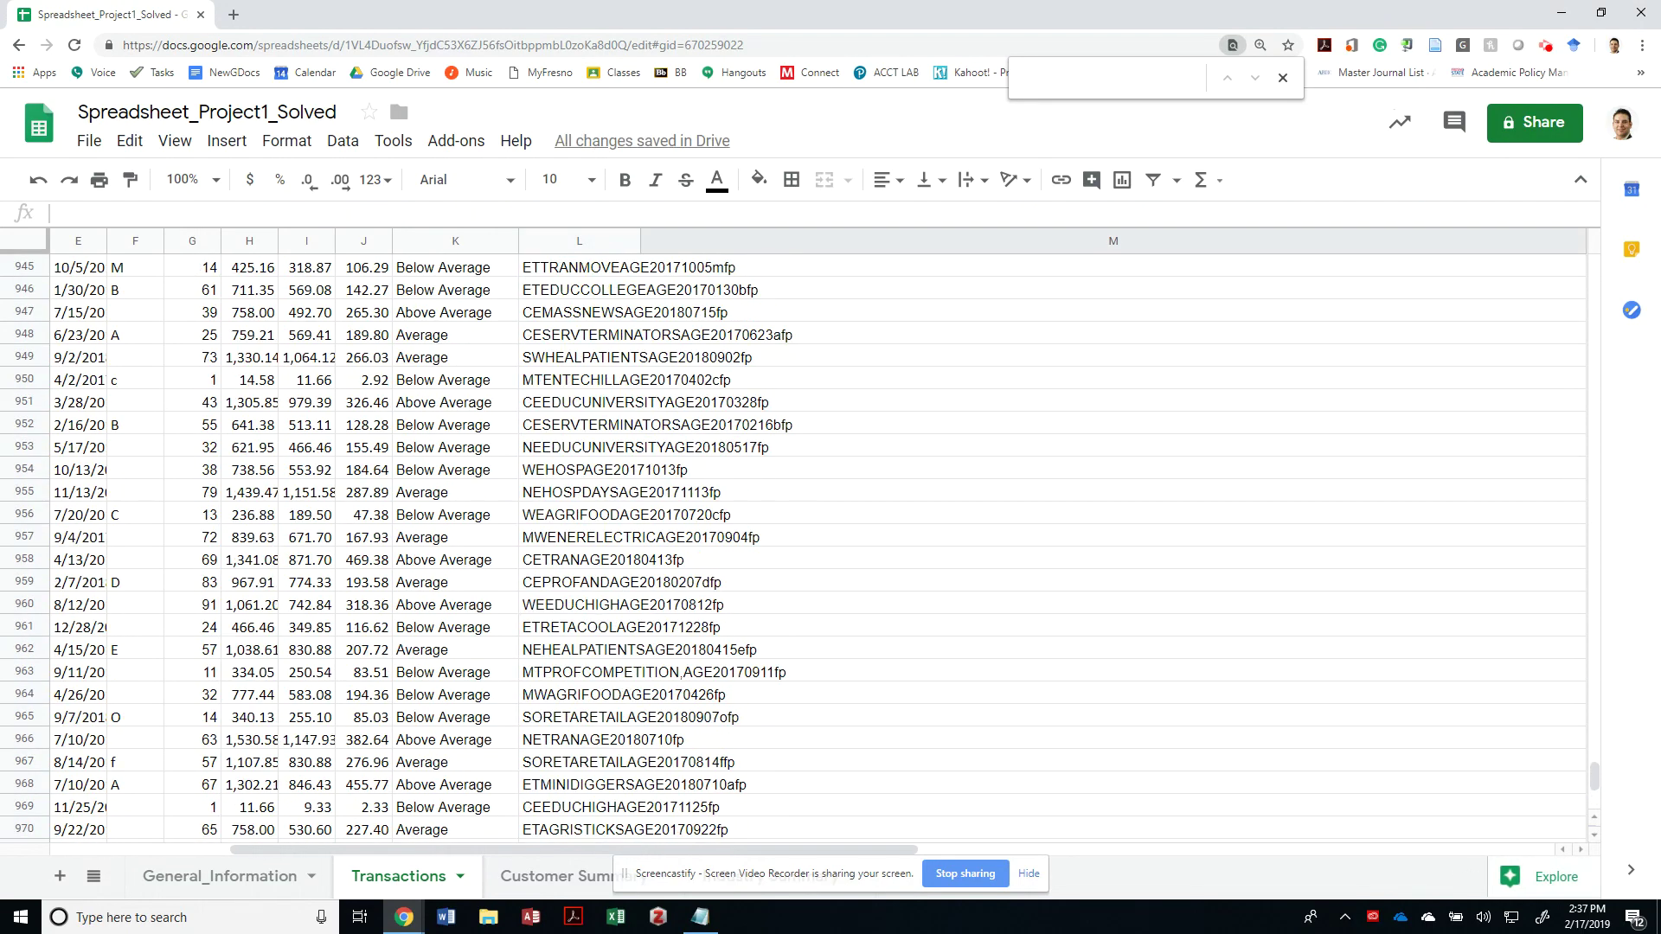
scroll(817, 536, "up", 10)
left_click(580, 470)
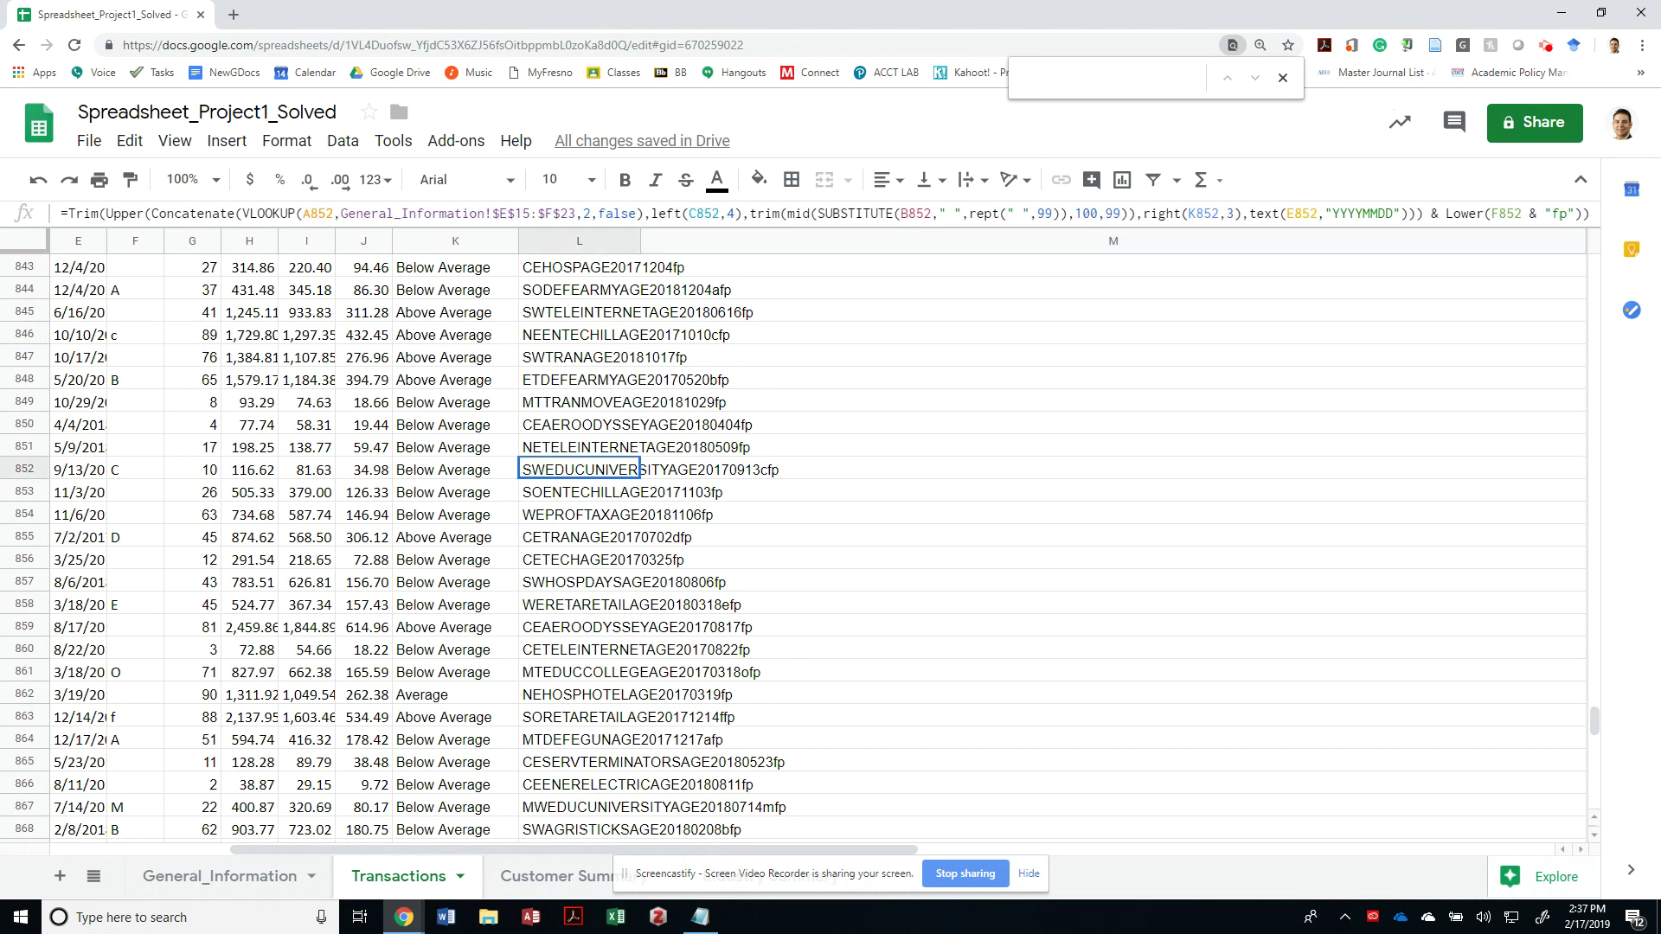
key("ctrl+Up")
key("Down")
key("Return")
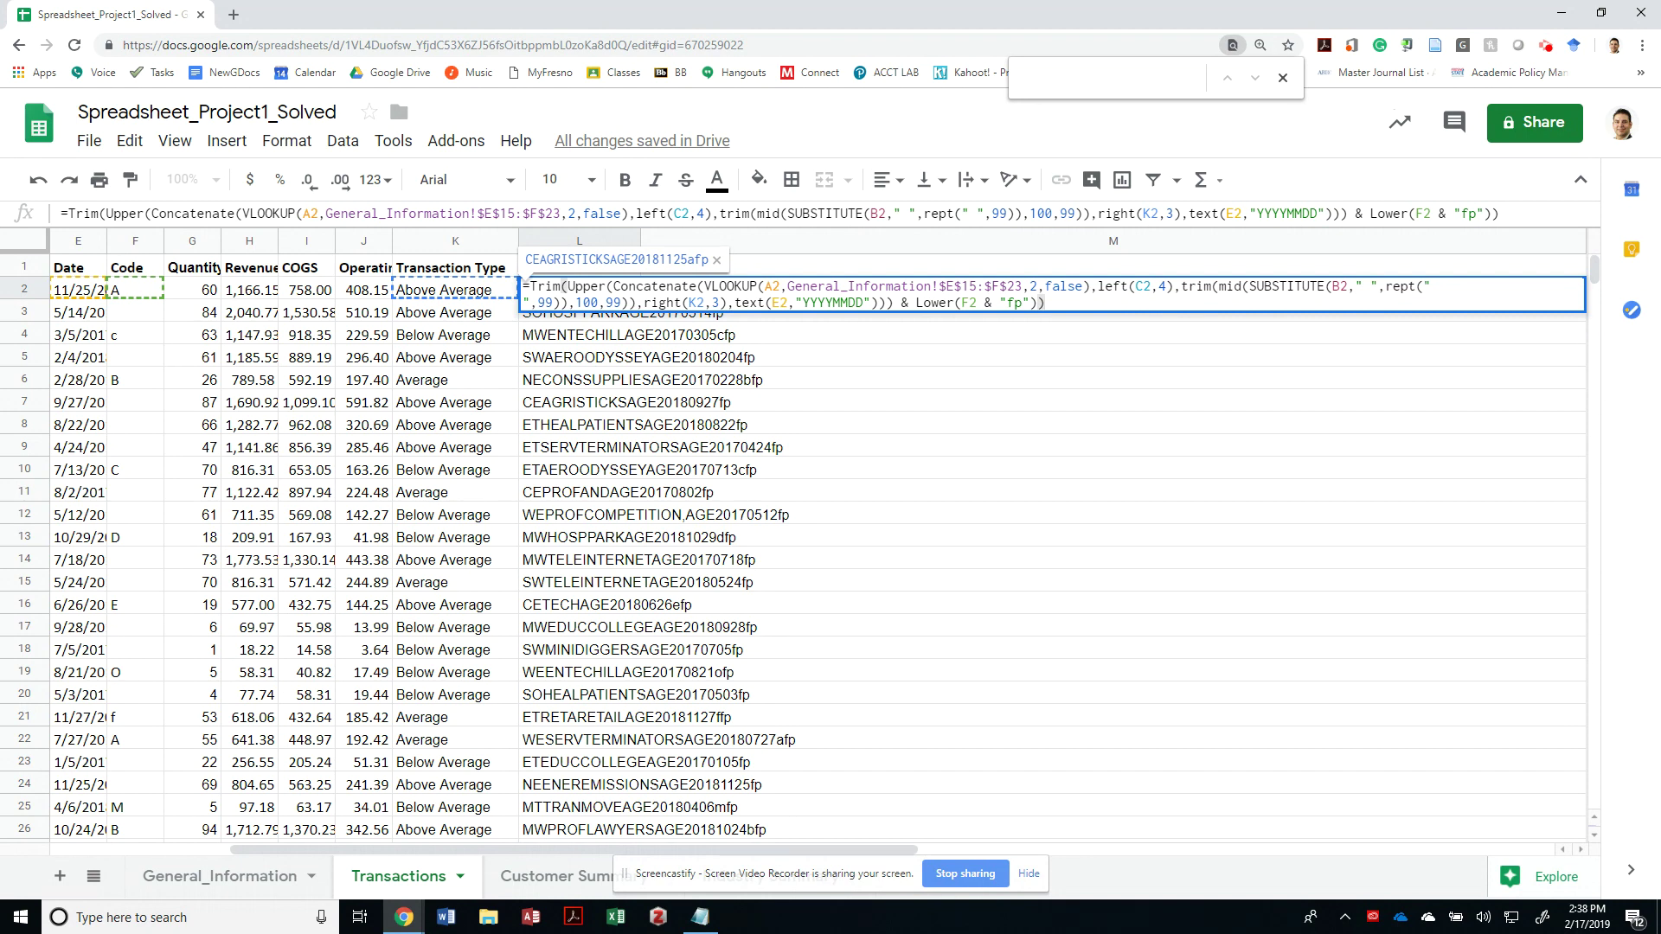
key("Escape")
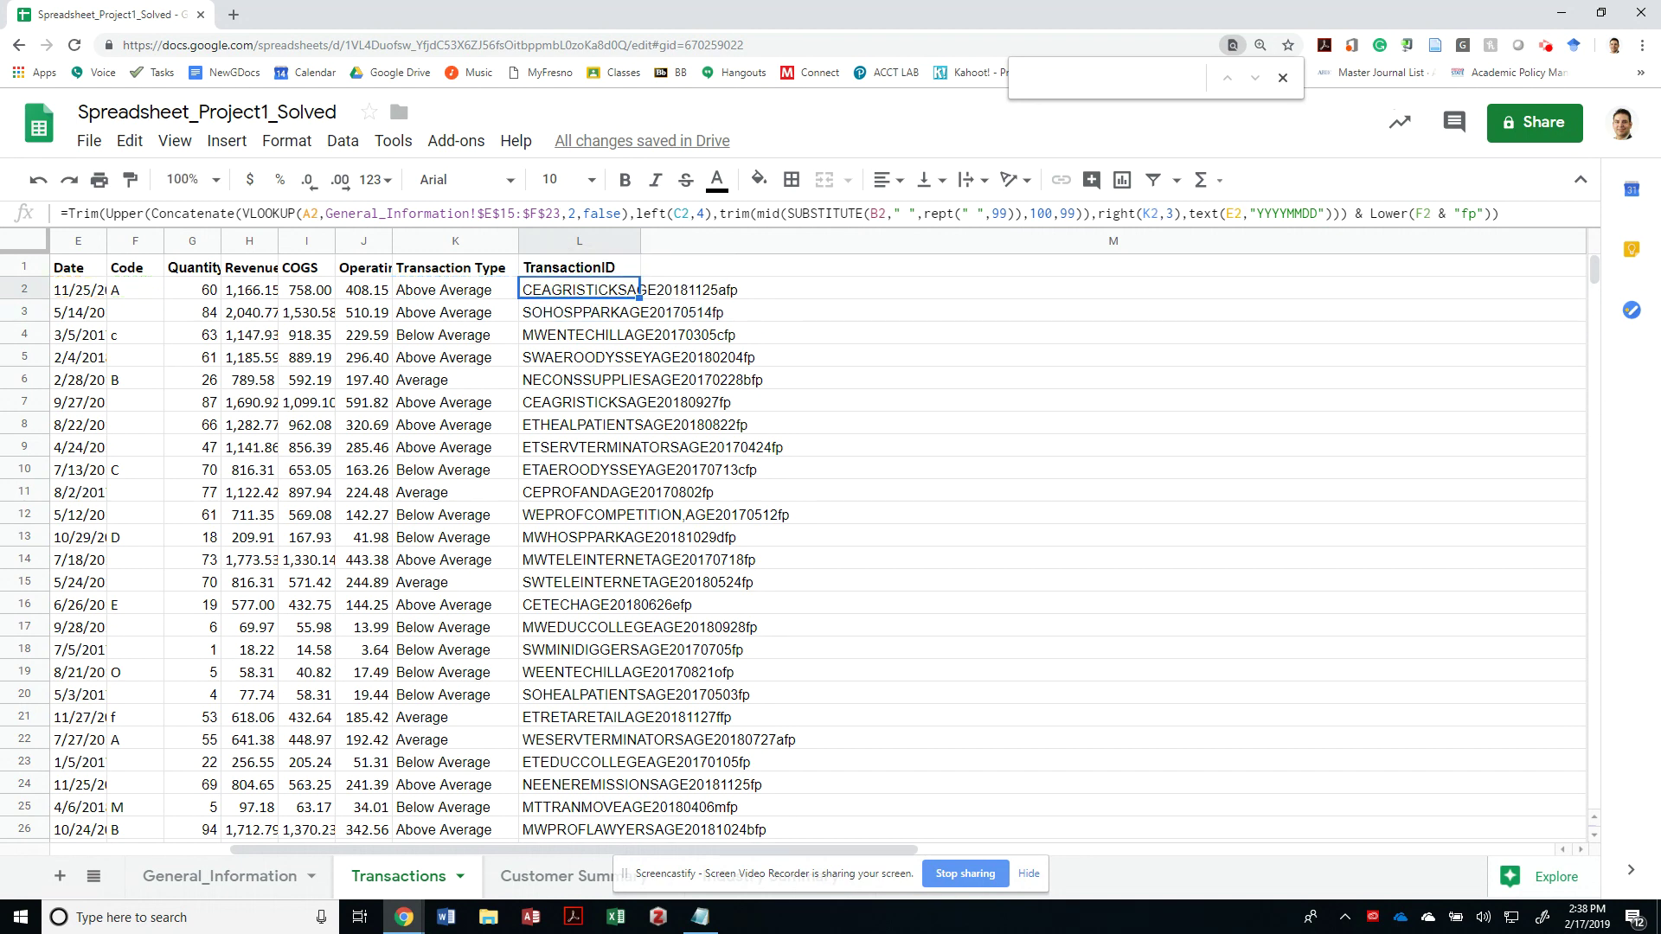
key("ctrl+Down")
key("ctrl+Up")
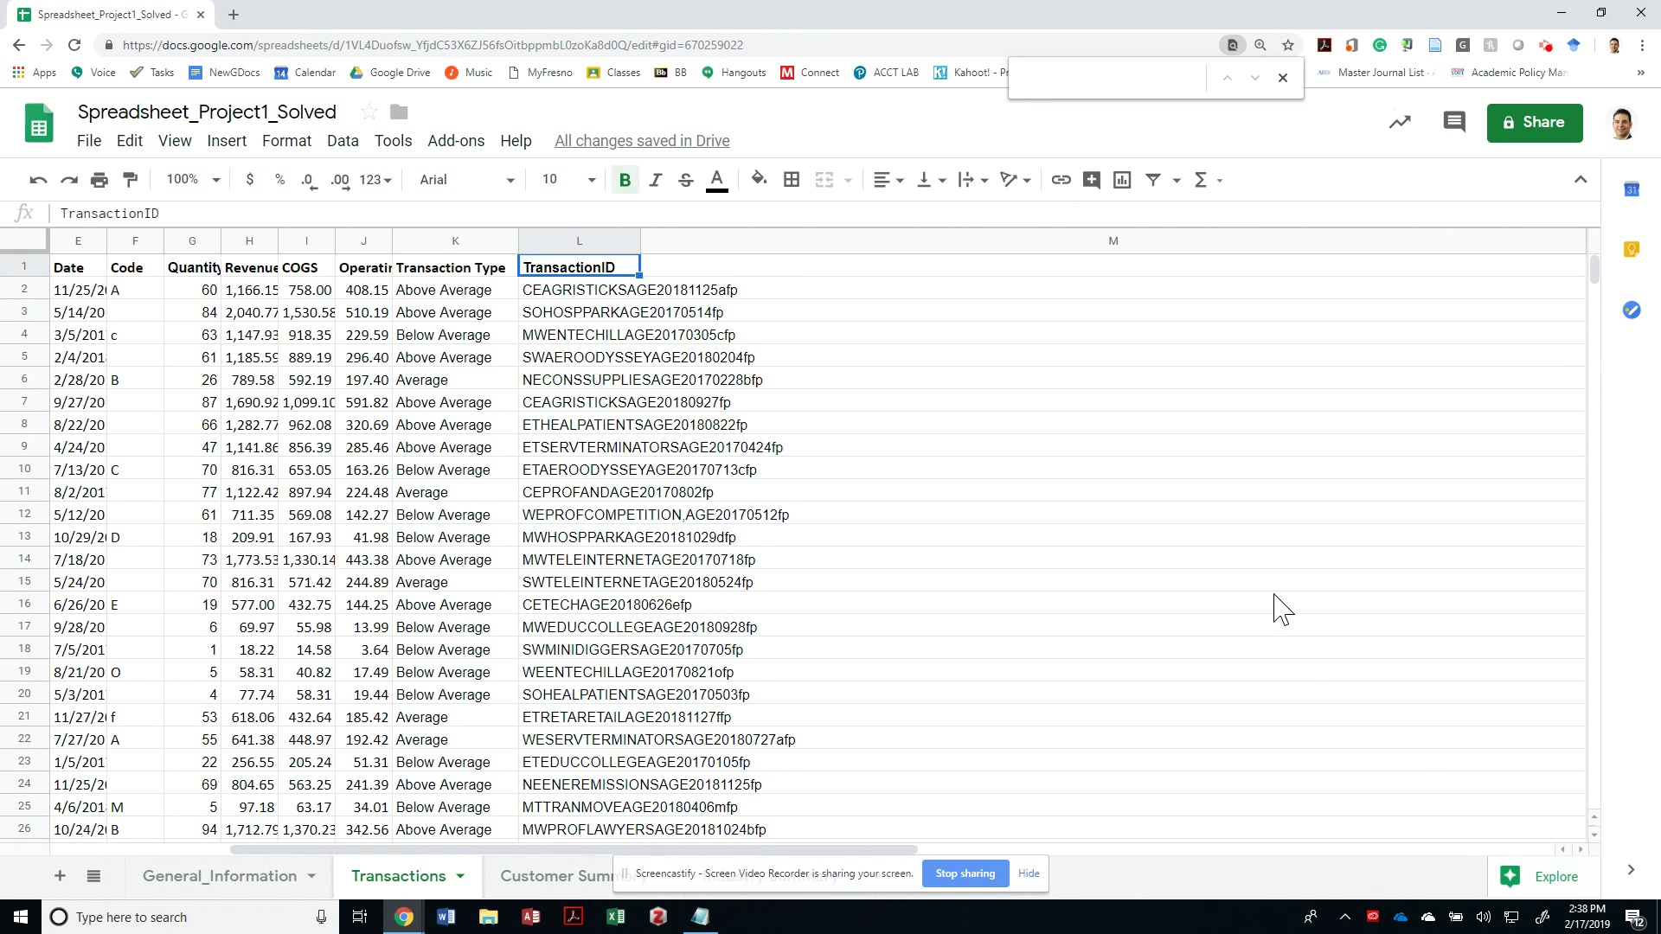
key("Down")
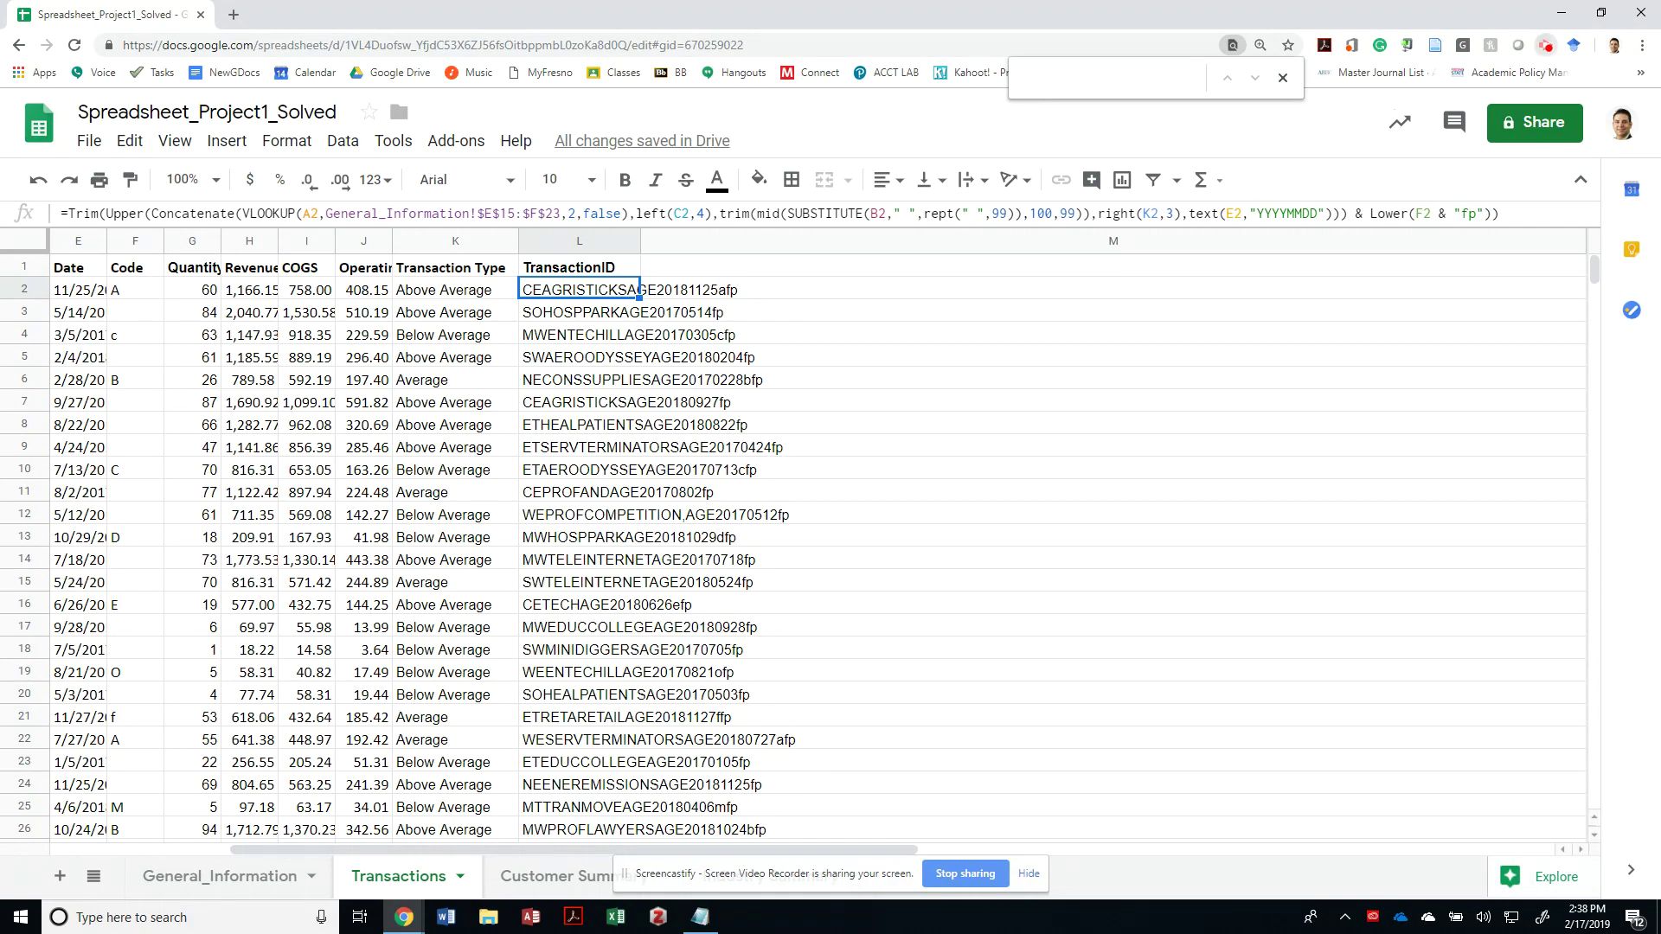